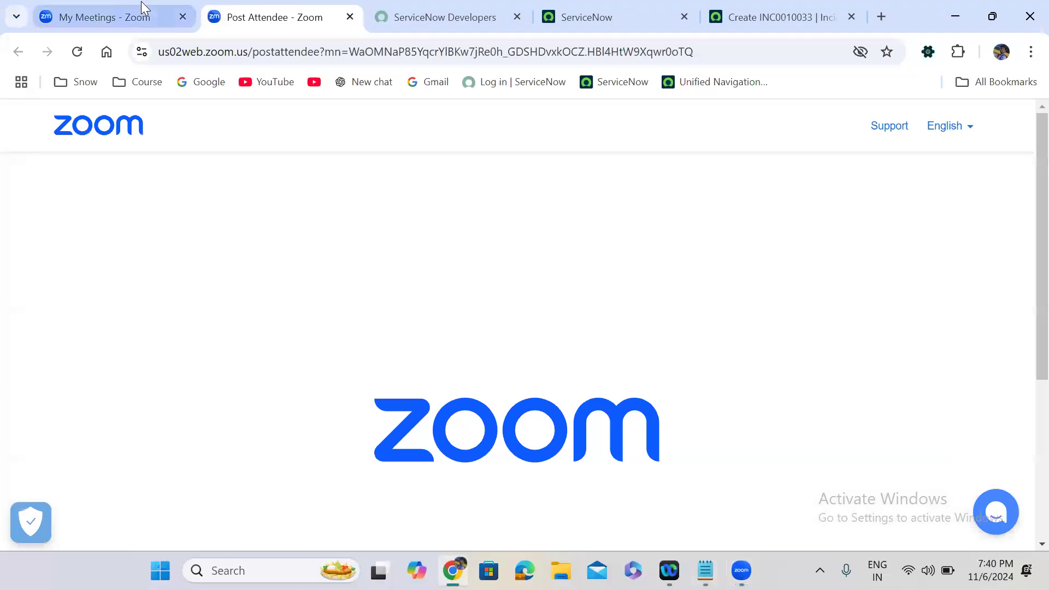
Open the ServiceNow Database whiteboard from the Zoom portal's Whiteboards list.
click(141, 3)
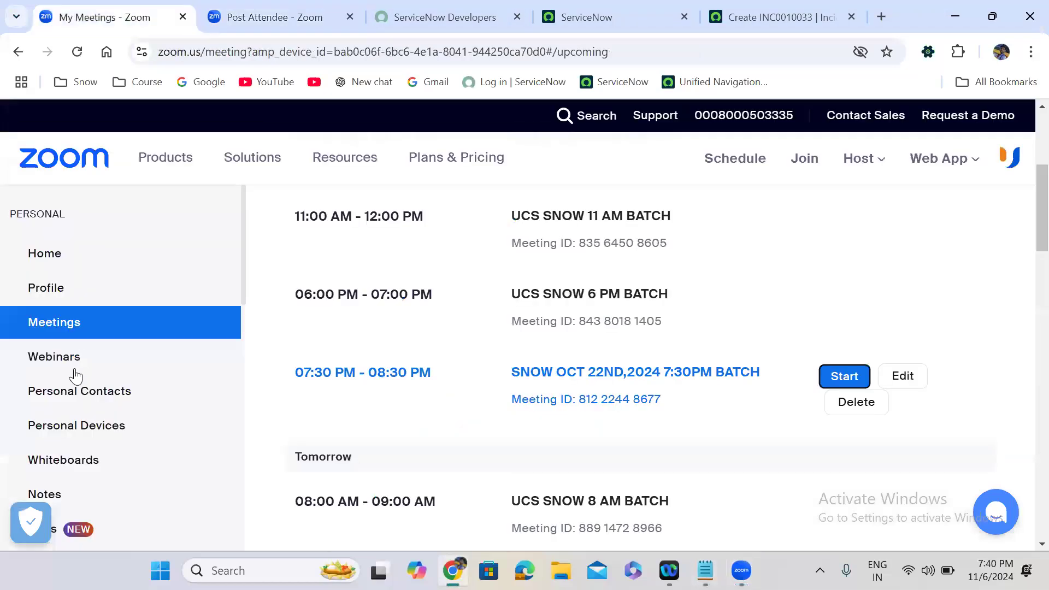
click(73, 459)
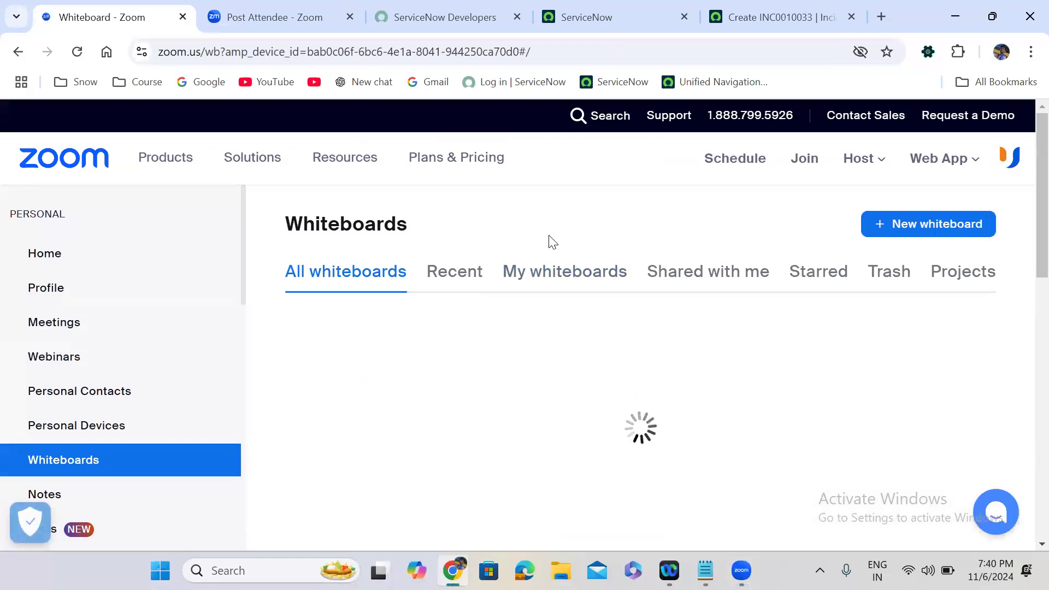
scroll(549, 243, down, 1)
scroll(550, 242, down, 1)
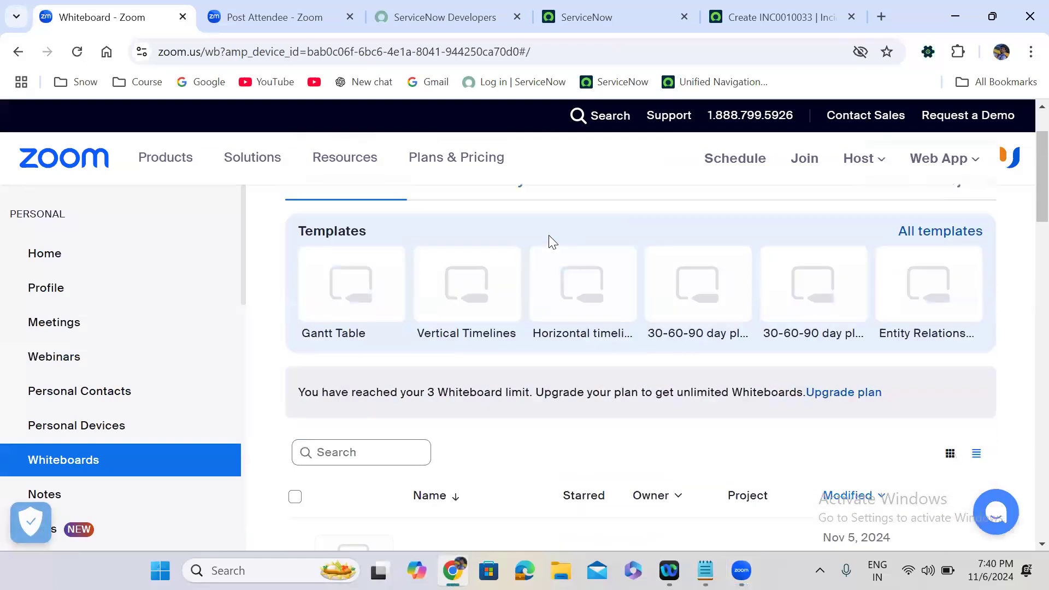
scroll(551, 241, down, 4)
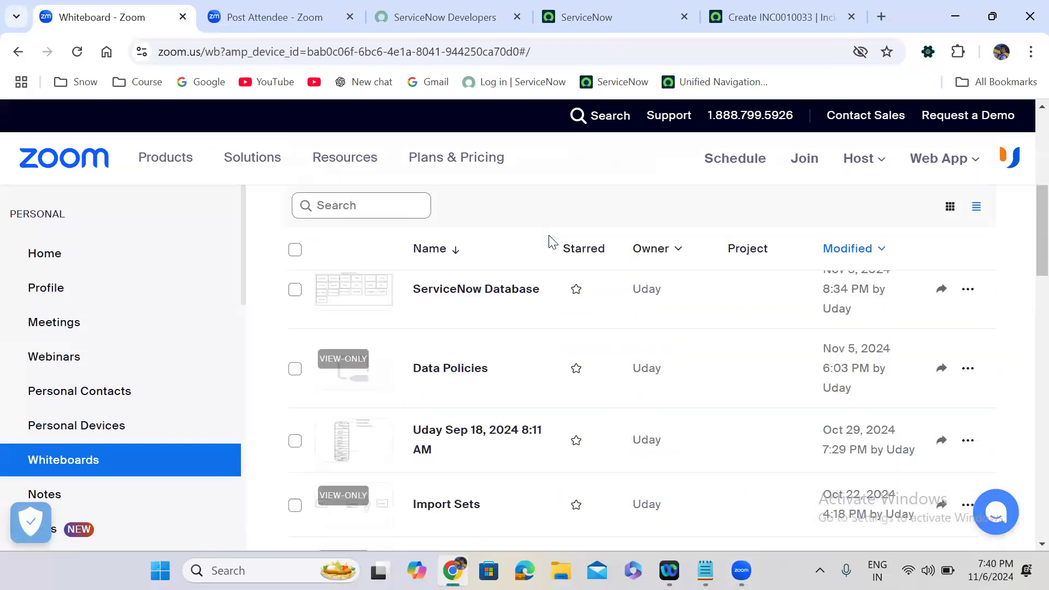
click(472, 293)
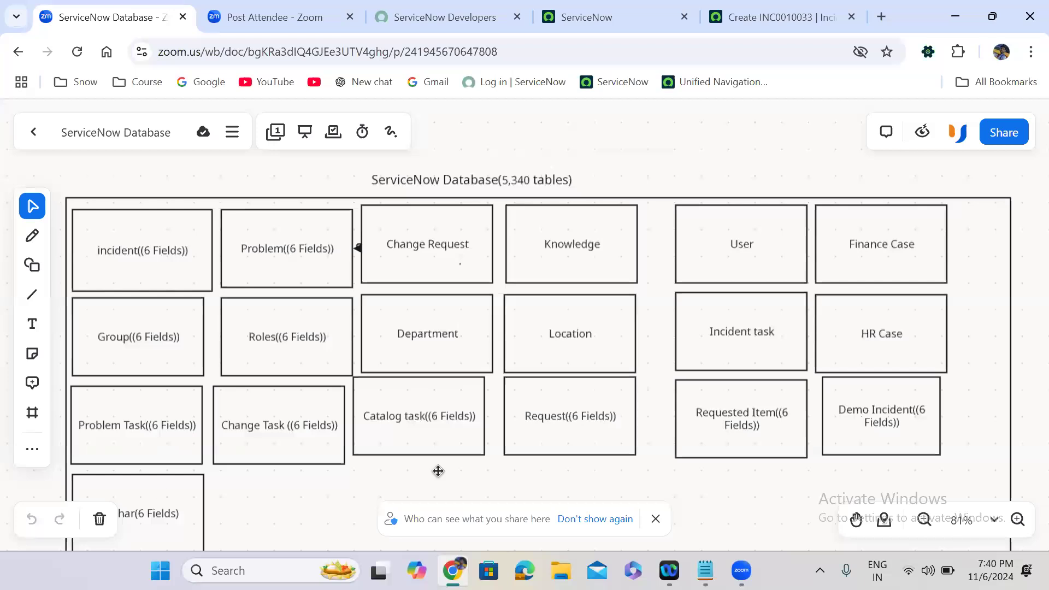
Duplicate the Aadhar box and place the copy beside it under Change Task.
right_click(164, 497)
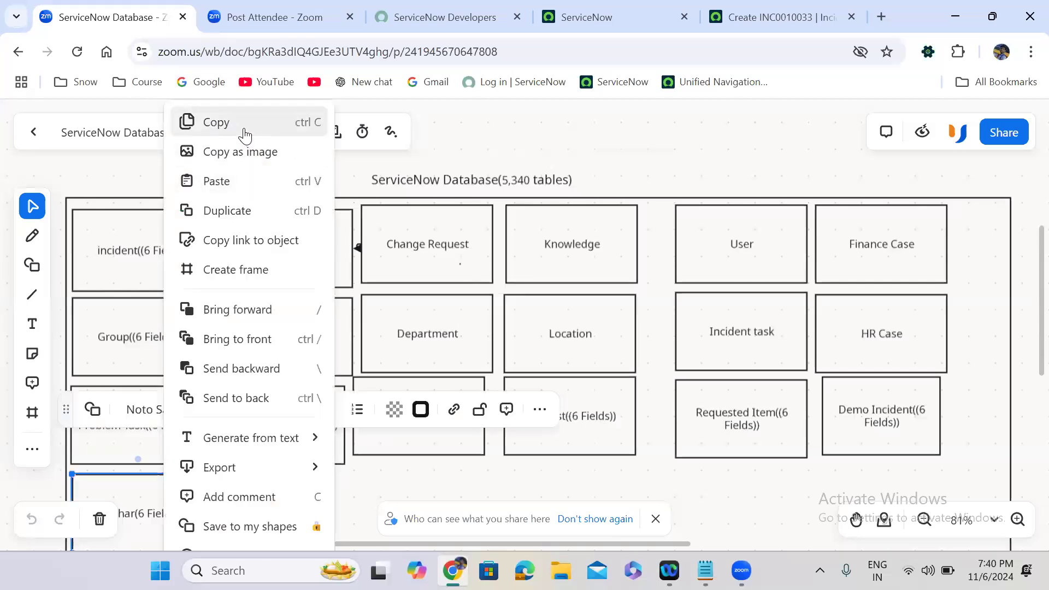
click(240, 123)
key(ctrl+v)
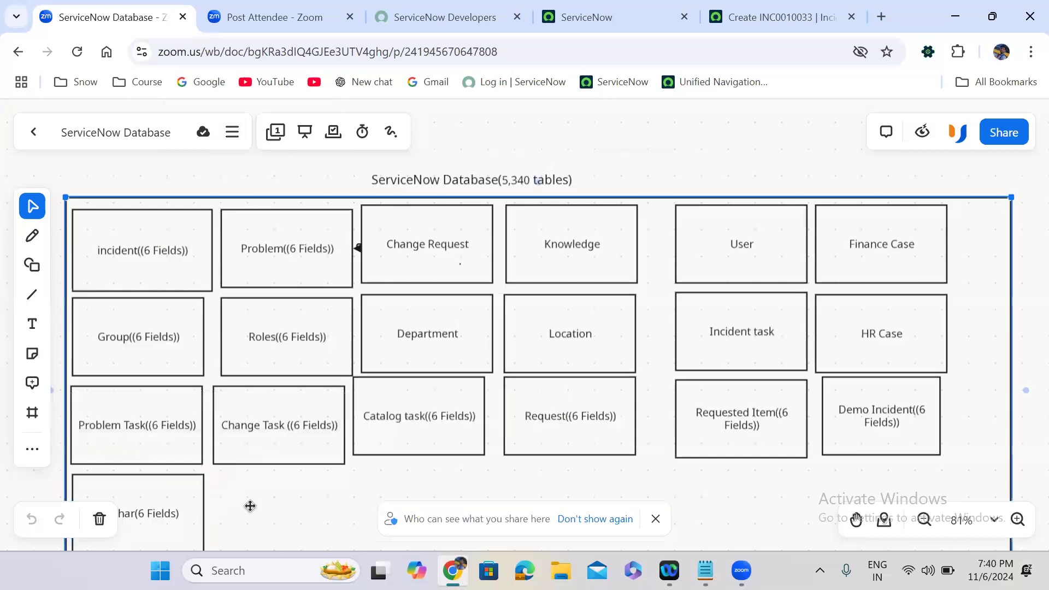
drag(240, 480, 264, 490)
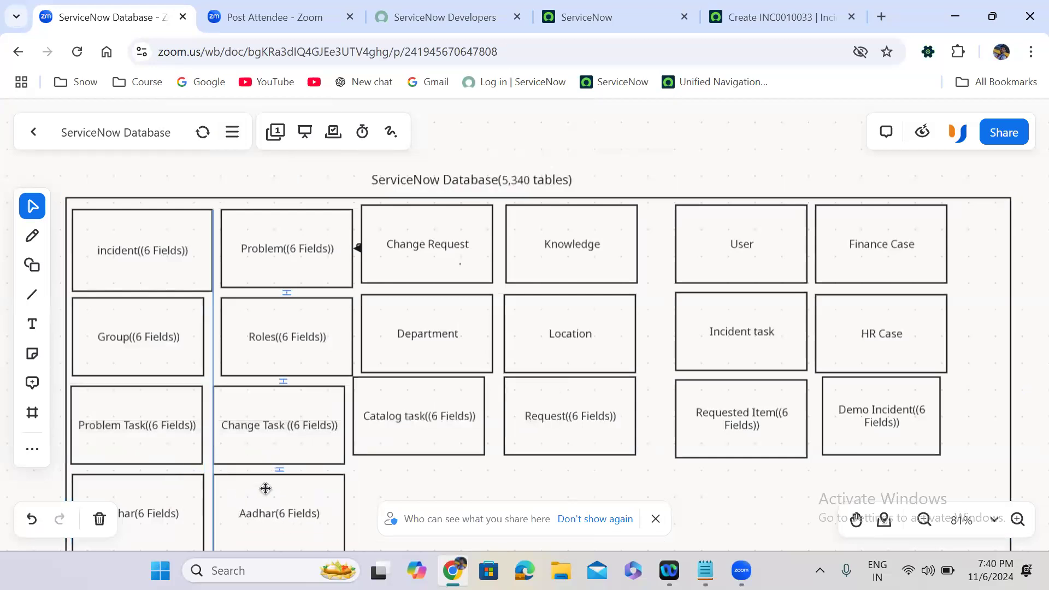
Relabel the copied box from Aadhar to 'Case(6 Fields)'.
double_click(268, 517)
text(Case)
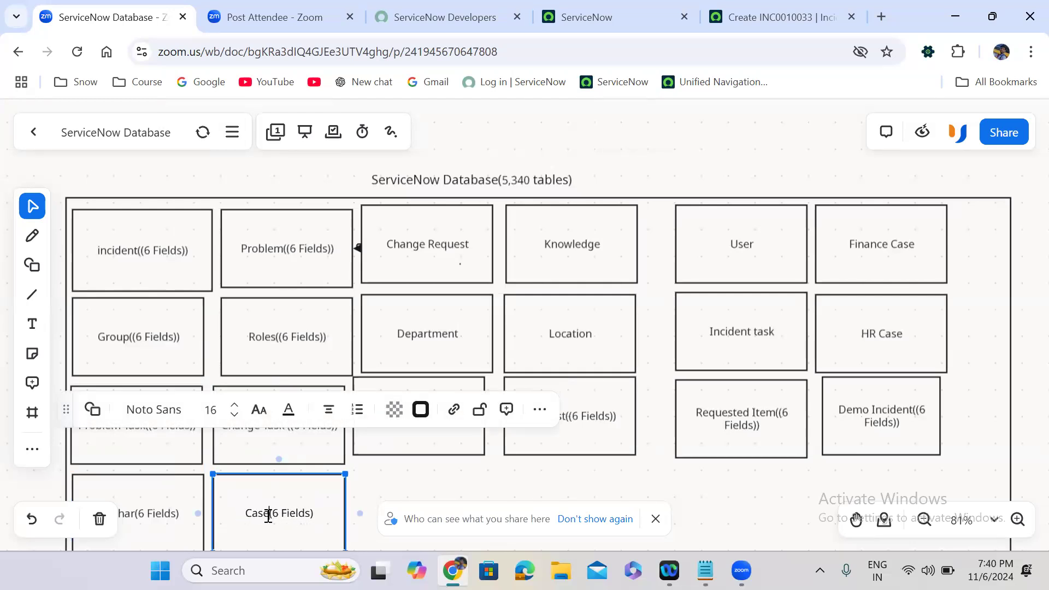
click(480, 483)
click(268, 517)
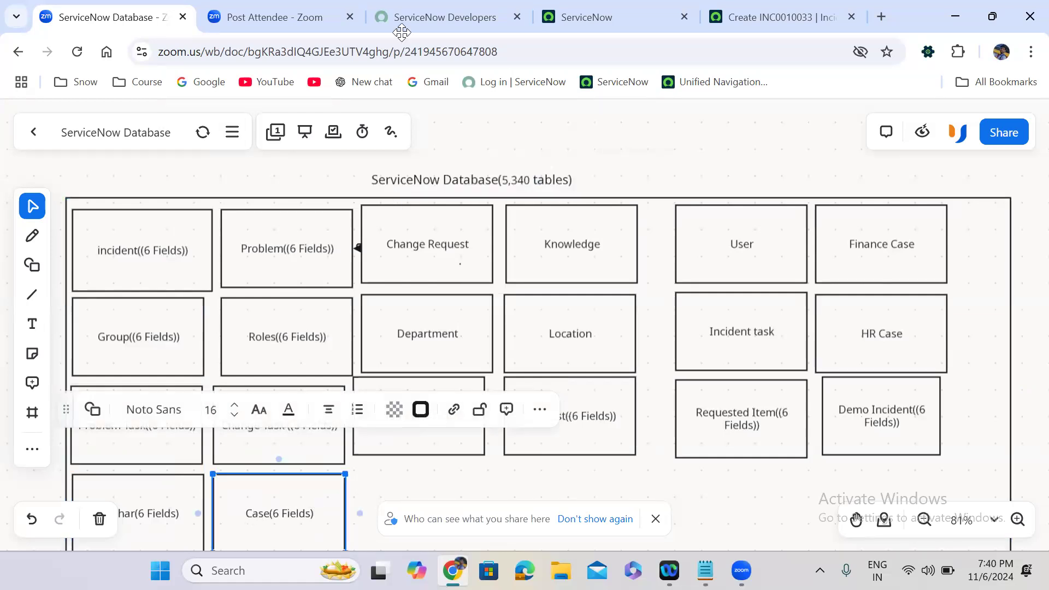
Filter the ServiceNow navigator for 'tables' and open System Definition > Tables.
click(586, 18)
click(173, 123)
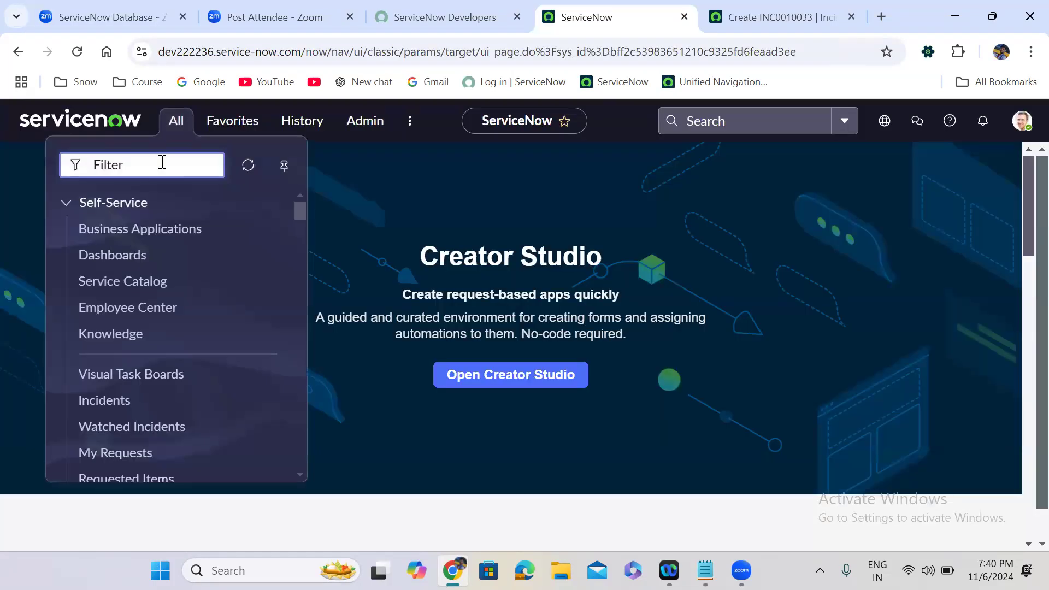
text(tables)
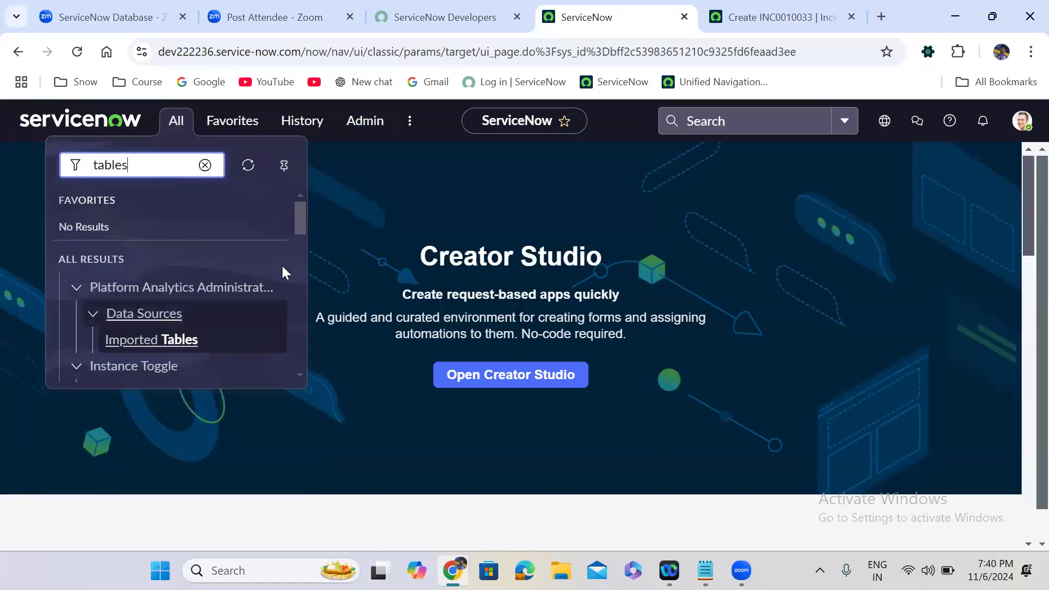
drag(302, 230, 304, 288)
scroll(302, 282, down, 1)
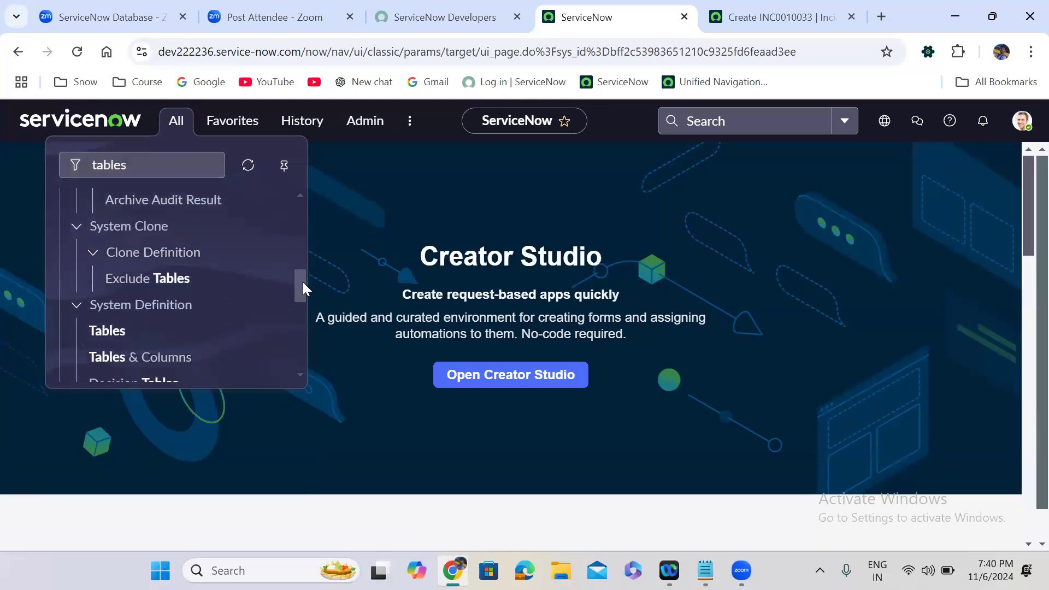
click(107, 331)
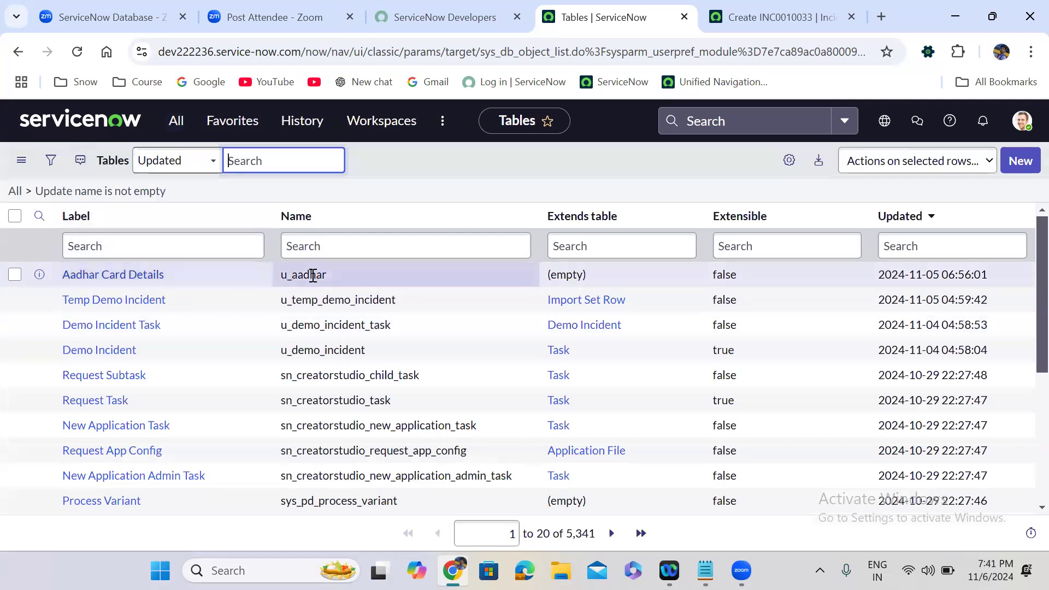
Start a new table labelled Case, with the name auto-filled as u_case.
click(1020, 159)
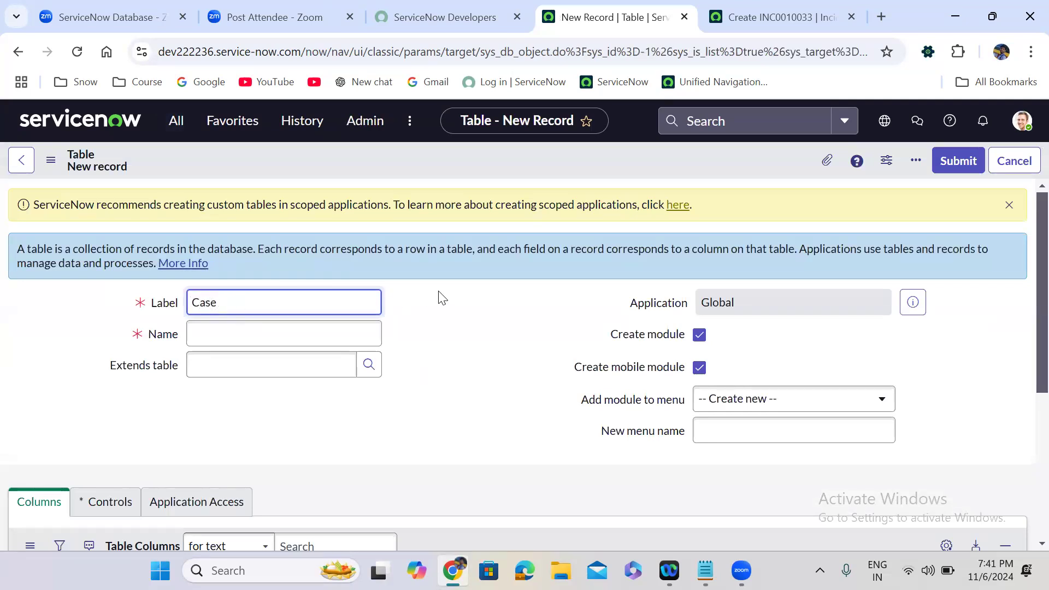
click(258, 338)
double_click(232, 339)
click(274, 334)
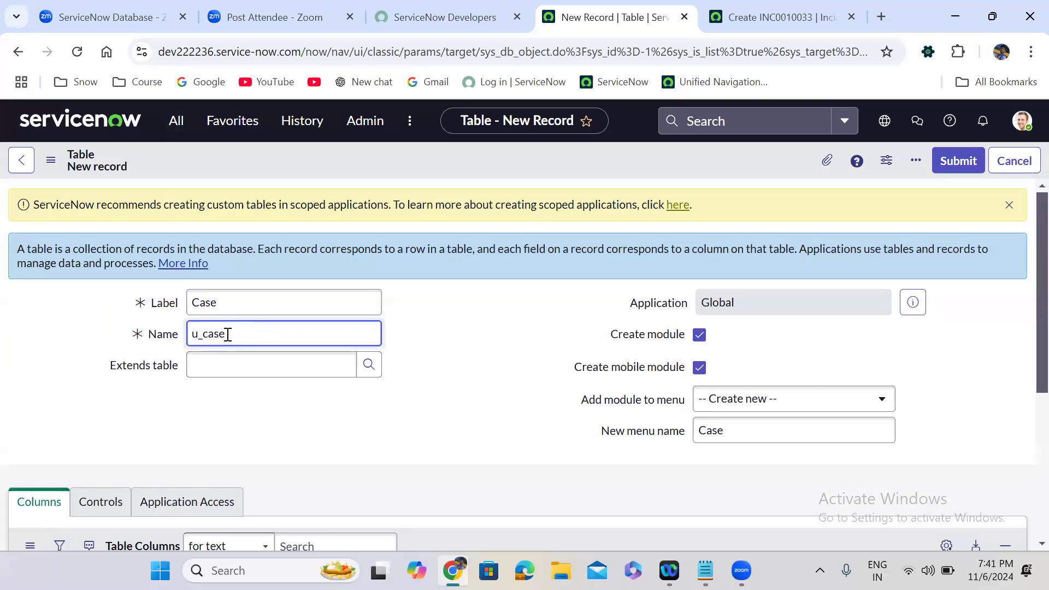
double_click(227, 334)
click(249, 337)
click(425, 313)
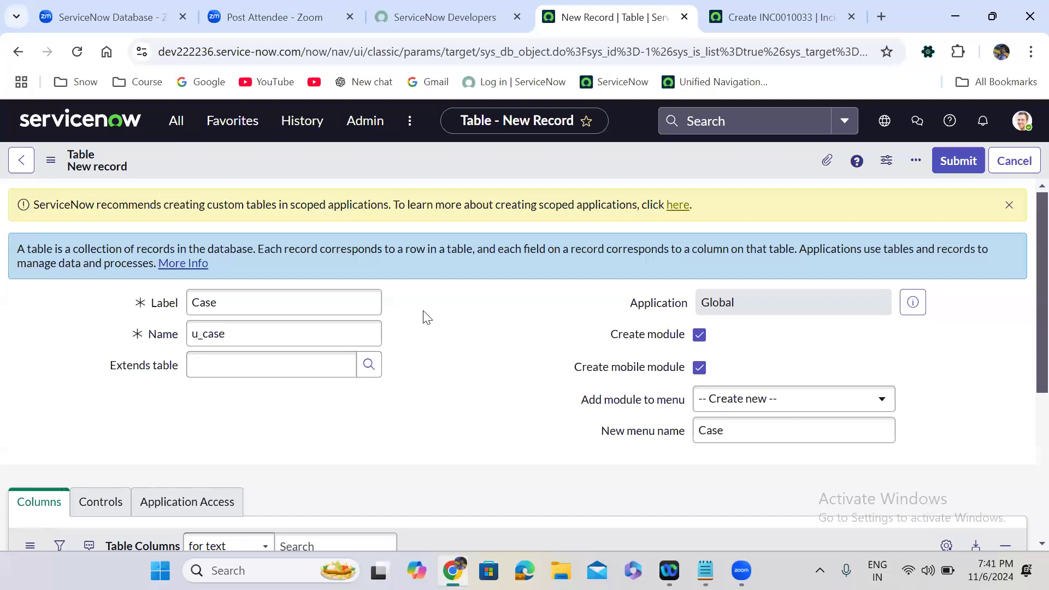
Uncheck Create module and save the Case table.
click(212, 366)
click(699, 335)
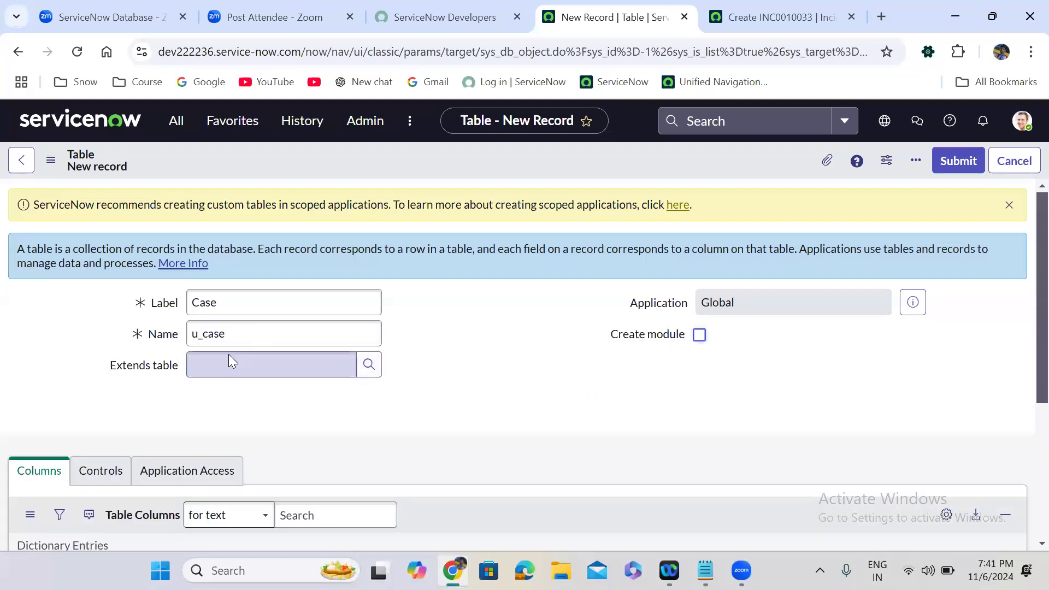
drag(103, 367, 181, 368)
drag(603, 338, 717, 337)
click(431, 383)
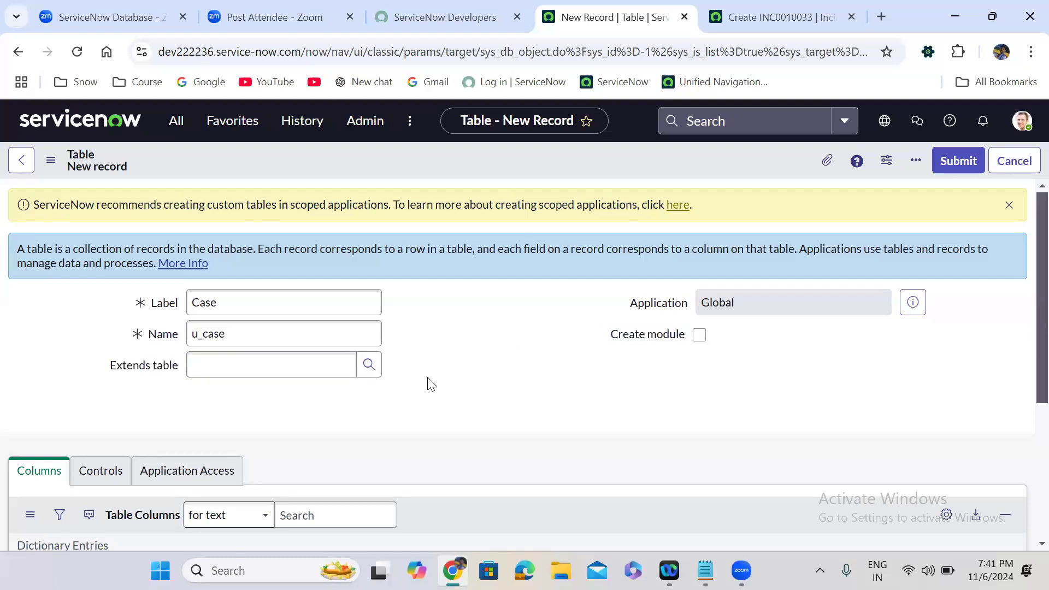
scroll(429, 380, down, 2)
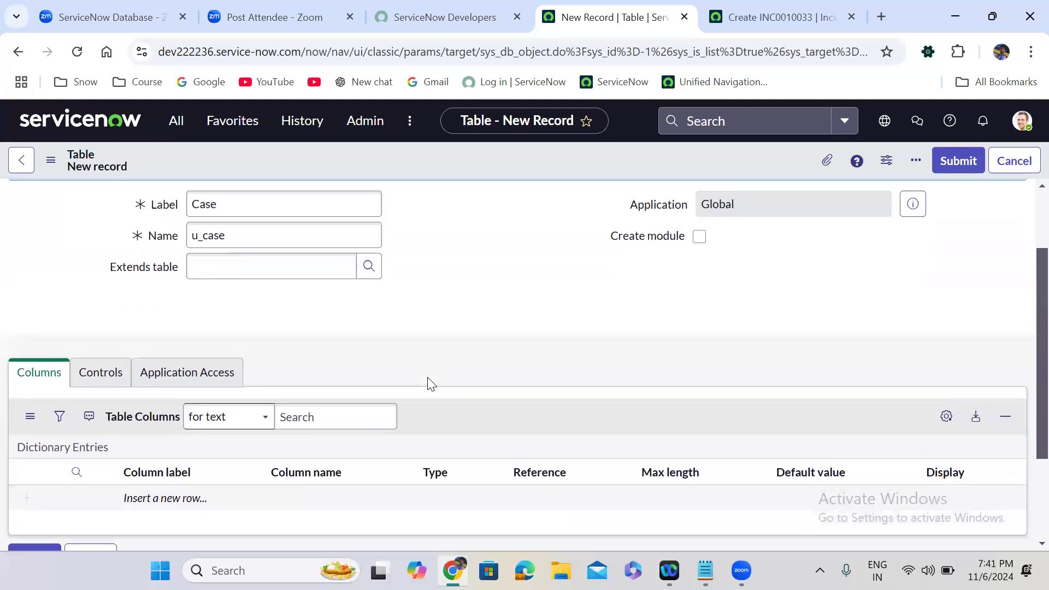
right_click(475, 161)
click(502, 173)
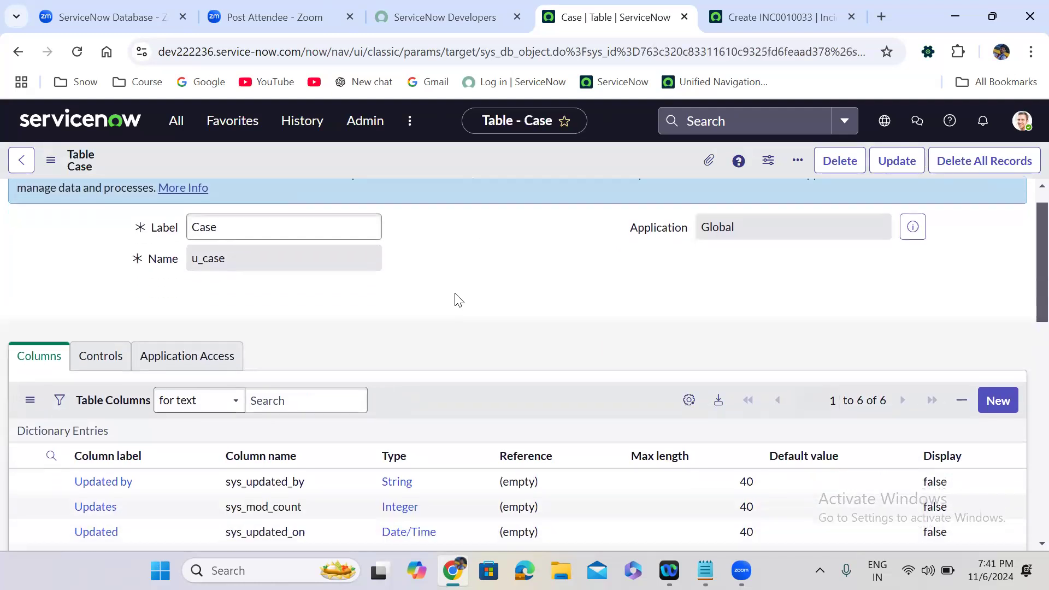
scroll(455, 300, down, 4)
scroll(410, 290, up, 1)
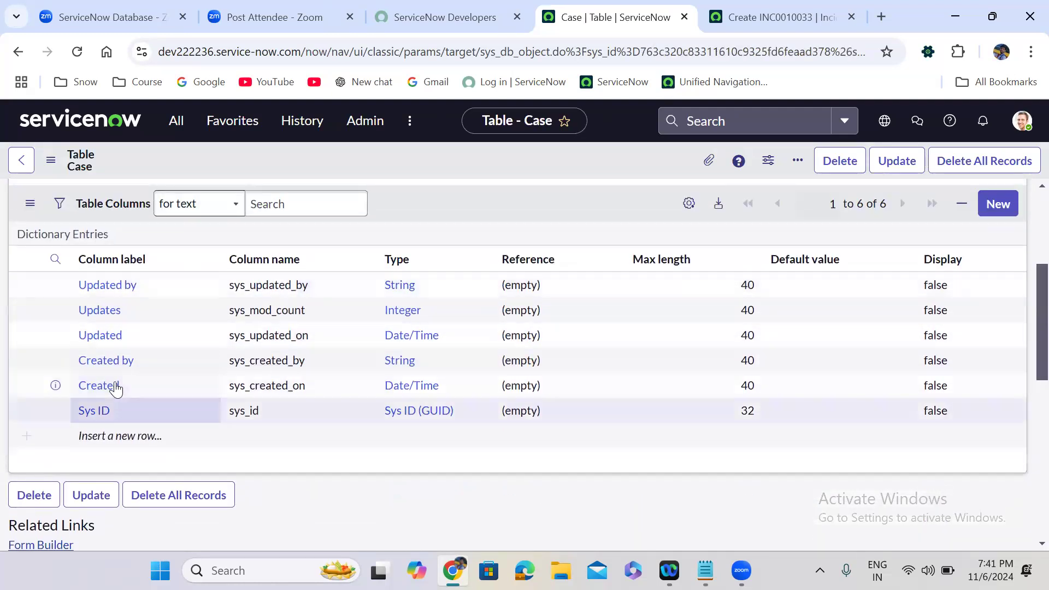
click(71, 13)
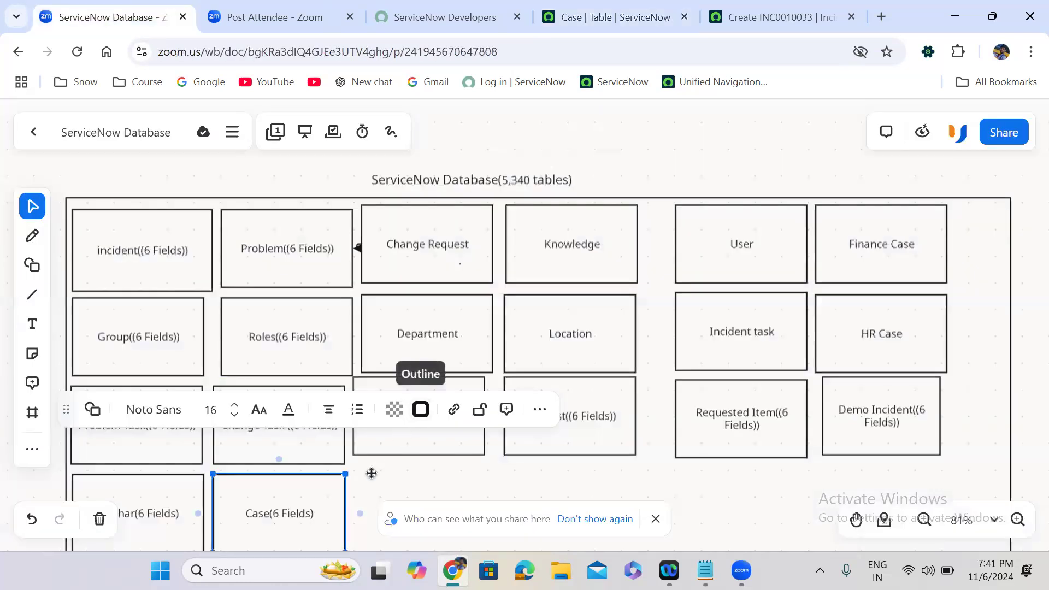
click(365, 492)
double_click(279, 513)
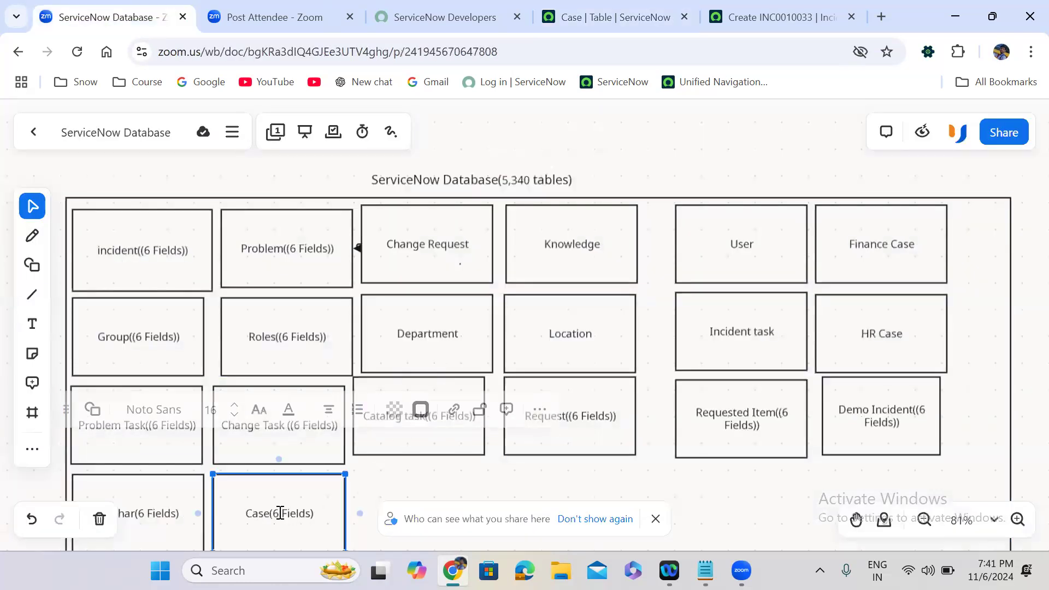
drag(309, 517, 272, 514)
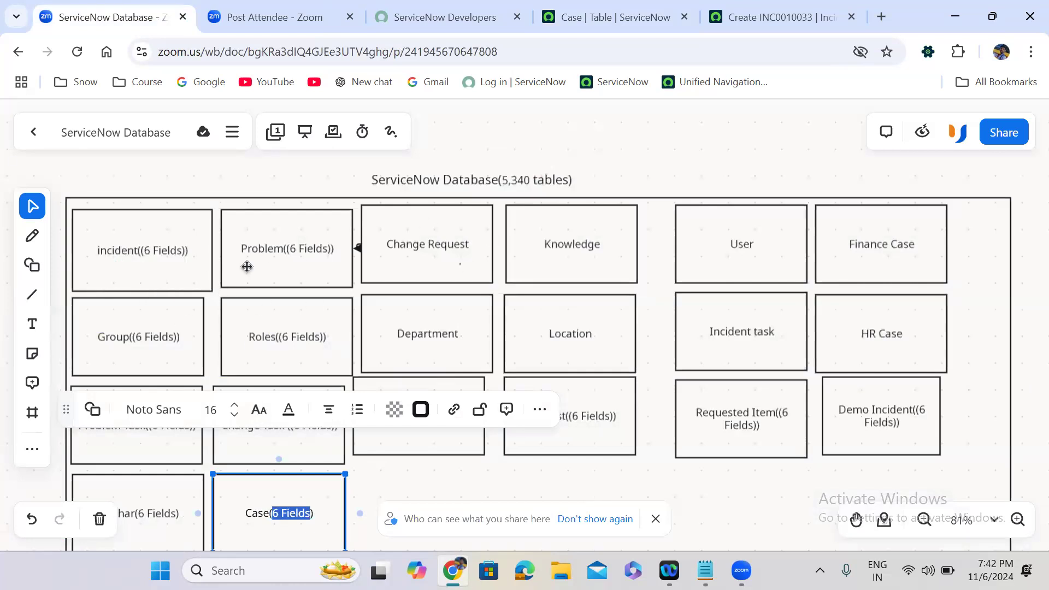
click(617, 8)
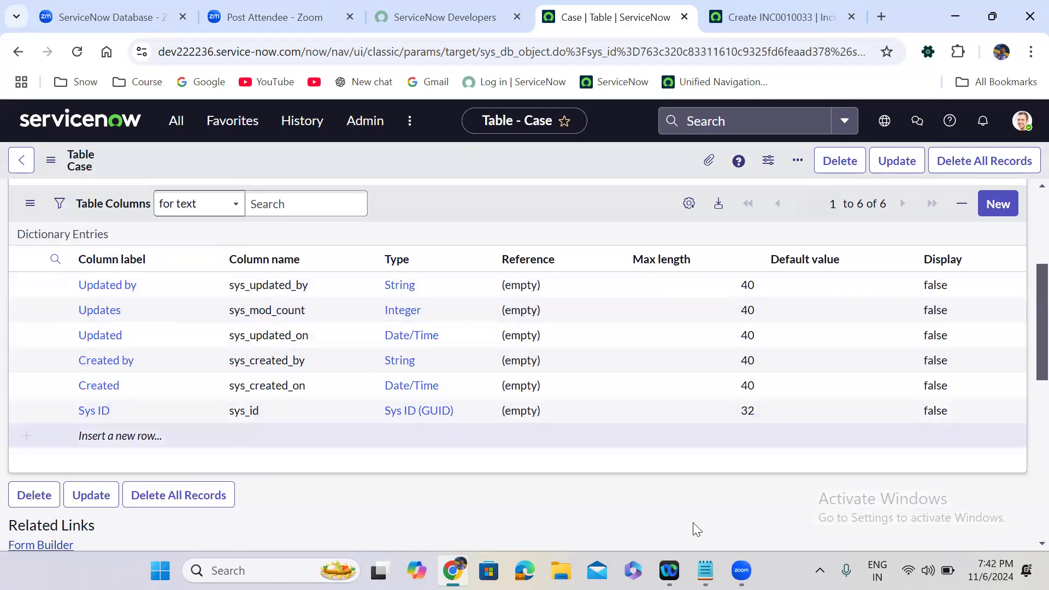
List Created, Created By, Updated, Updated By, Updates and Sys Id on separate lines in the notes.
click(705, 570)
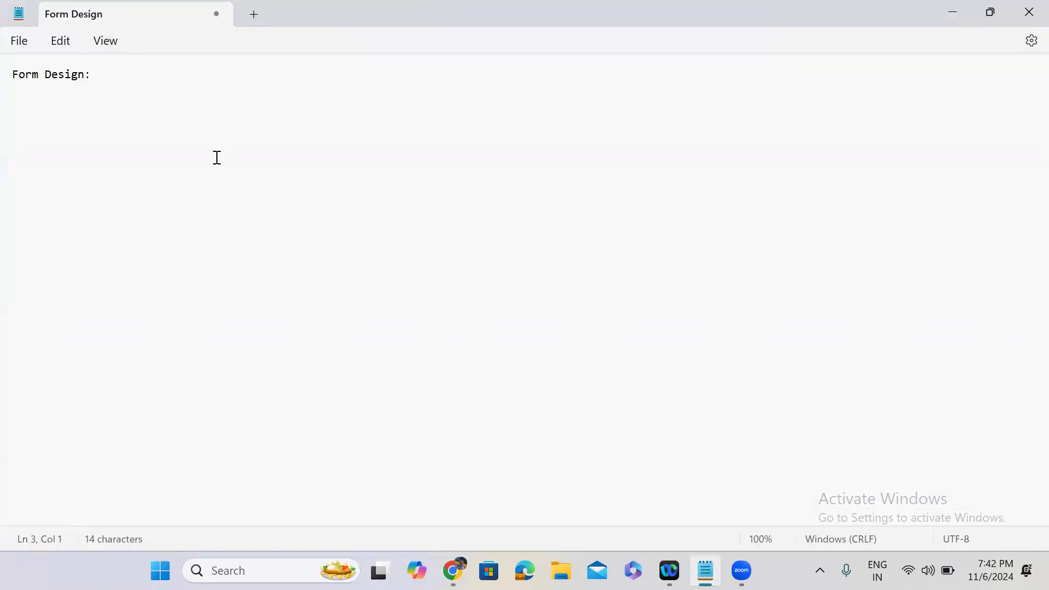
text(Created)
key(Return)
key(Return)
text(Ctea)
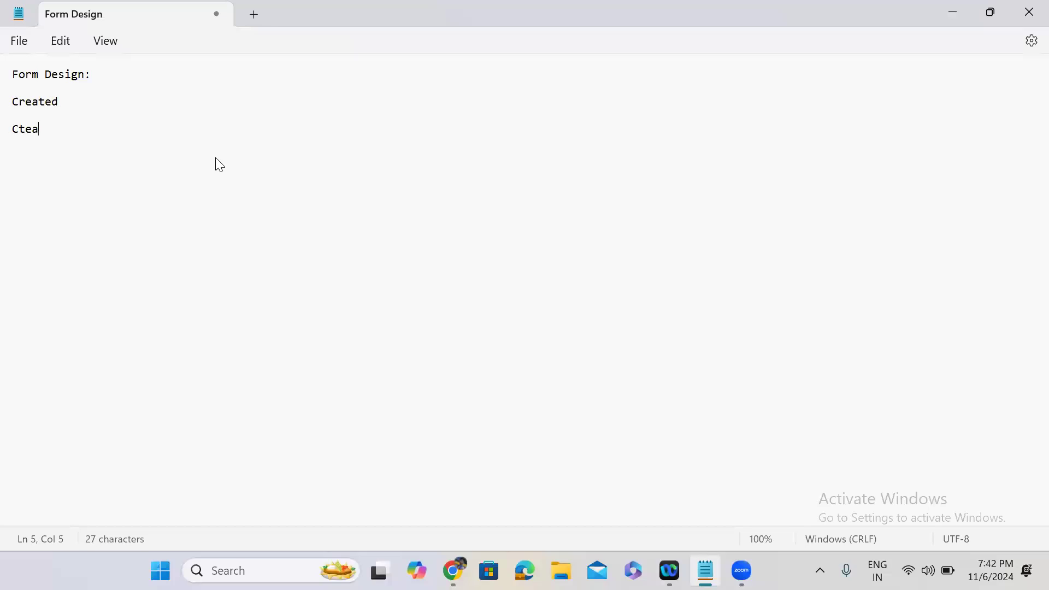
key(BackSpace)
text(eated By  )
text(Updated  )
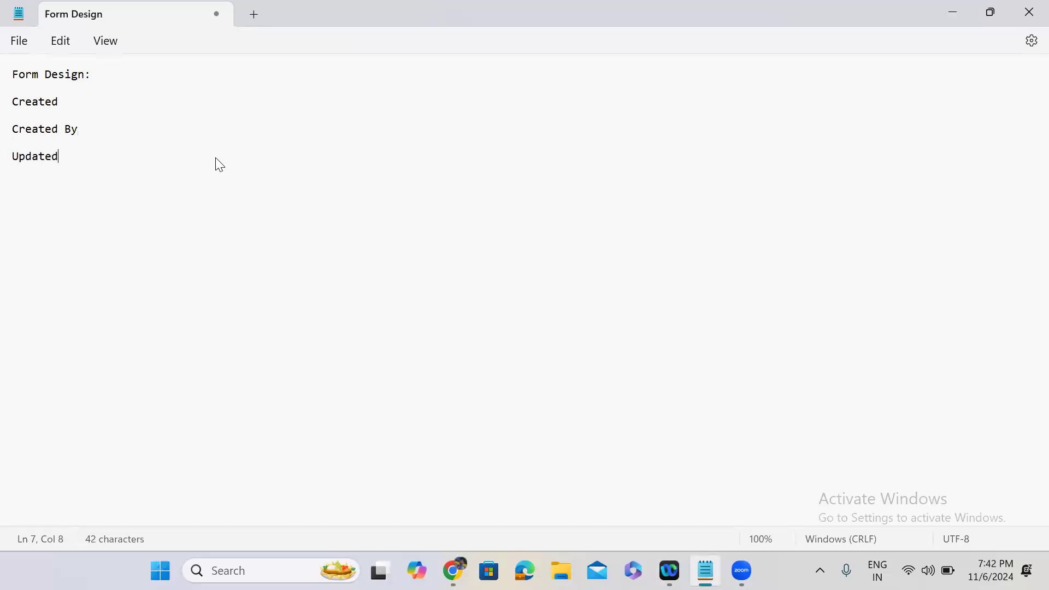
text(Updated By)
key(Return)
key(Return)
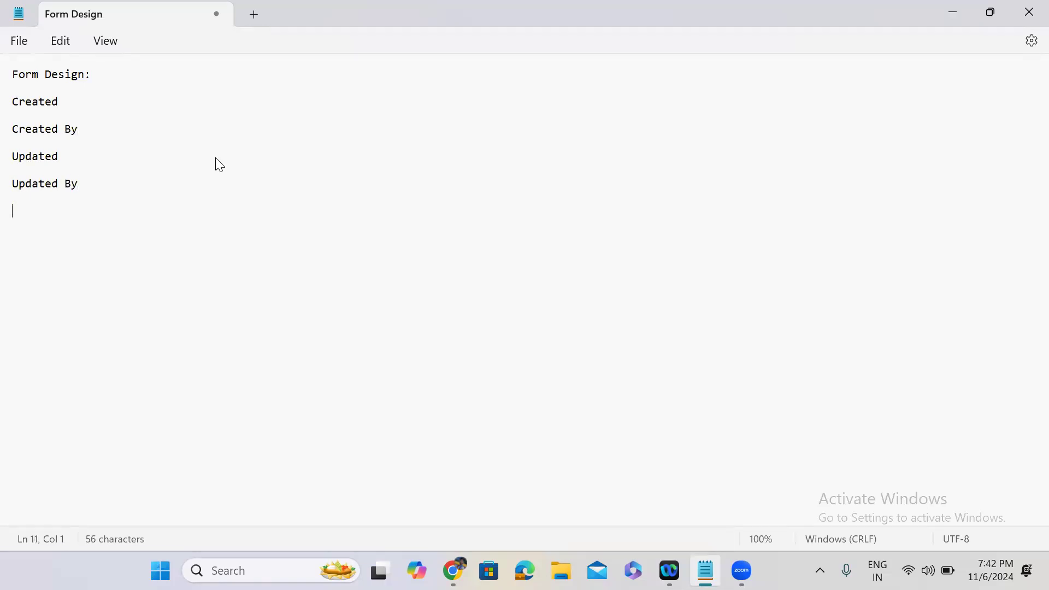
text(Updates)
key(Return)
key(Return)
text(Sys Id)
key(Return)
key(Return)
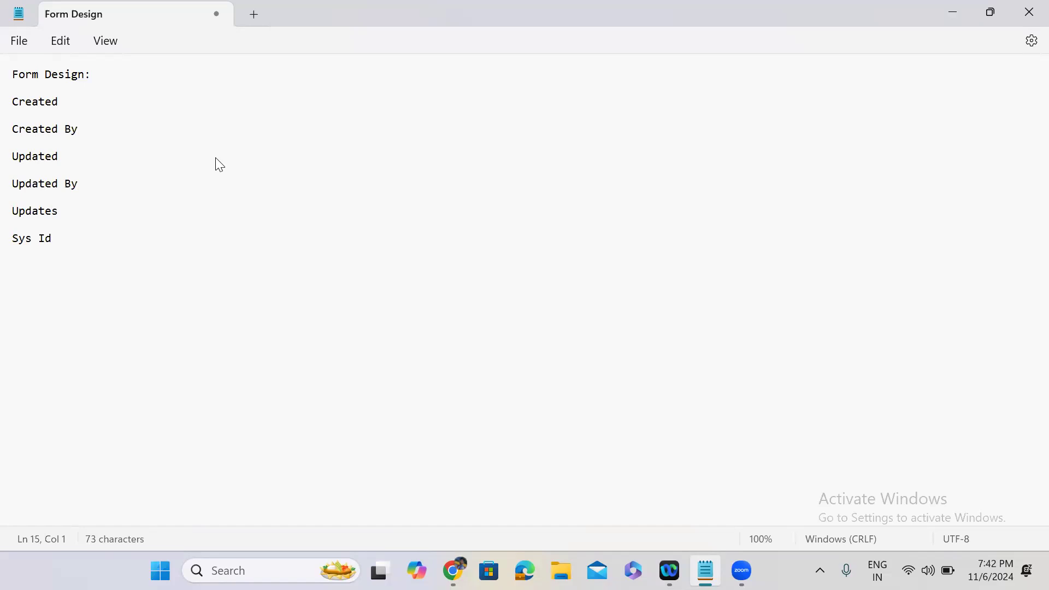
click(98, 97)
Describe Created, Created By and Updated as when/who created and when last updated.
text(--- When the case is created)
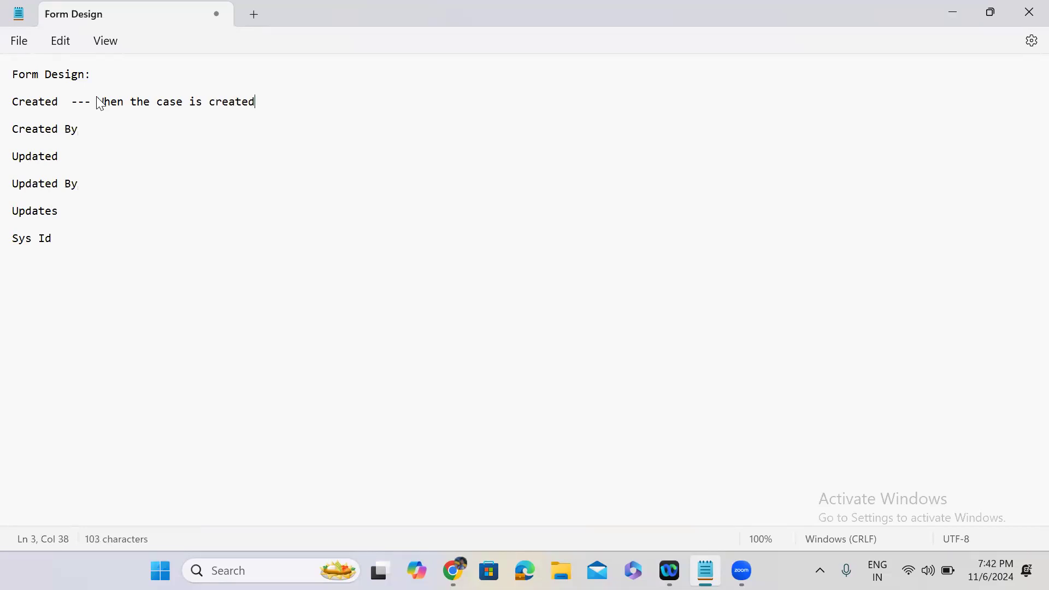
click(96, 129)
text(-- Who created the Case)
click(86, 157)
text(-- )
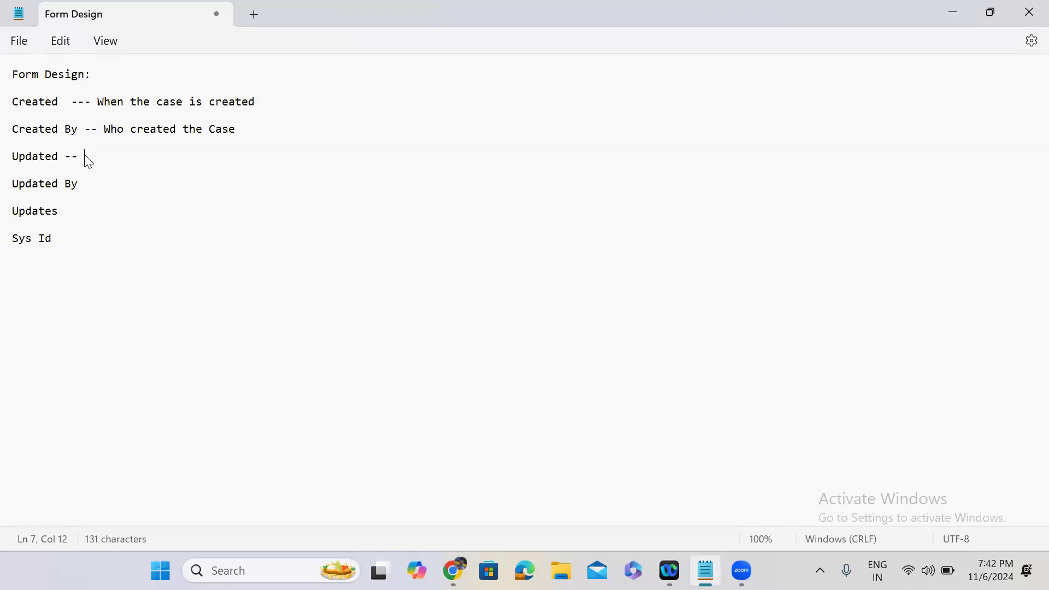
text(When the case is)
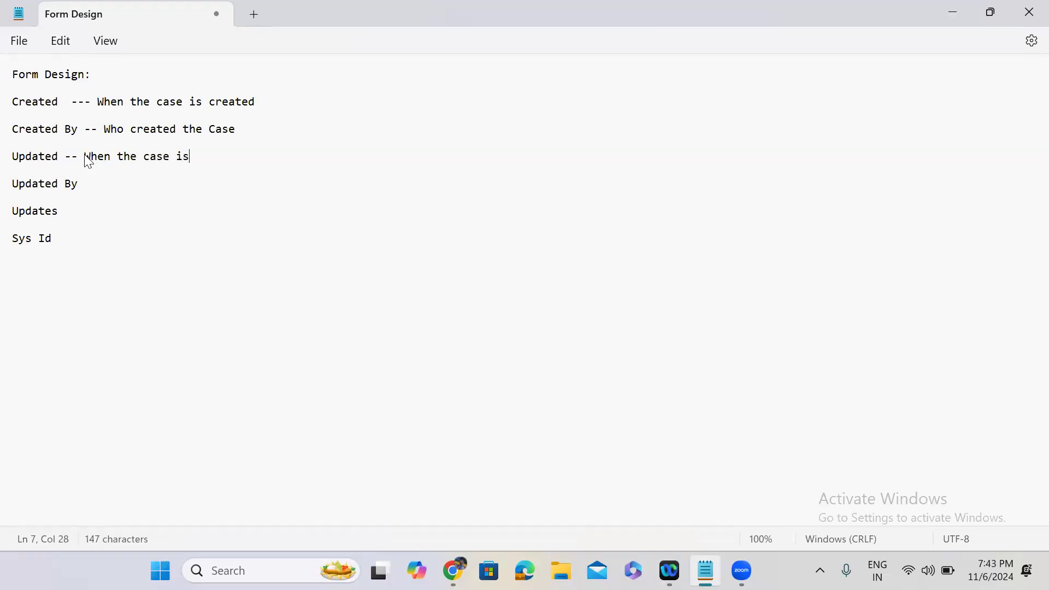
text( updated last time)
Describe Updated By as 'Who updated the case last time' and Updates as 'How many times case is updated'.
click(127, 187)
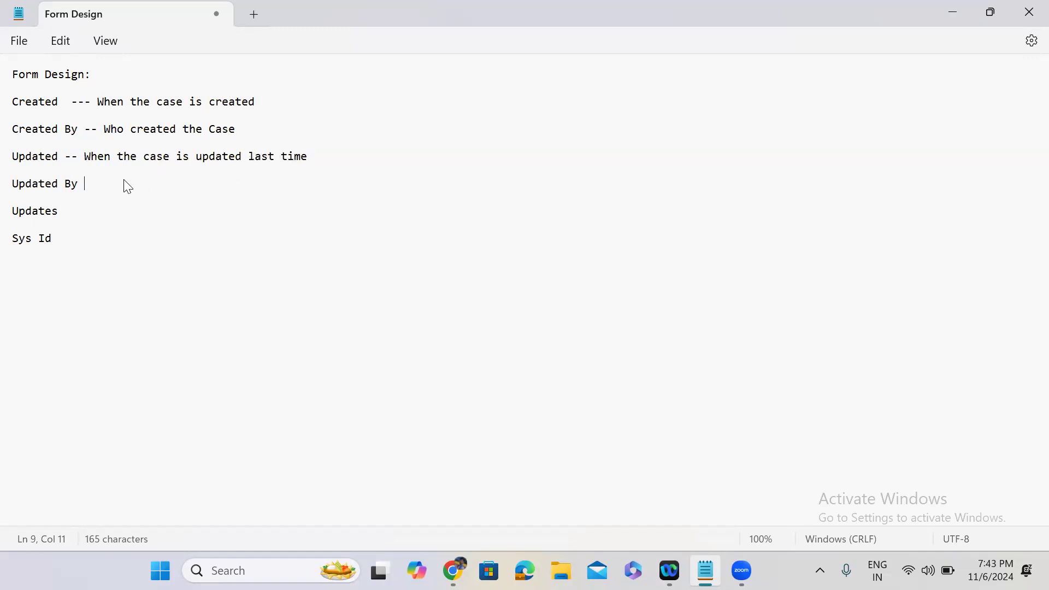
text(-- Who updated the ca)
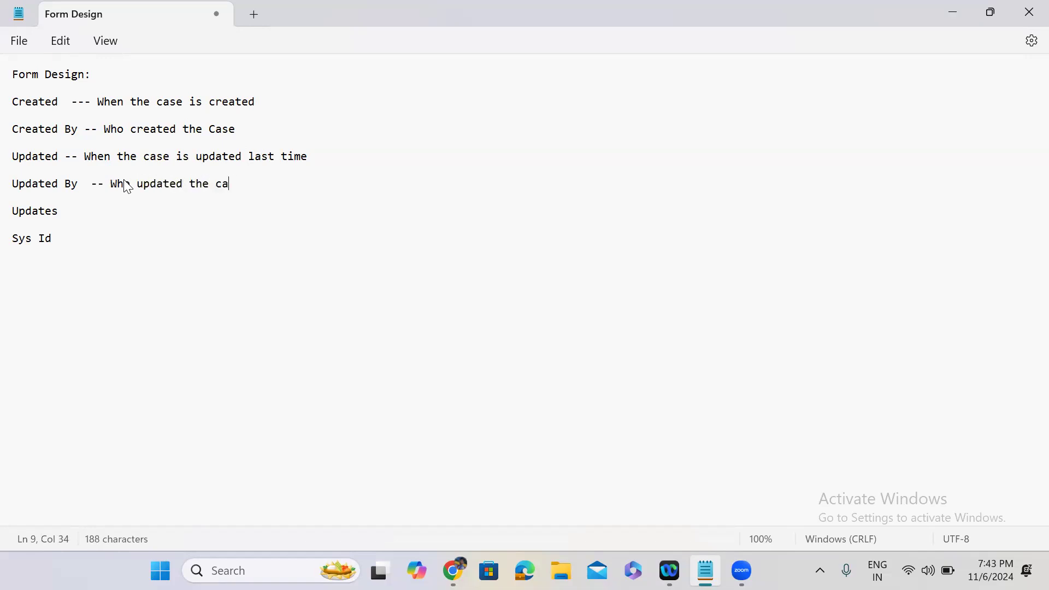
text(se last time)
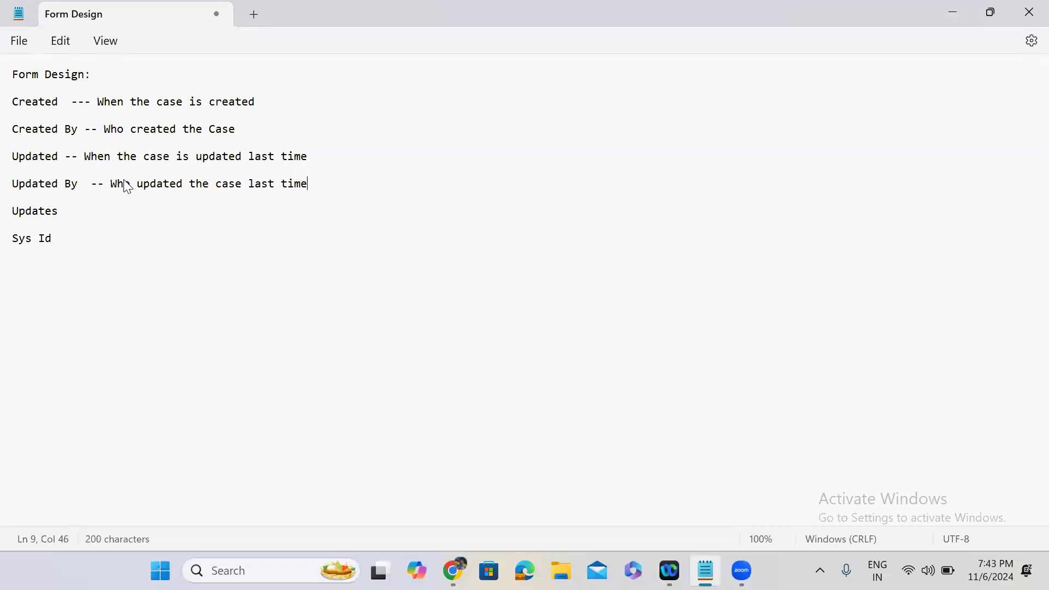
click(99, 212)
text(How many times case is updated)
drag(17, 213, 293, 204)
Add blank lines above Sys Id and describe it as 'Unique number will be generated.'.
click(293, 204)
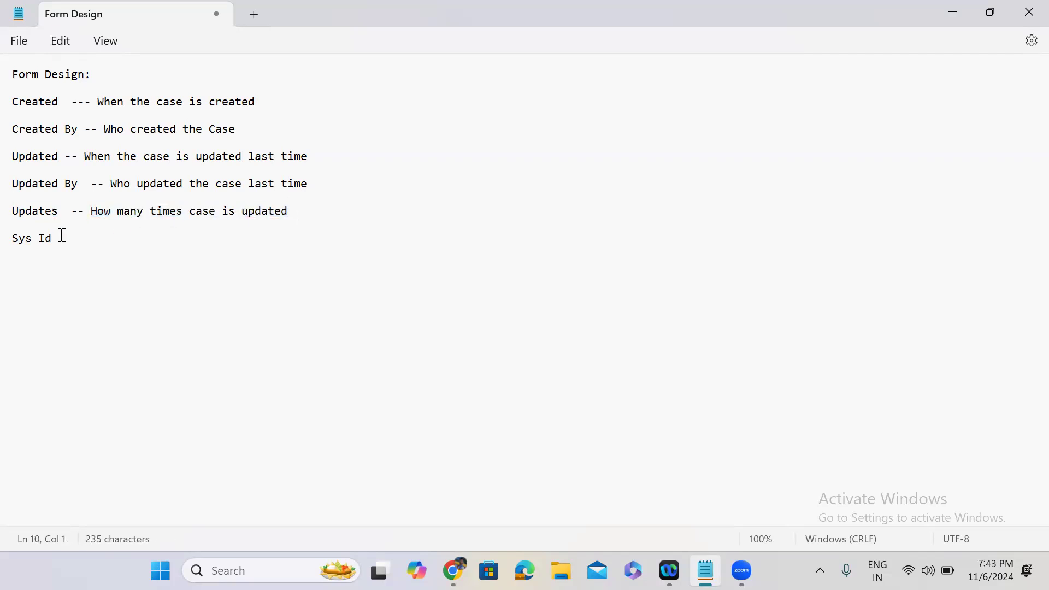
click(307, 213)
key(Return)
key(Return)
key(Return)
text(---- Unique number will be generated)
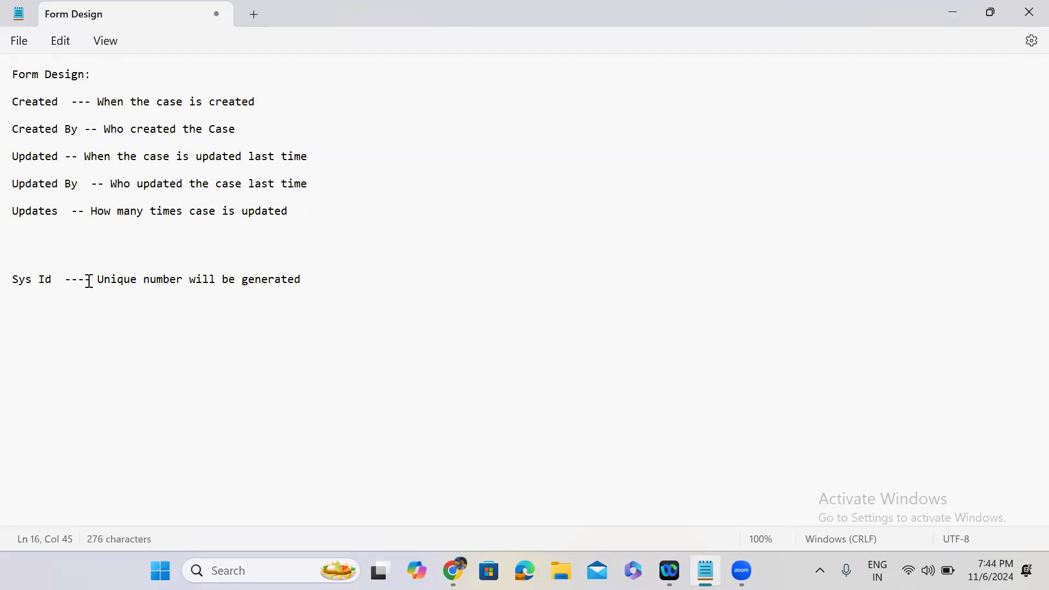
drag(97, 284, 302, 282)
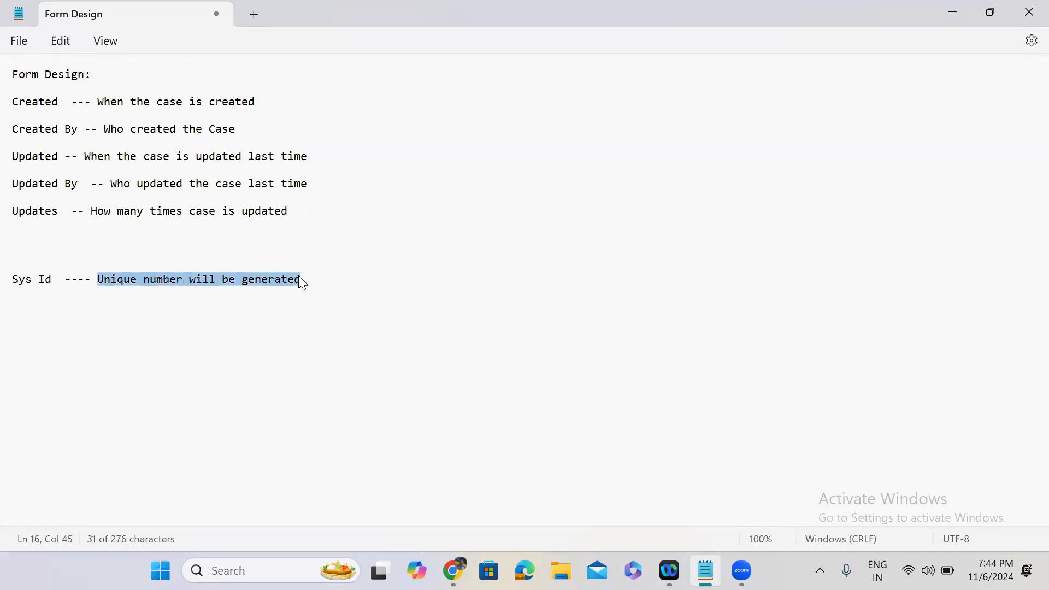
click(308, 284)
text(.)
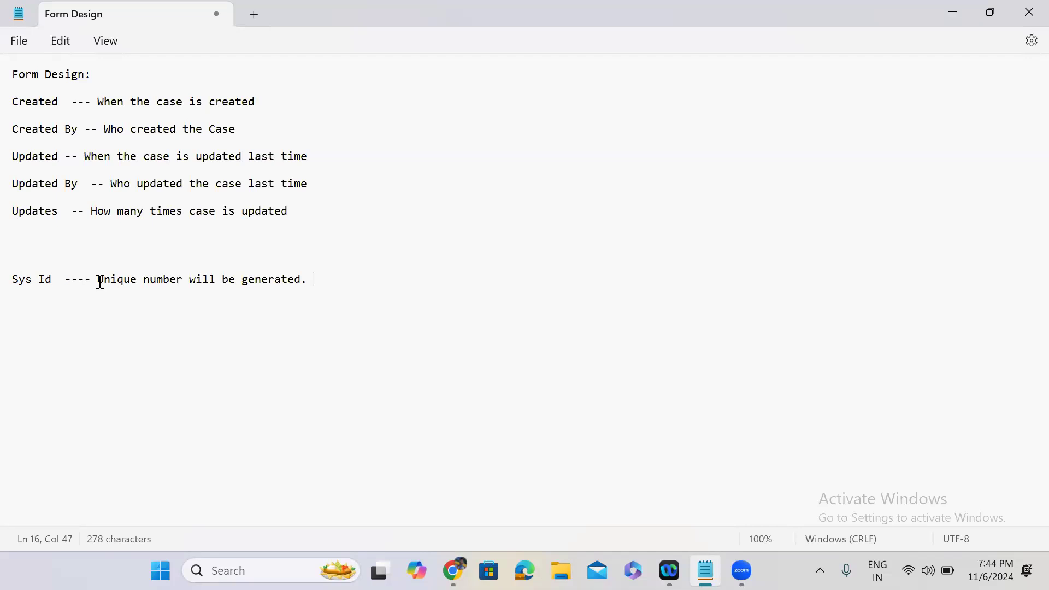
drag(98, 282, 300, 279)
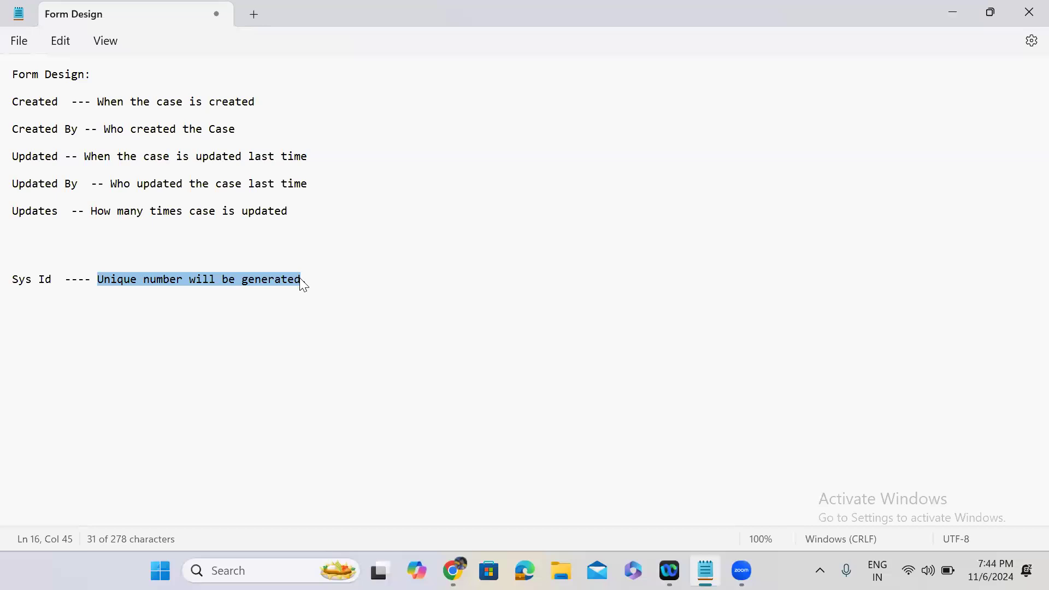
click(317, 286)
key(BackSpace)
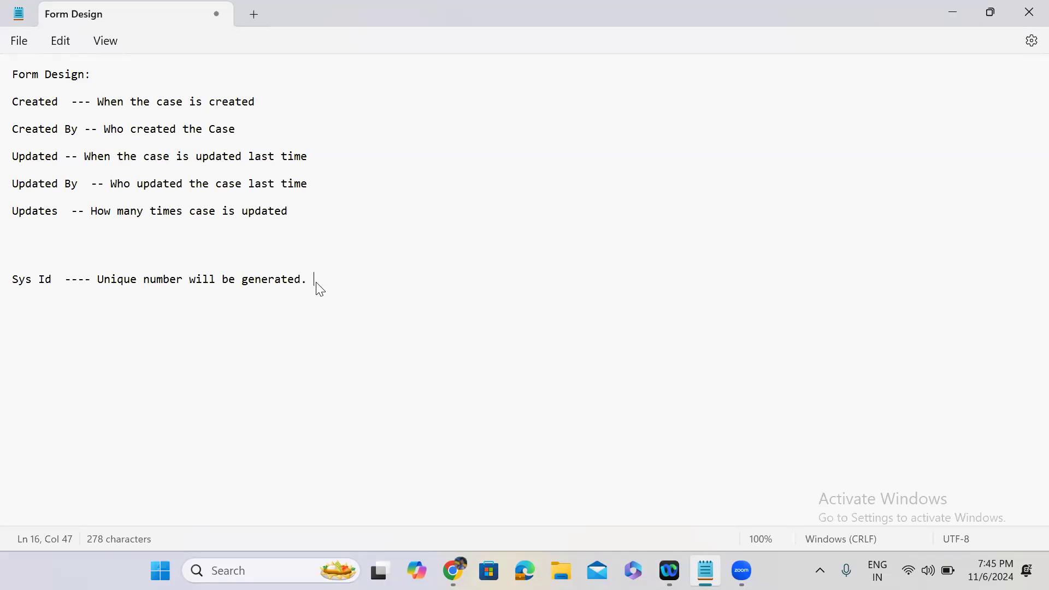
Append '32 alphanumeric Characters.' to the Sys Id note, fixing both misspellings.
text(32 alphaneumaric C)
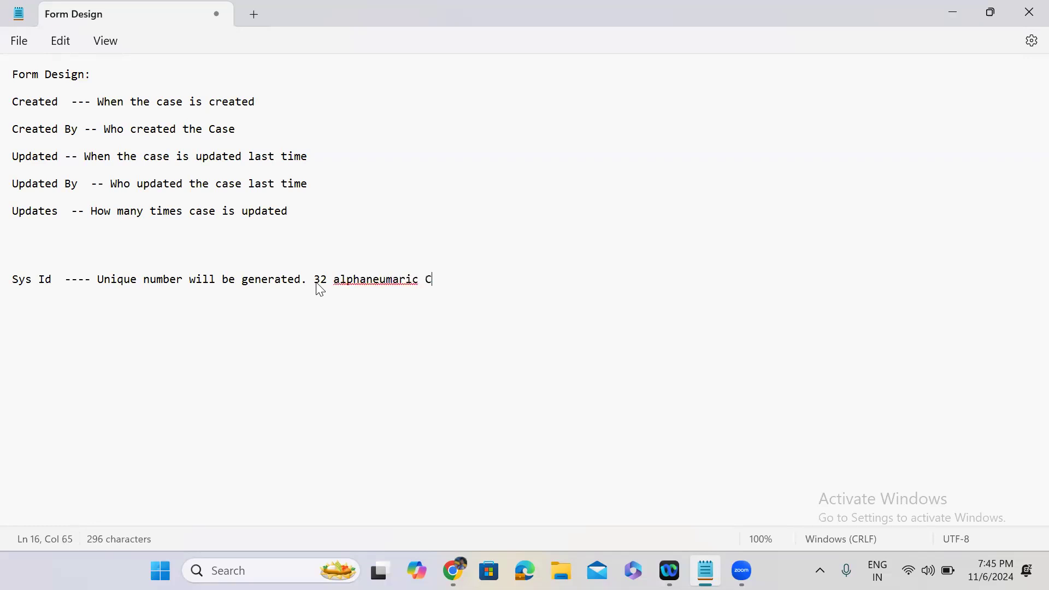
text(haraters)
click(381, 282)
click(379, 304)
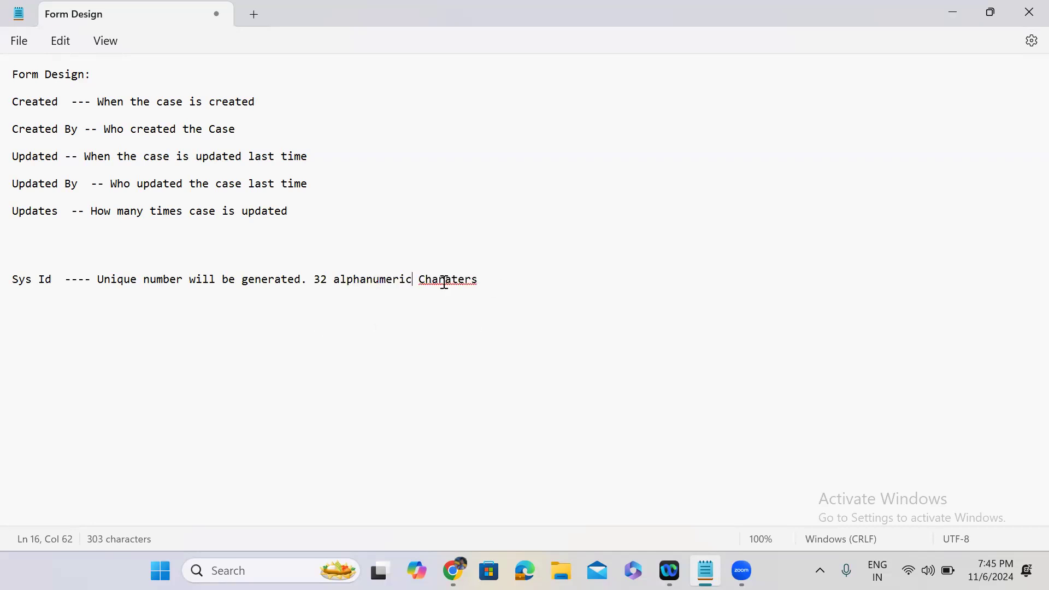
click(445, 279)
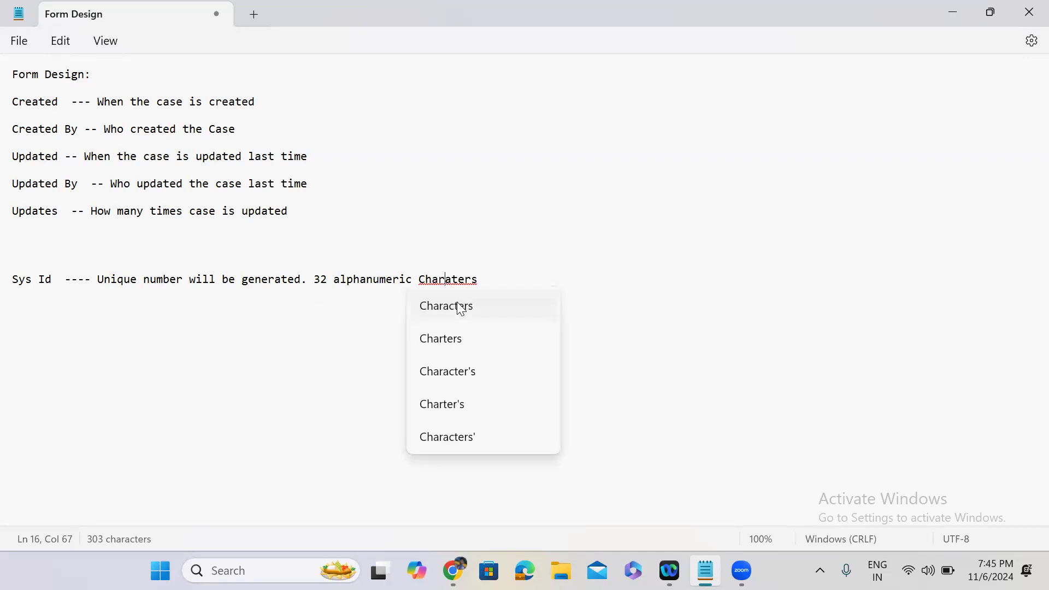
click(461, 305)
text(.)
key(Return)
key(Return)
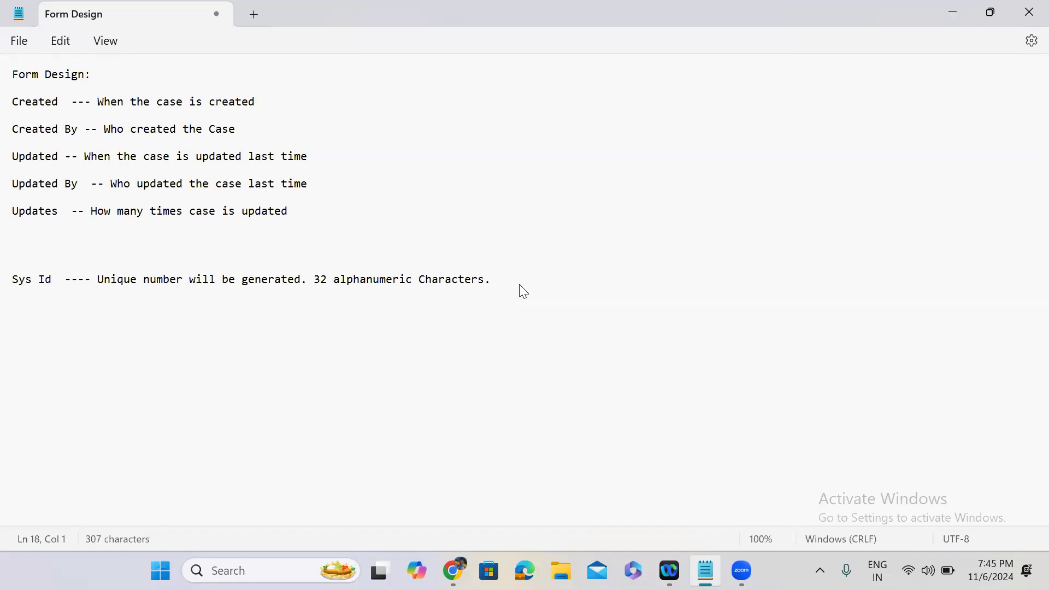
click(949, 11)
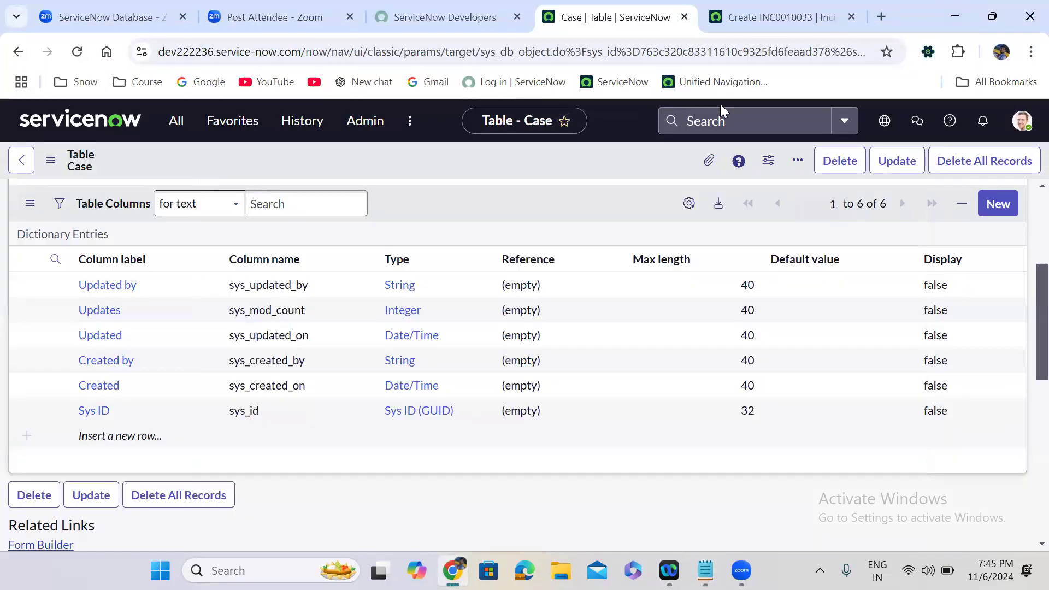
Check the -1 sys_id in the new Incident URL and note '-1 -- New Record'.
click(765, 22)
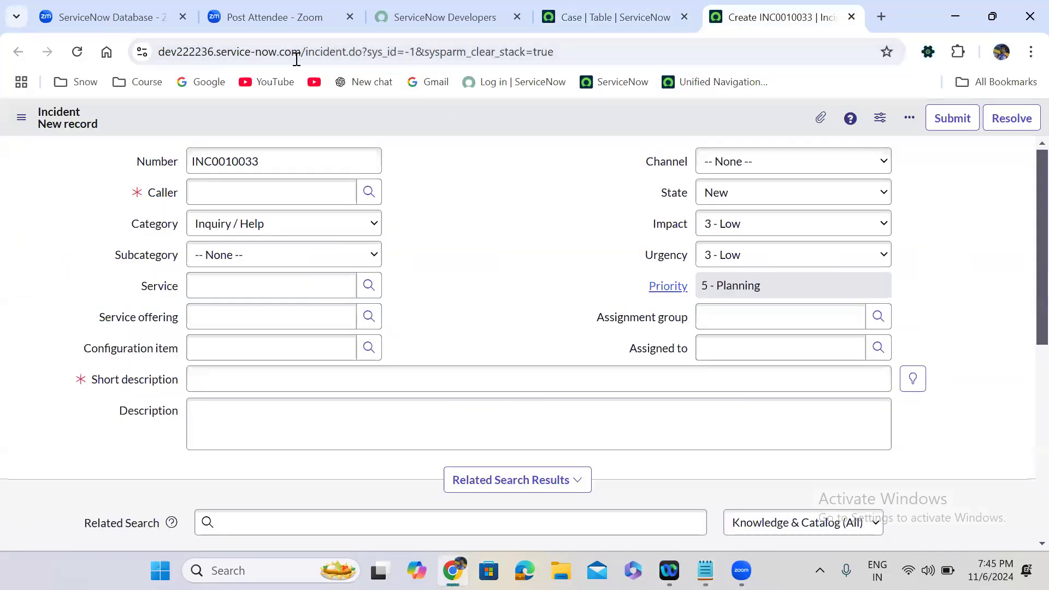
double_click(408, 51)
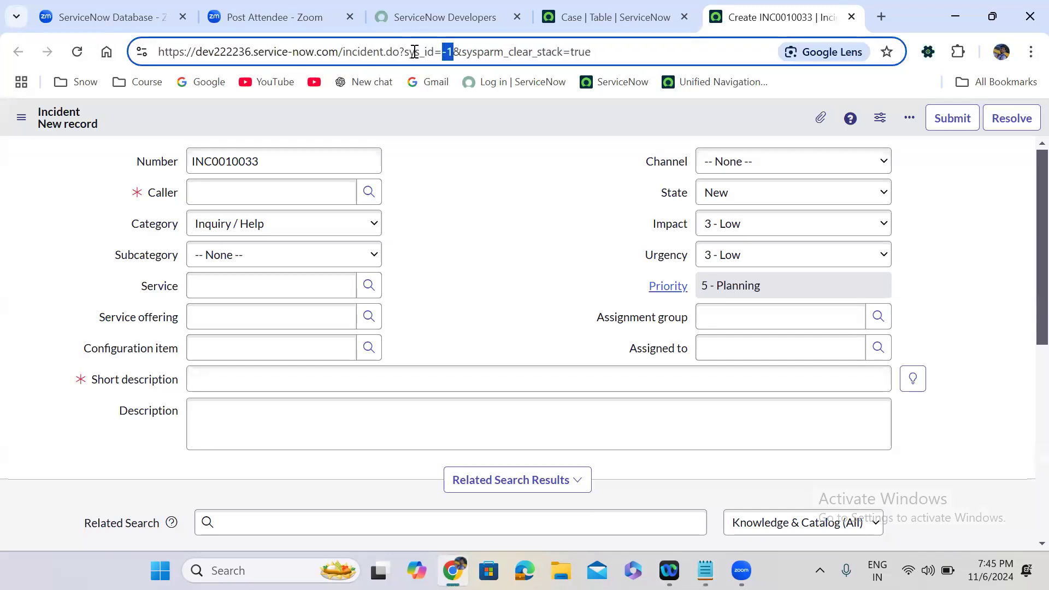
click(705, 570)
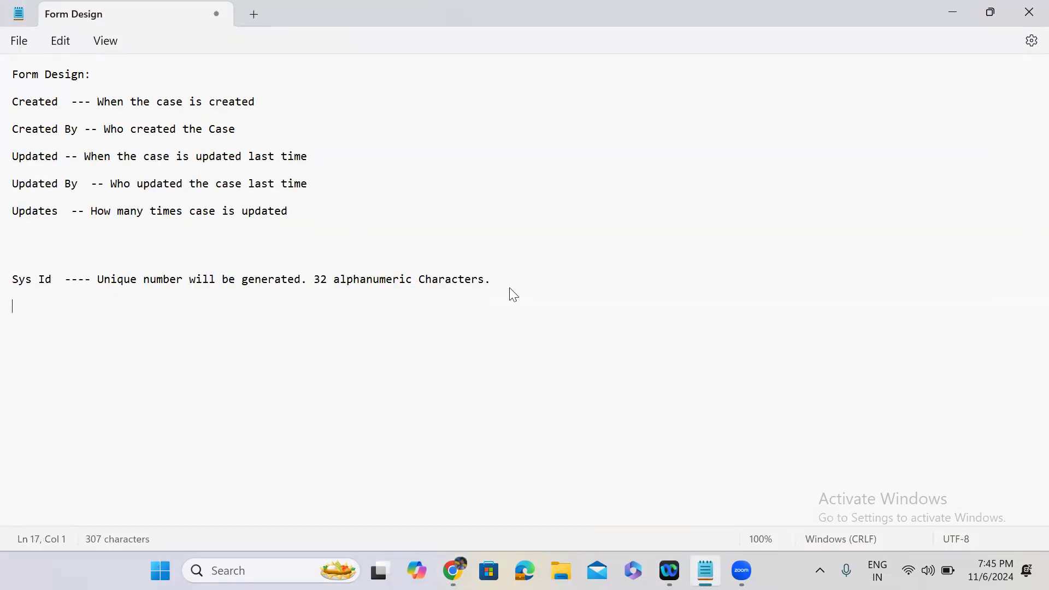
key(Return)
text(-1 -- New Record)
click(951, 13)
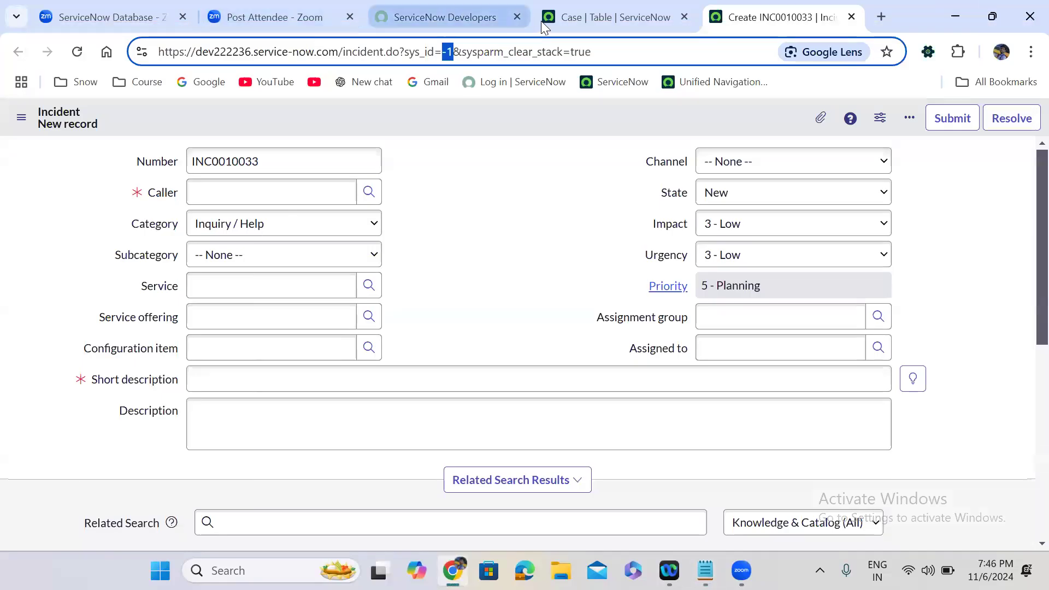
click(574, 17)
Duplicate the Case table tab and open a new Problem form via problem.FORM to inspect its -1 sys_id.
right_click(570, 17)
click(629, 165)
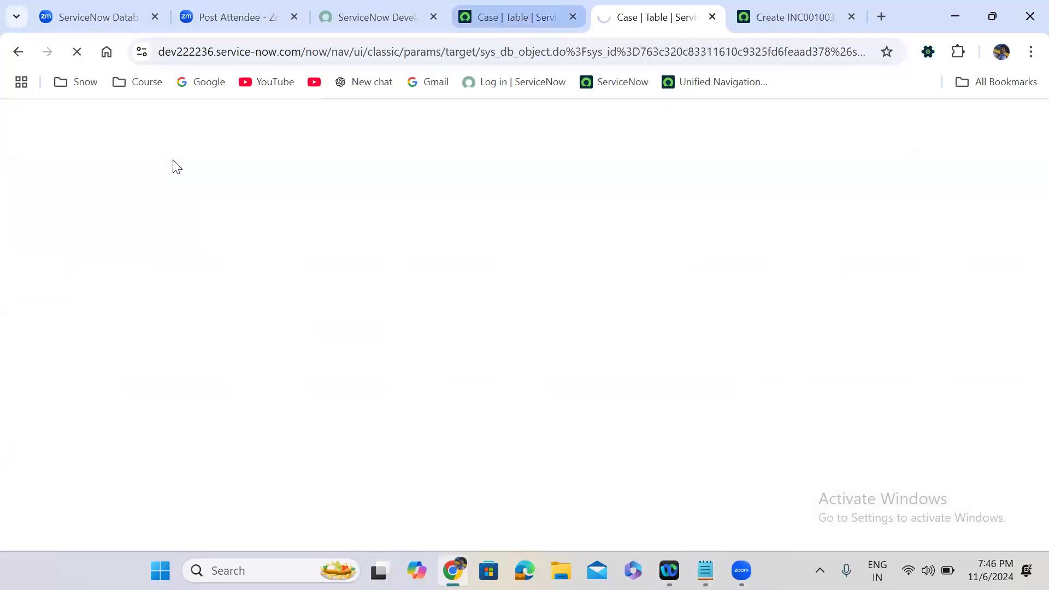
click(518, 17)
click(176, 121)
text(pr)
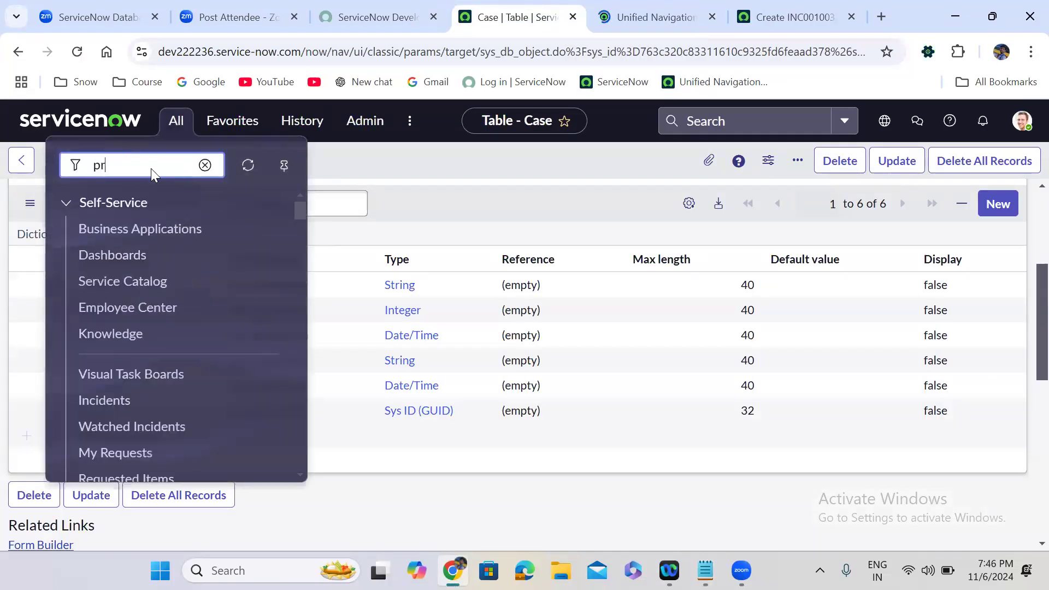
text(oblem.FORM)
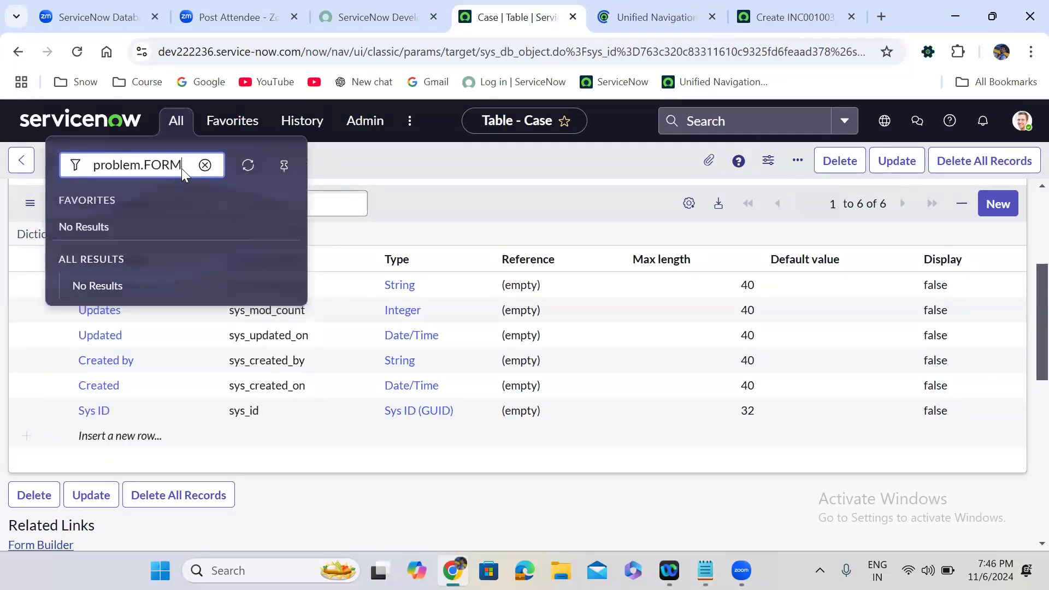
key(Return)
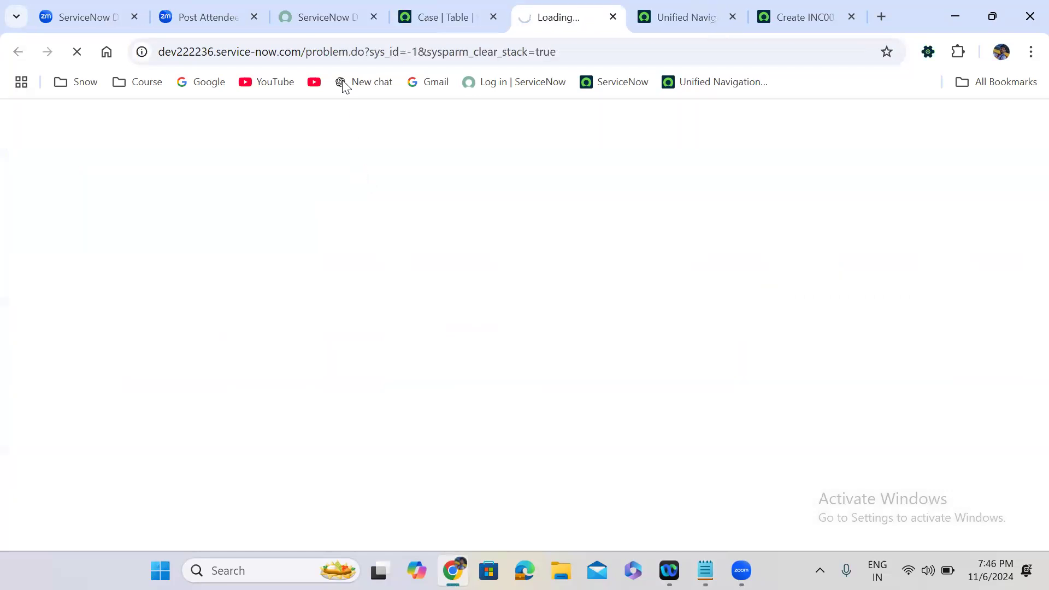
drag(407, 52, 419, 55)
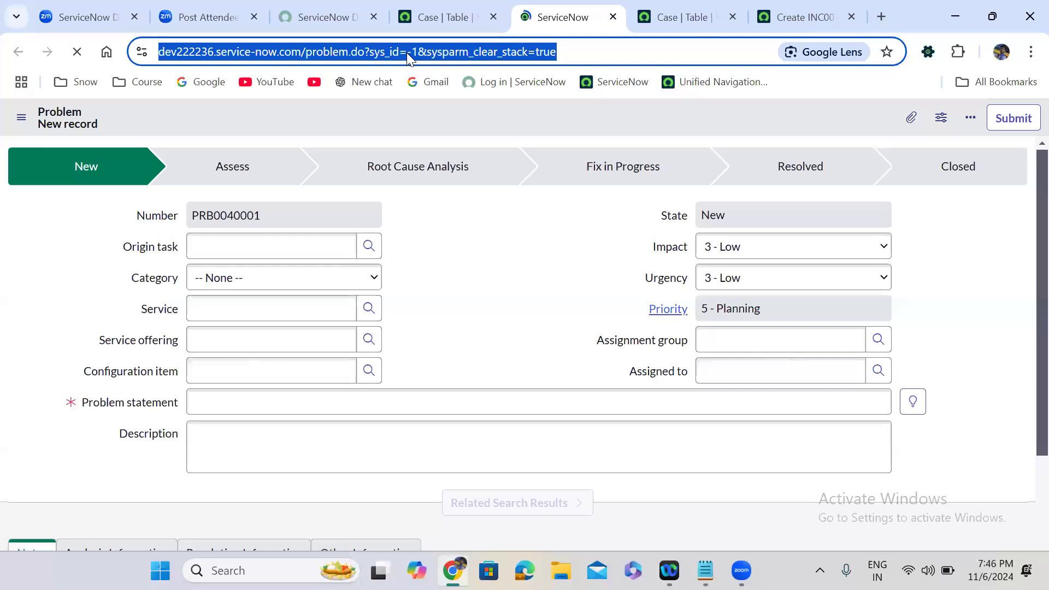
click(444, 52)
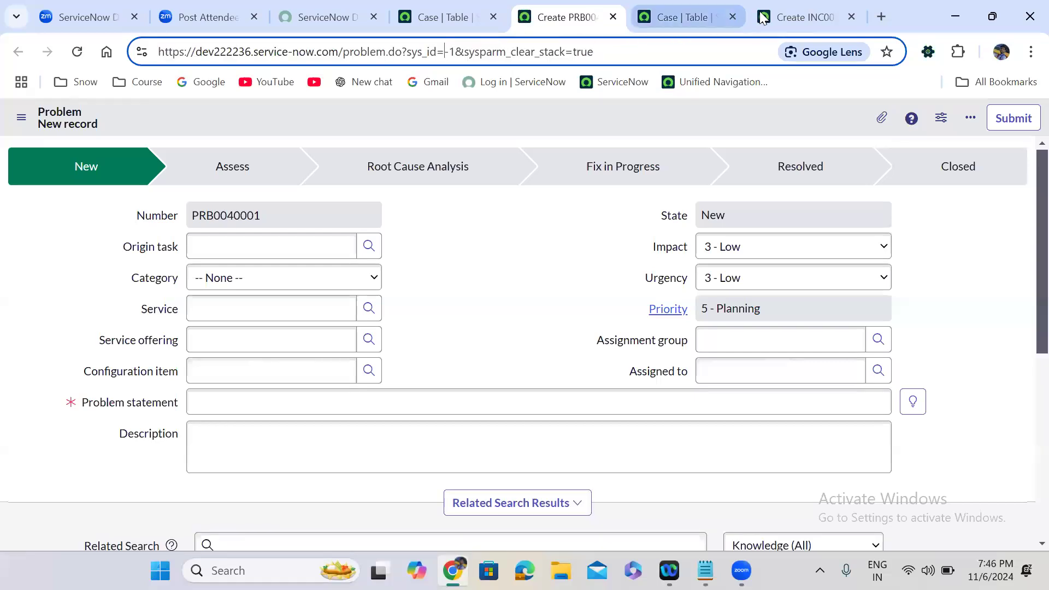
Reorder the Incident tab and open a new Change Request form via change_request.FORM.
click(778, 12)
drag(778, 12, 661, 12)
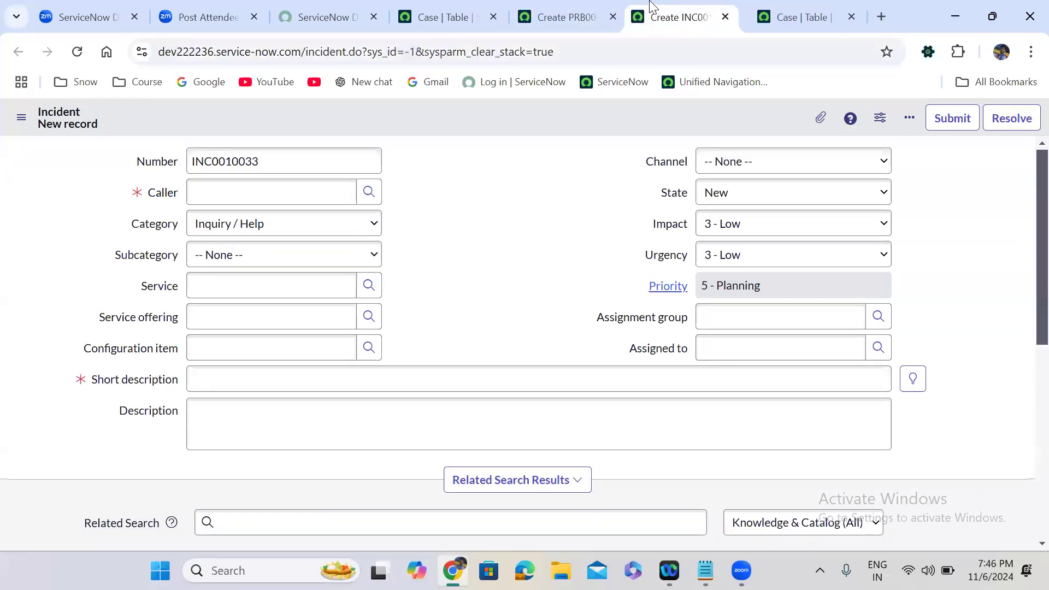
click(456, 8)
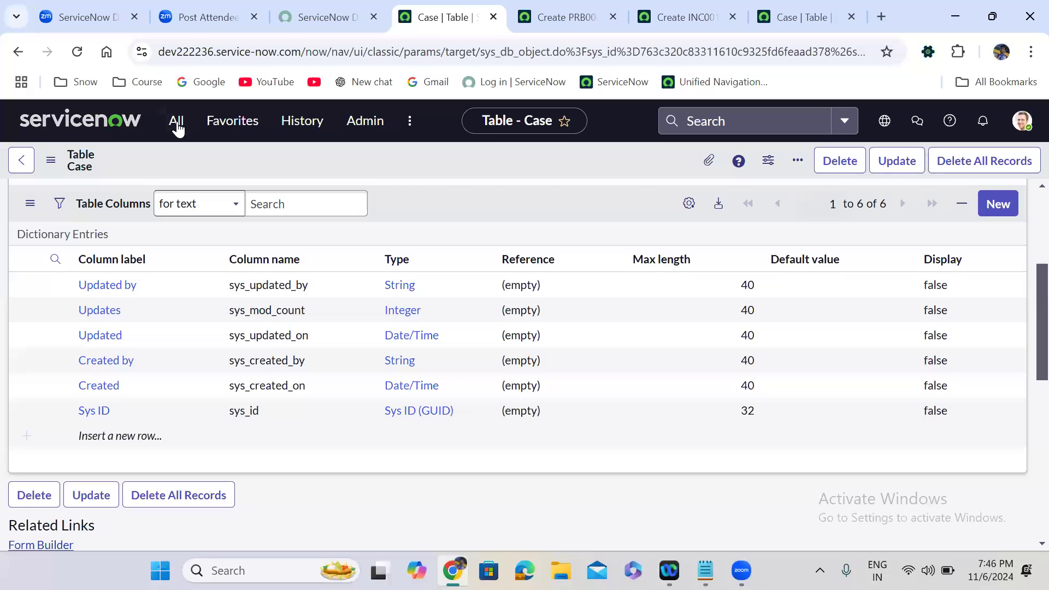
click(176, 121)
text(c)
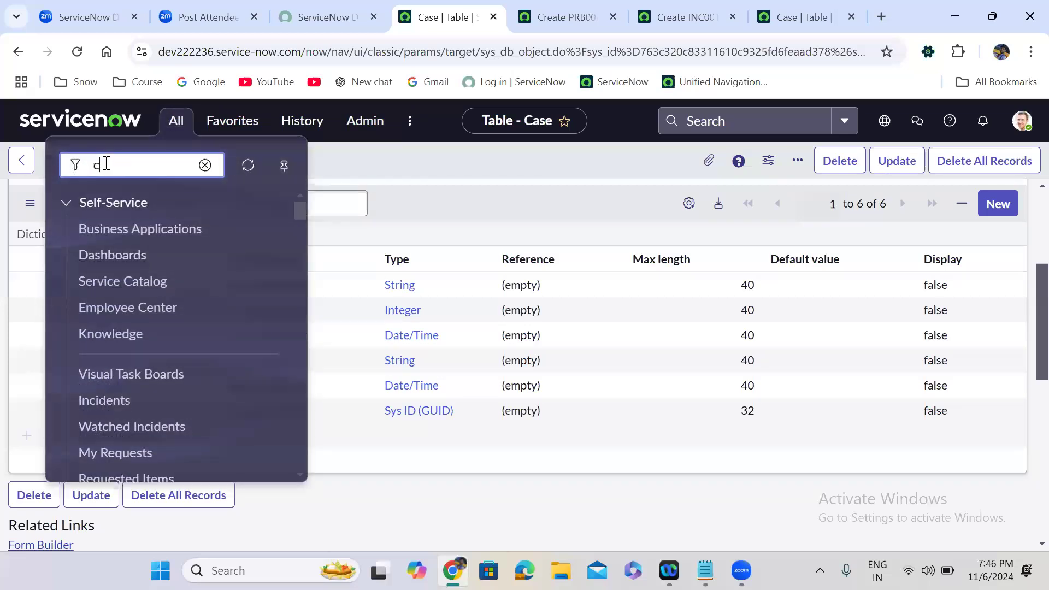
text(hange_r)
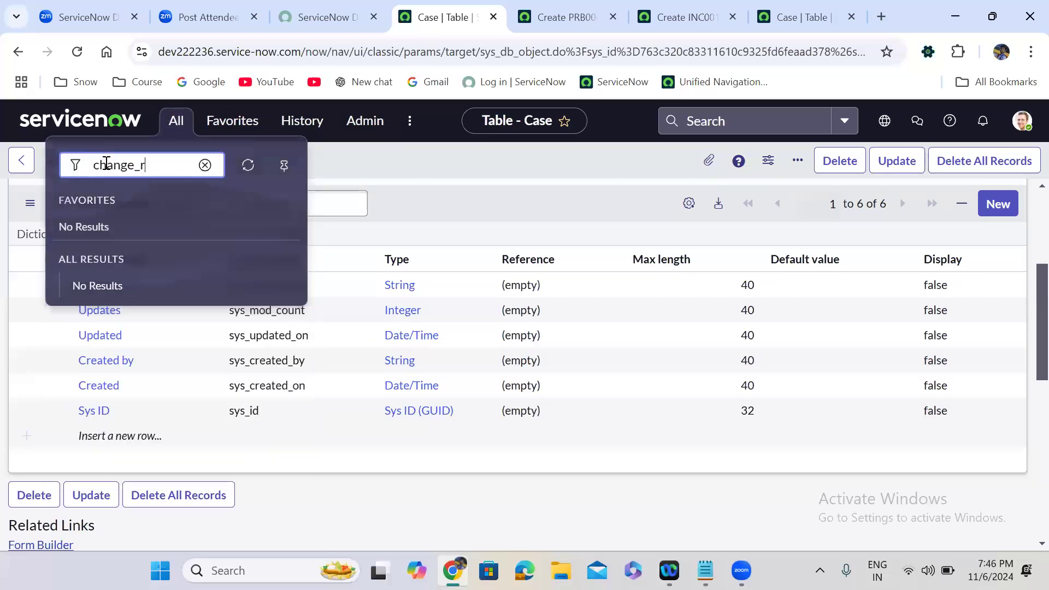
text(equest.FORM)
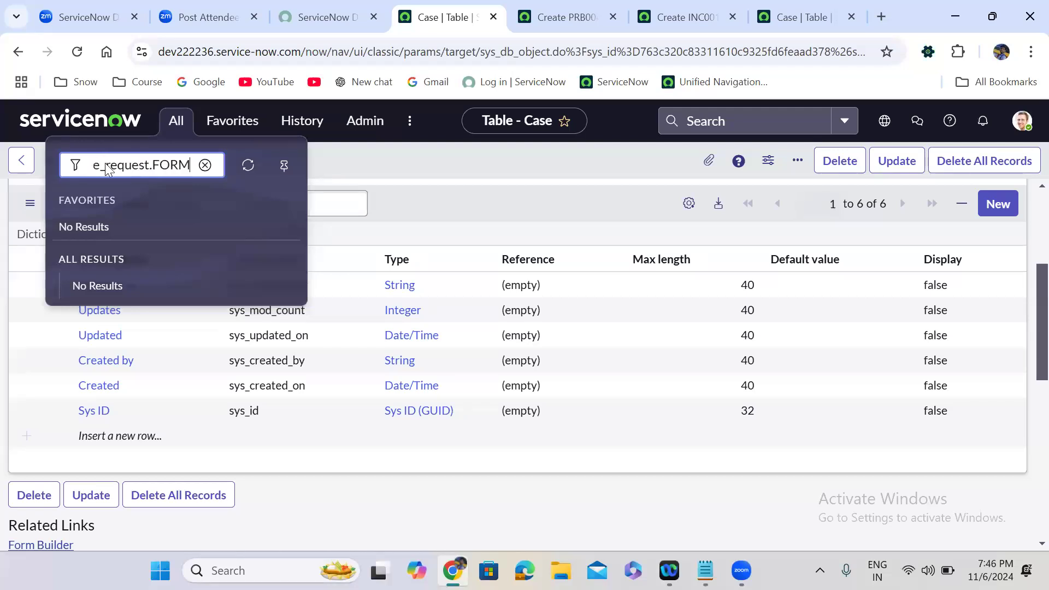
key(Return)
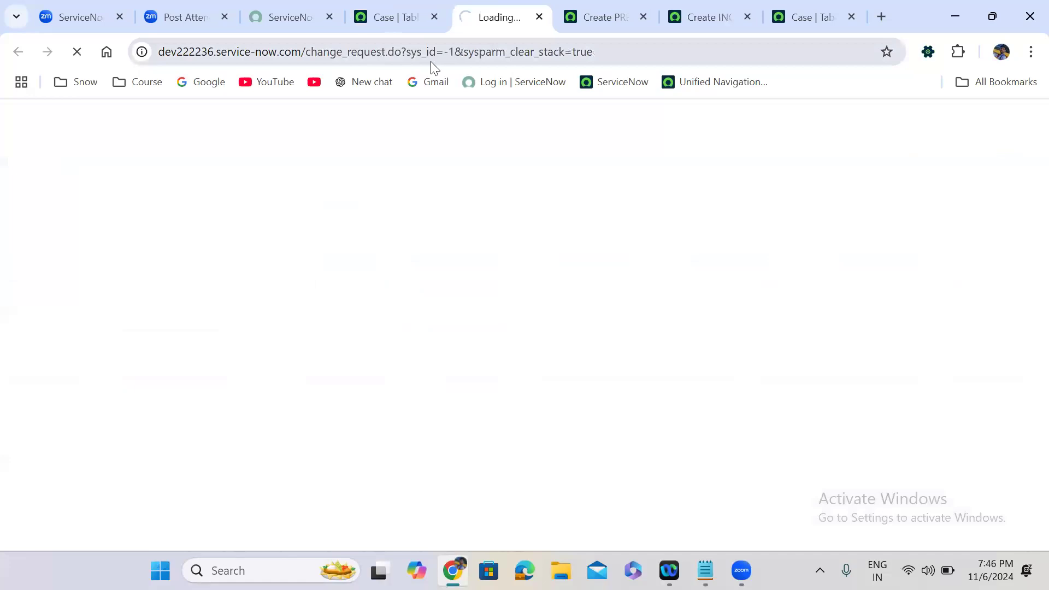
click(389, 12)
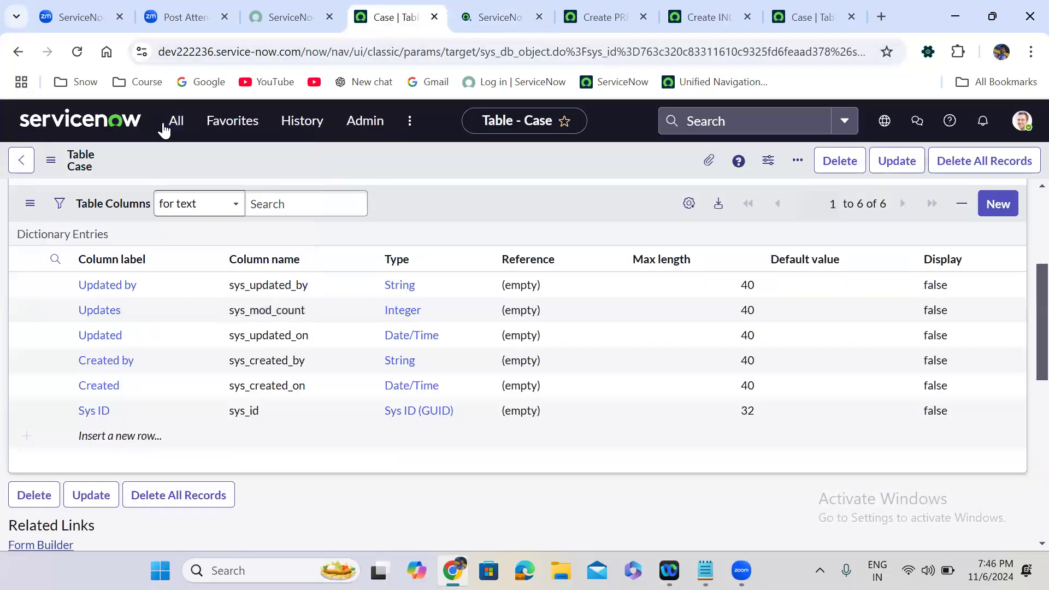
click(175, 123)
Open a new user form via sys_user.FORM and enter the user ID.
text(sys_user)
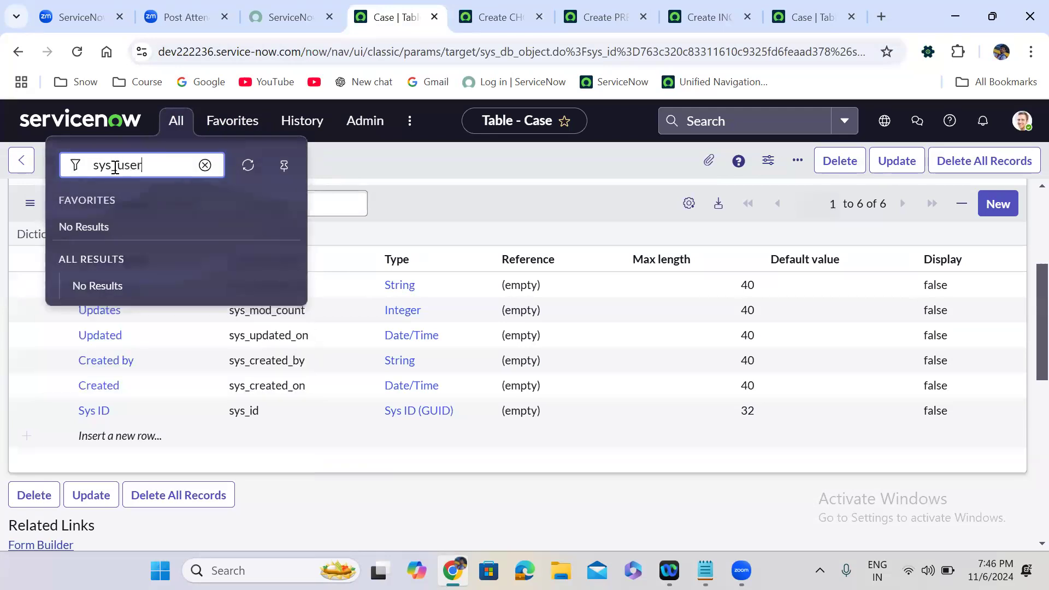
text(.FORM)
key(Return)
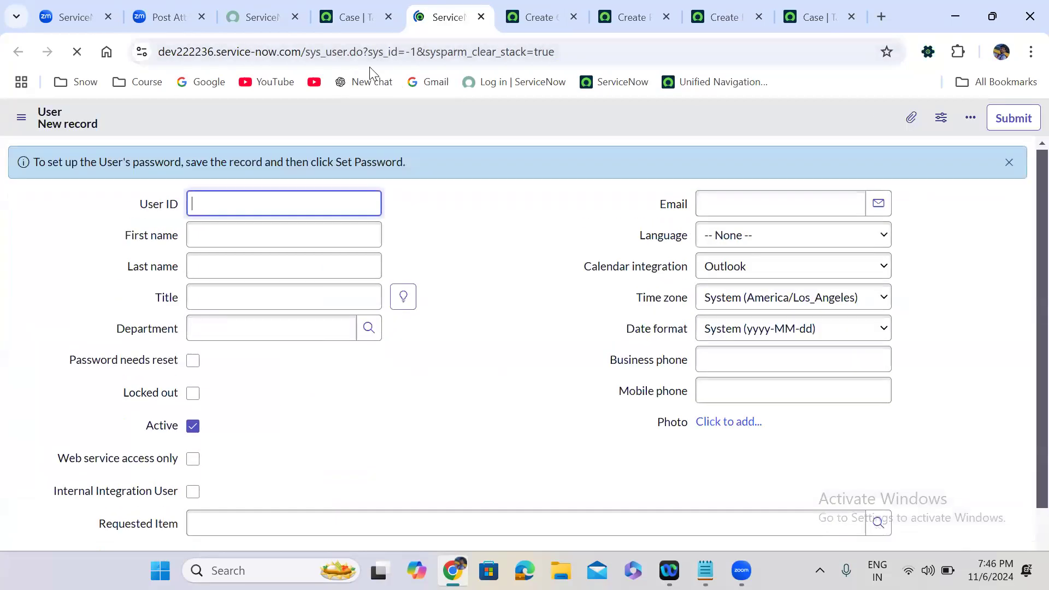
click(408, 53)
double_click(411, 53)
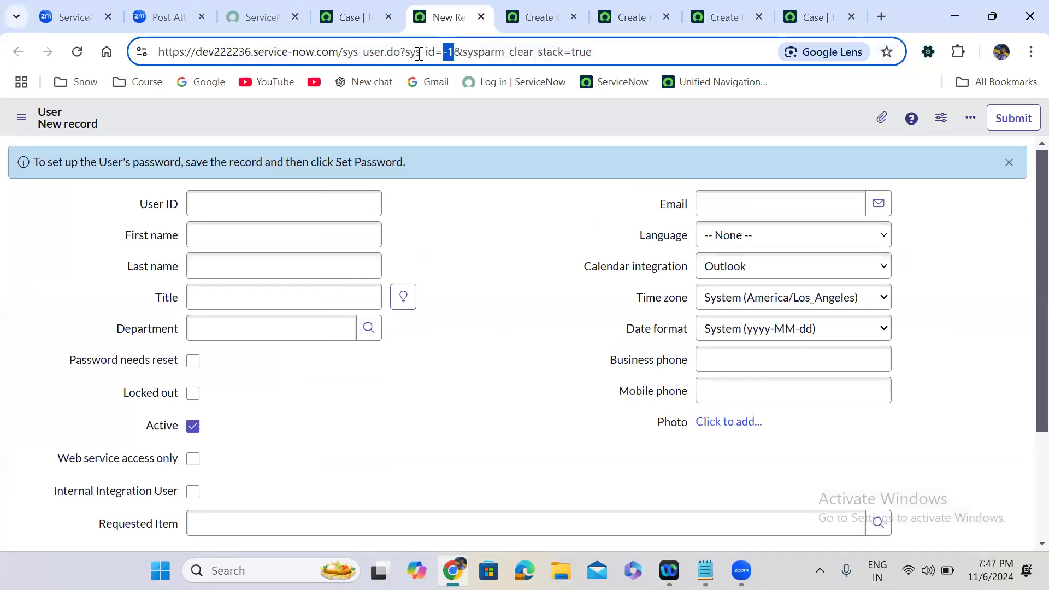
click(246, 198)
text(a)
key(BackSpace)
text(asad)
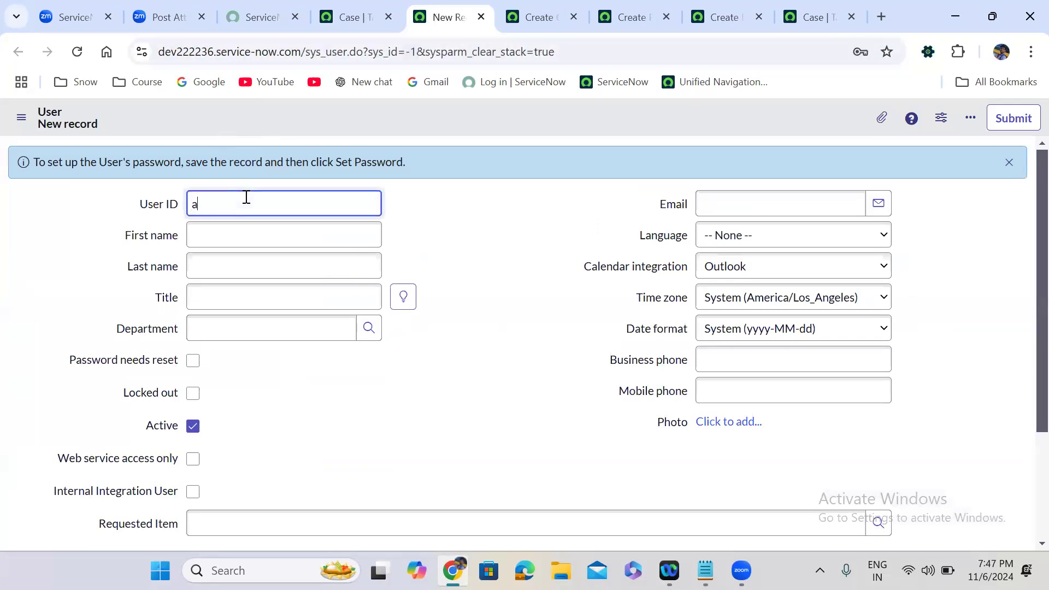
Fill in the user's first name, last name and e-mail address.
click(232, 239)
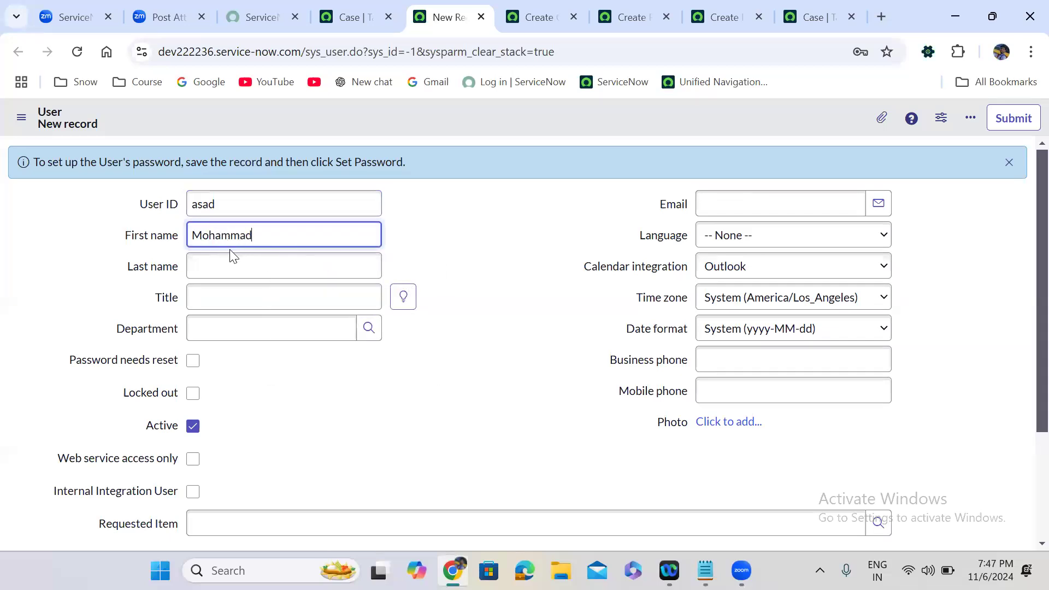
click(232, 264)
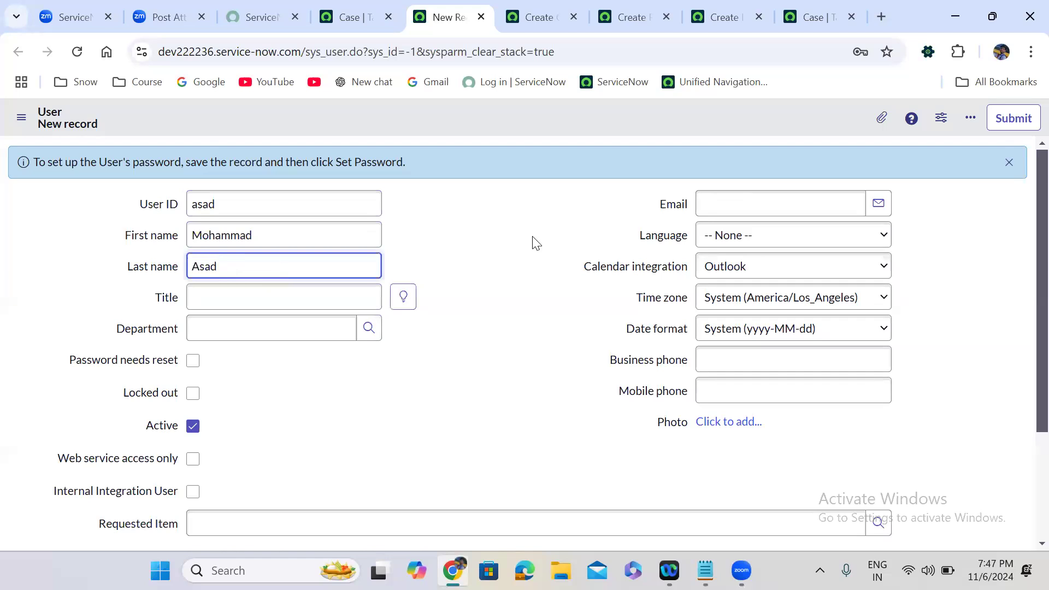
click(733, 204)
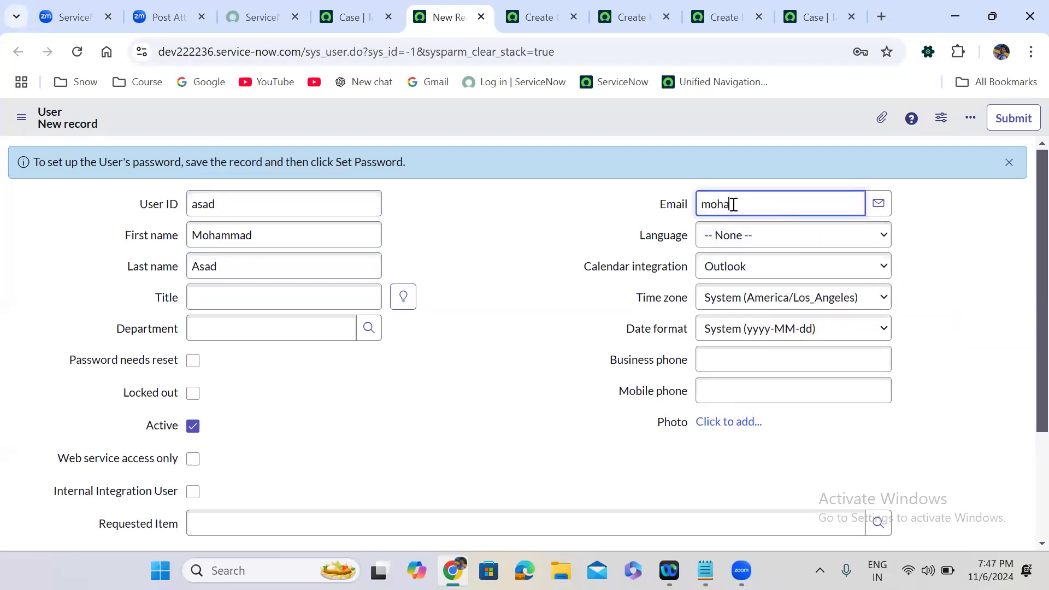
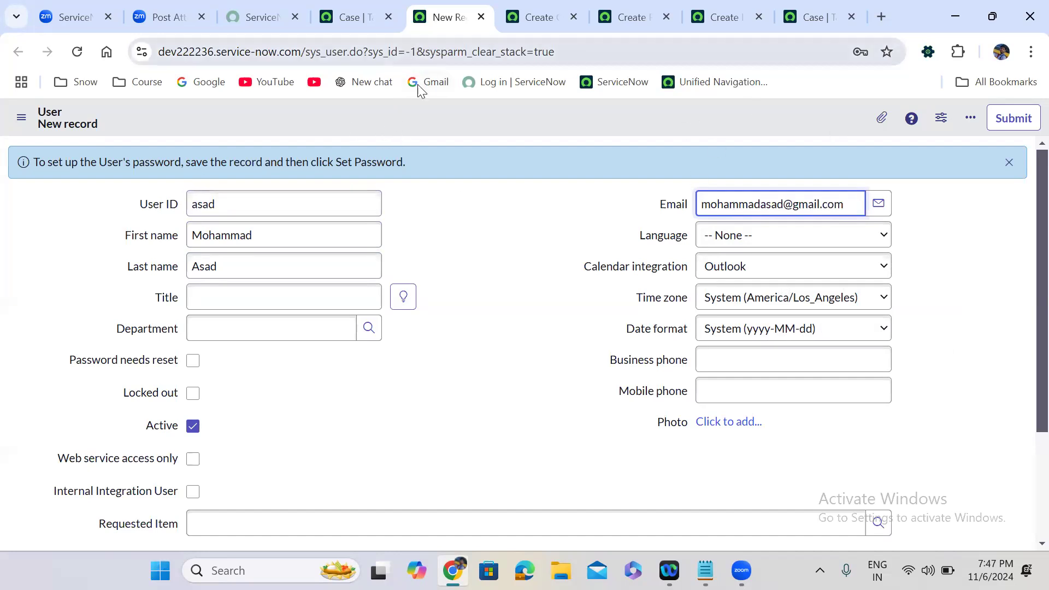
Save the user record, select its sys_id in the address and return to the notes.
right_click(454, 106)
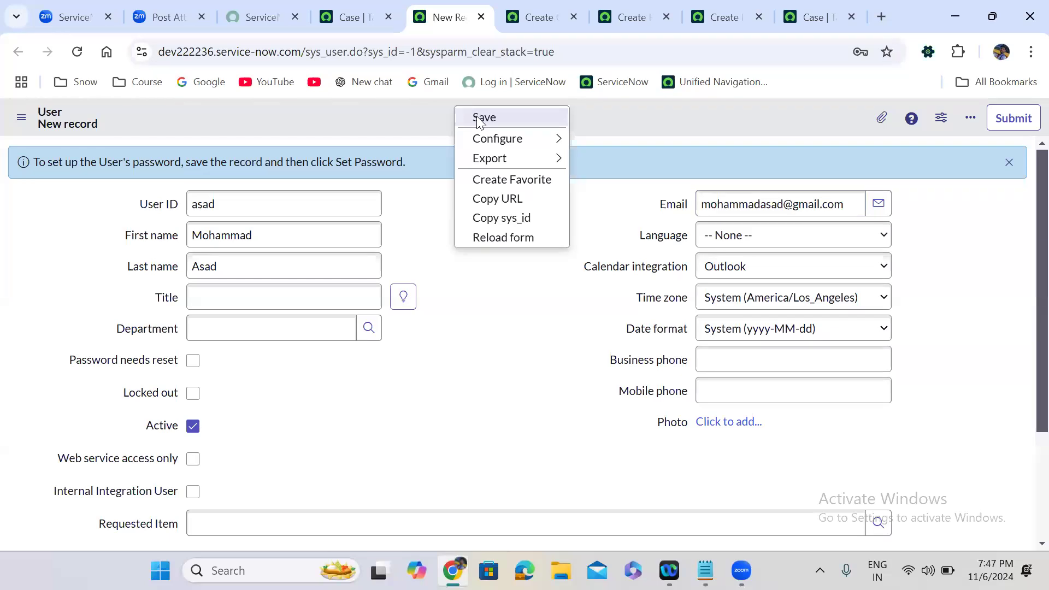
click(476, 116)
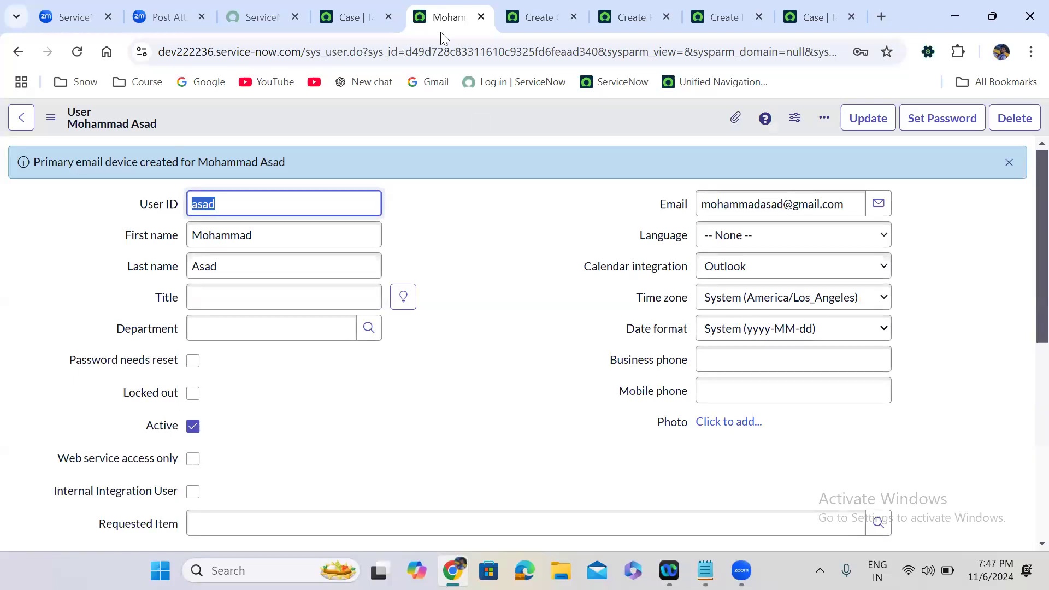
double_click(458, 55)
key(ctrl+c)
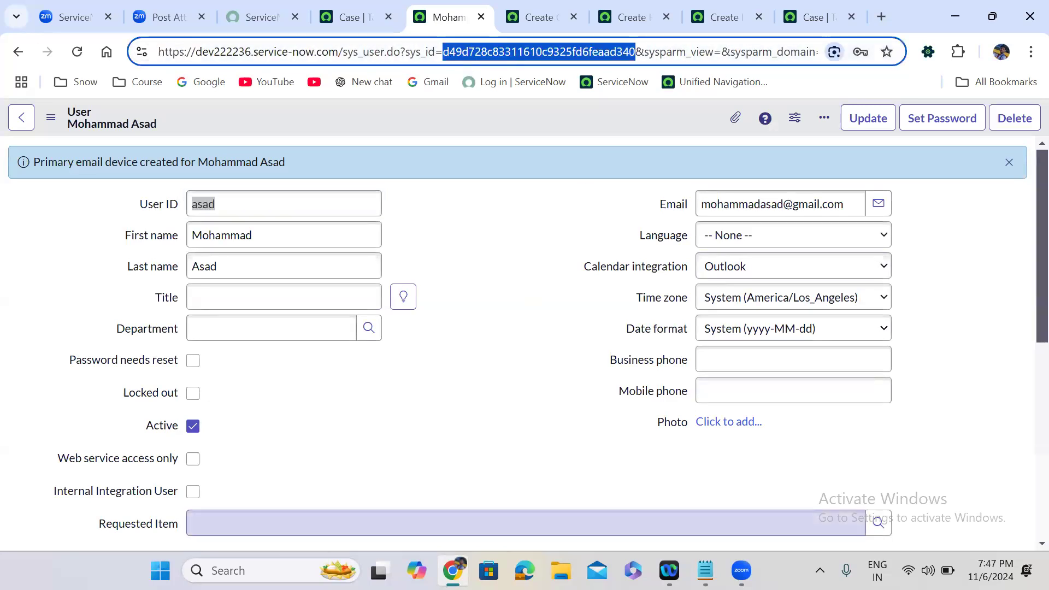
click(705, 570)
Paste the copied 32-character sys_id on its own line below the -1 -- New Record note.
key(super+Up)
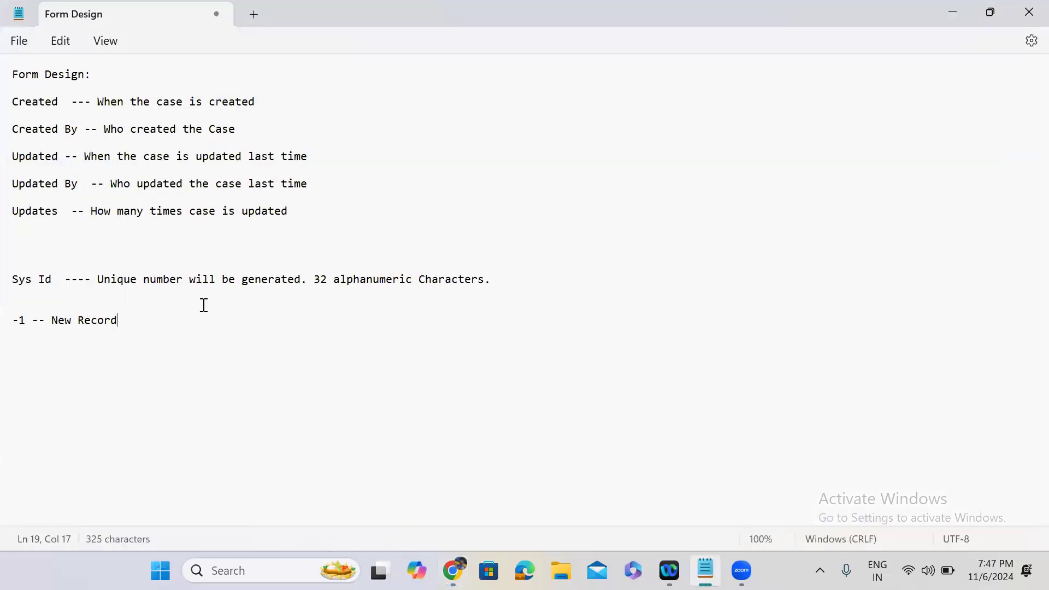
key(Return)
key(Return)
key(ctrl+v)
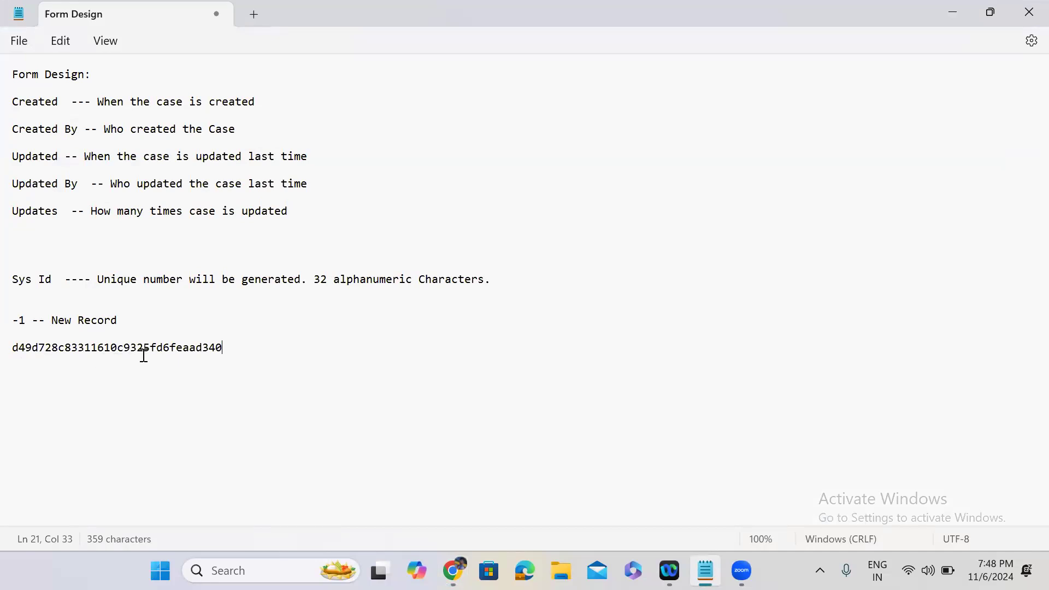
double_click(103, 349)
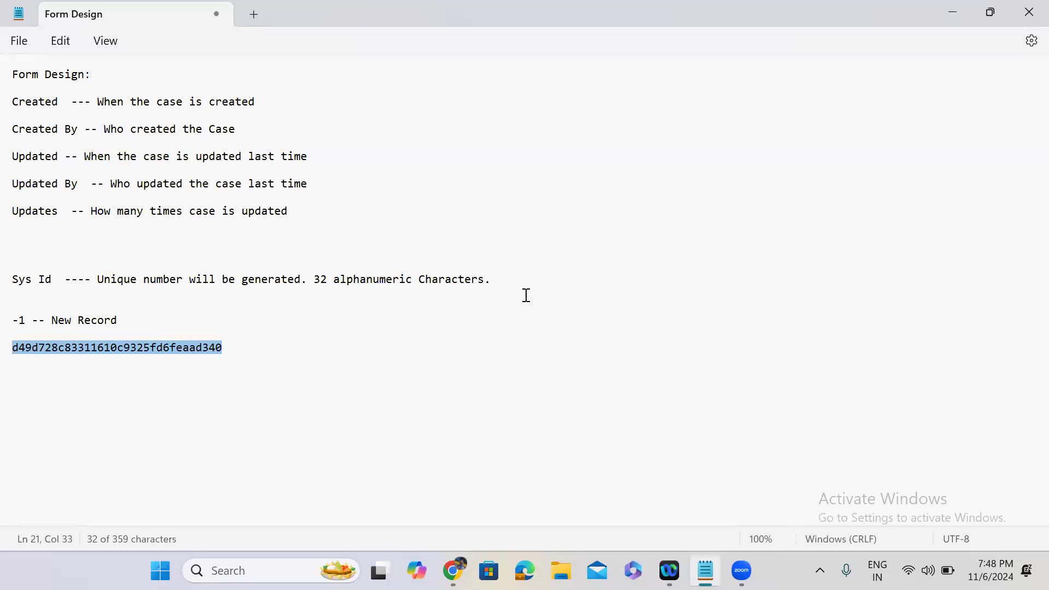
click(139, 348)
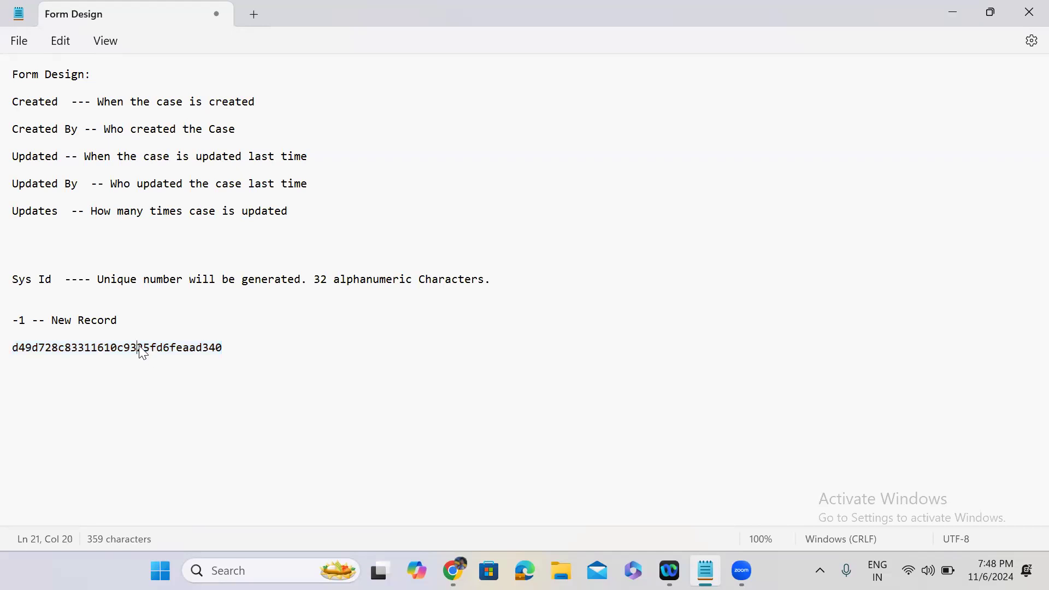
double_click(26, 347)
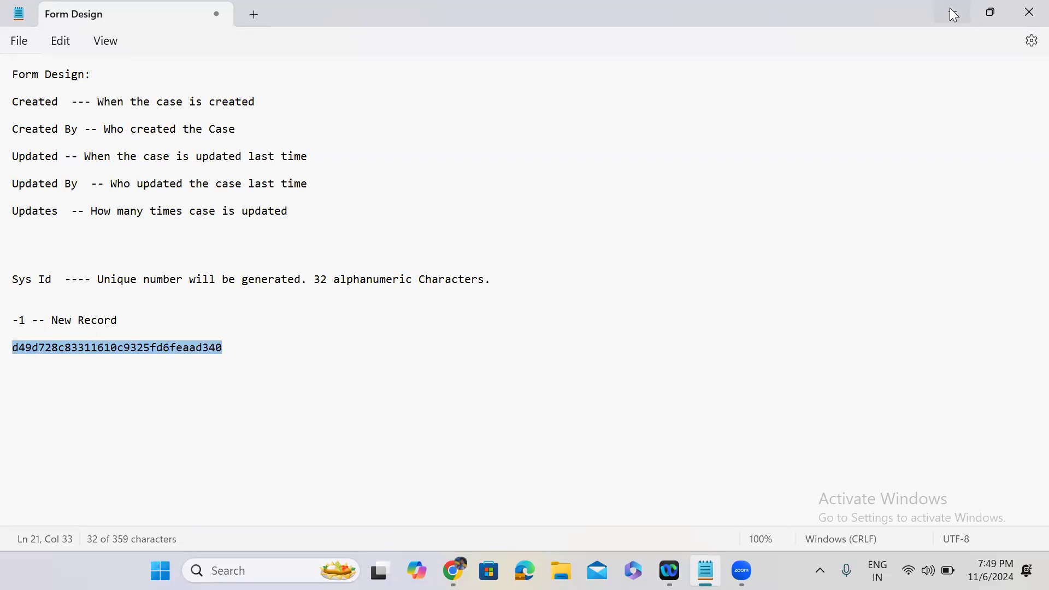
double_click(798, 7)
click(796, 3)
Open a blank new record form from the Case table definition.
click(719, 4)
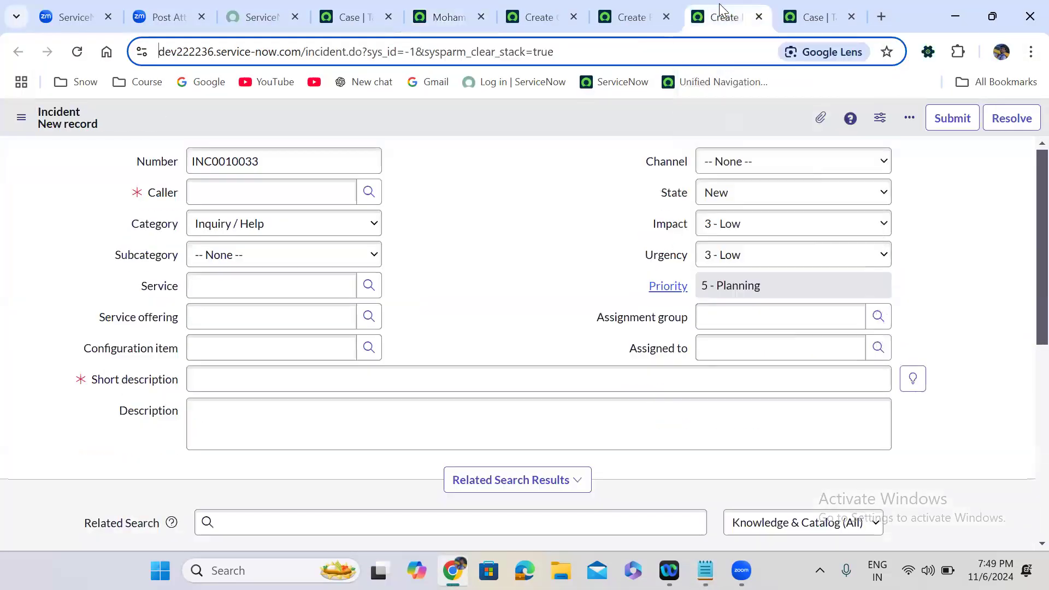
click(644, 10)
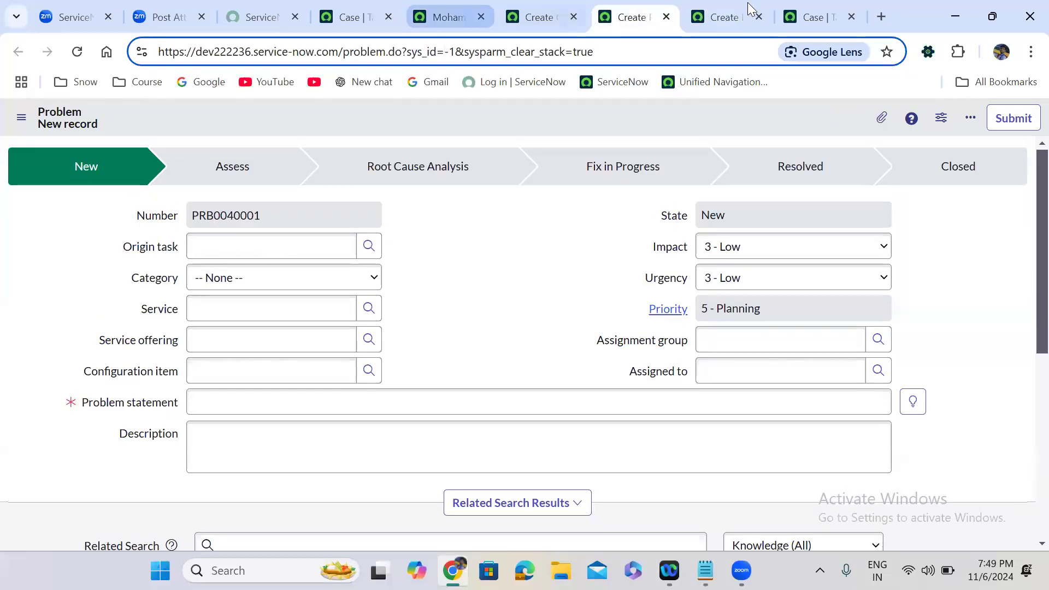
click(811, 6)
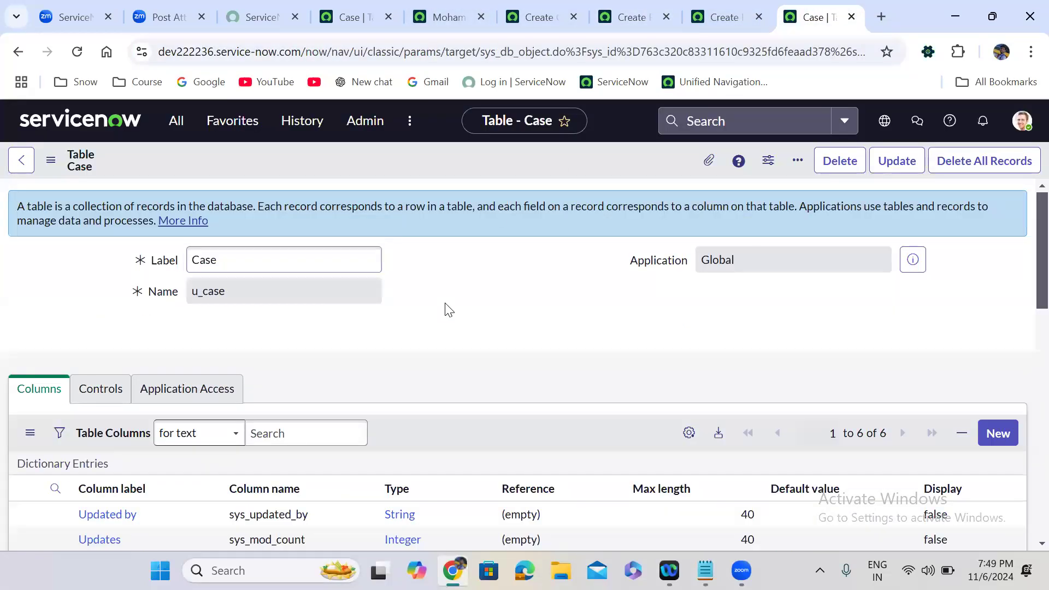
scroll(448, 310, down, 10)
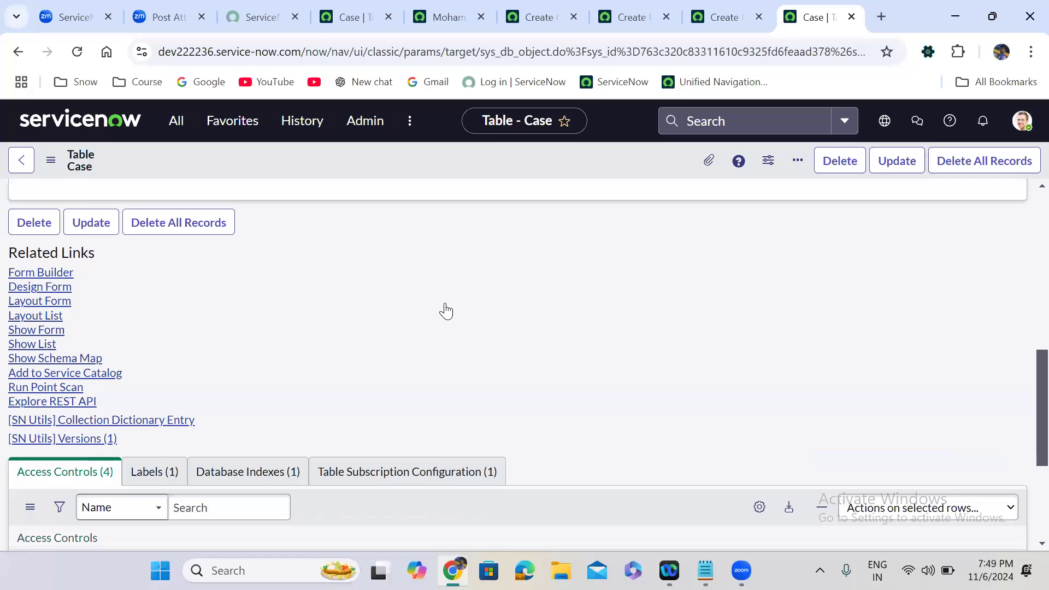
scroll(448, 310, up, 1)
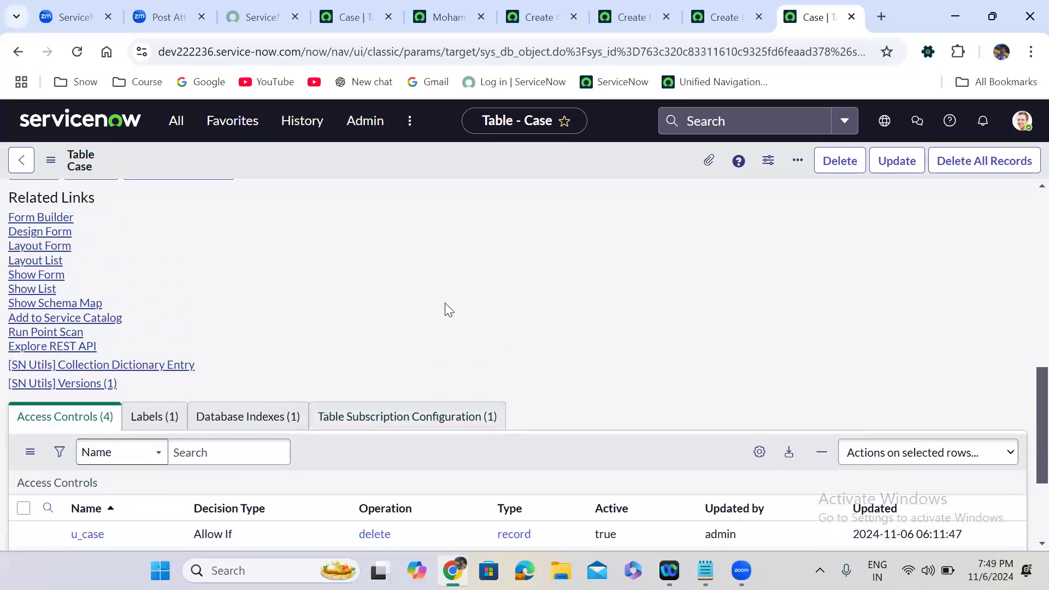
click(41, 276)
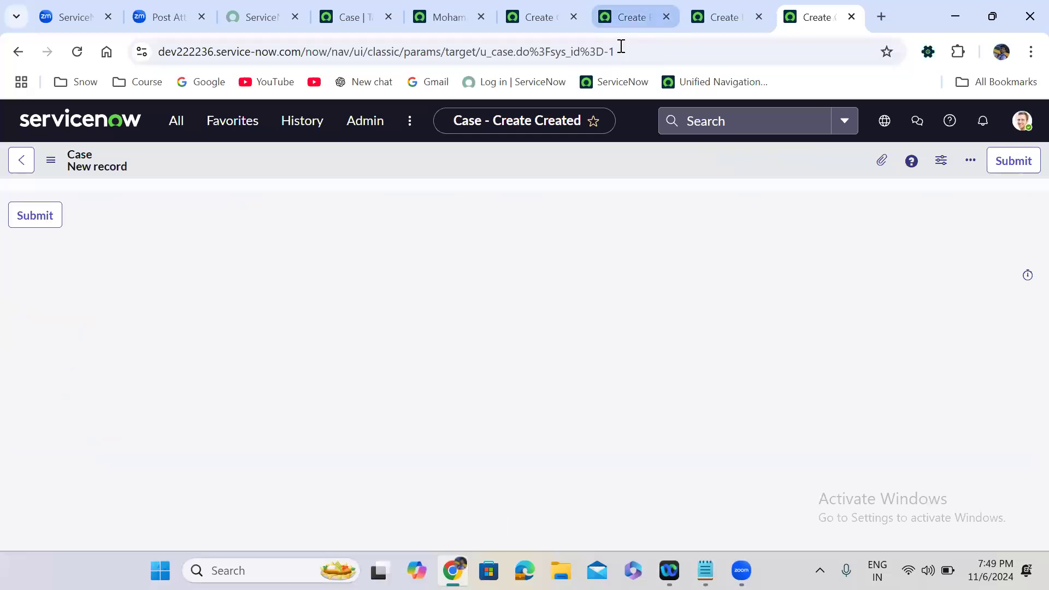
Save the blank Case record so -1 becomes a generated sys_id, then go back twice.
drag(605, 53, 633, 68)
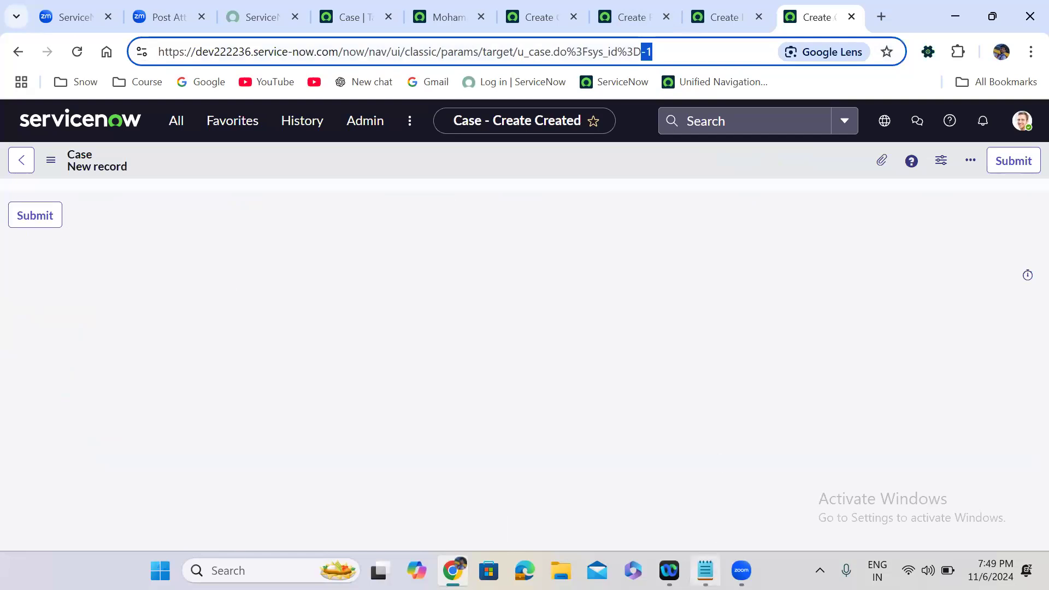
click(705, 570)
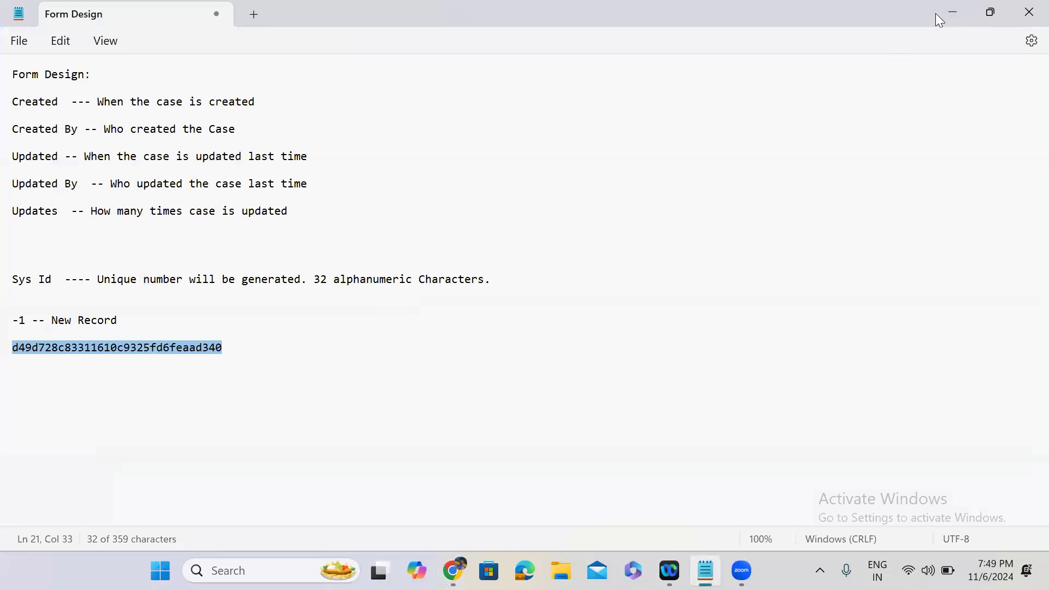
click(953, 13)
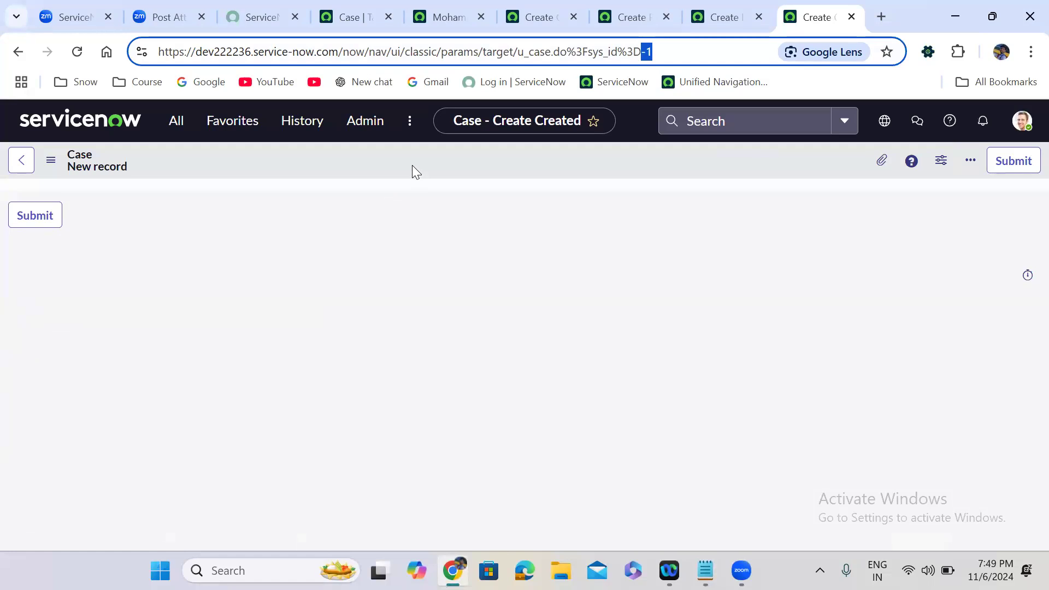
right_click(626, 172)
click(666, 182)
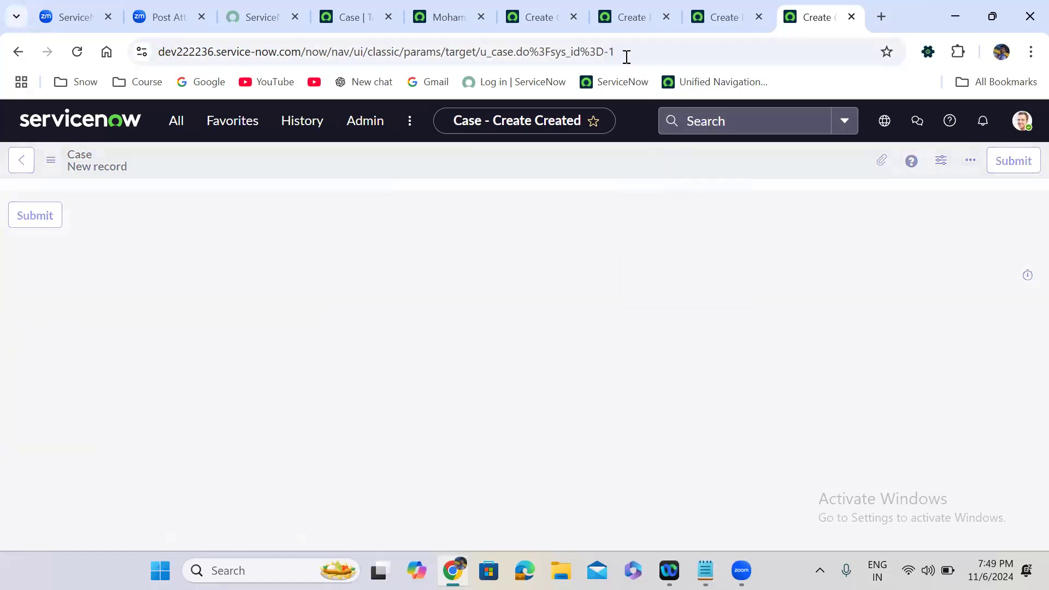
double_click(638, 52)
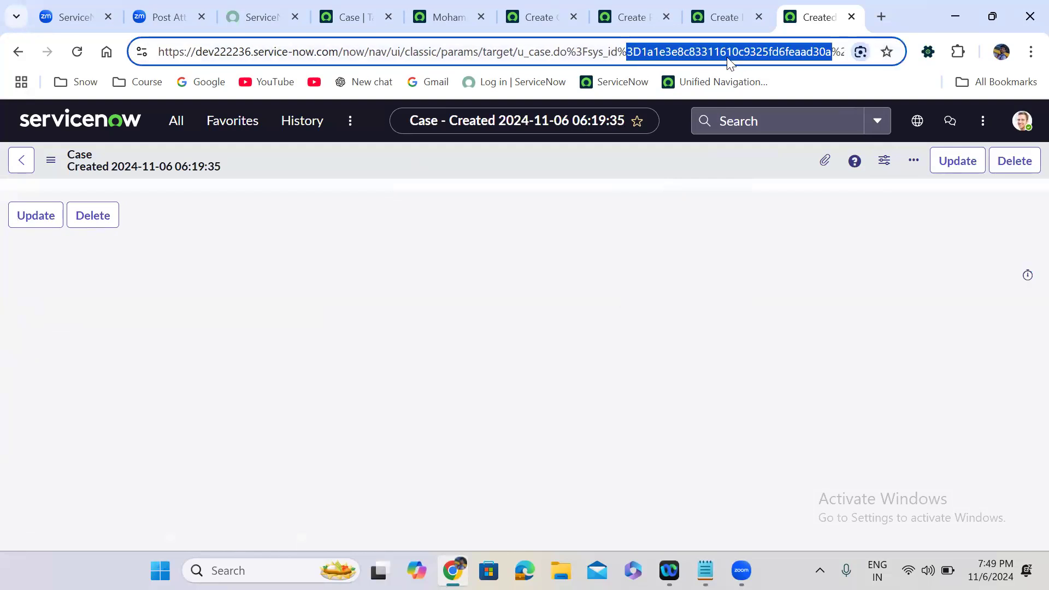
click(12, 60)
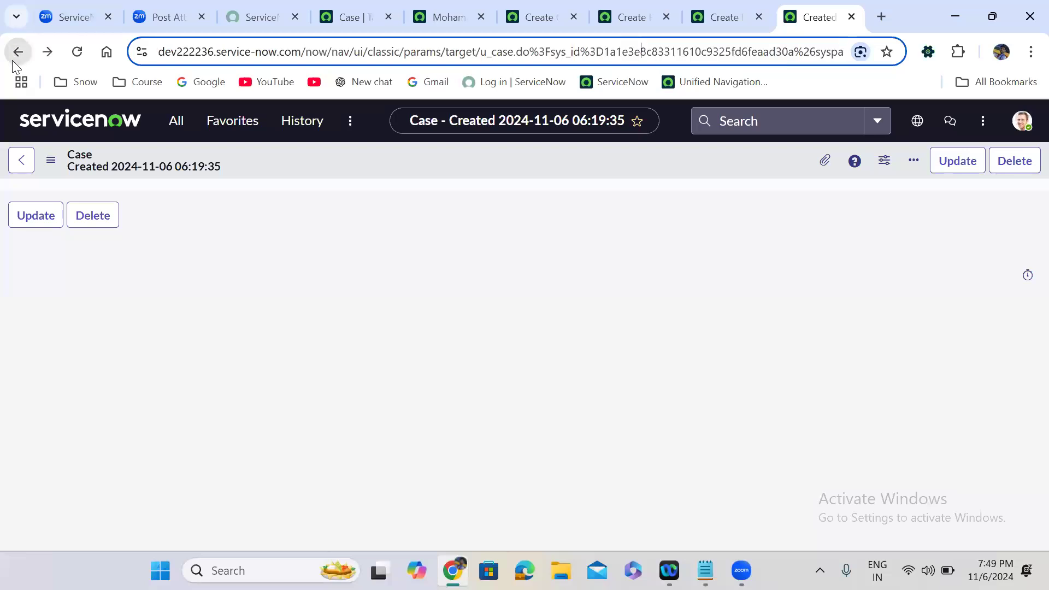
click(12, 60)
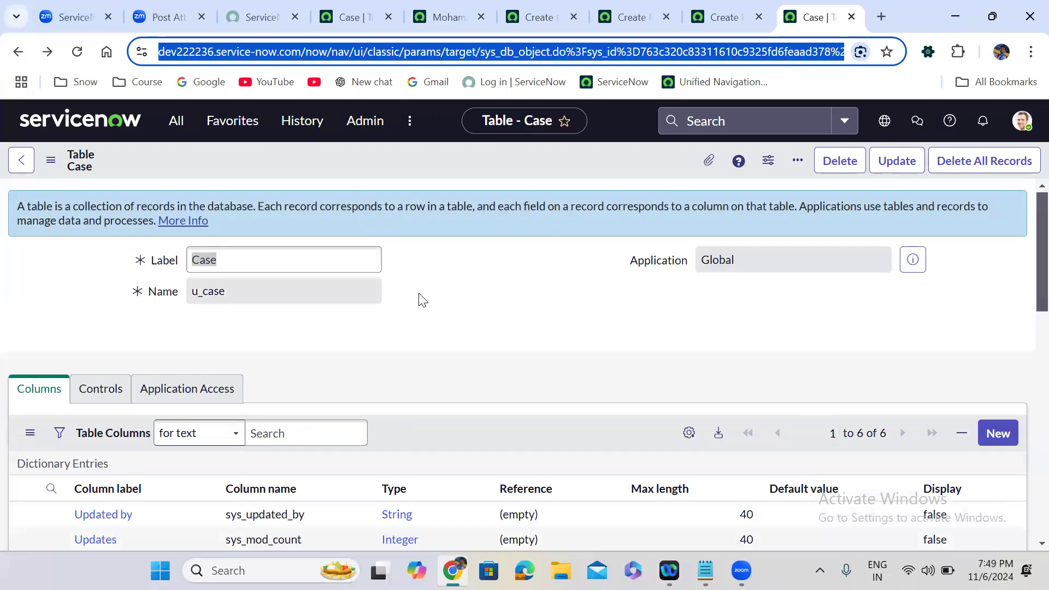
Scroll down to the Case table's six system columns, then bring up the Form Design notes.
scroll(423, 299, down, 5)
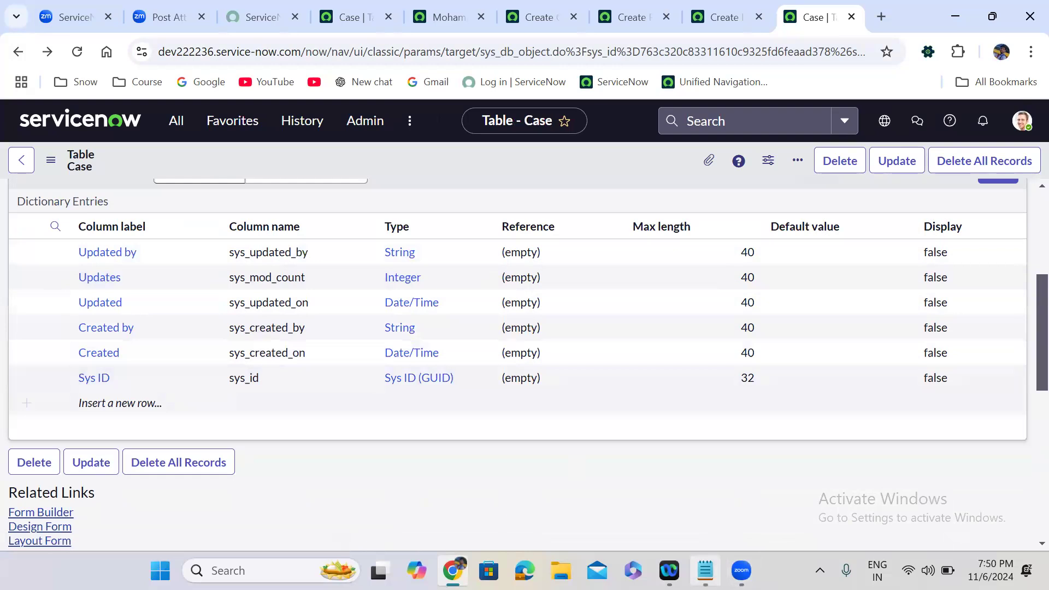
click(706, 570)
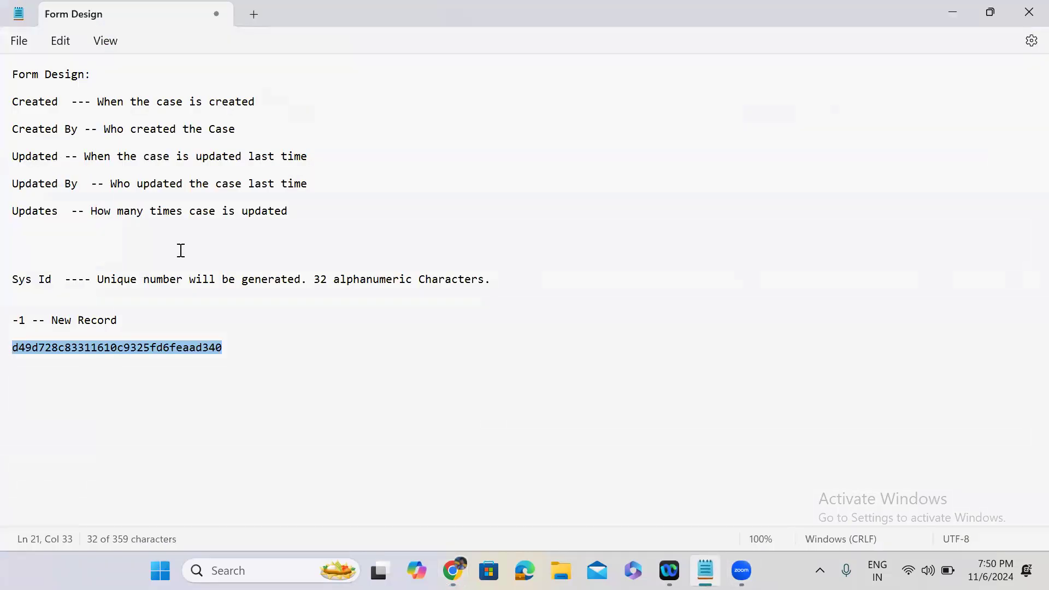
Highlight 'Sys Id' and 'Unique number will be generated' in the notes, then minimize Notepad.
click(295, 212)
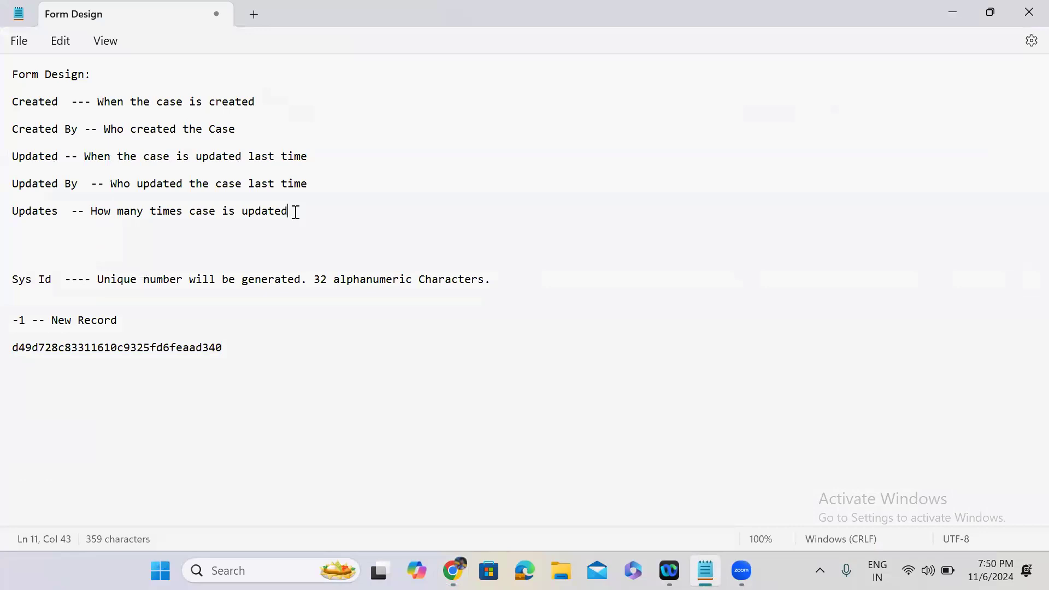
drag(51, 282, 9, 282)
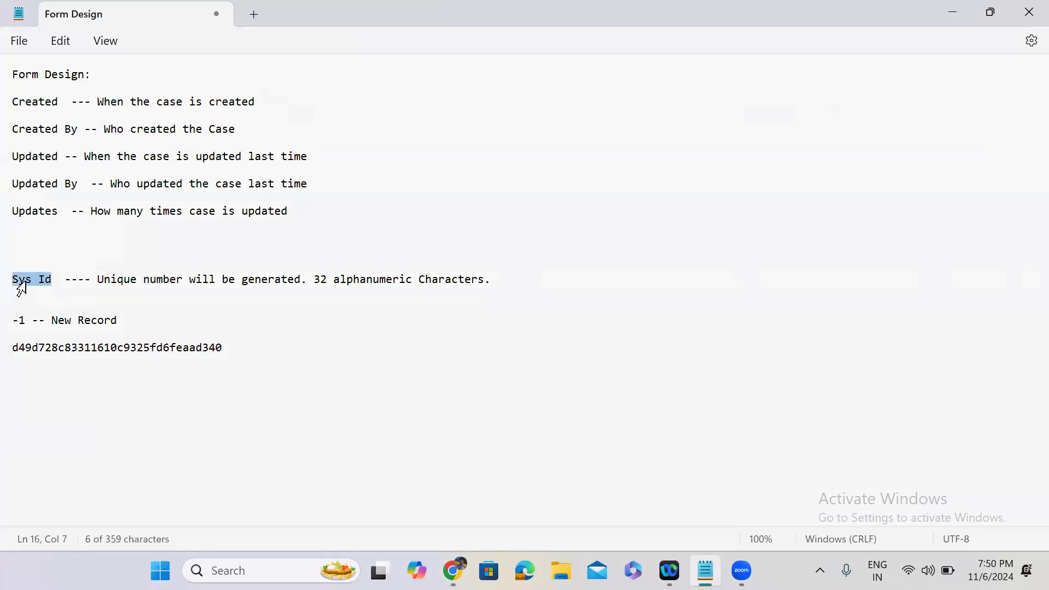
click(100, 277)
drag(100, 277, 300, 282)
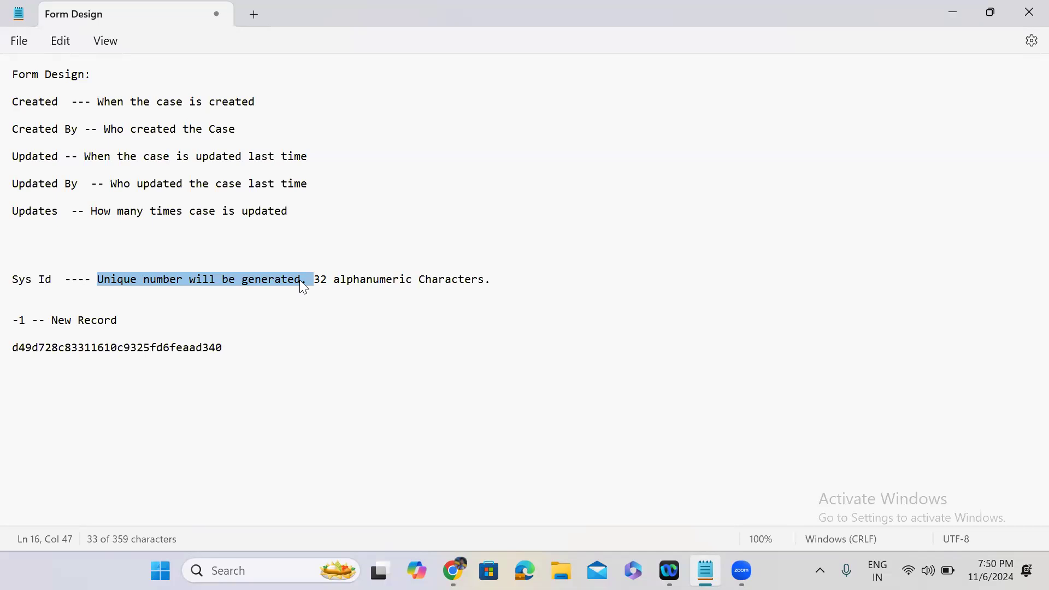
click(953, 13)
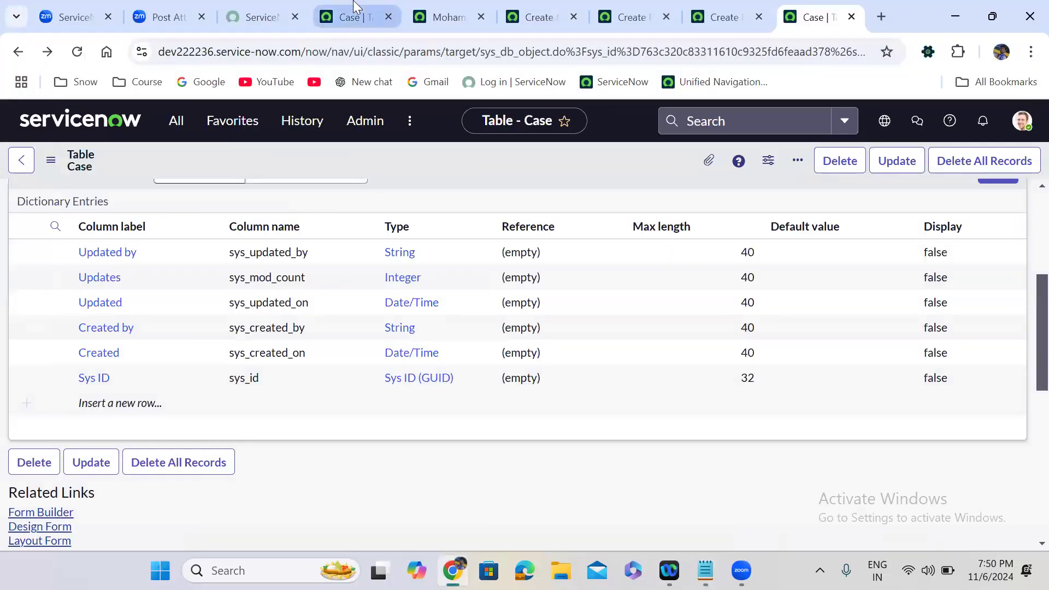
Filter the navigator for 'tables' and open System Definition > Tables in a new tab.
click(355, 15)
click(175, 121)
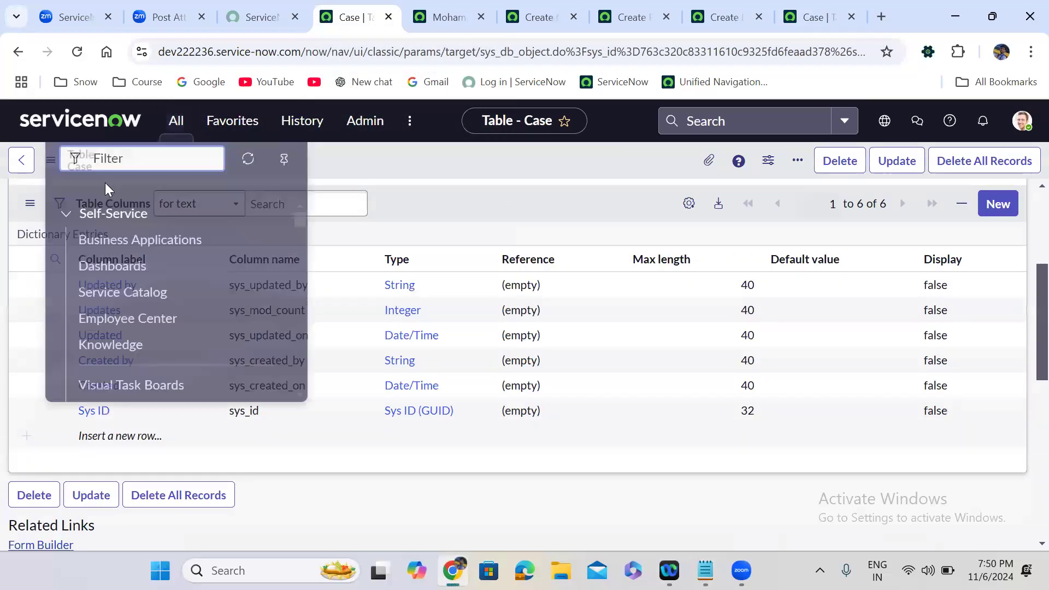
text(tables)
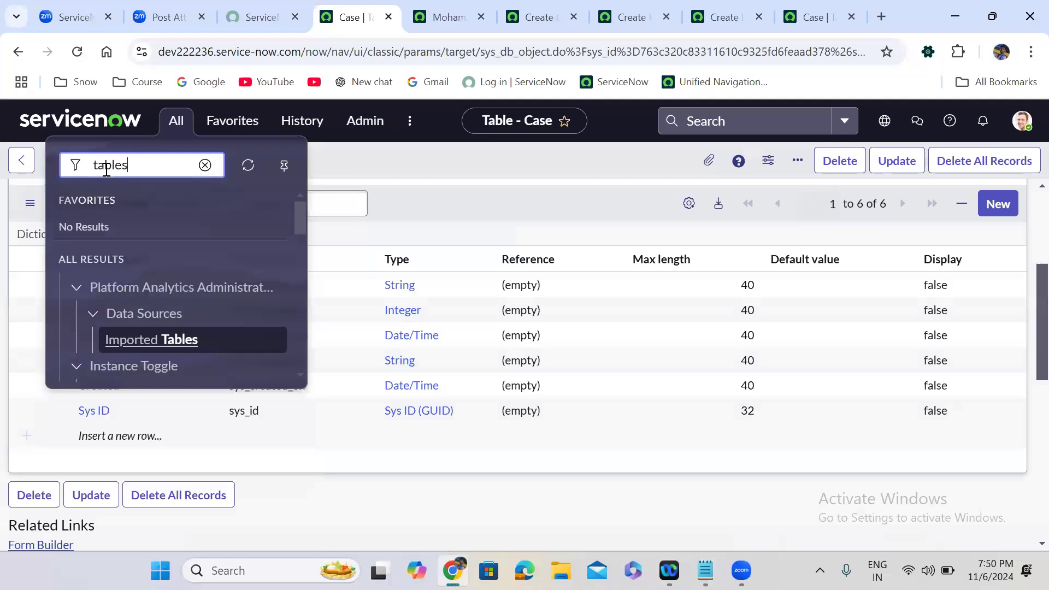
drag(301, 213, 300, 298)
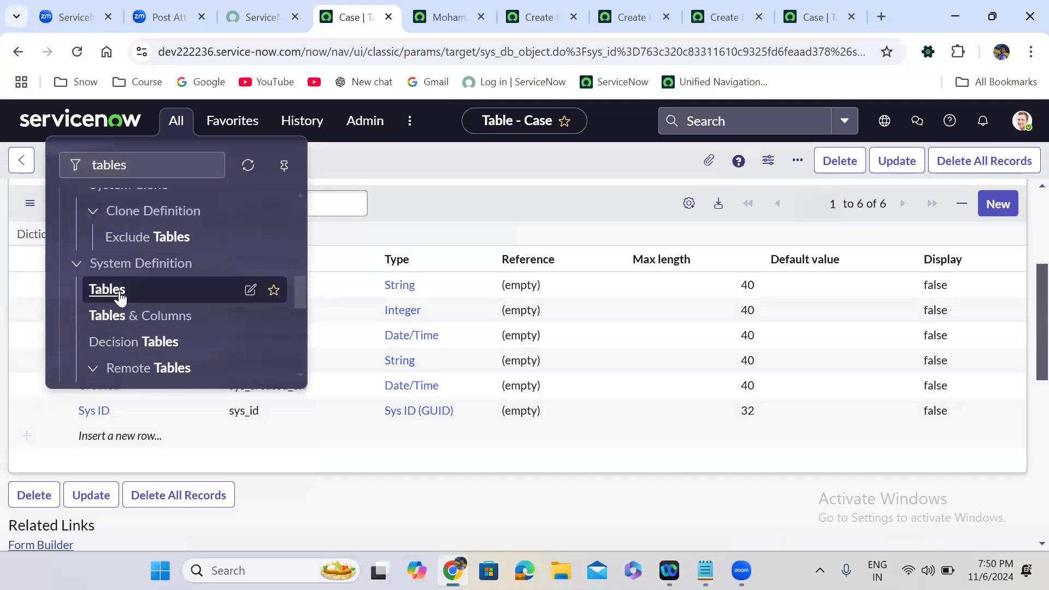
right_click(118, 291)
click(176, 313)
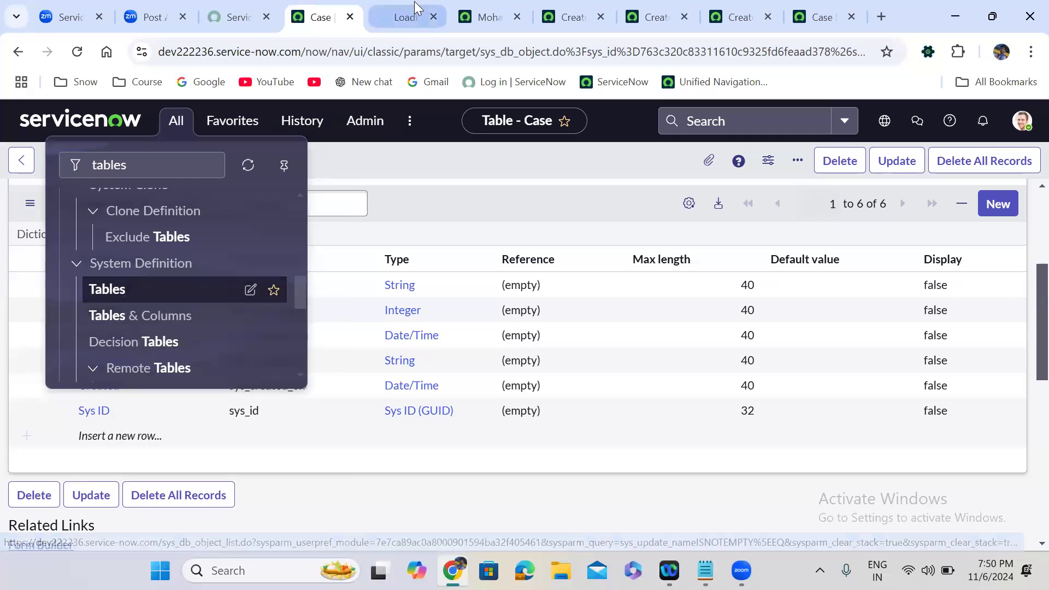
click(415, 7)
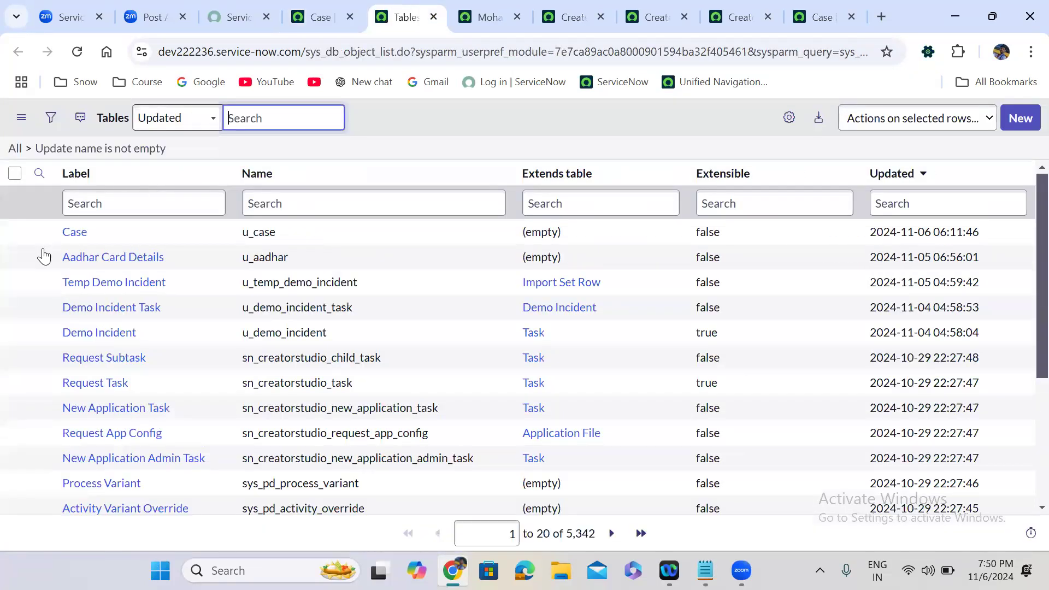
right_click(43, 268)
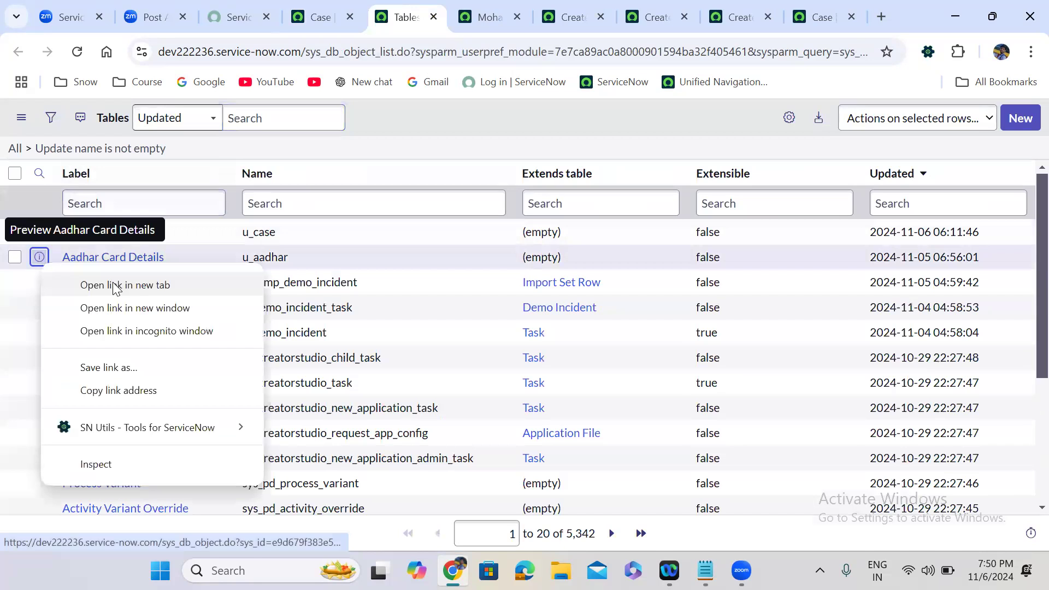
Open the Aadhar Card Details table in a new tab and show its records list.
click(114, 285)
click(442, 9)
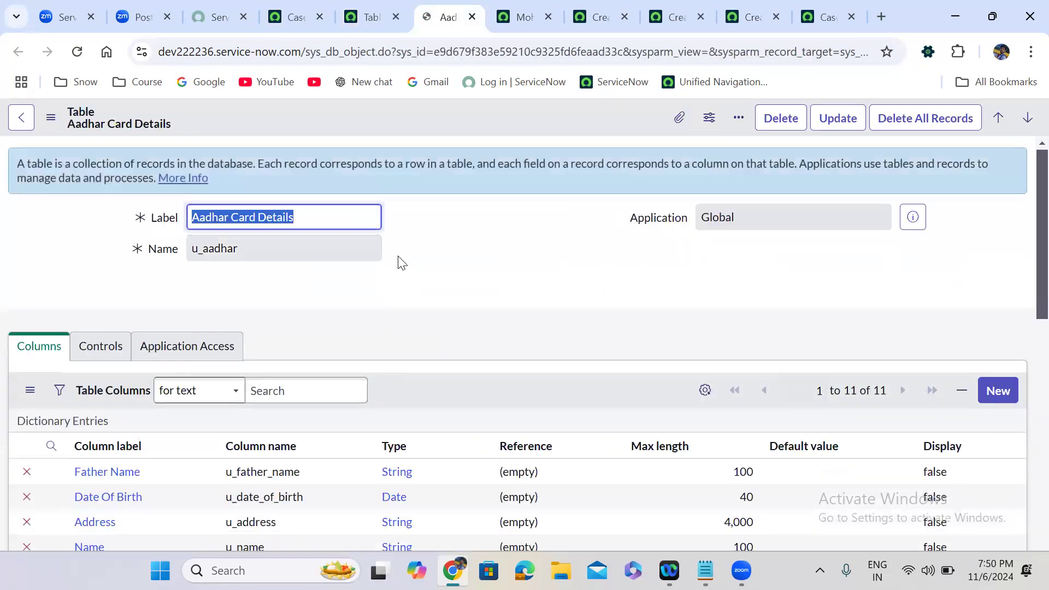
scroll(401, 262, down, 15)
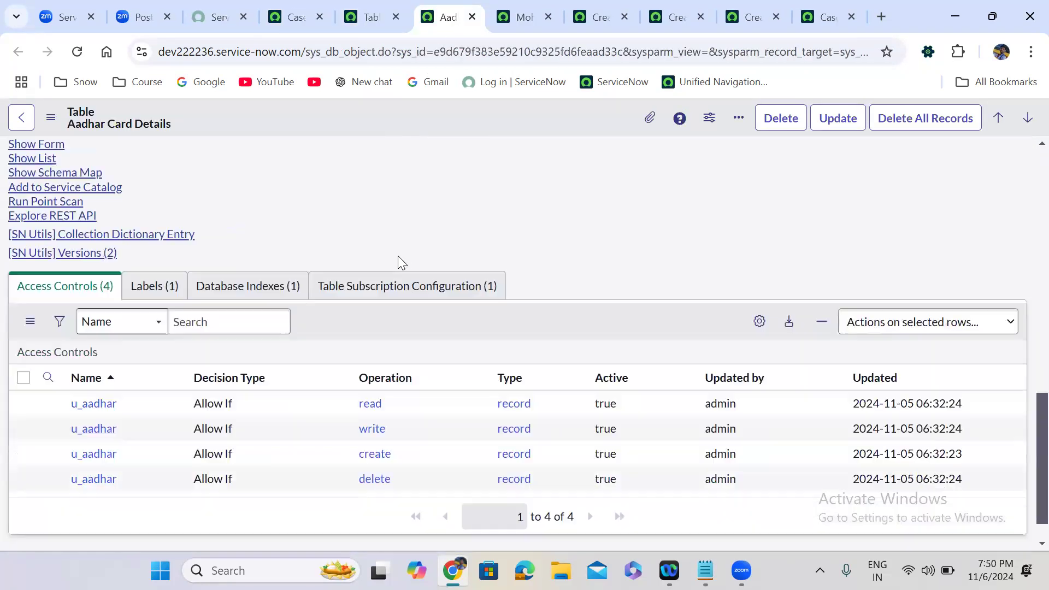
scroll(295, 279, up, 2)
scroll(291, 272, up, 2)
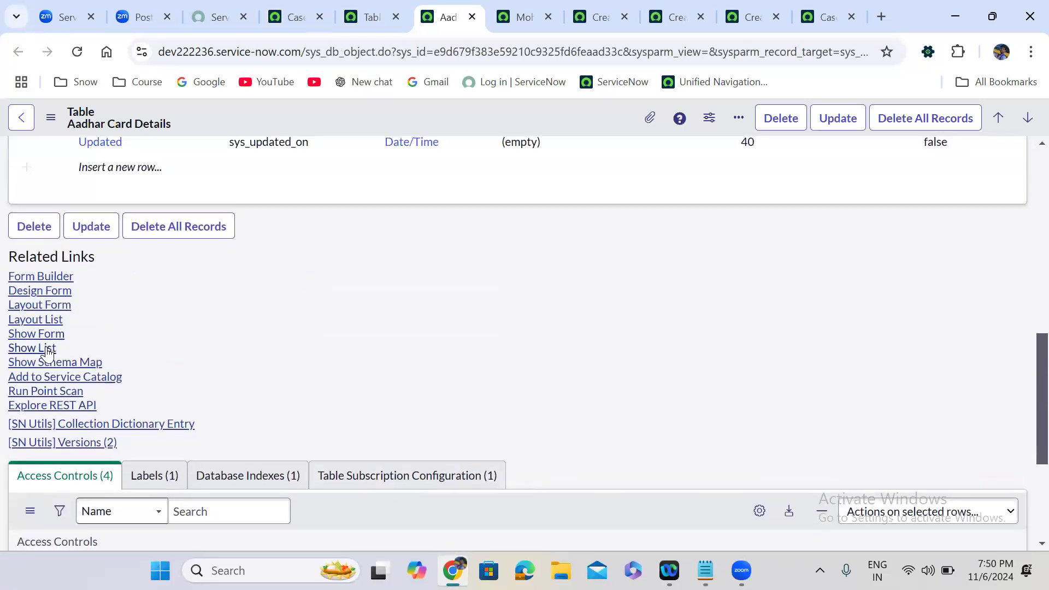
click(46, 349)
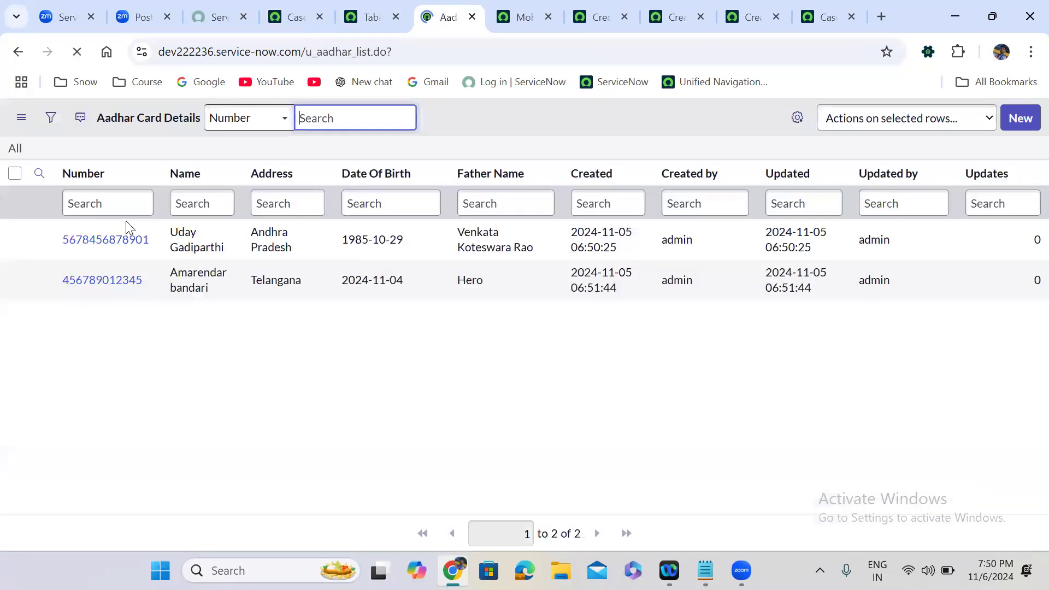
Open each of the two Aadhar records and compare their sys_ids in the address.
click(107, 240)
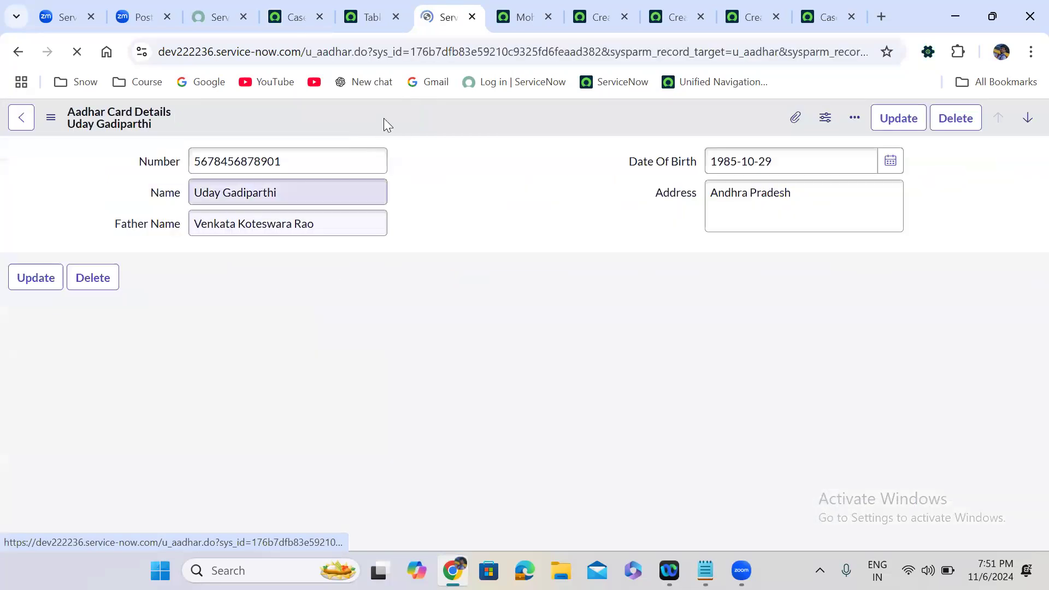
click(443, 52)
double_click(444, 52)
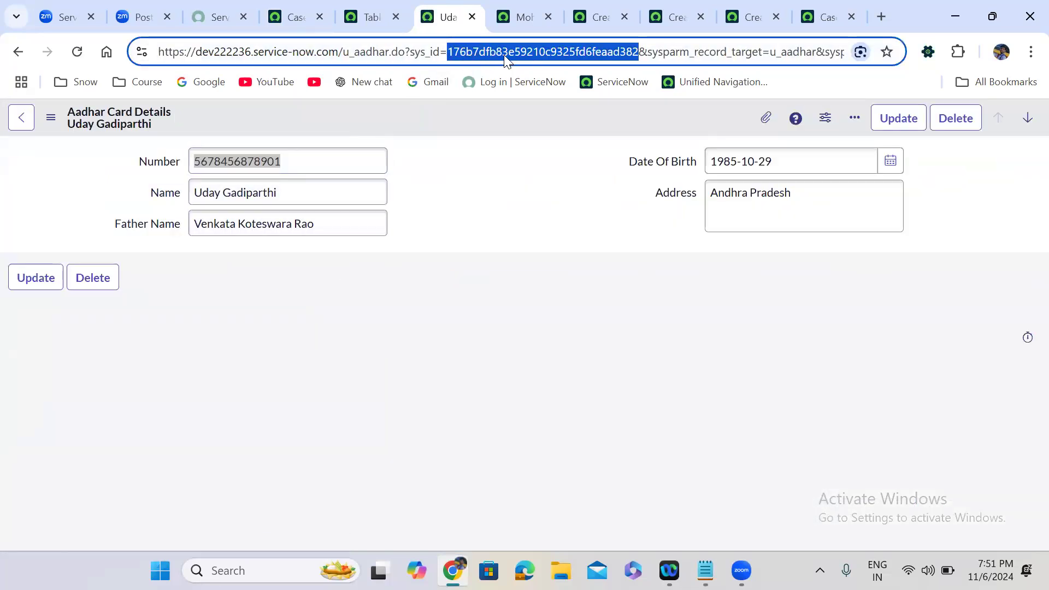
click(18, 51)
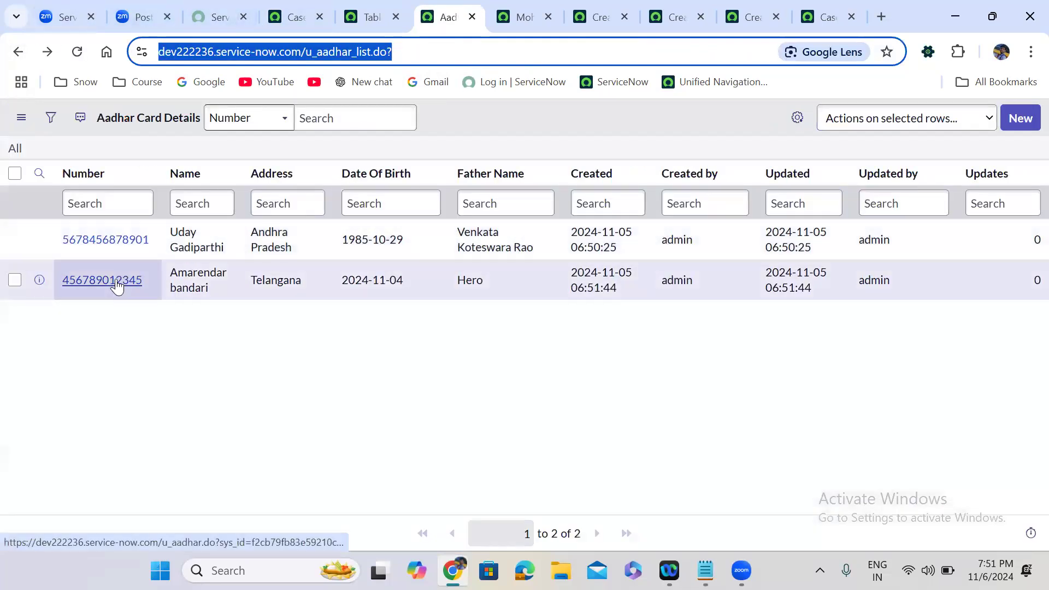
click(117, 284)
double_click(491, 53)
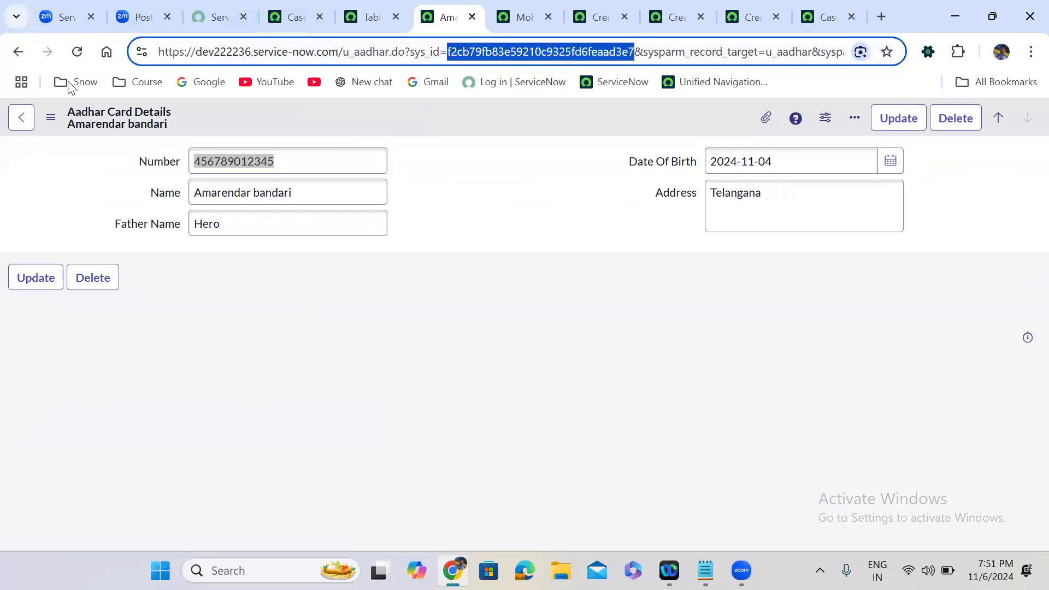
click(19, 51)
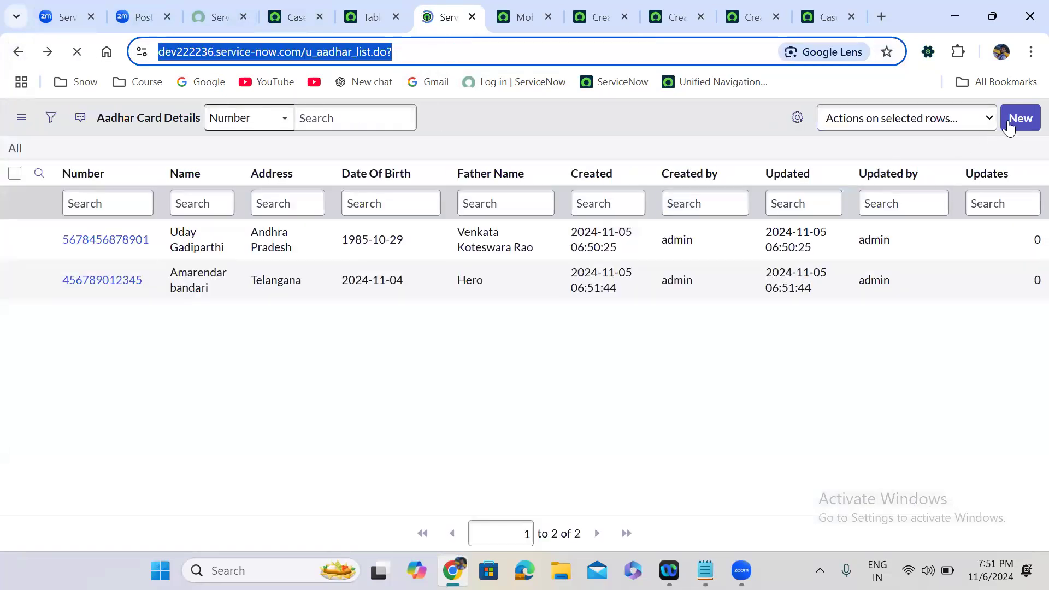
Fill a new Aadhar record with a card number, name, father's name, birth date 1985-10-29 and address test.
click(1016, 118)
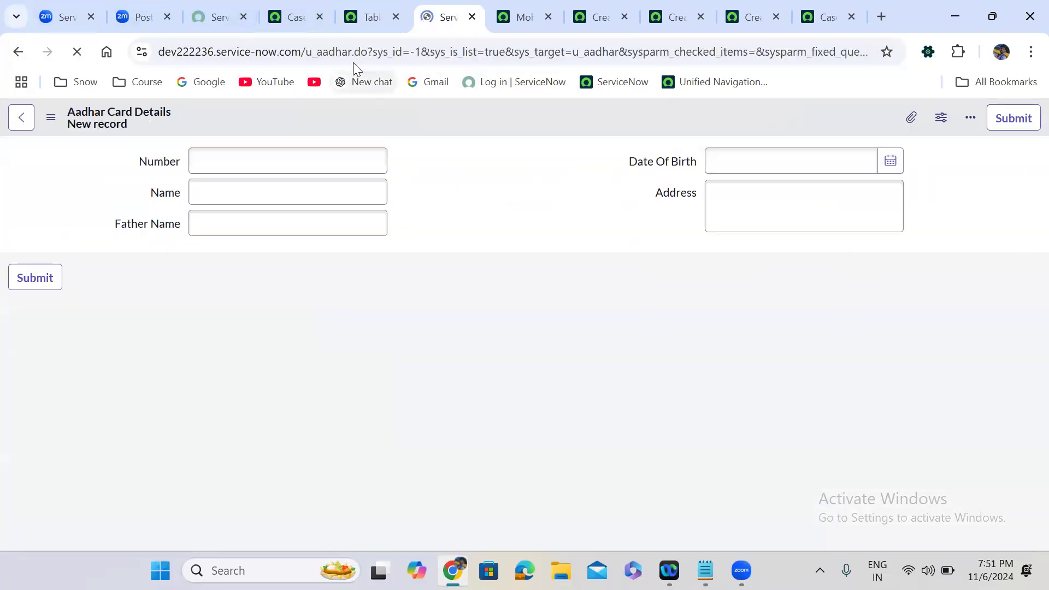
double_click(414, 53)
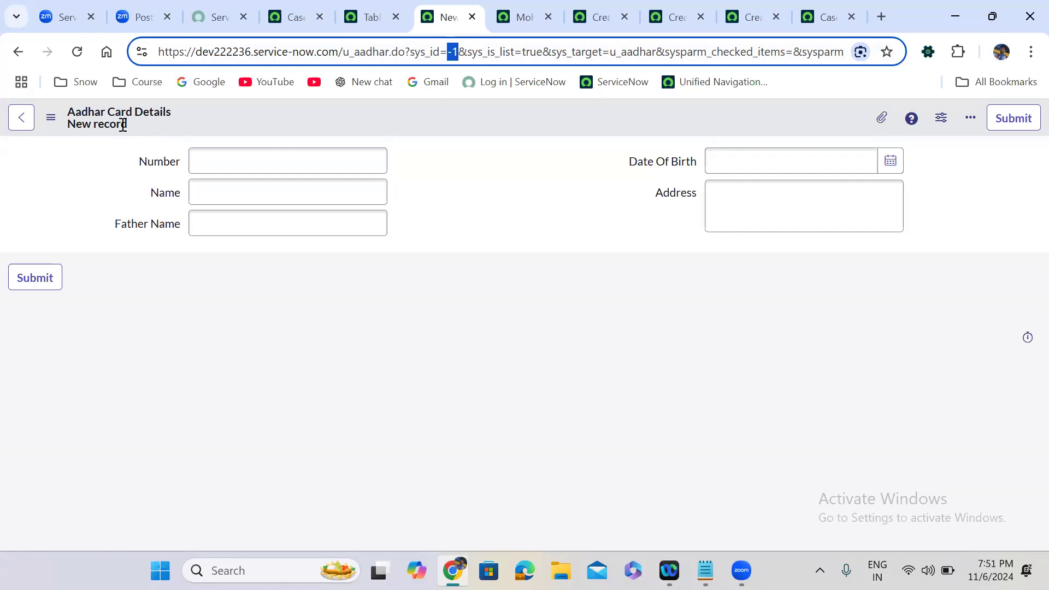
click(228, 166)
click(242, 192)
text(Xyx)
click(249, 228)
text(Abc)
click(749, 166)
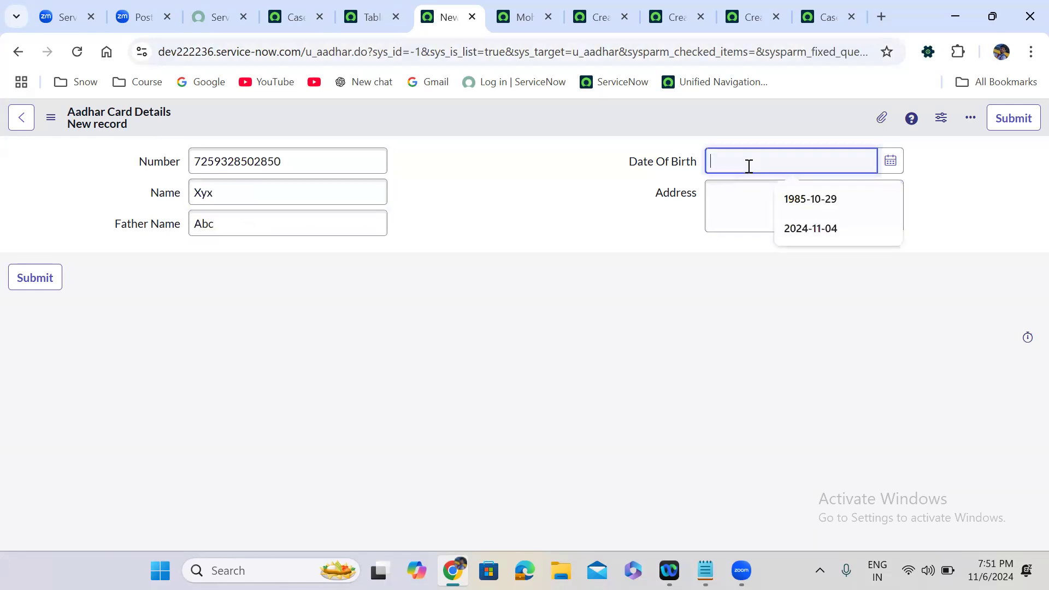
click(821, 203)
click(737, 212)
text(test)
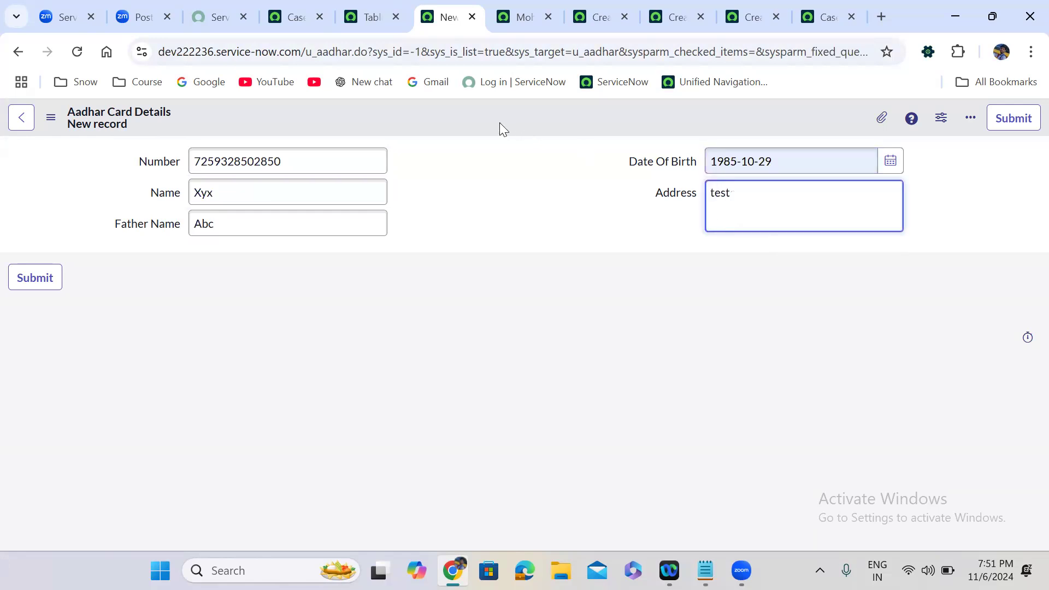
Save the Aadhar record and compare its generated sys_id with the Form Design notes.
right_click(495, 120)
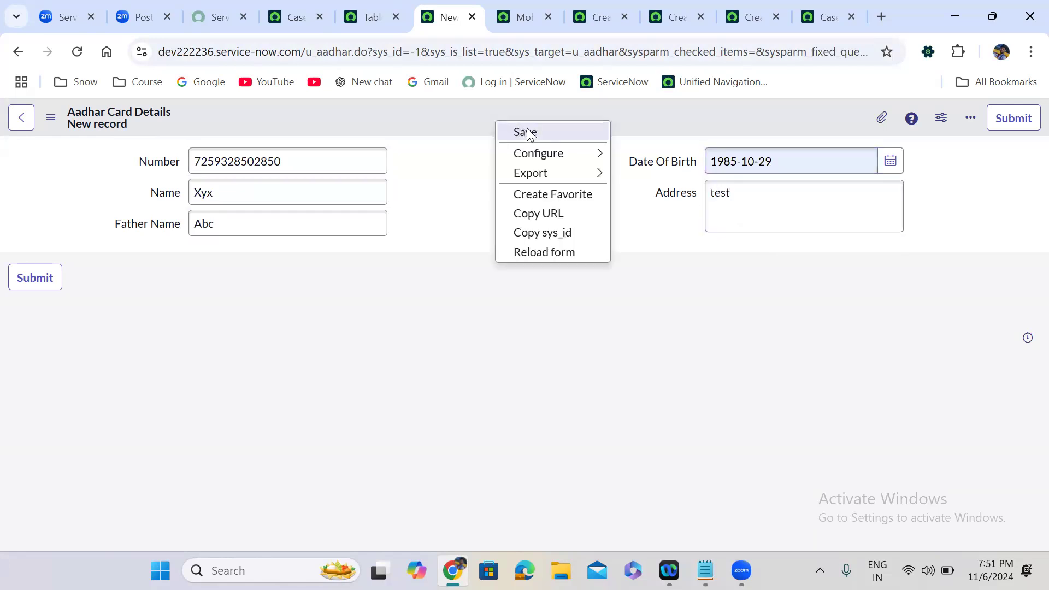
click(528, 134)
drag(447, 52, 637, 51)
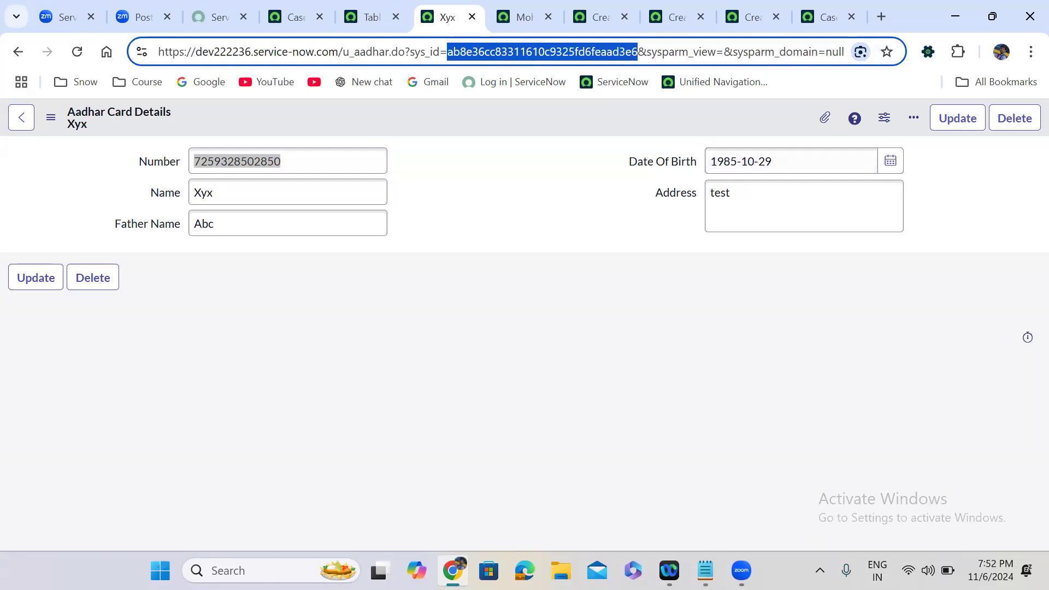
click(706, 571)
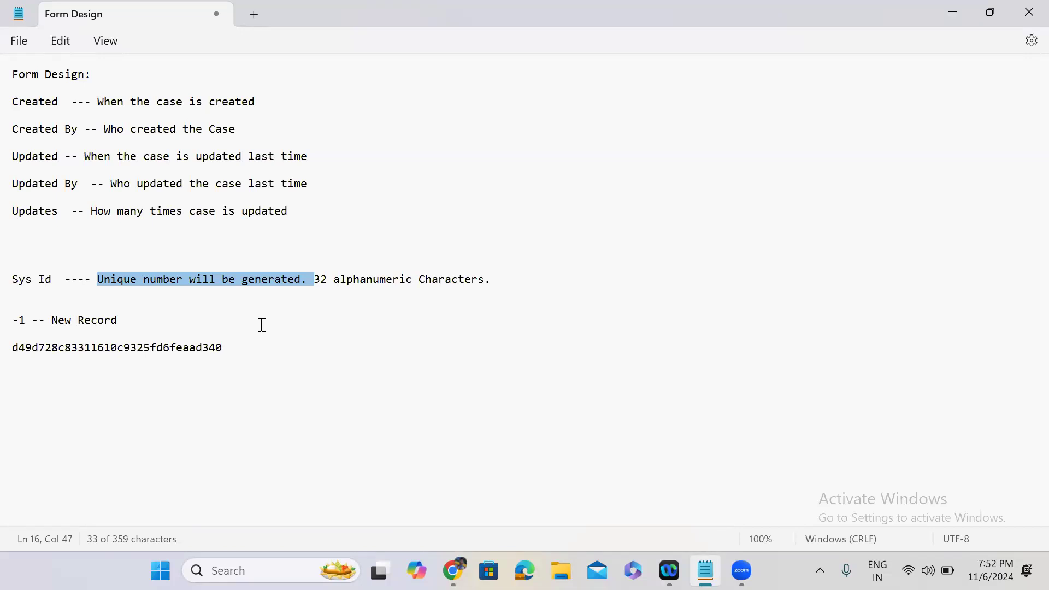
click(960, 10)
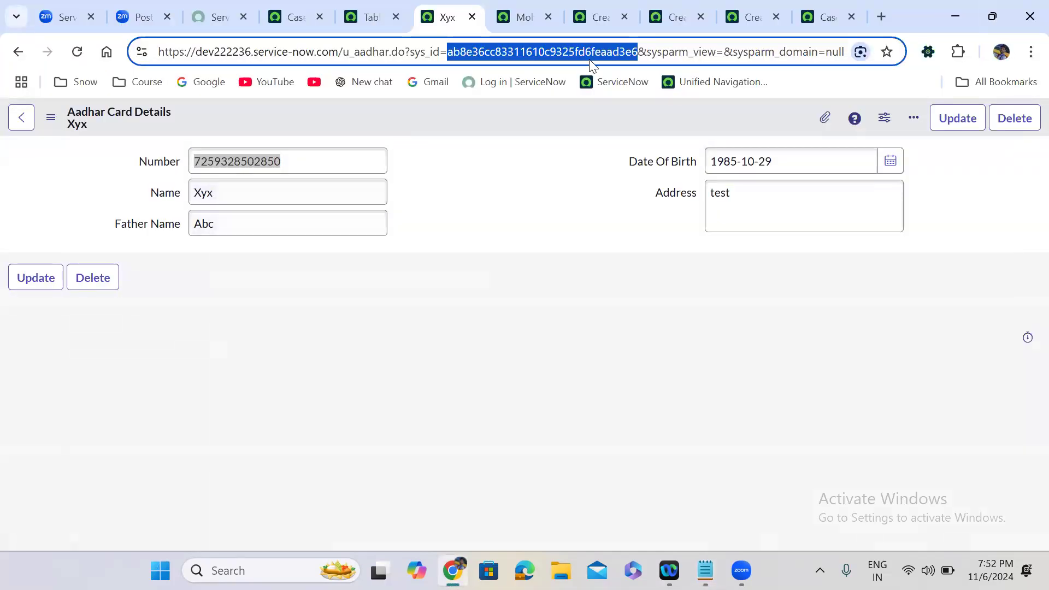
Open the Case table from the Tables list in a new tab and start a blank Case record.
click(372, 15)
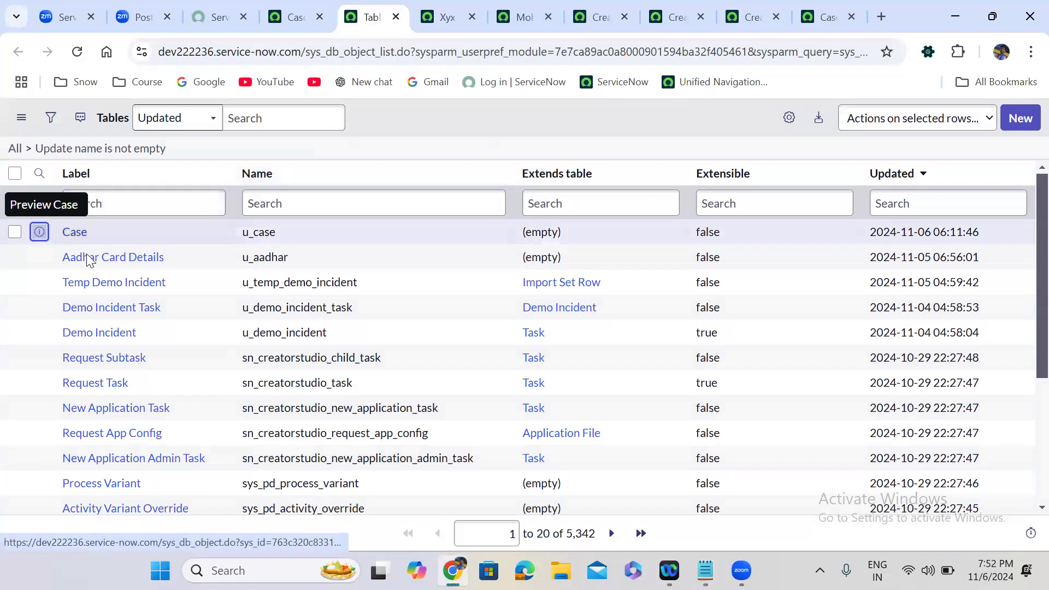
right_click(33, 230)
click(81, 251)
click(480, 16)
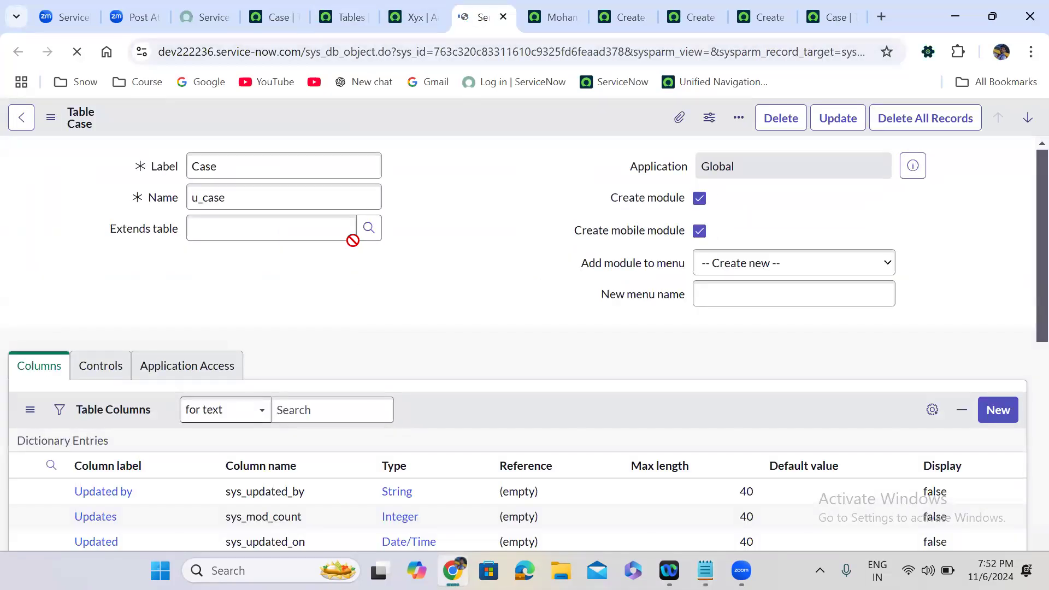
scroll(389, 286, down, 1)
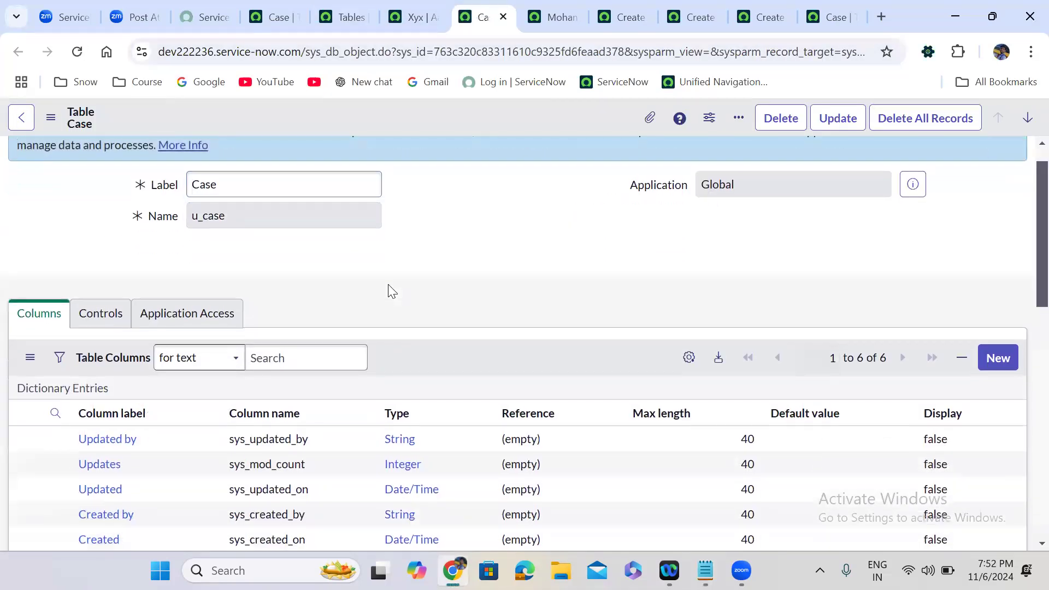
scroll(388, 291, down, 5)
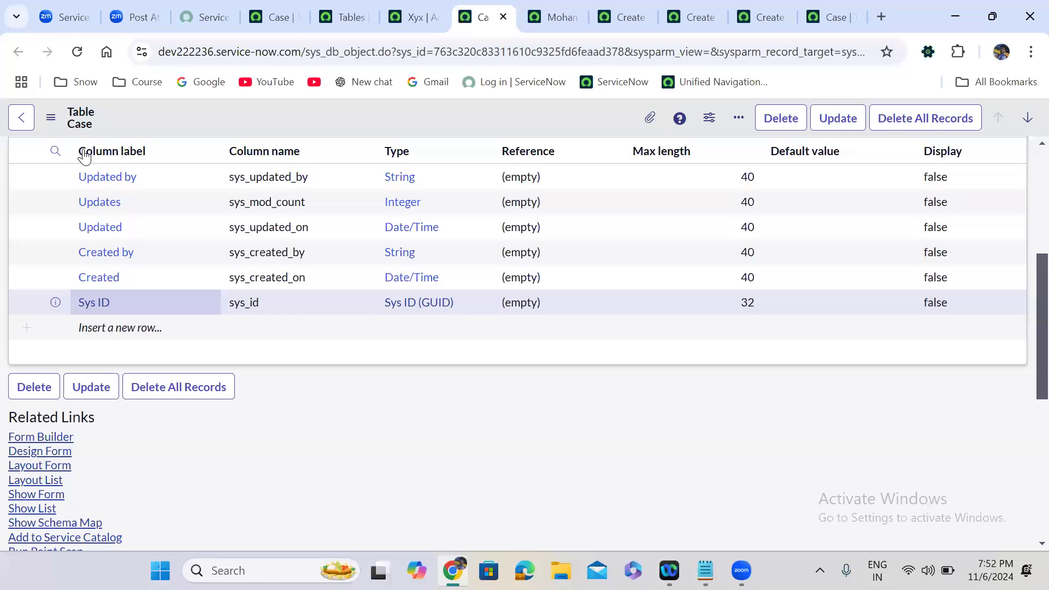
click(55, 494)
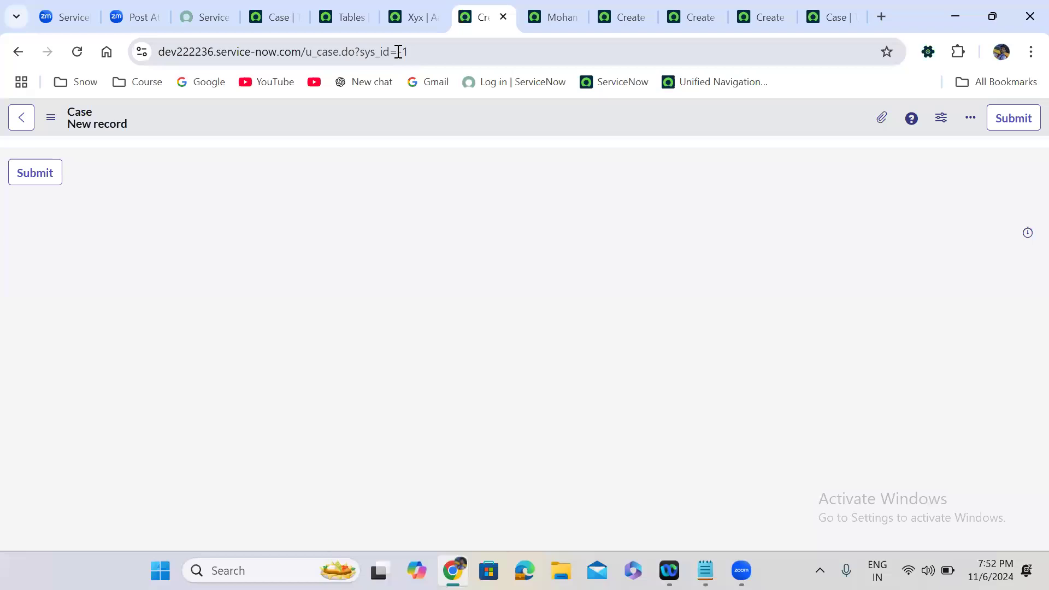
Save the empty Case record, check its new sys_id, and return to the table definition.
double_click(402, 52)
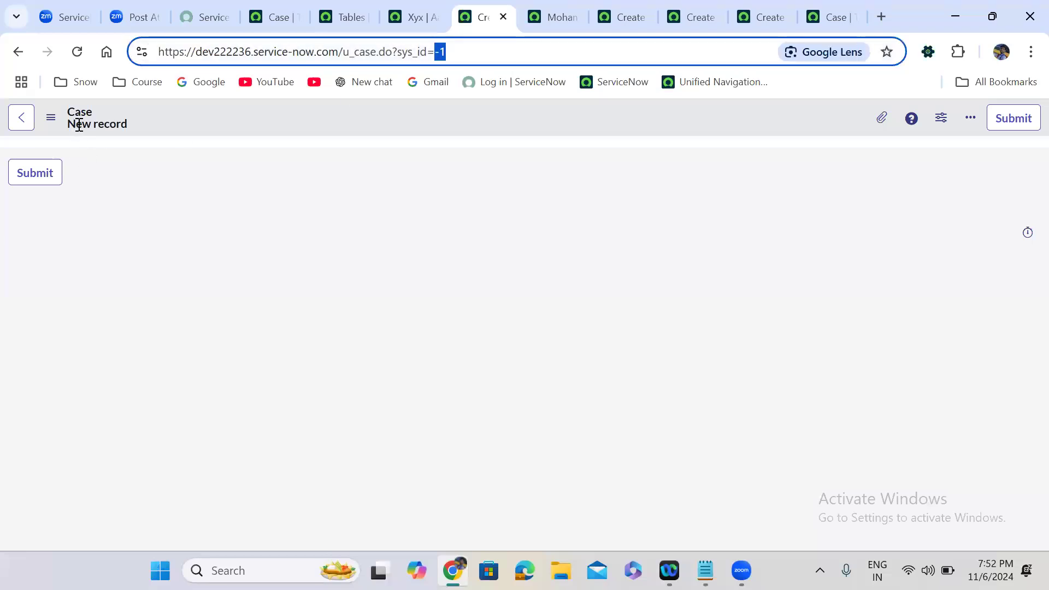
right_click(531, 110)
click(558, 118)
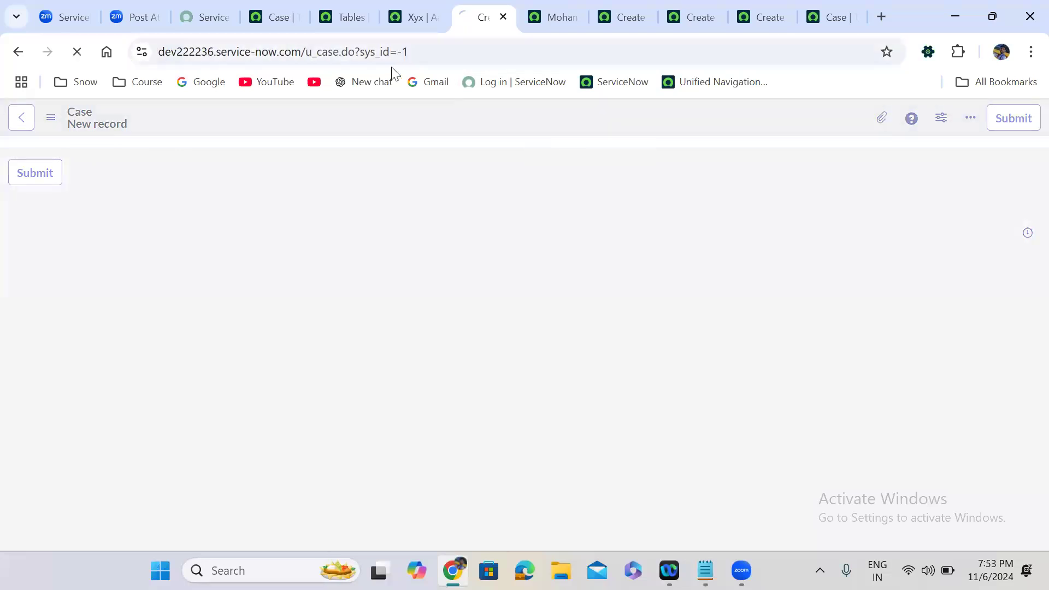
double_click(421, 51)
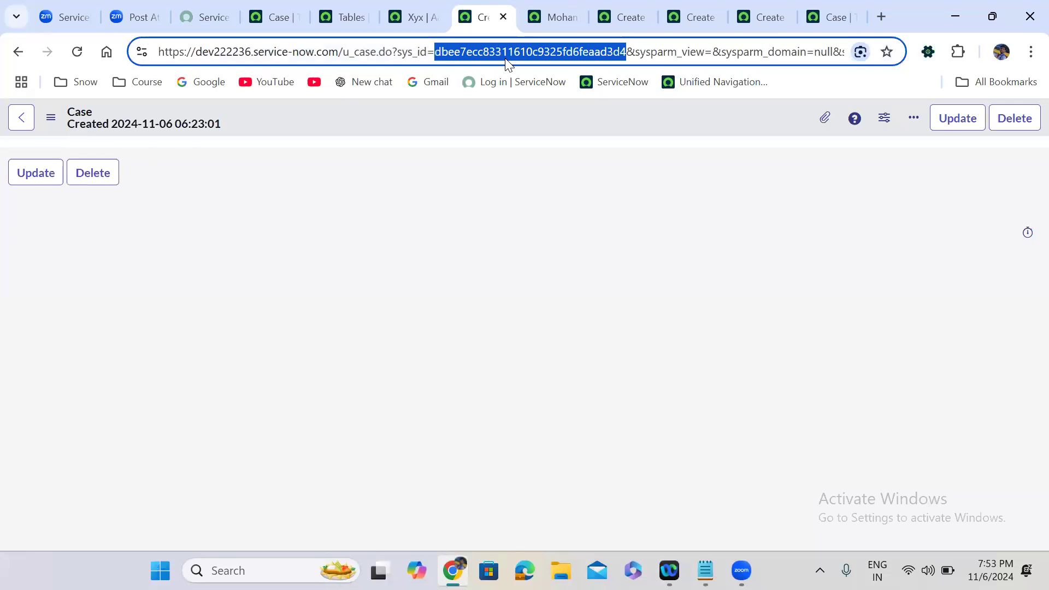
click(18, 54)
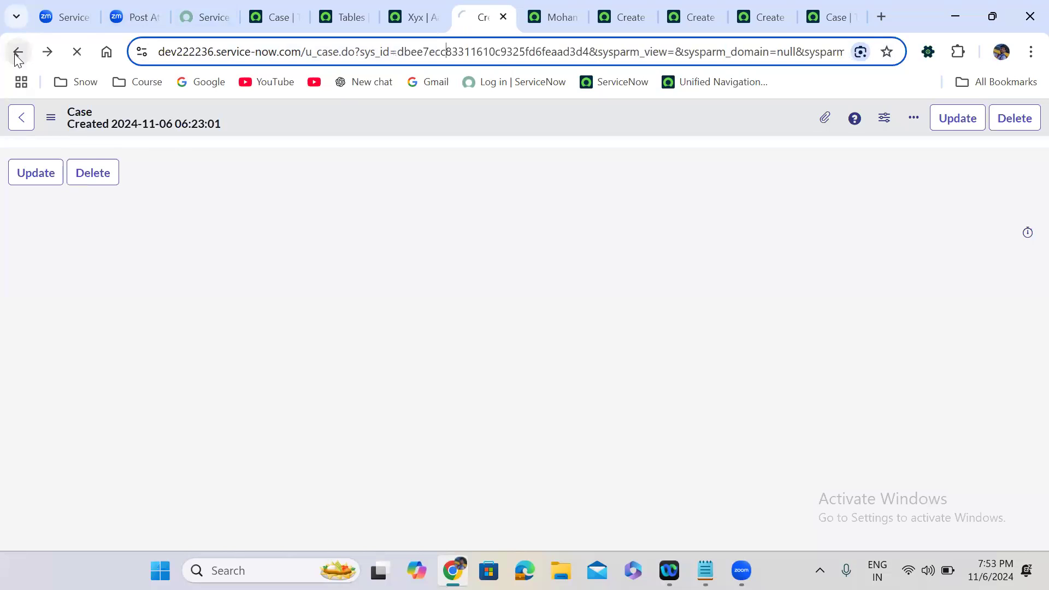
click(18, 56)
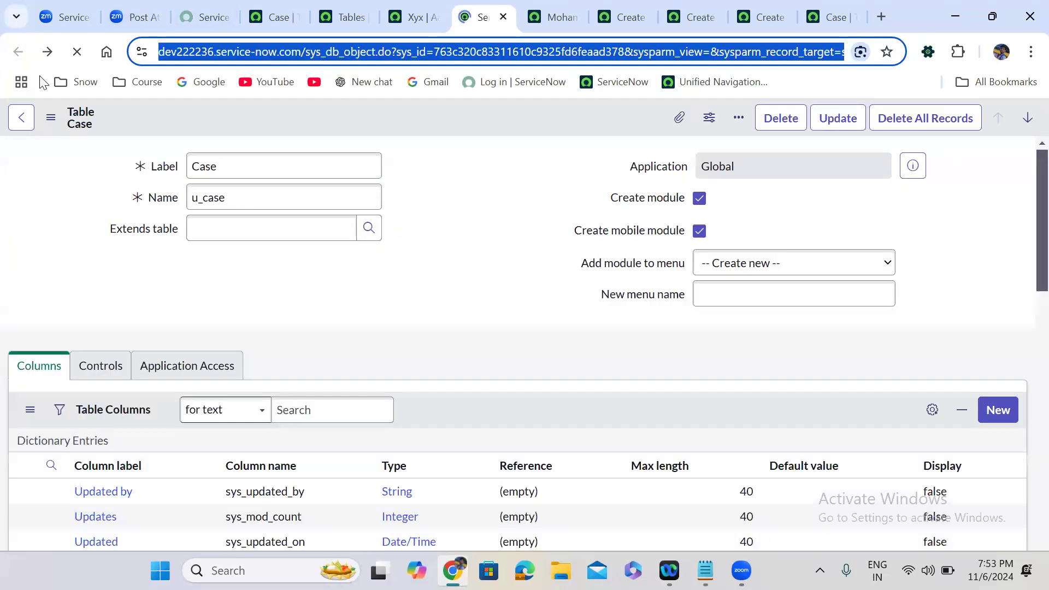
Review the Case table's six system columns, opening the sys_updated_by name for editing then cancelling.
scroll(448, 278, down, 5)
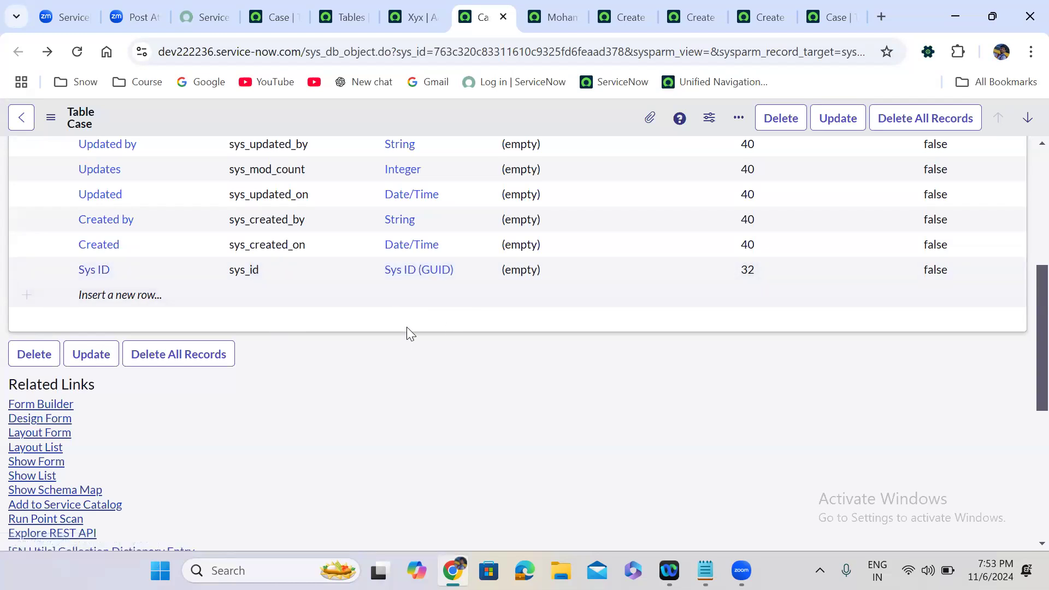
scroll(406, 327, up, 2)
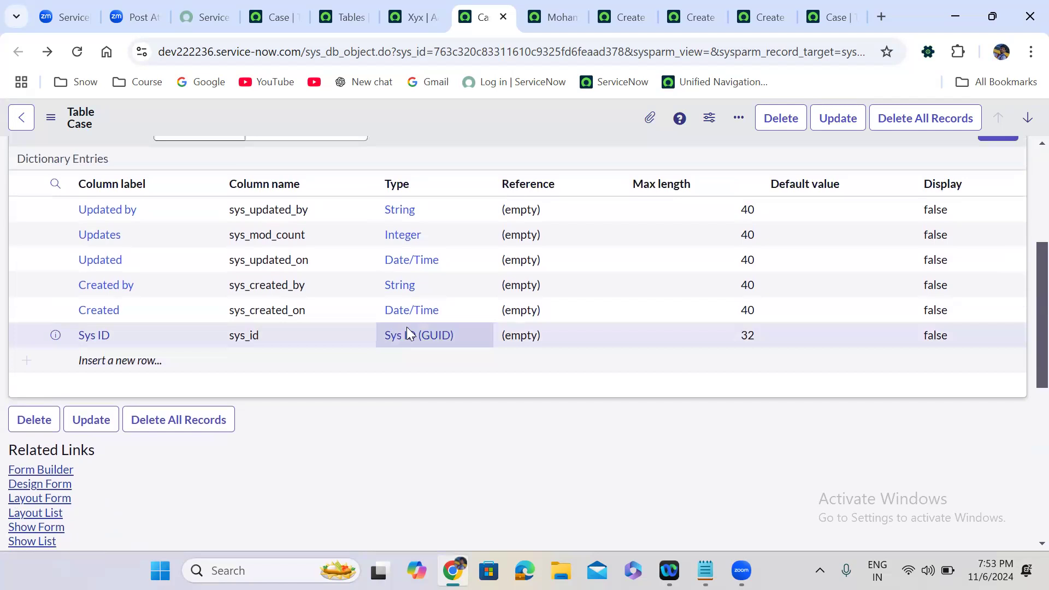
click(79, 219)
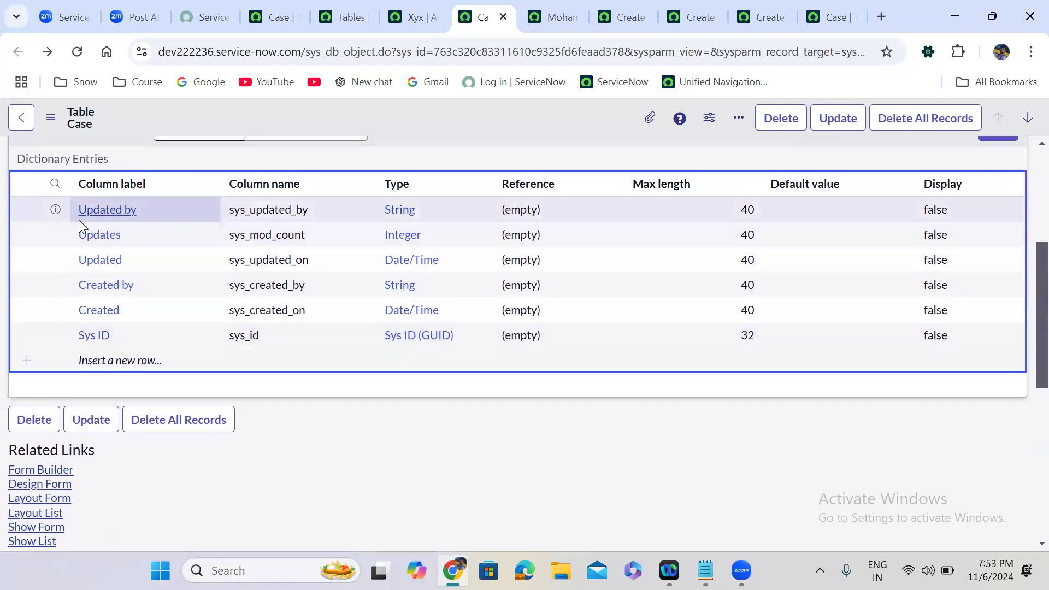
click(319, 213)
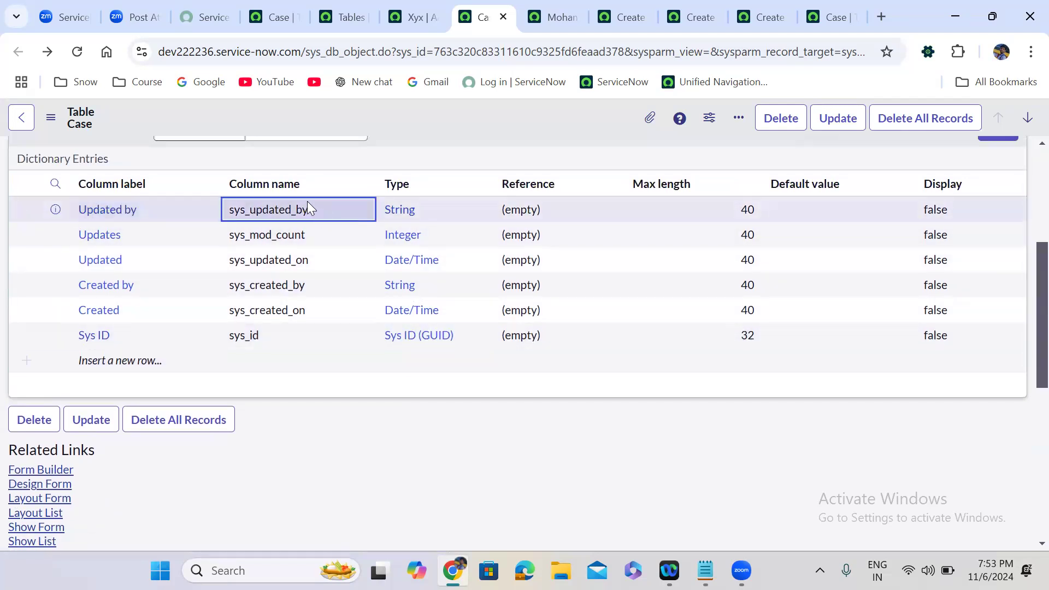
double_click(223, 215)
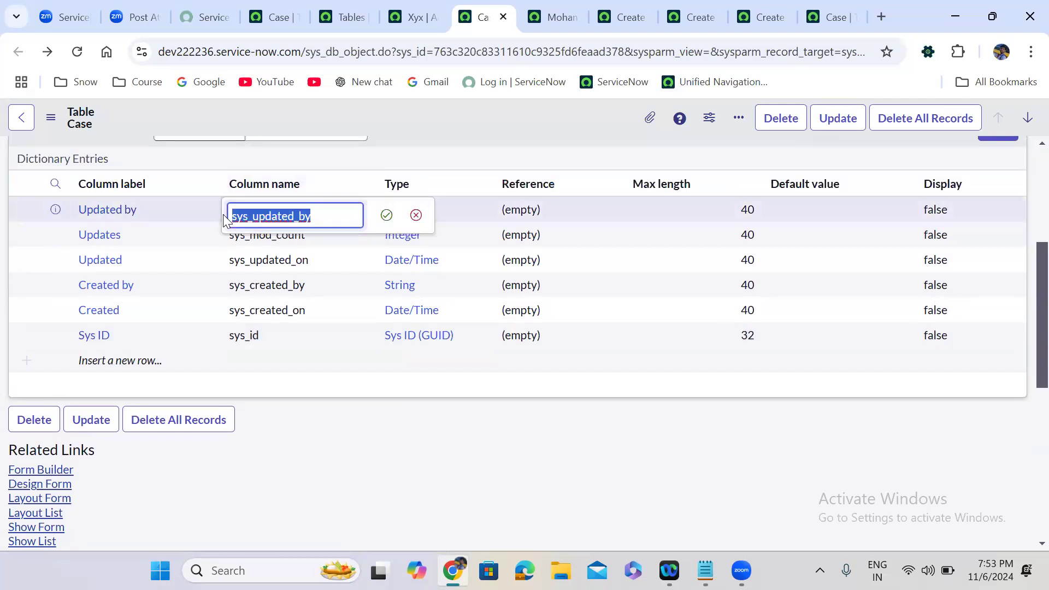
click(416, 215)
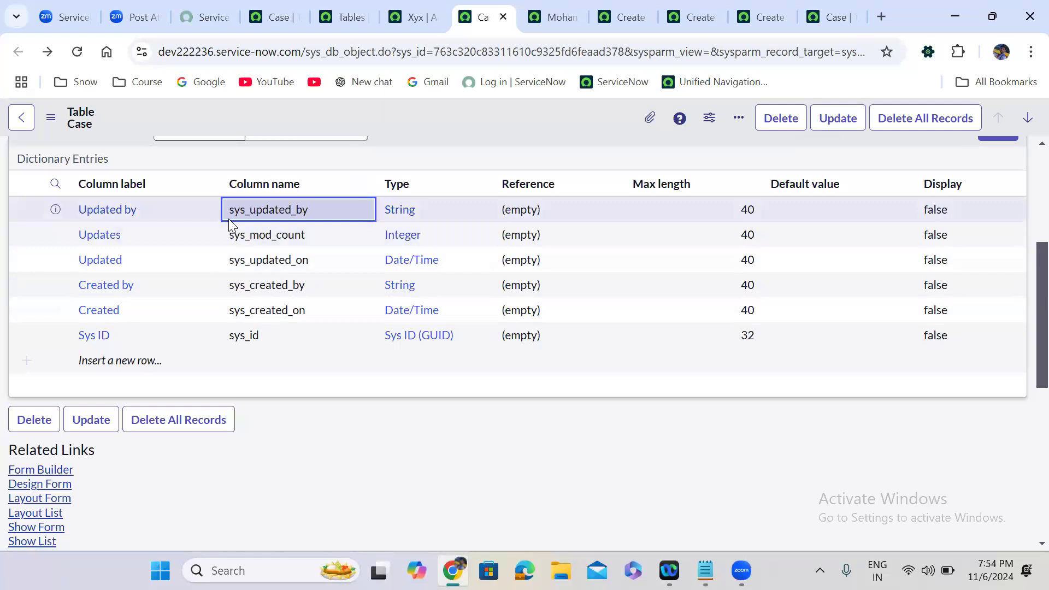
click(331, 385)
scroll(332, 386, up, 4)
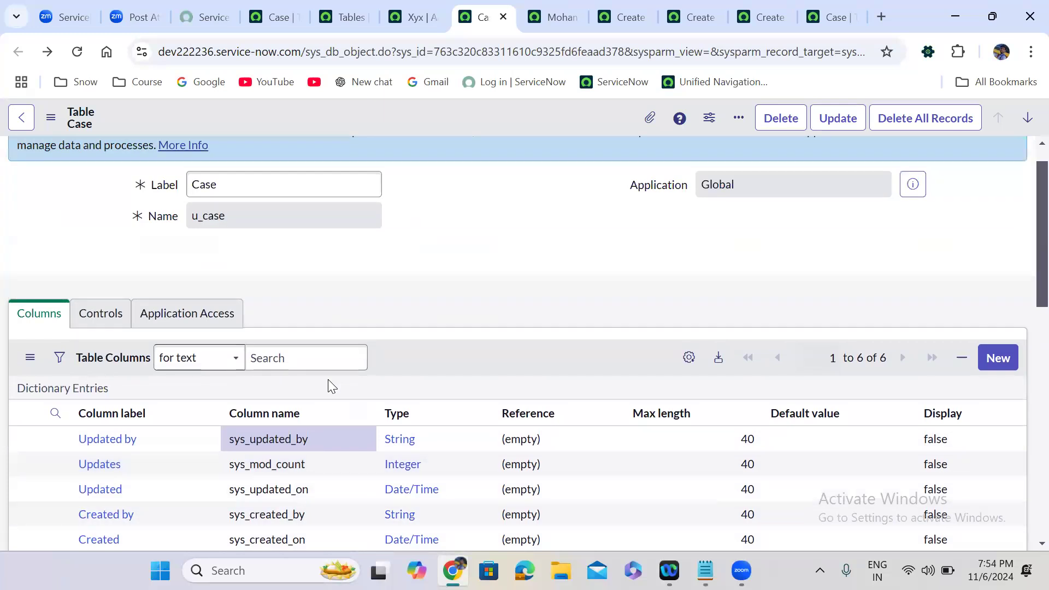
scroll(331, 383, up, 1)
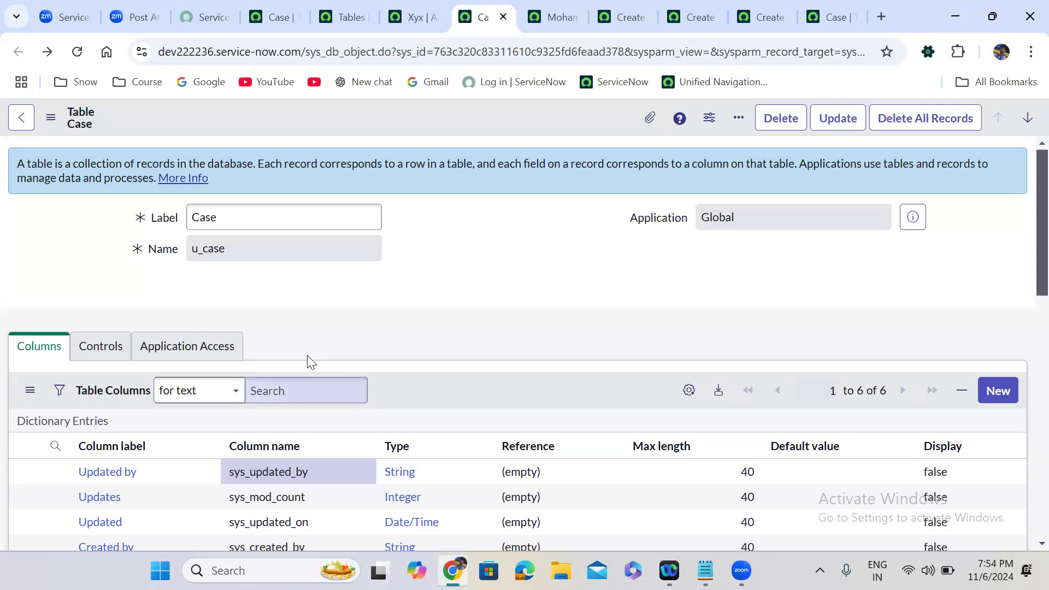
scroll(349, 341, down, 3)
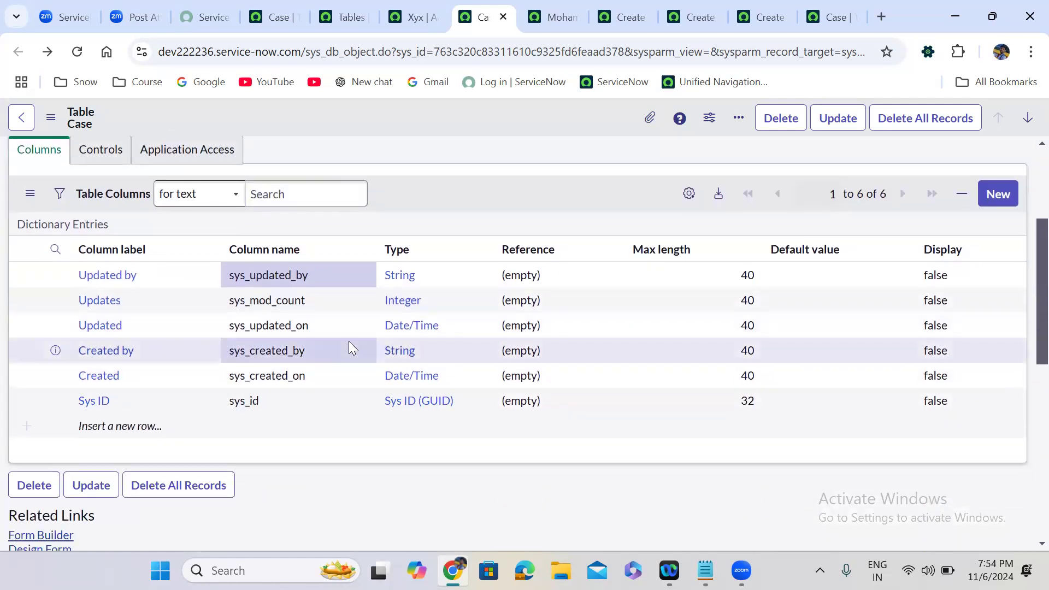
Start a new Case column and pick String as its type via the Field classes lookup.
click(1002, 195)
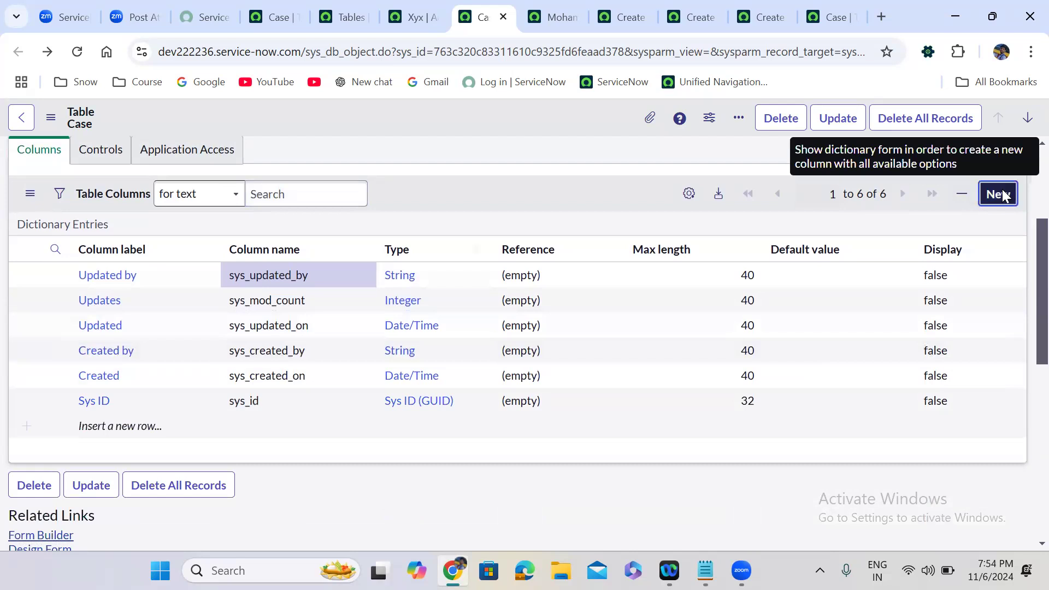
click(1004, 196)
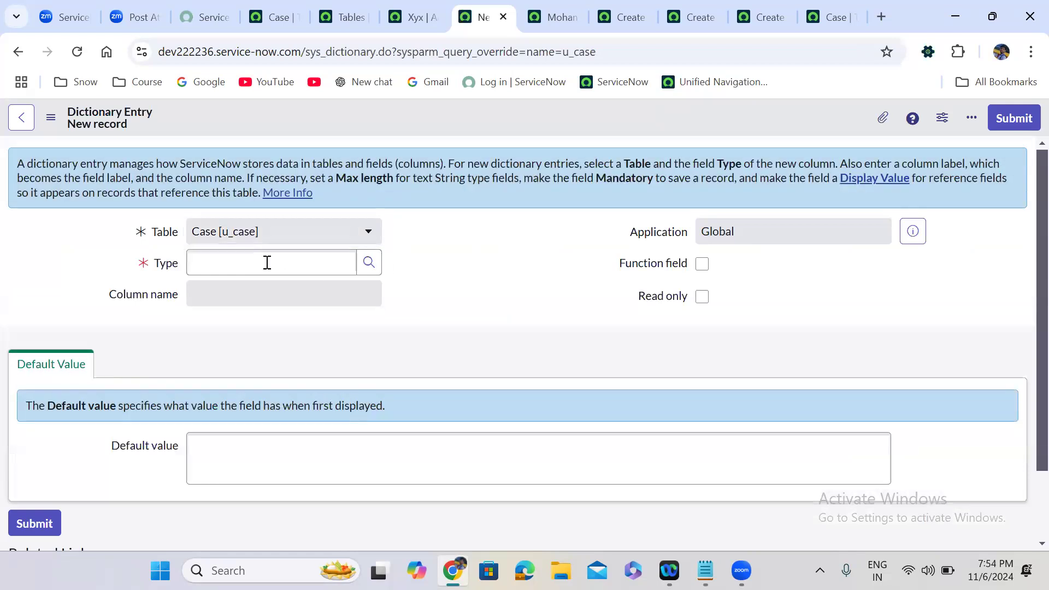
click(271, 263)
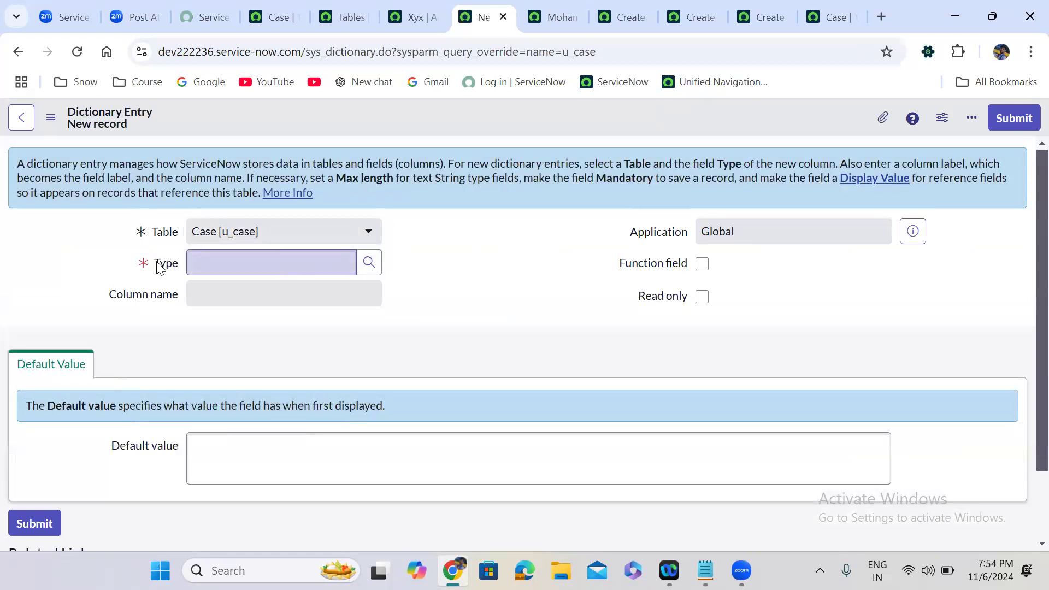
click(367, 264)
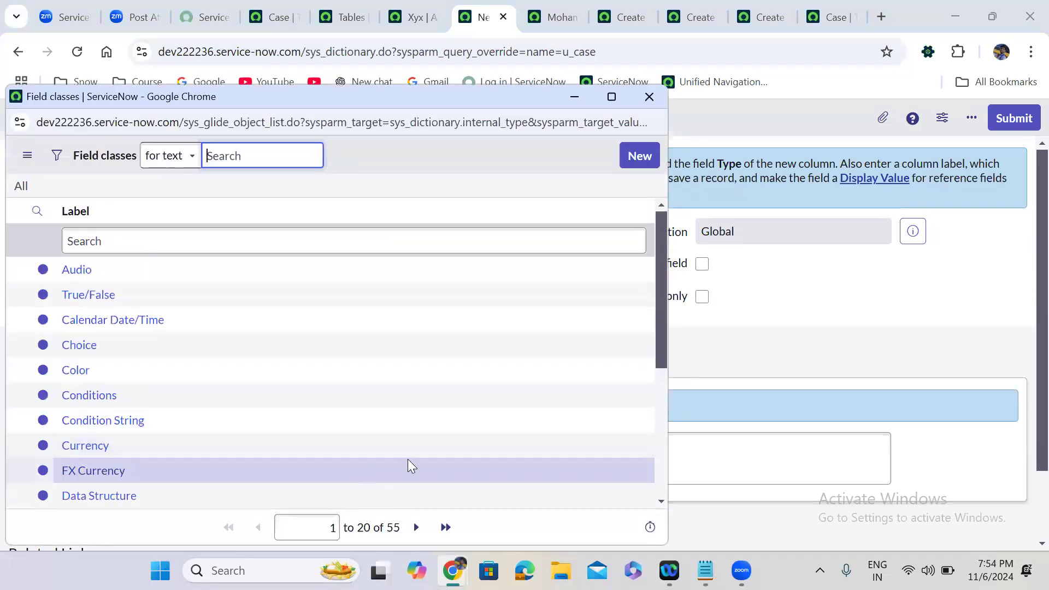
click(473, 537)
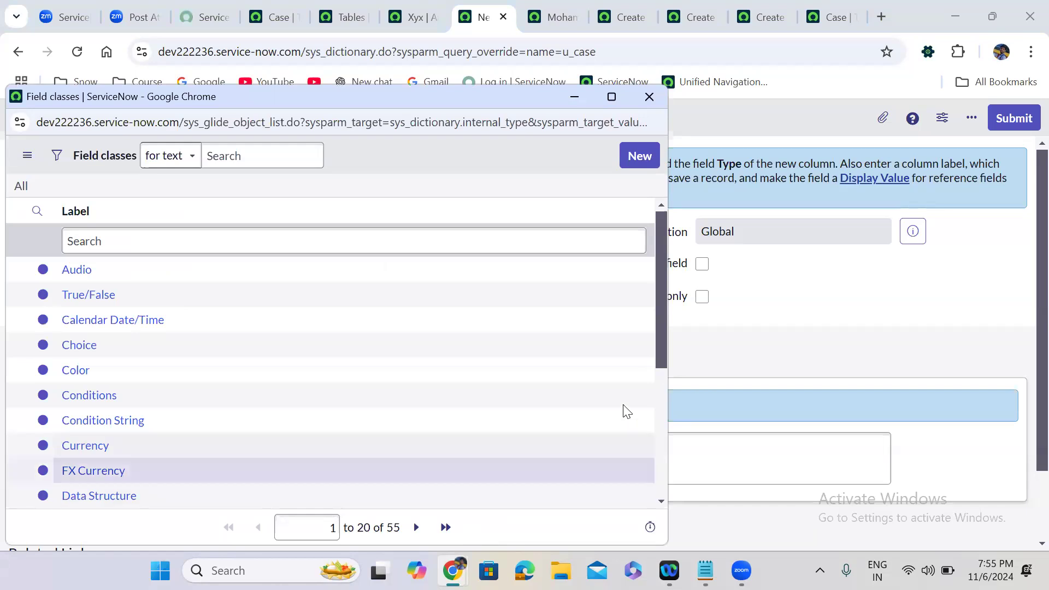
double_click(393, 528)
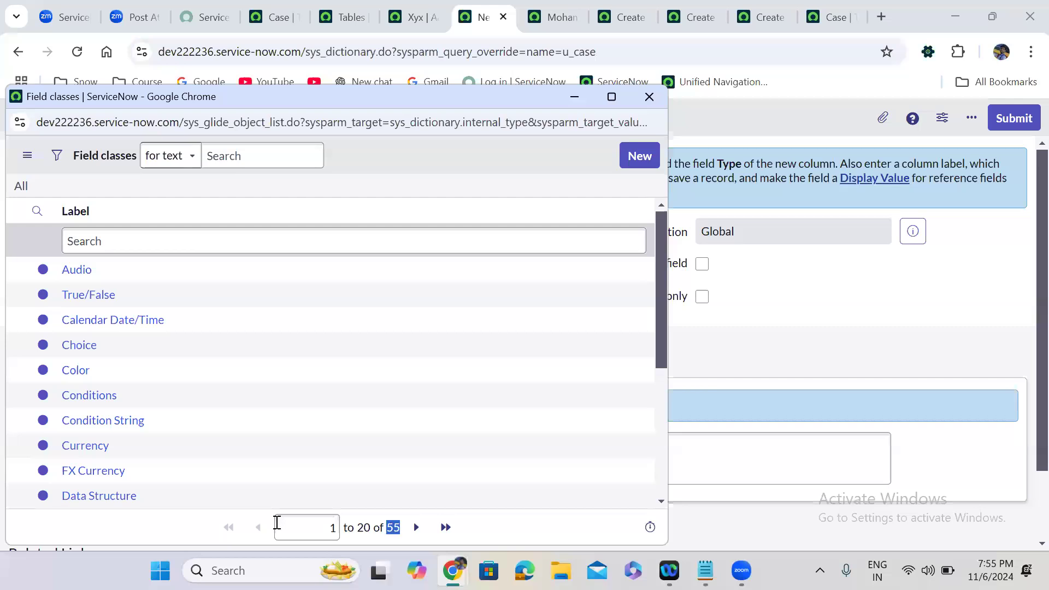
click(137, 241)
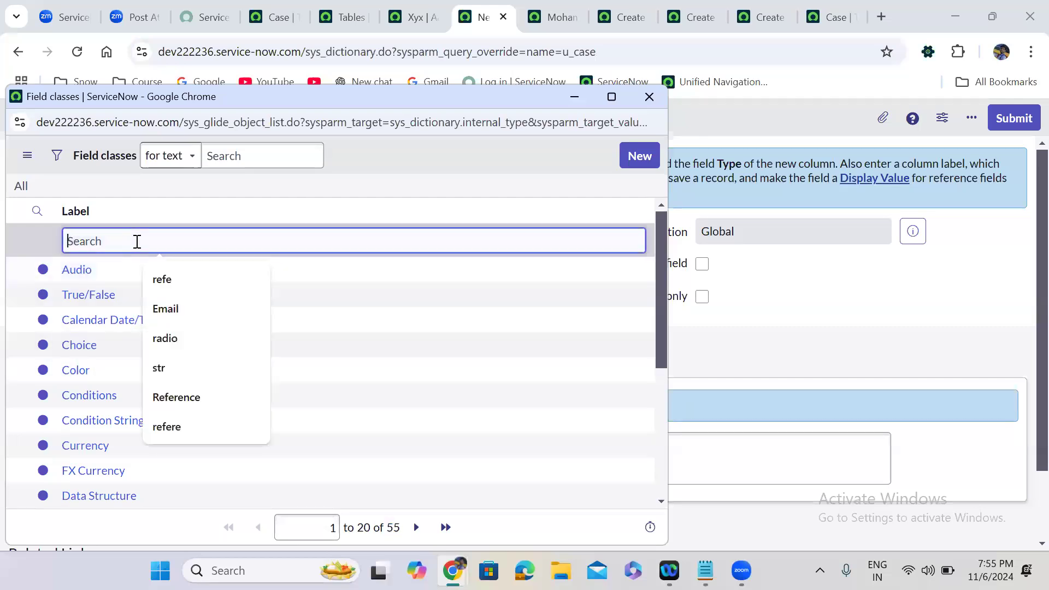
text(string)
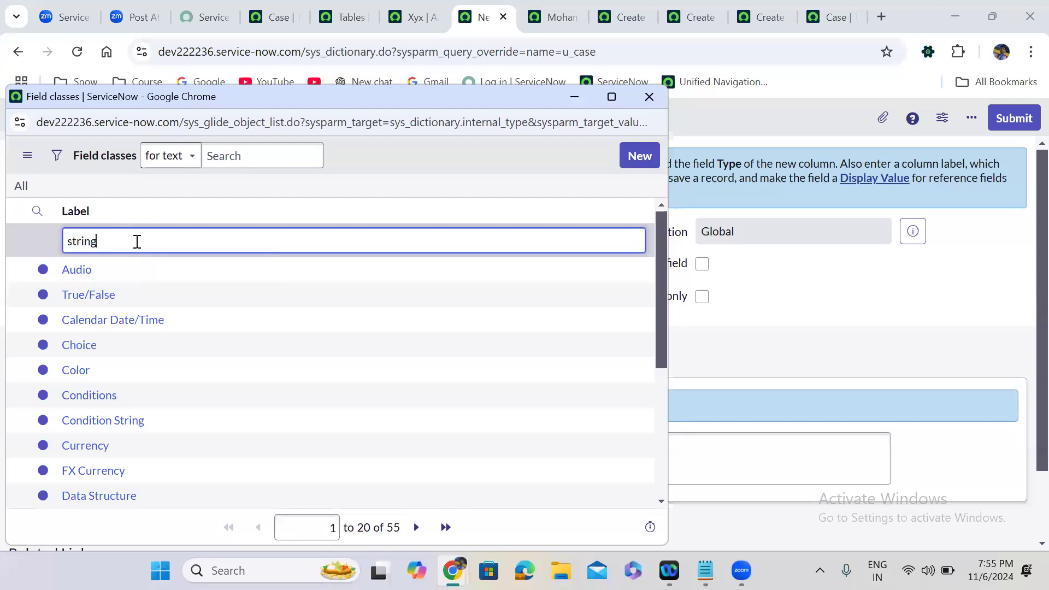
key(Return)
click(80, 270)
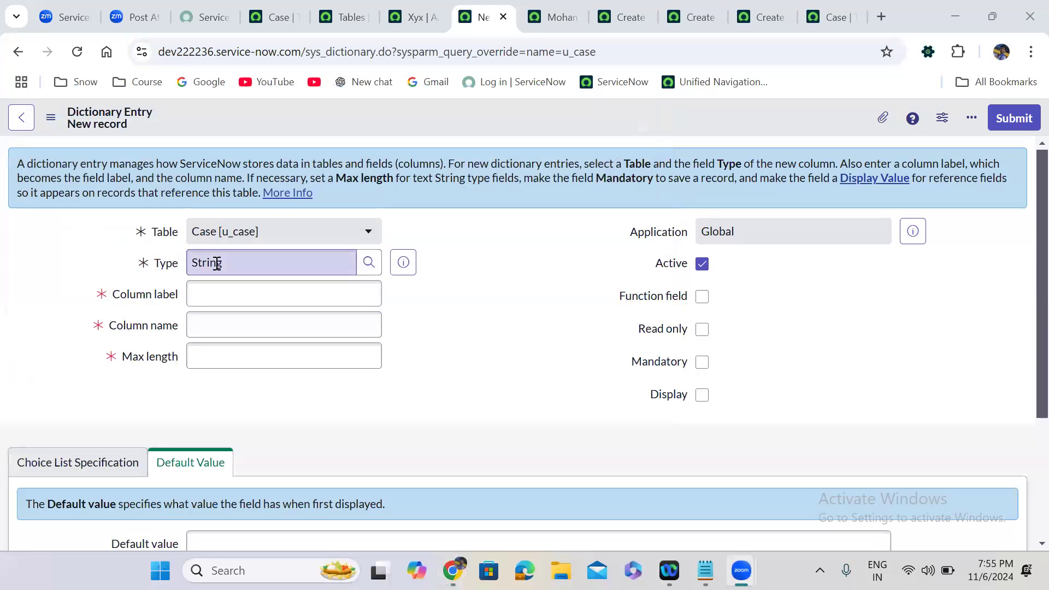
Label the new column 'Short Description' and set its max length to 300.
click(157, 292)
click(137, 296)
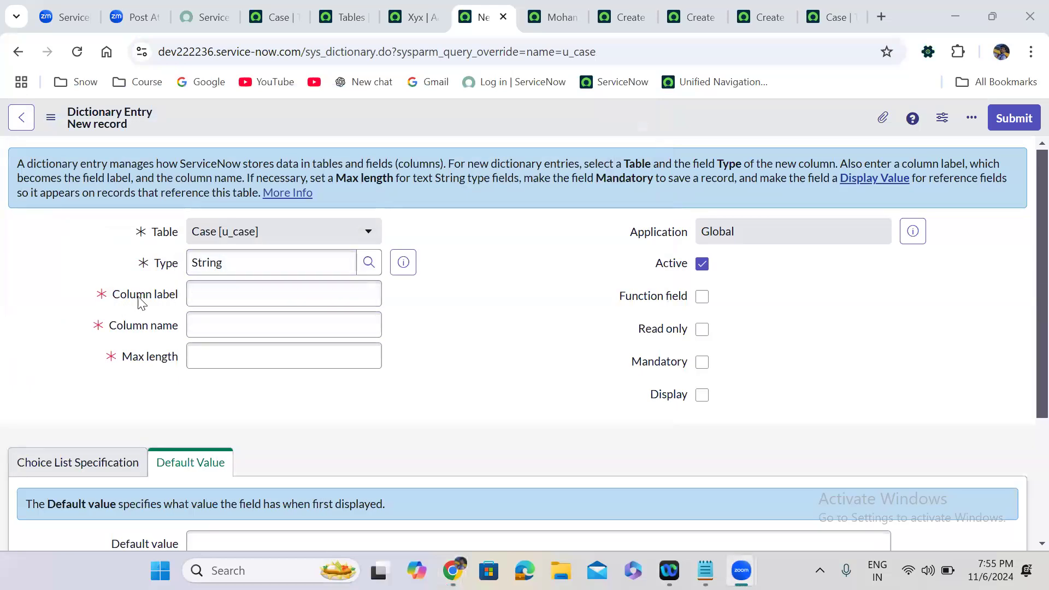
click(229, 294)
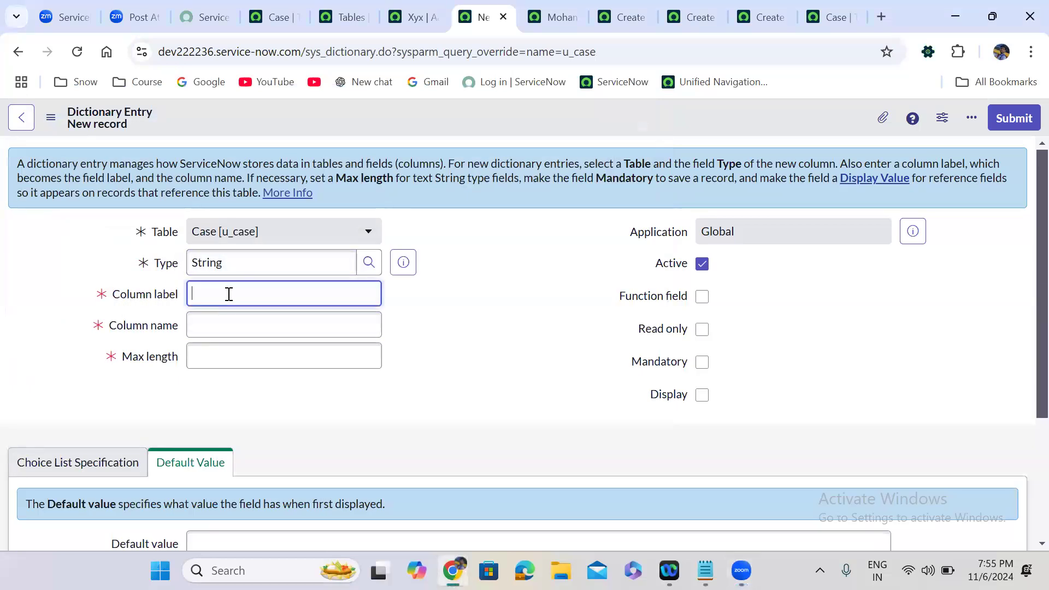
text(Short Description)
click(441, 358)
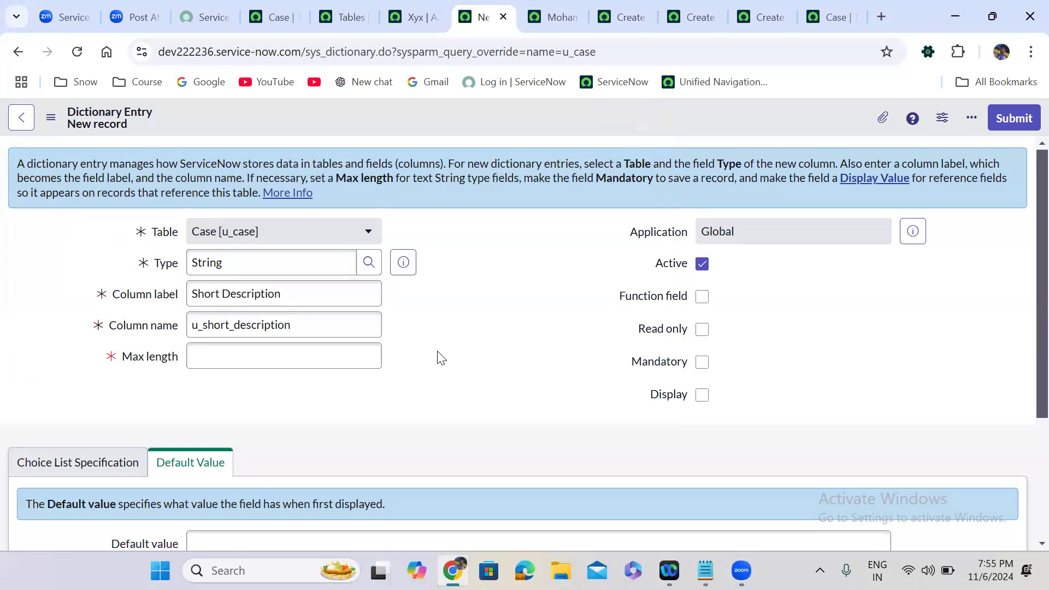
scroll(440, 358, down, 3)
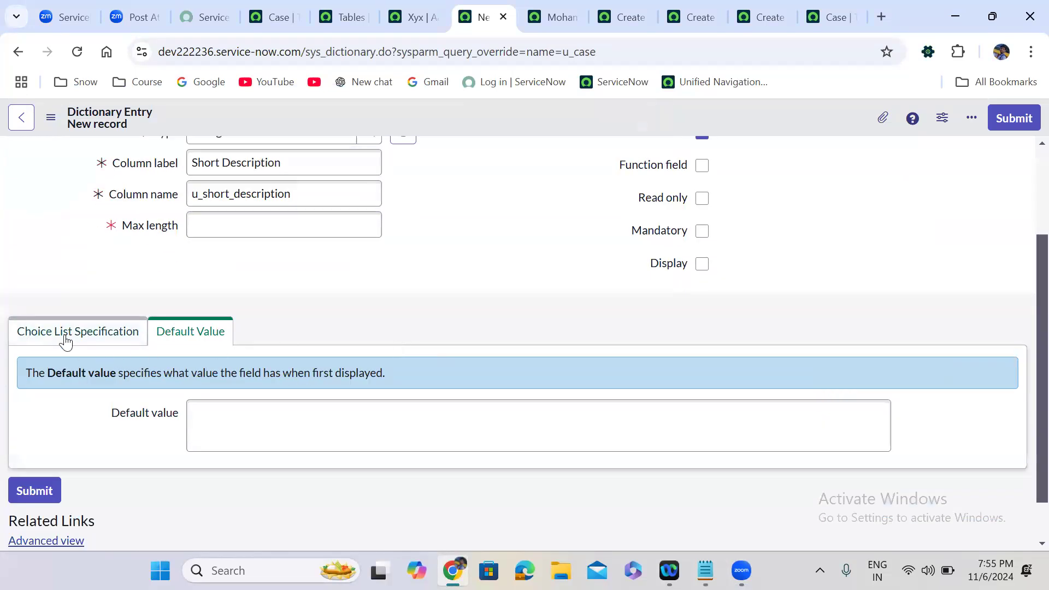
click(65, 340)
scroll(440, 292, up, 3)
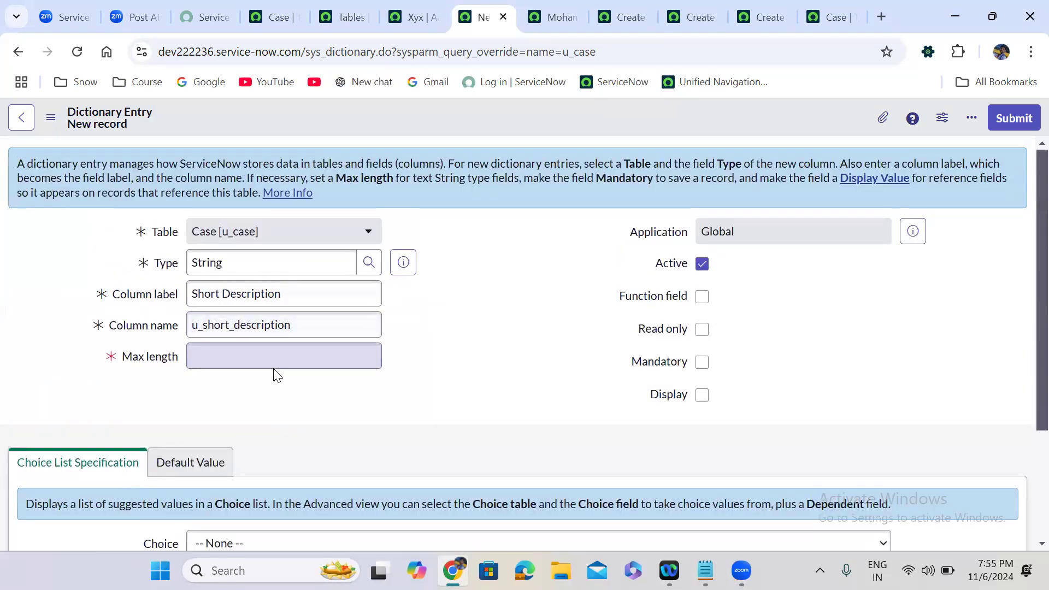
click(272, 363)
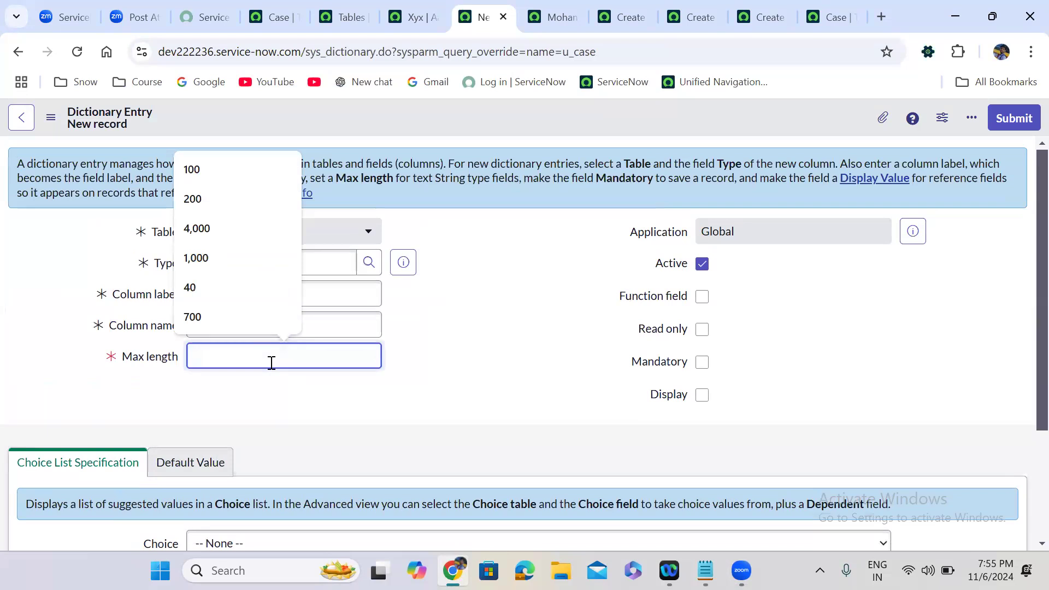
text(300)
click(403, 417)
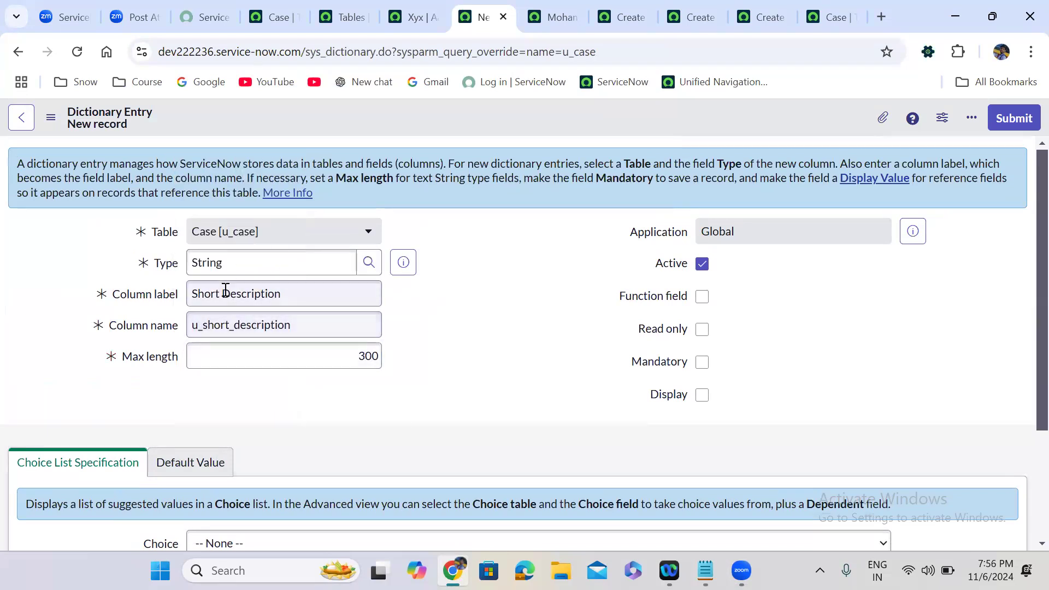
Keep the generated column name u_short_description and submit the column.
click(211, 264)
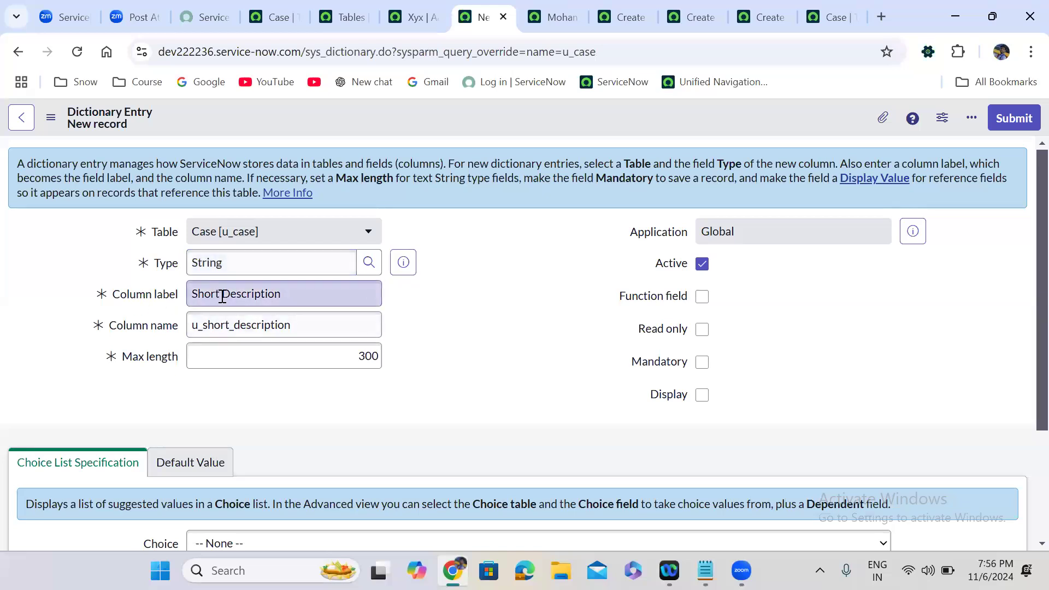
double_click(212, 328)
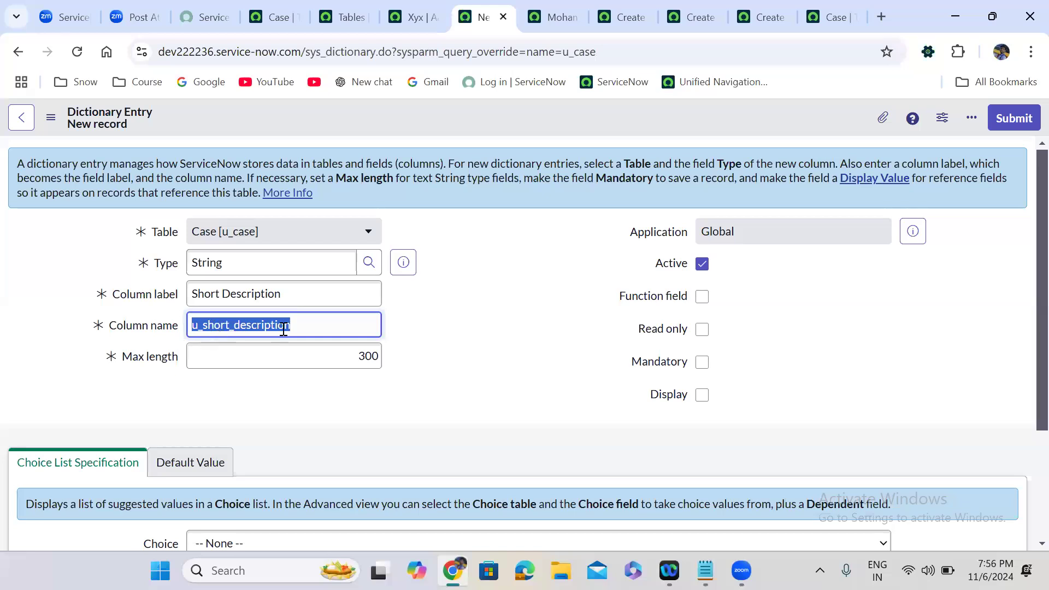
click(202, 329)
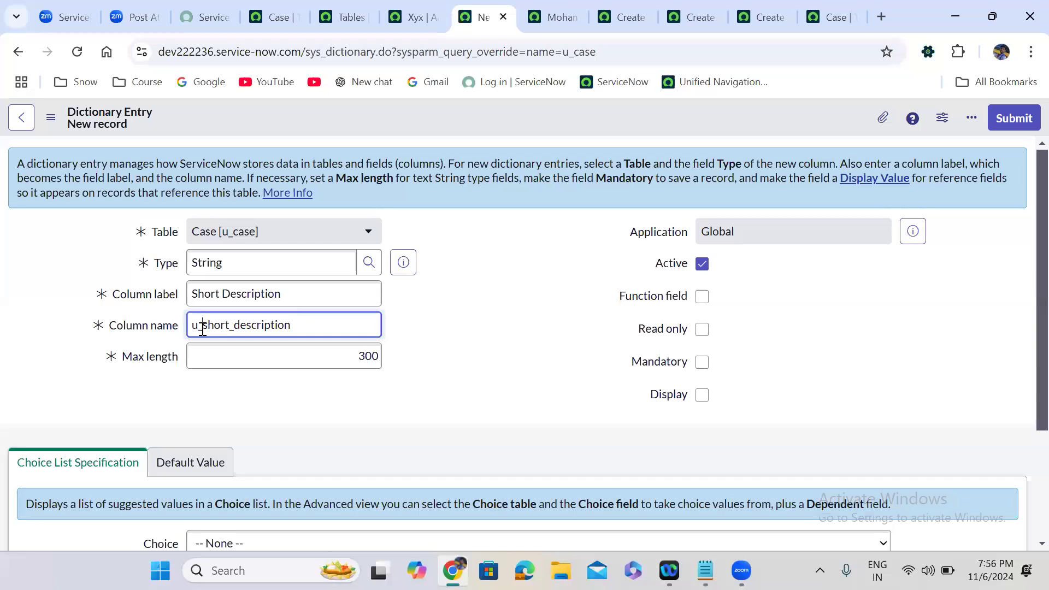
click(440, 332)
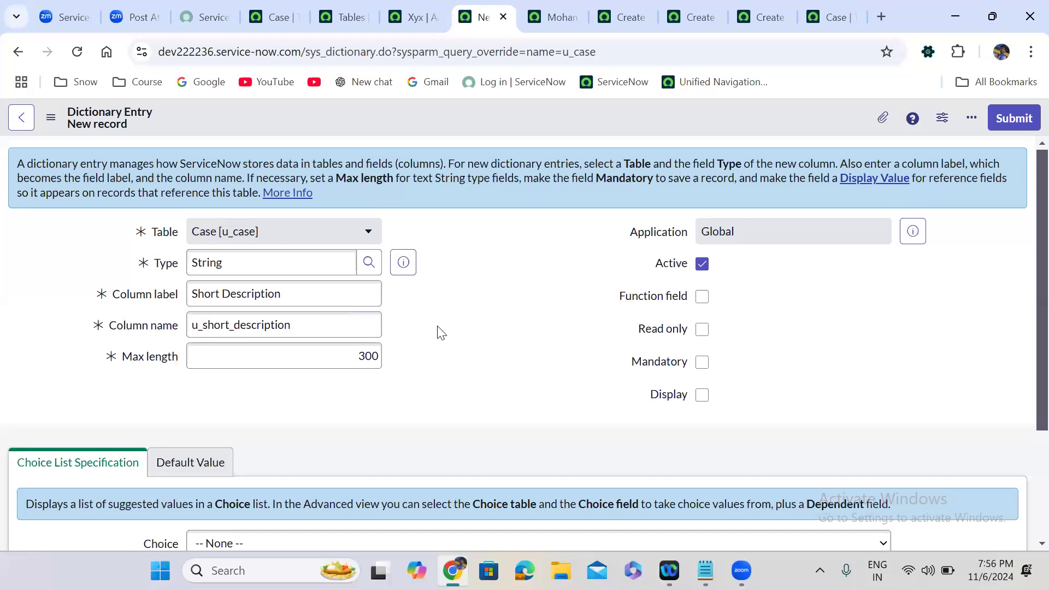
click(1021, 119)
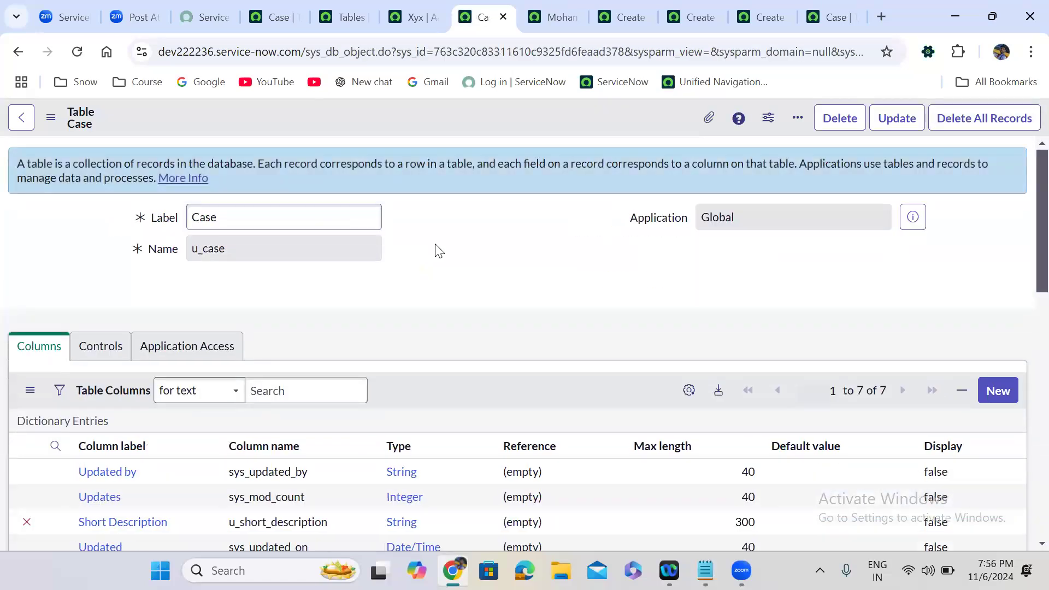
Open a blank dictionary entry form for another Case [u_case] column.
scroll(438, 251, down, 5)
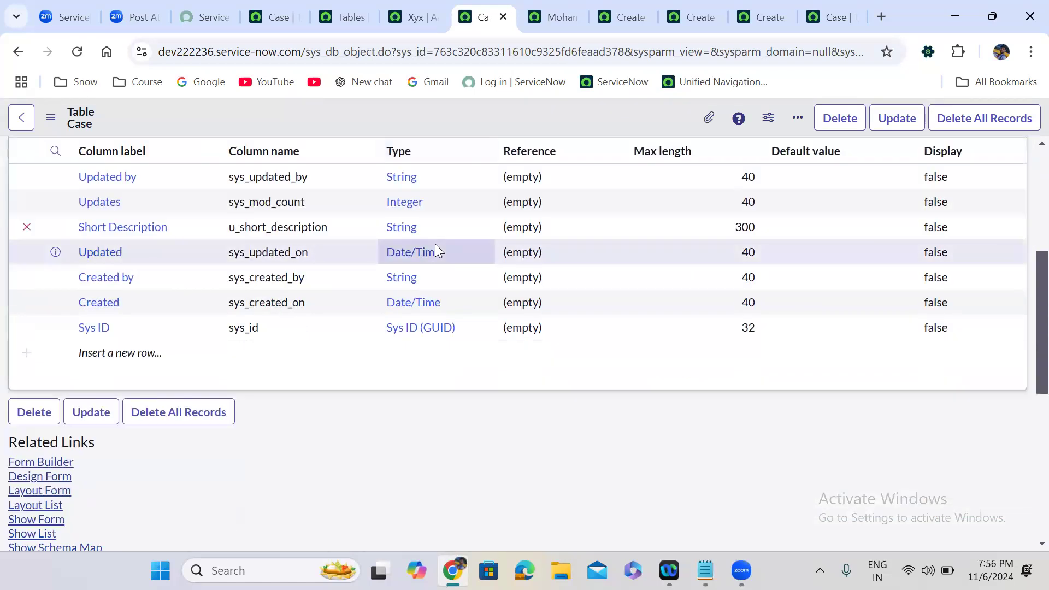
scroll(435, 243, up, 2)
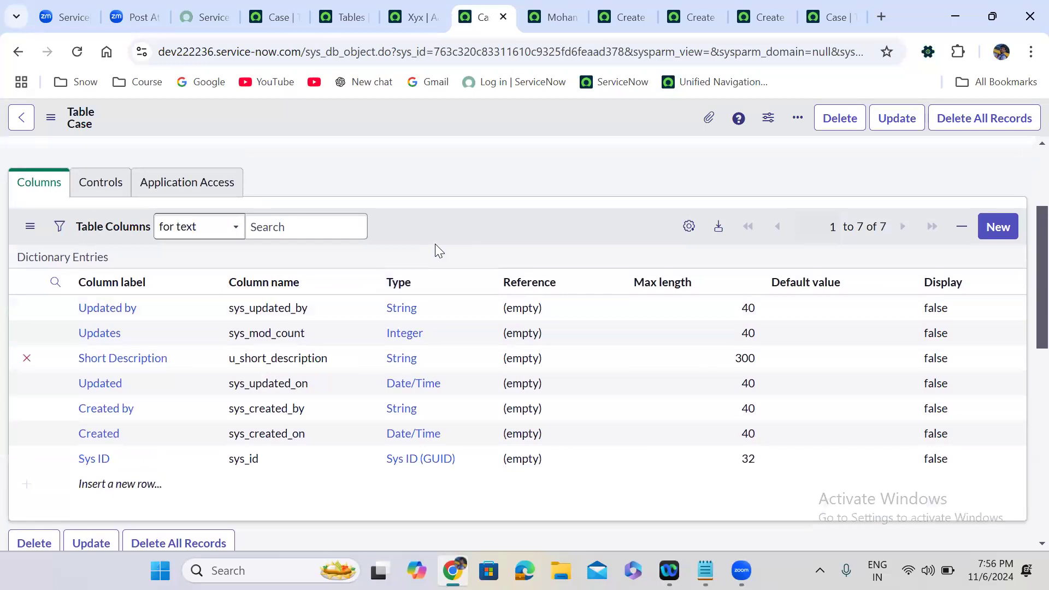
click(1005, 226)
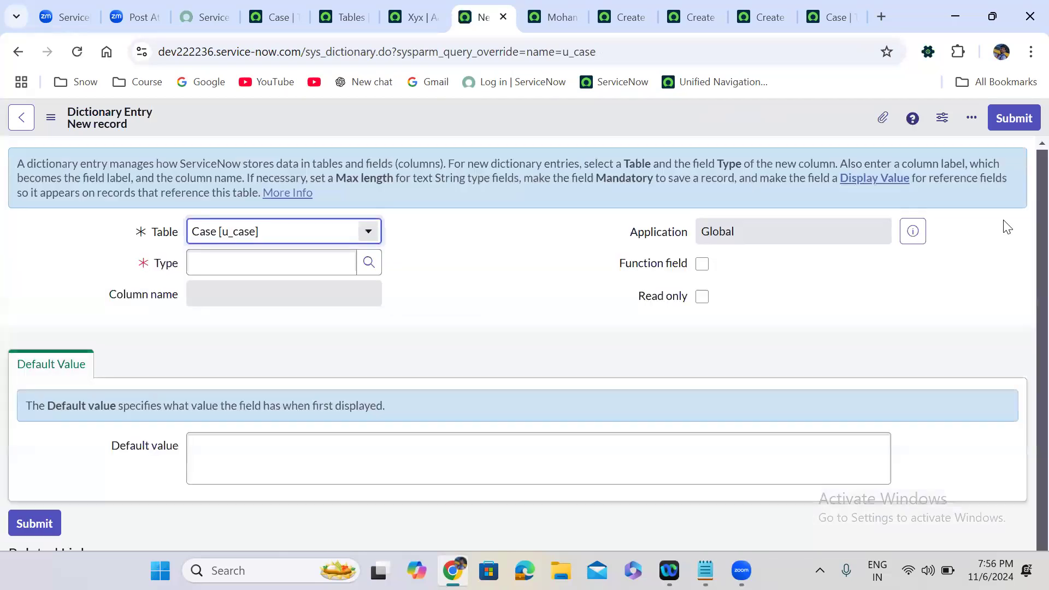
Submit a String column labelled 'Description' (u_description) with max length 4000.
click(247, 263)
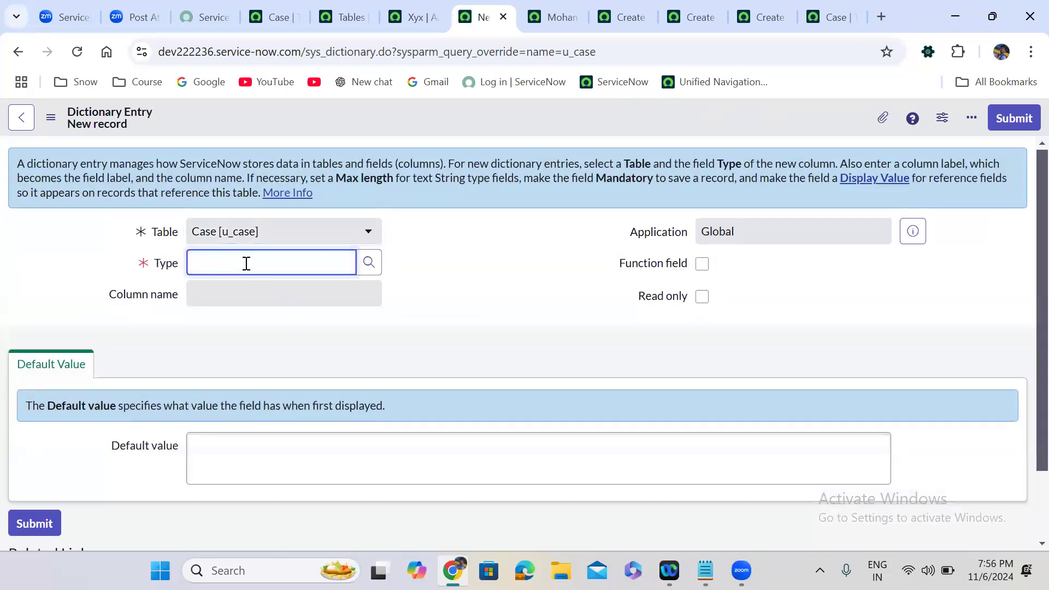
text(str)
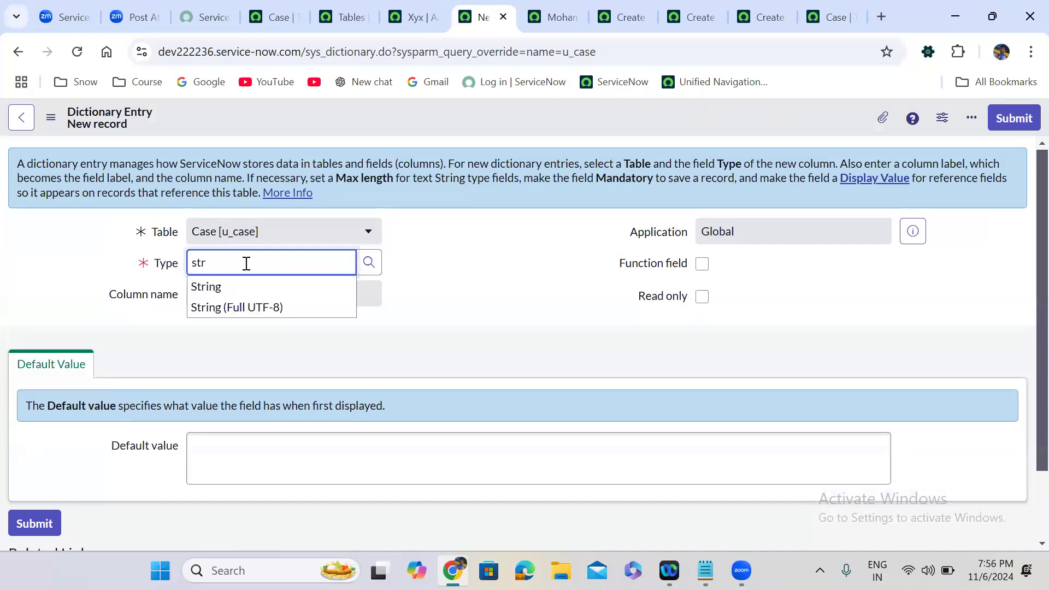
click(226, 286)
click(215, 295)
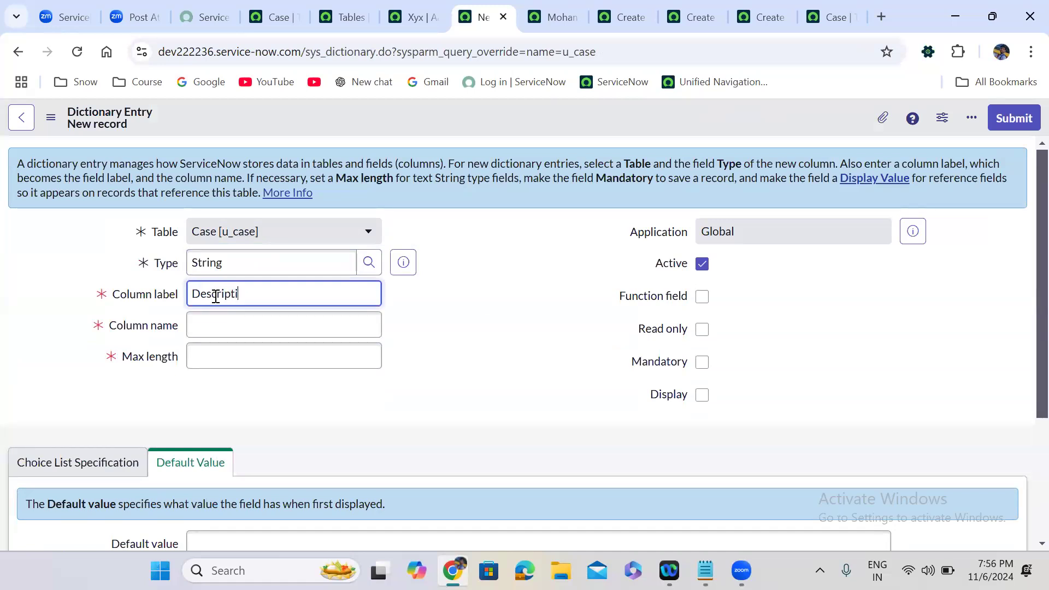
click(419, 334)
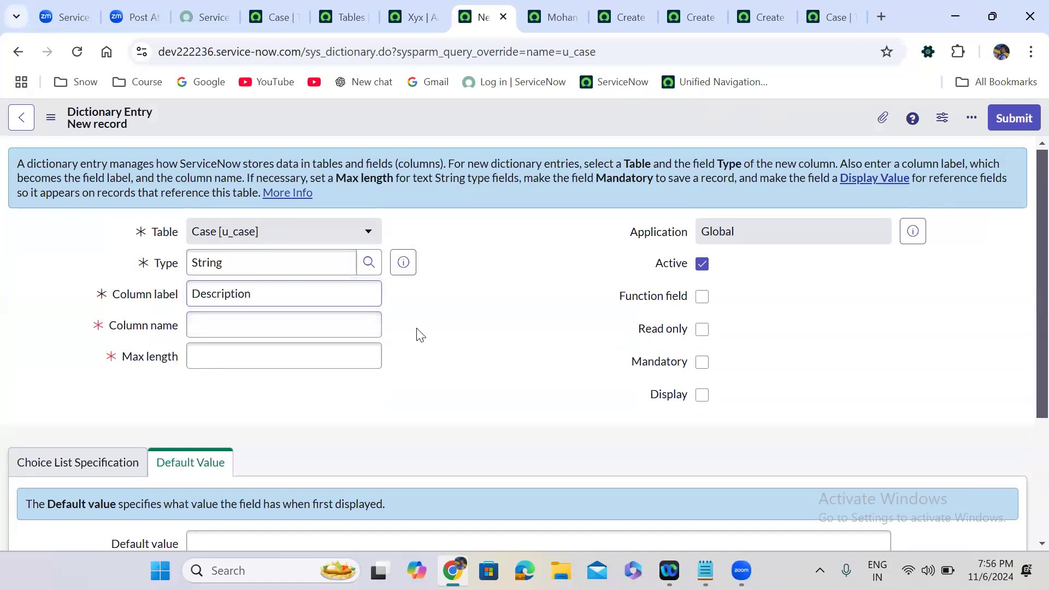
click(243, 356)
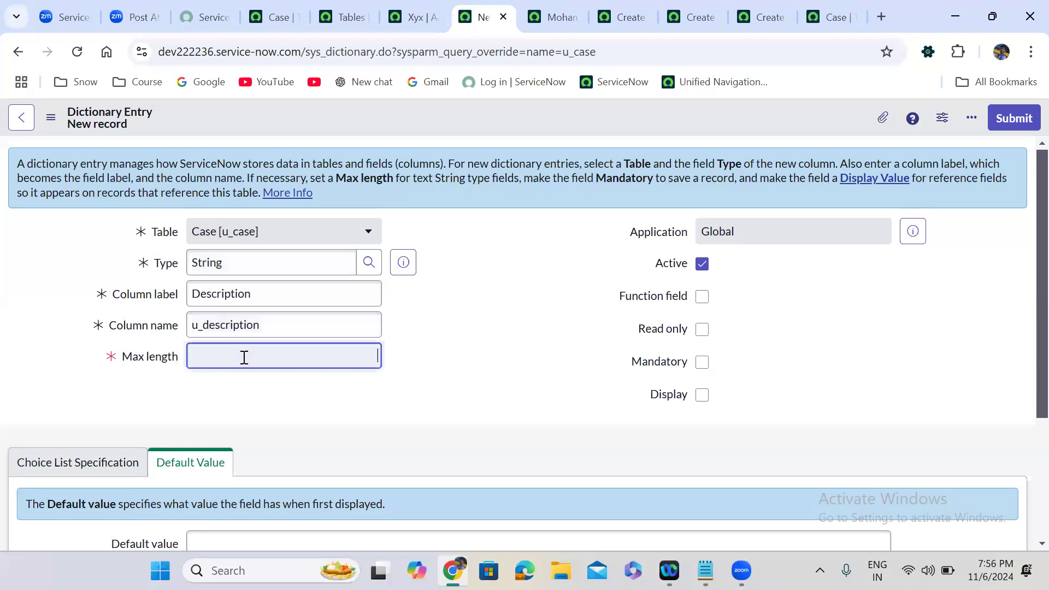
text(4000)
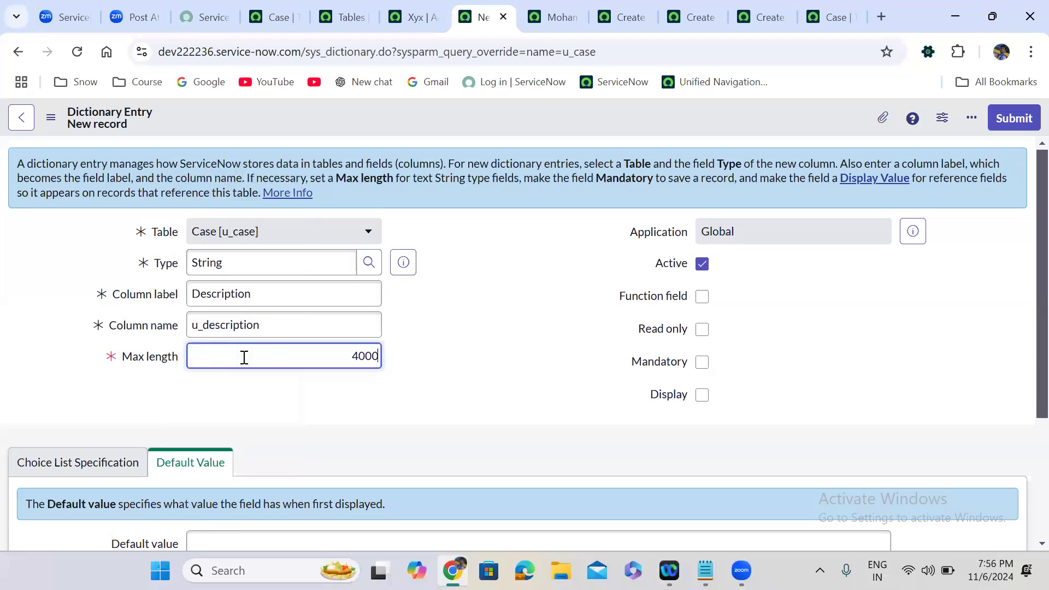
click(716, 280)
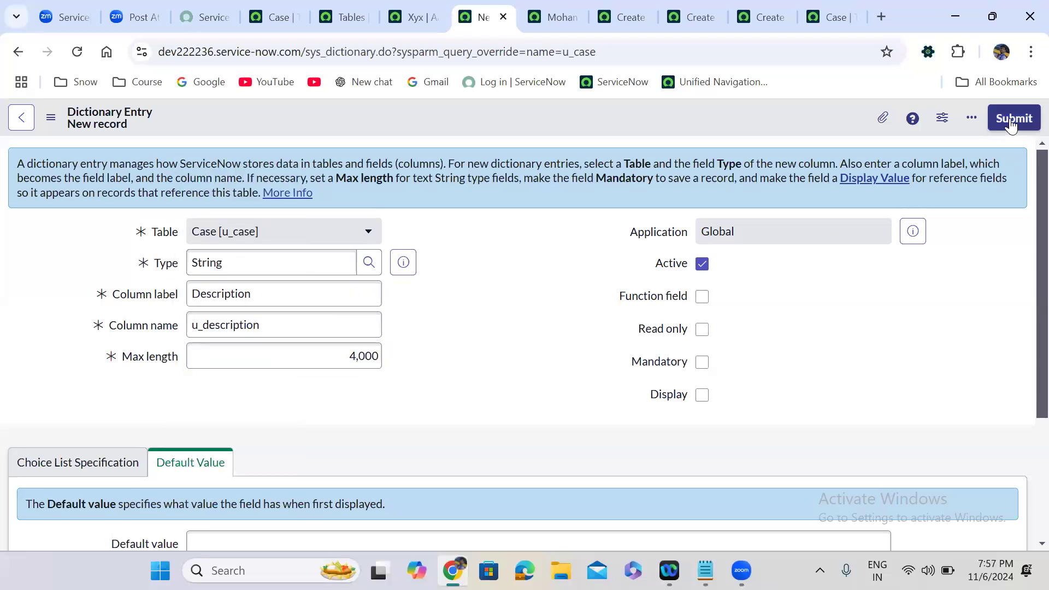
click(1010, 118)
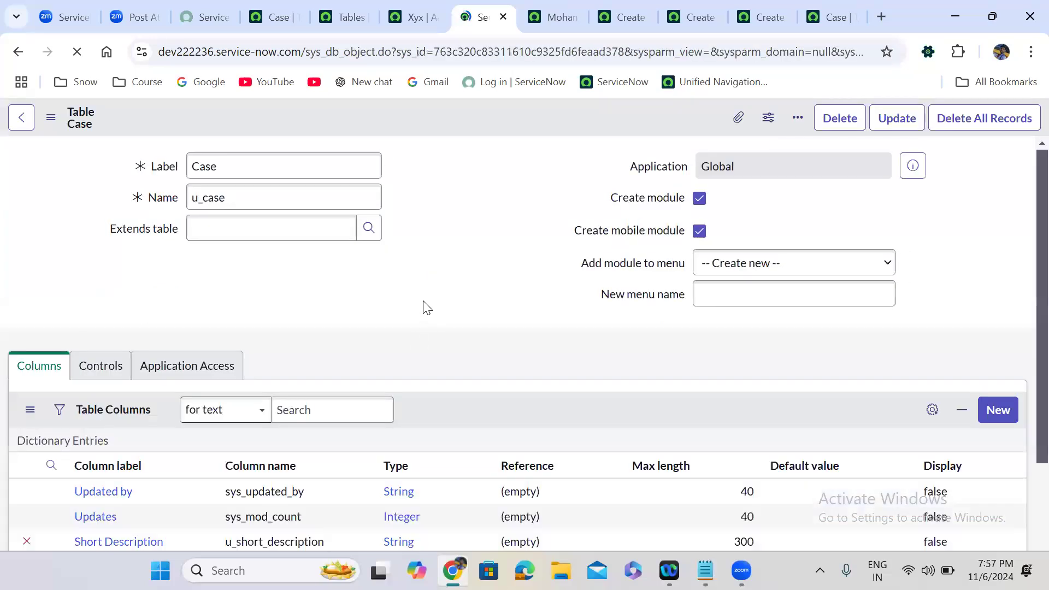
Open Form Builder for the Case table's Default view from Related Links.
scroll(424, 304, down, 5)
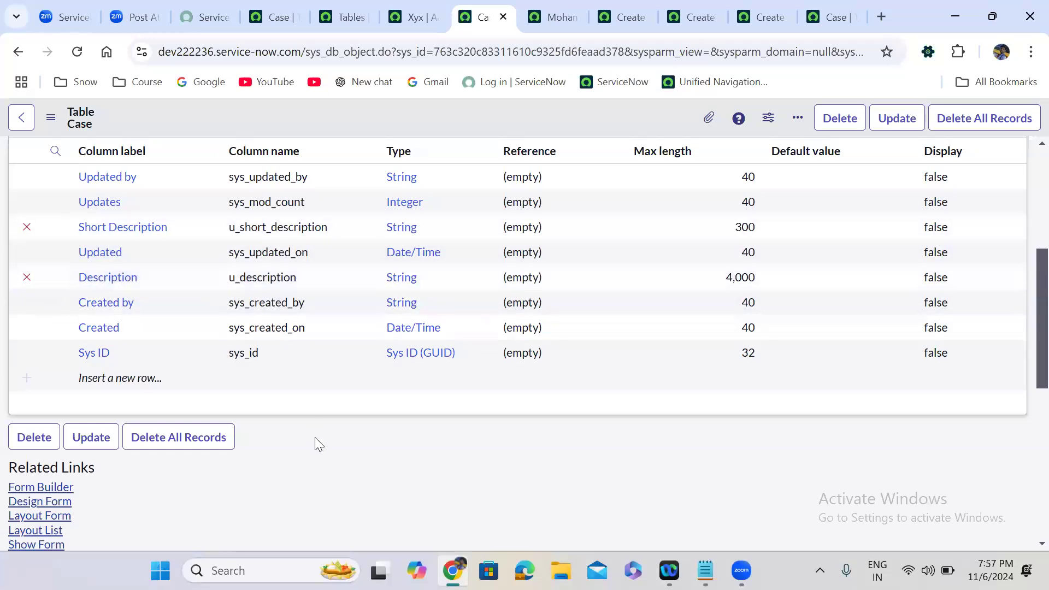
scroll(314, 437, down, 2)
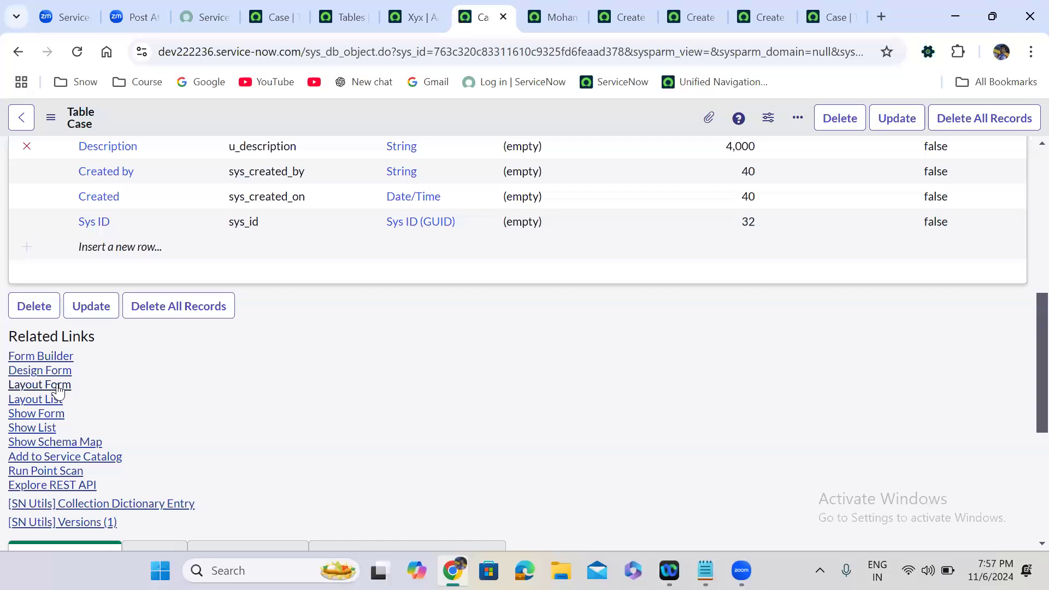
click(39, 359)
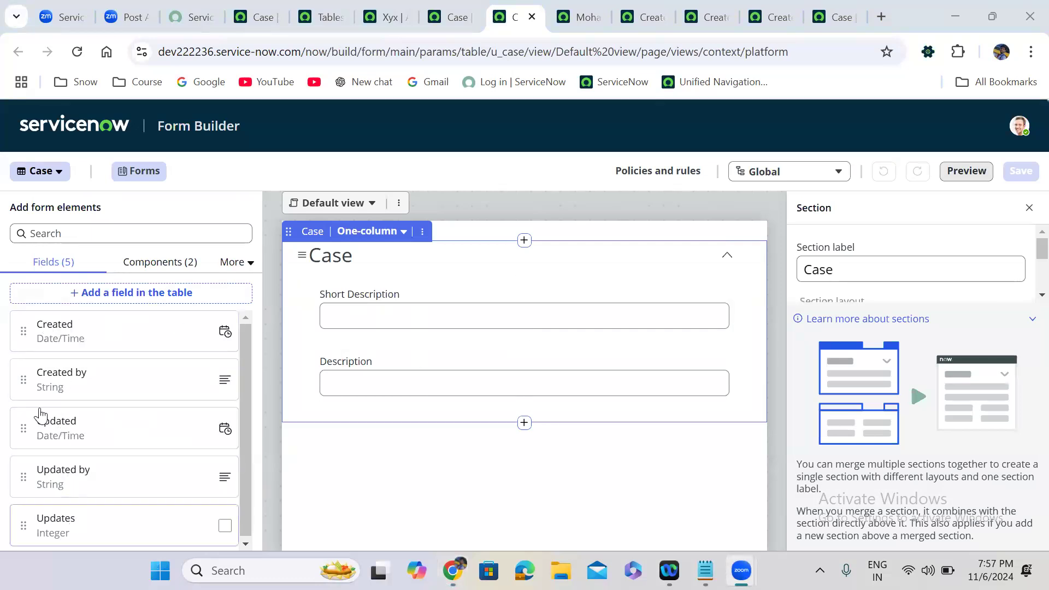
Place Updates, Updated by, Updated, Created and Created by, in that order, beneath Description.
drag(20, 332, 339, 404)
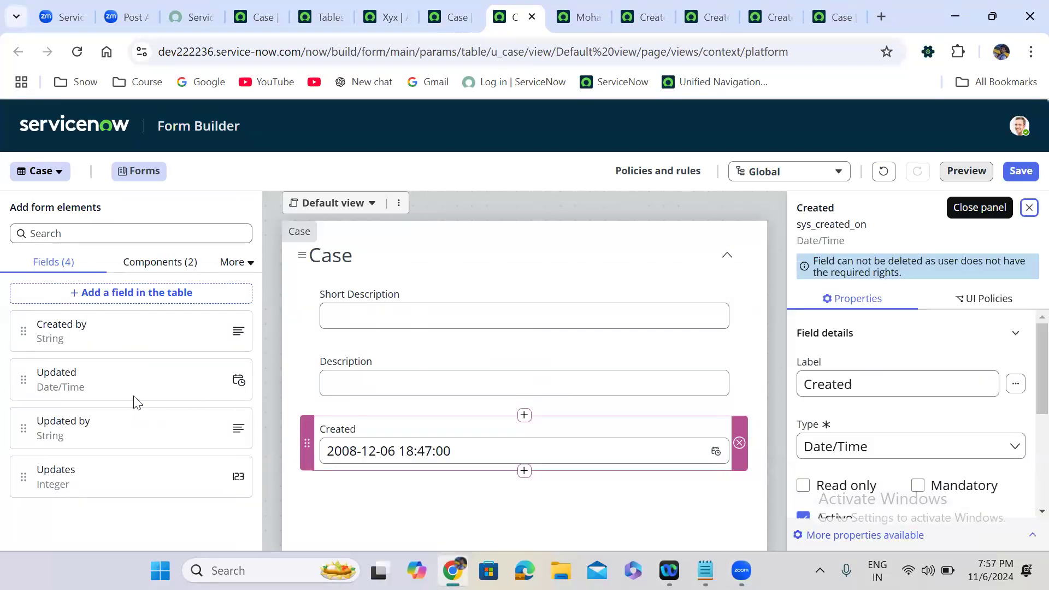
drag(24, 336, 334, 494)
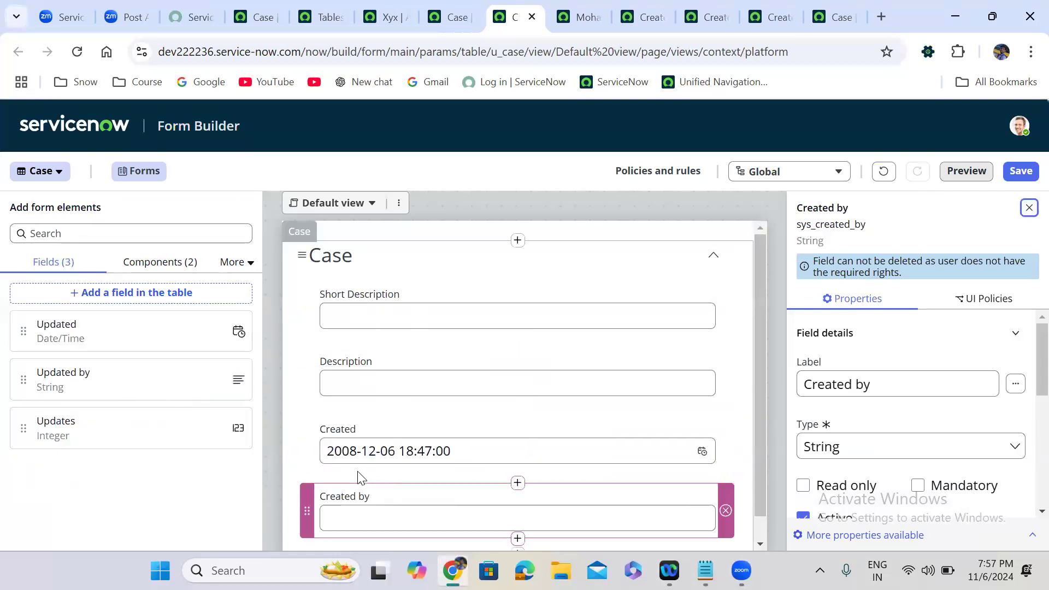
drag(758, 359, 753, 482)
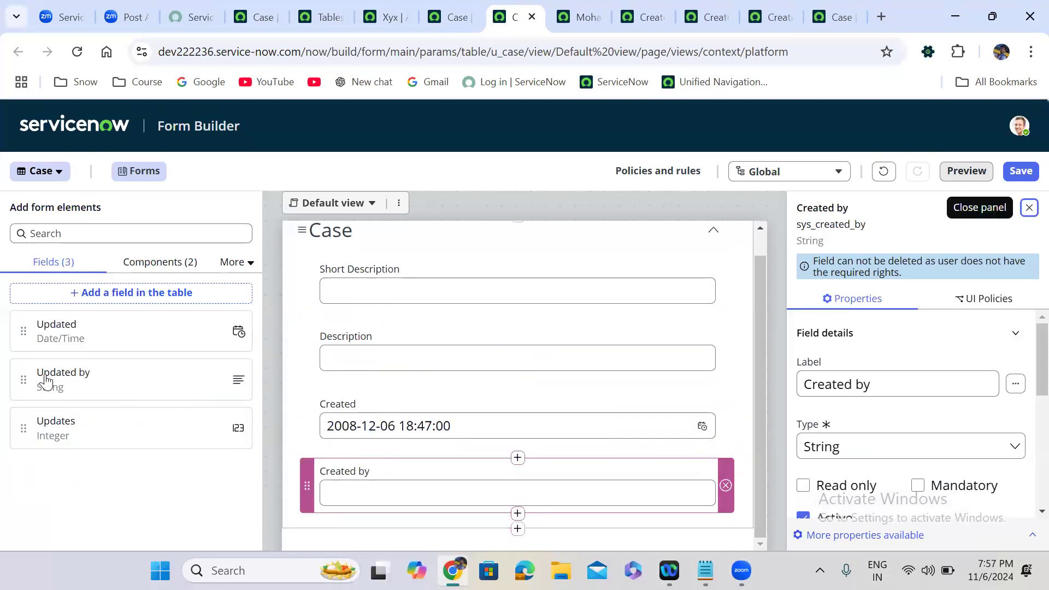
drag(22, 332, 326, 385)
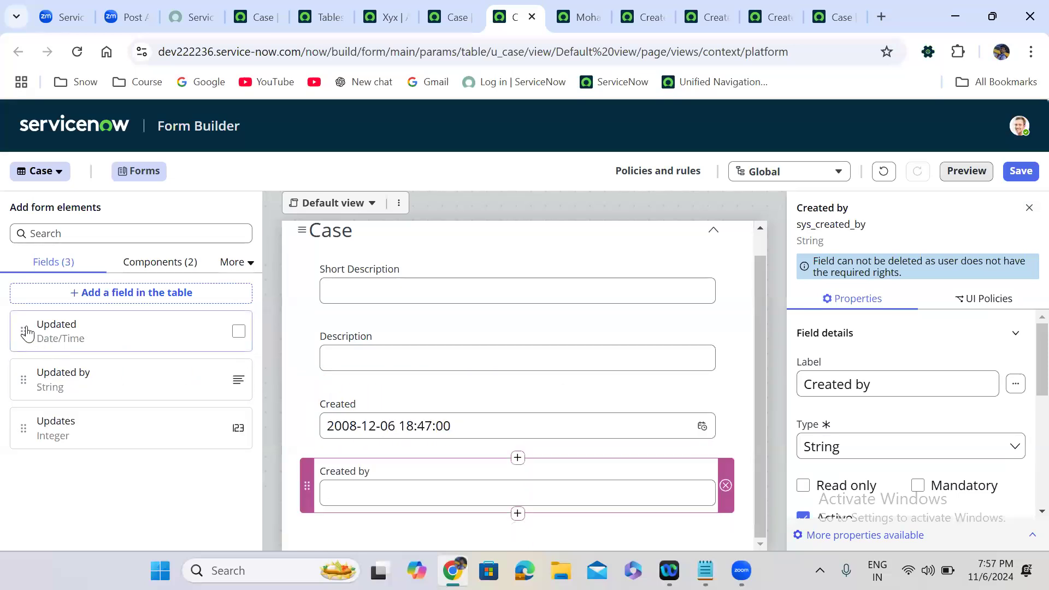
drag(23, 331, 377, 394)
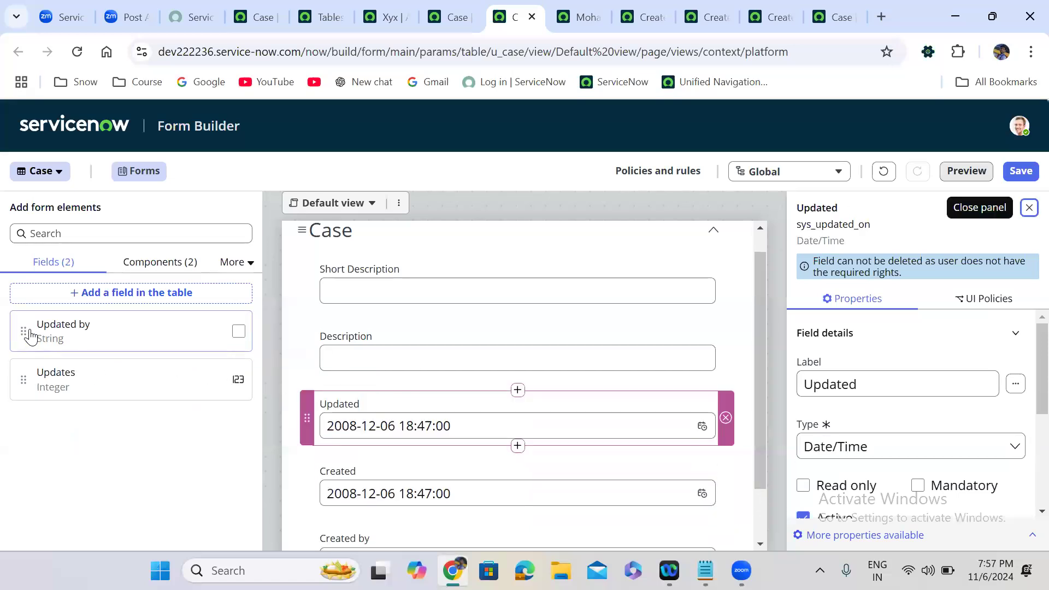
drag(24, 331, 347, 381)
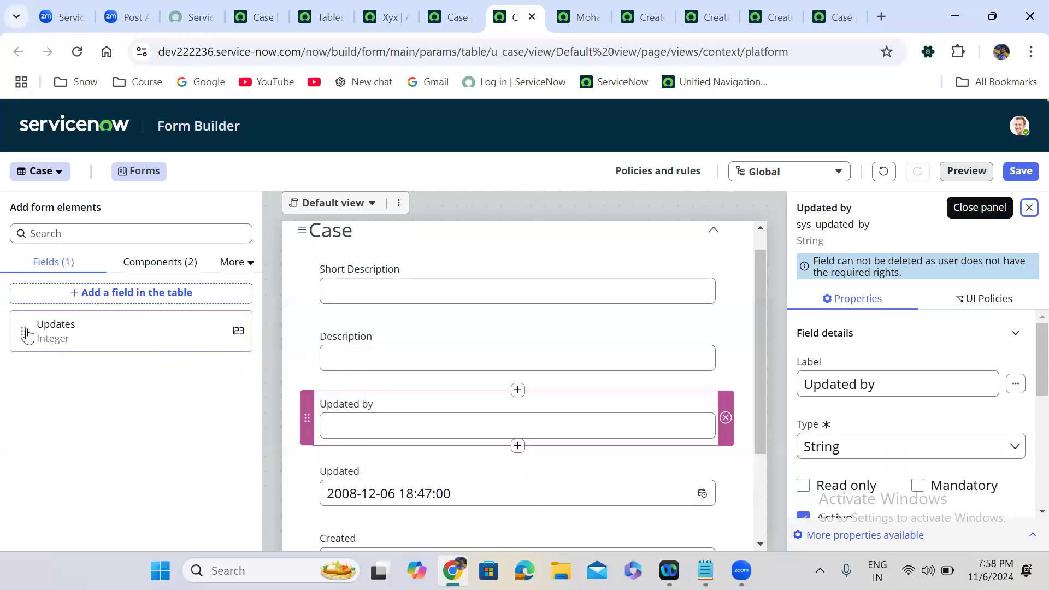
drag(26, 335, 365, 386)
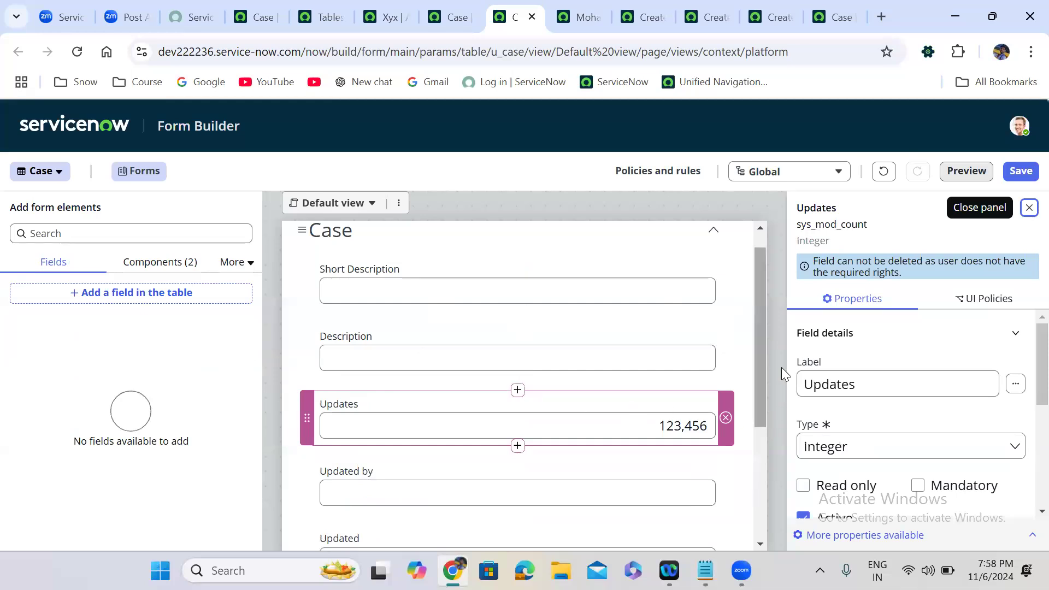
scroll(763, 394, down, 2)
drag(763, 393, 765, 454)
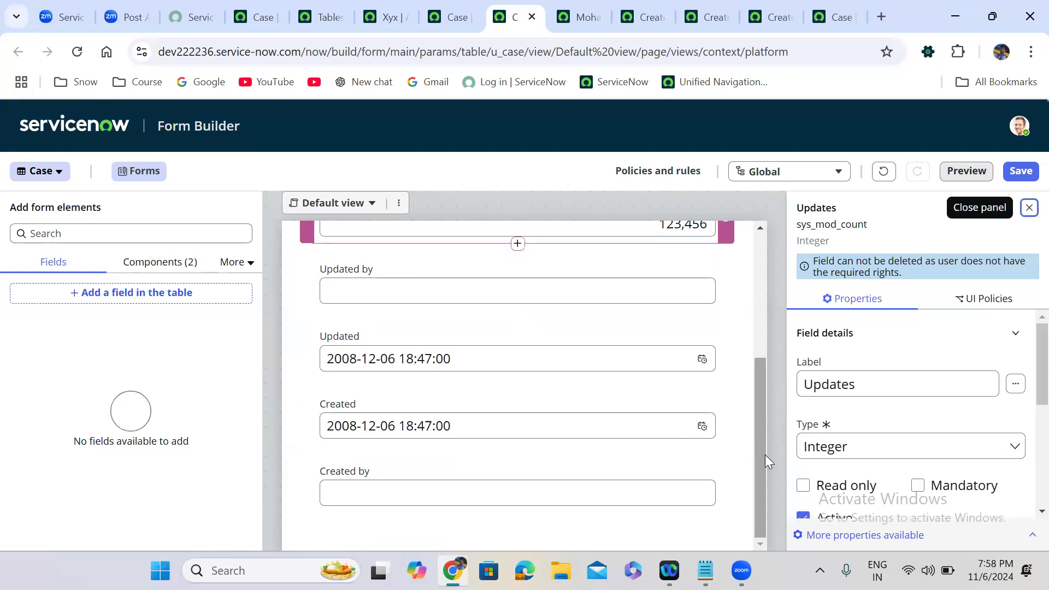
drag(757, 476, 749, 361)
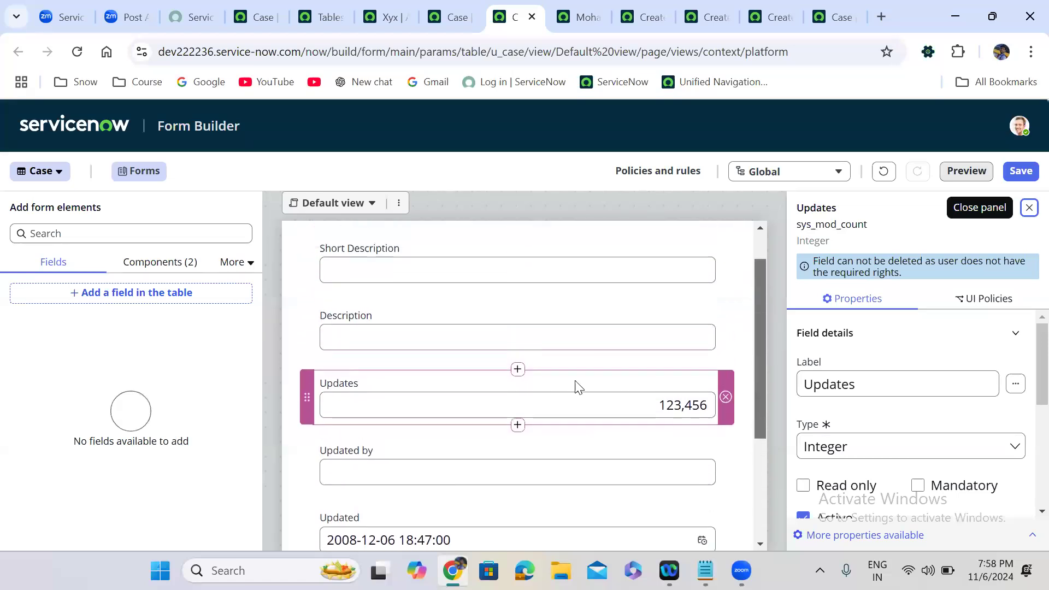
scroll(546, 383, up, 1)
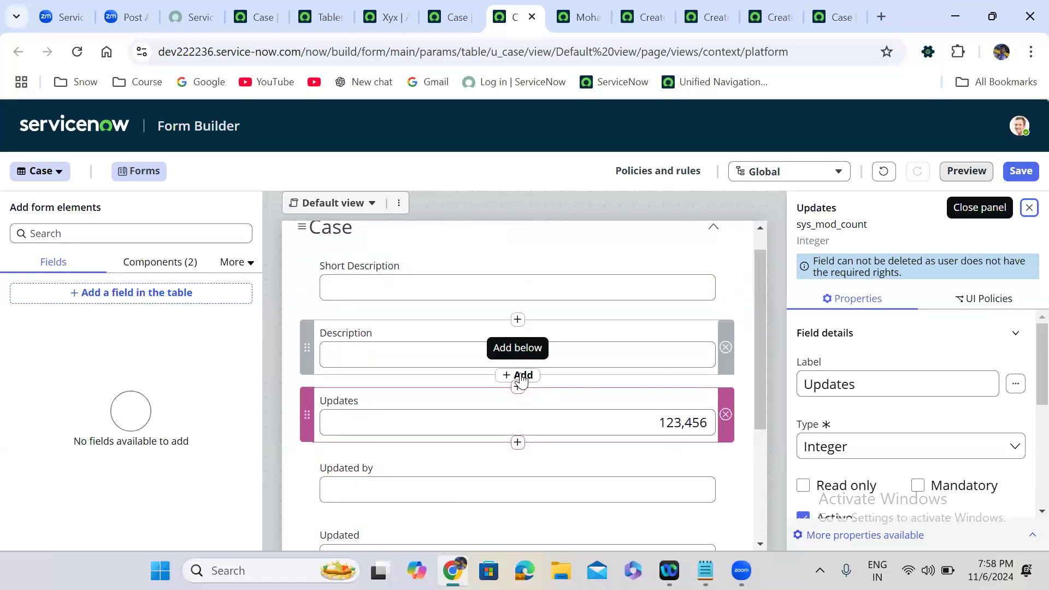
Start a new Case table field below Description labelled 'Resolution Code' (u_resolution_code).
click(522, 377)
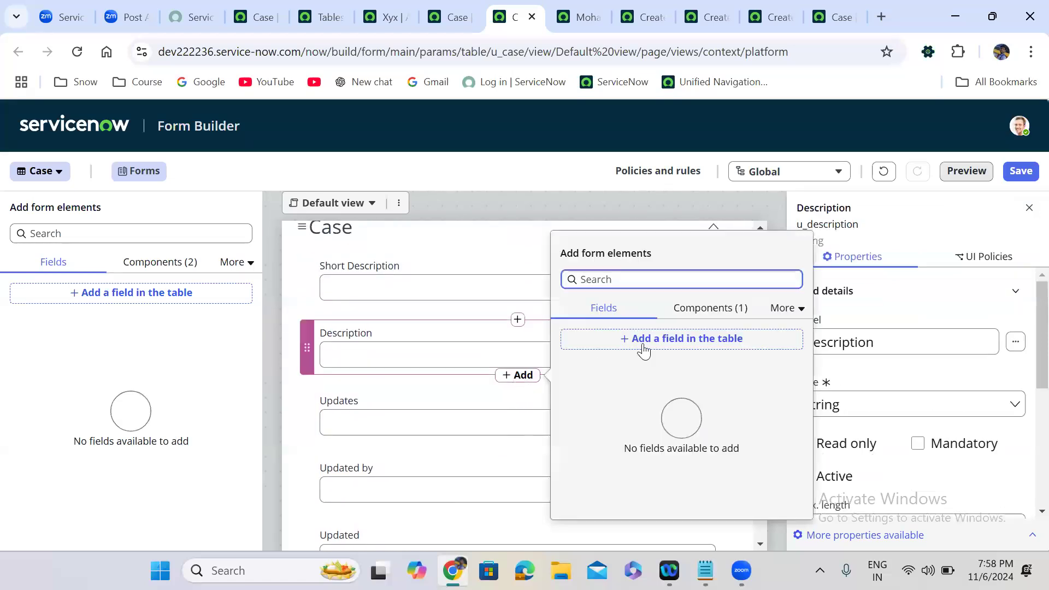
click(679, 338)
click(288, 281)
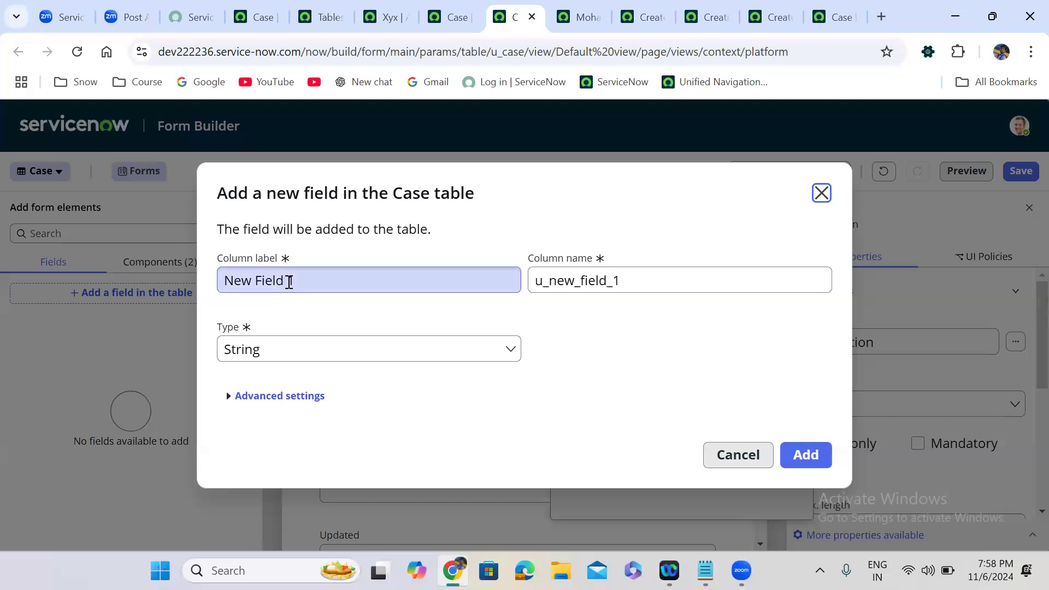
key(ctrl+a)
key(BackSpace)
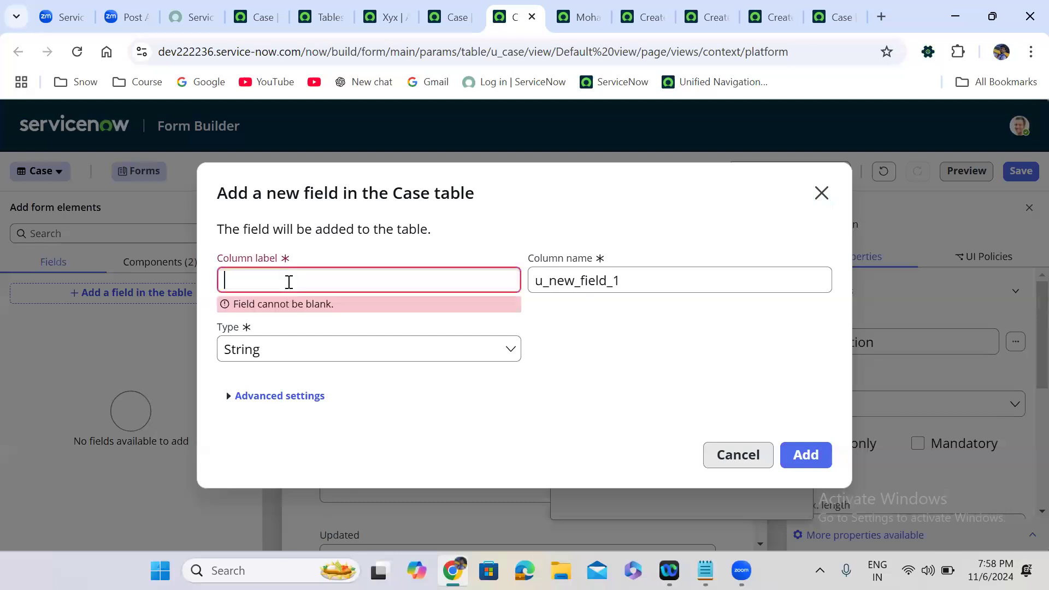
text(Resolution Code)
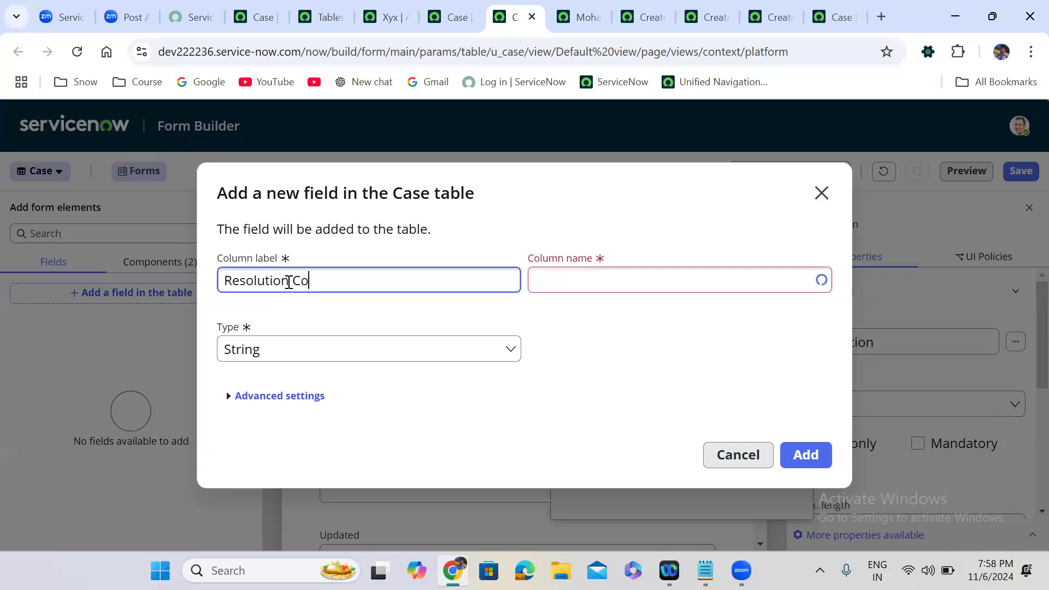
click(245, 356)
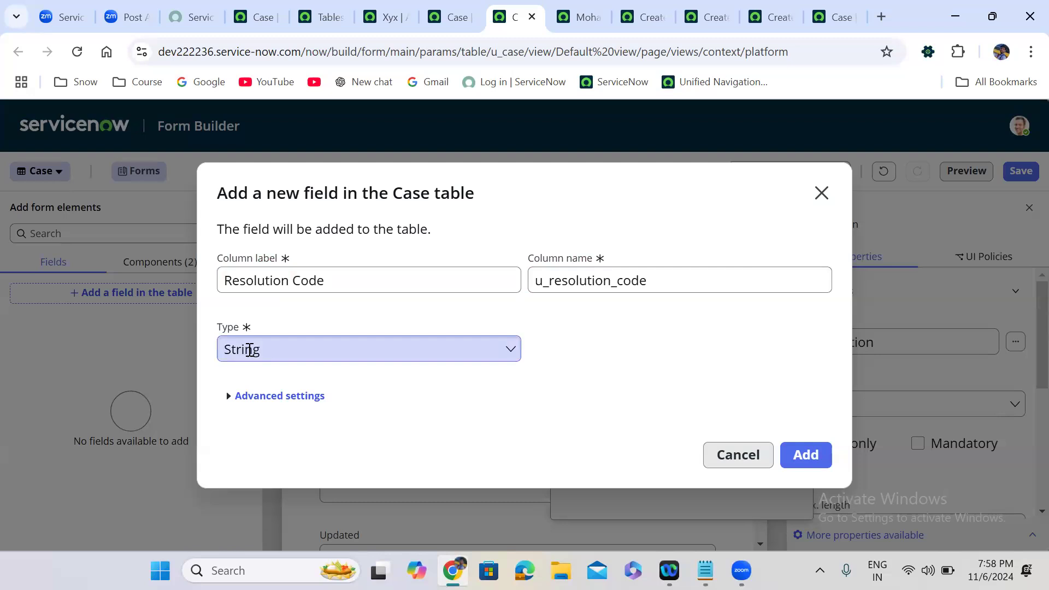
click(247, 285)
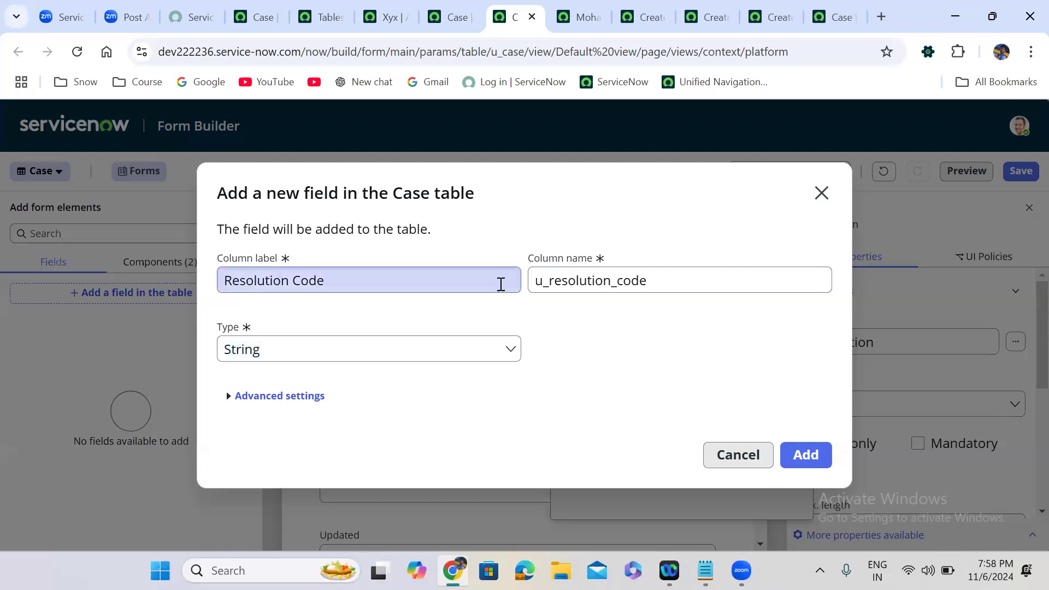
click(565, 283)
Create the Resolution Code String field on the form and save the Case form.
click(803, 453)
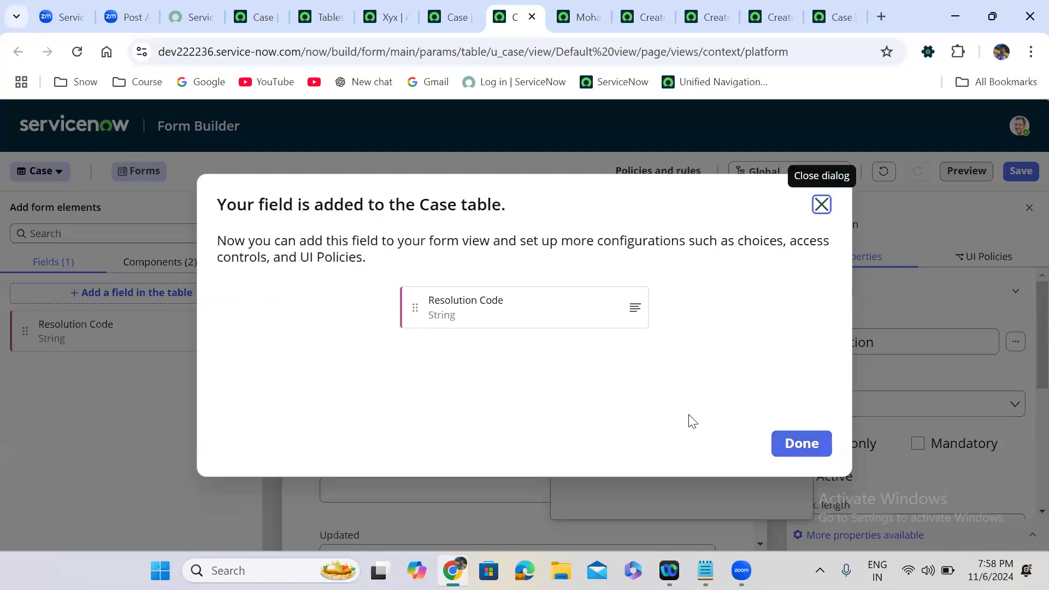
click(801, 443)
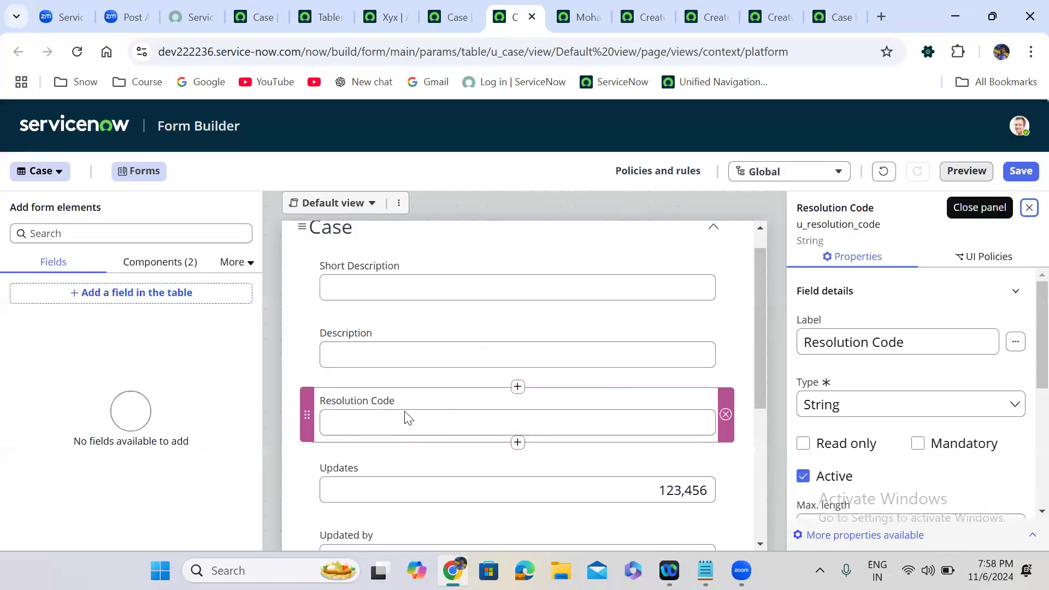
click(1021, 171)
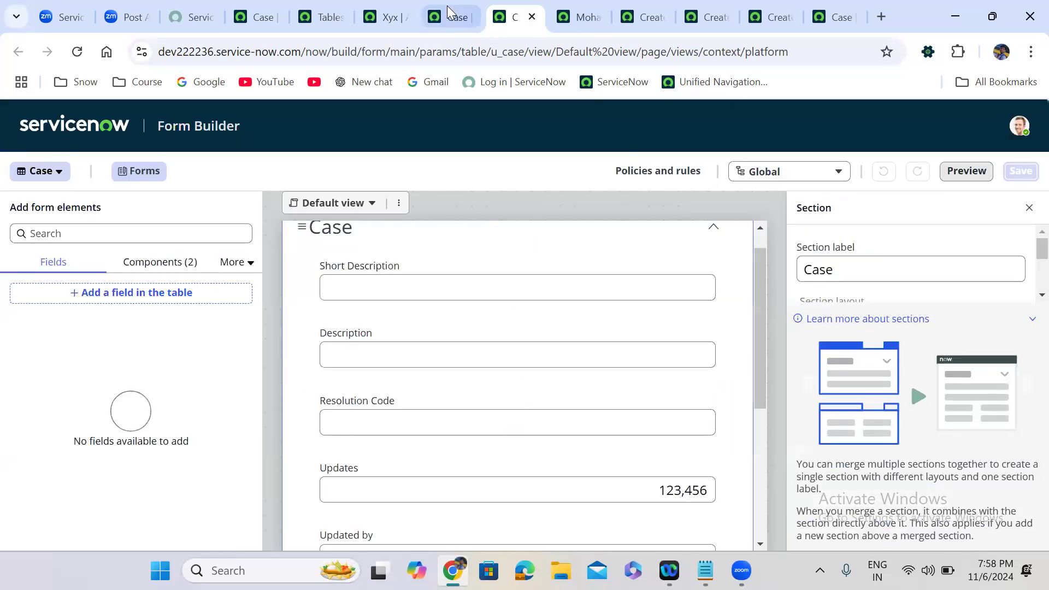
click(447, 6)
Reload the Case table record to confirm the Resolution Code column, then return to Form Builder.
click(78, 53)
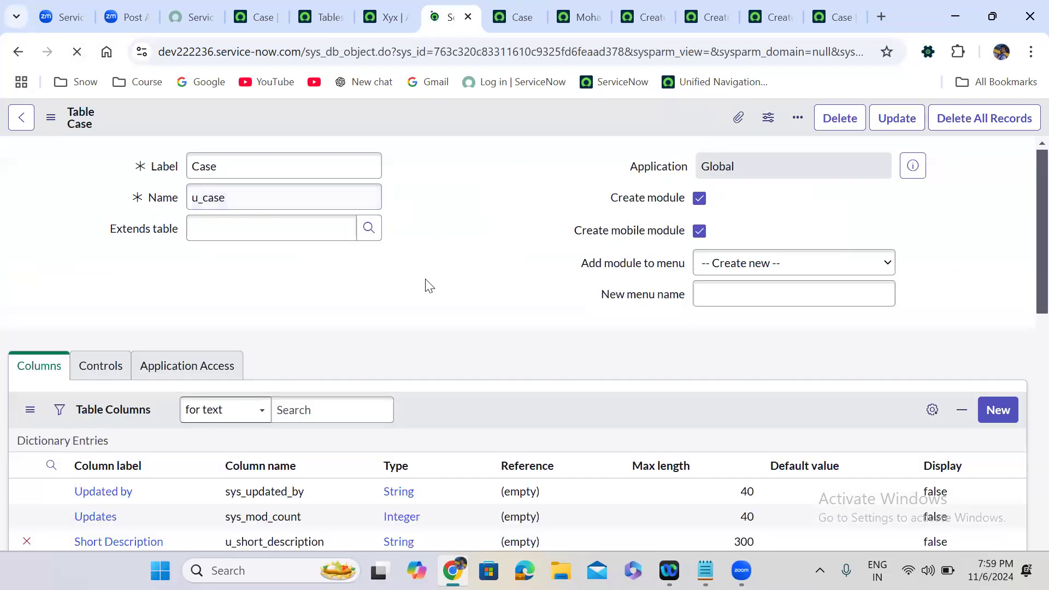
scroll(427, 284, down, 5)
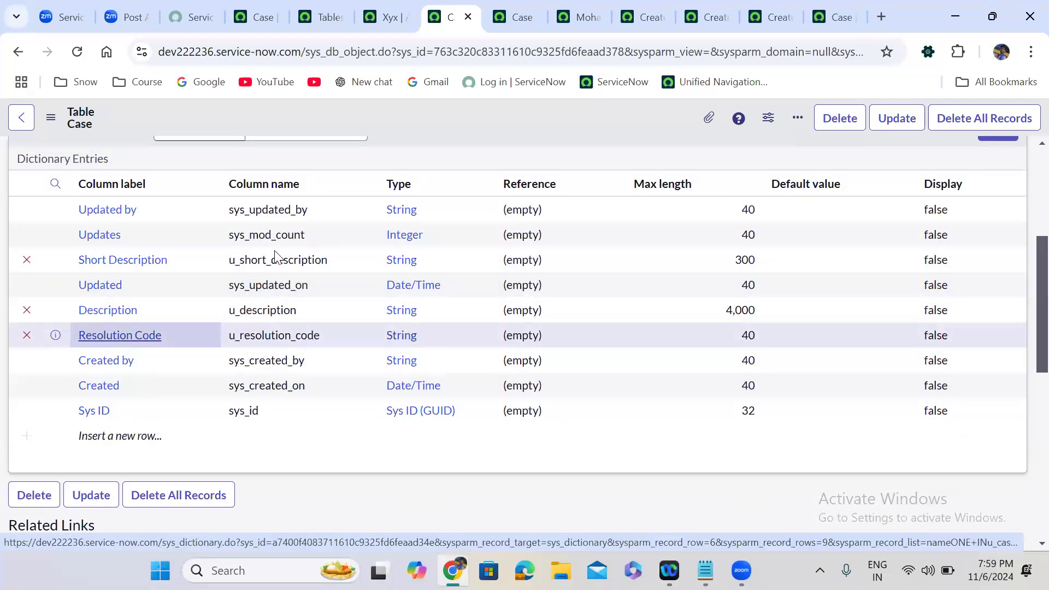
click(507, 16)
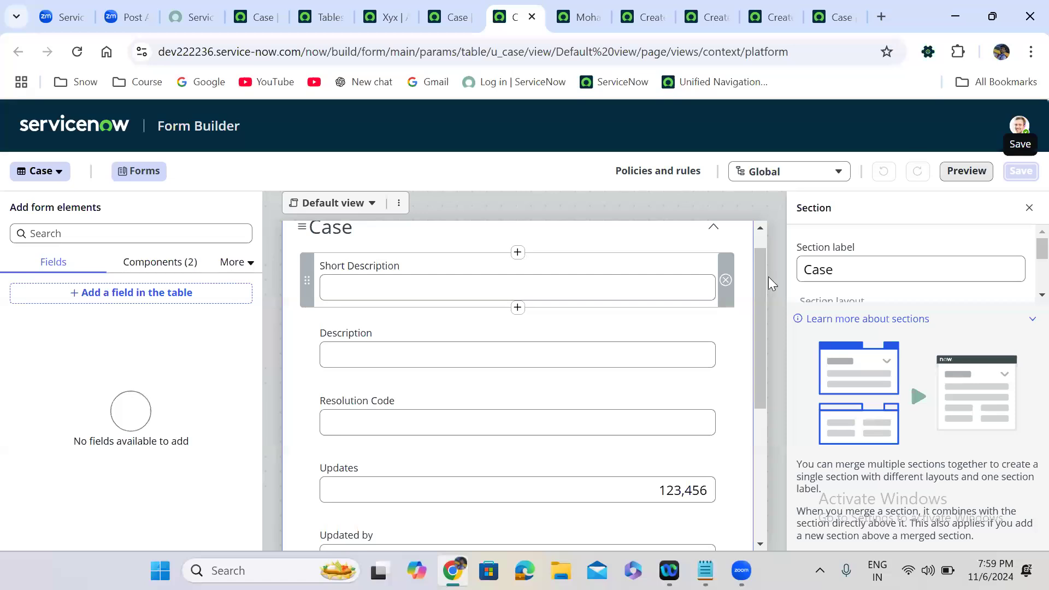
Create a Choice field labelled 'Category' (u_category) below Resolution Code on the Case form.
drag(760, 271, 761, 317)
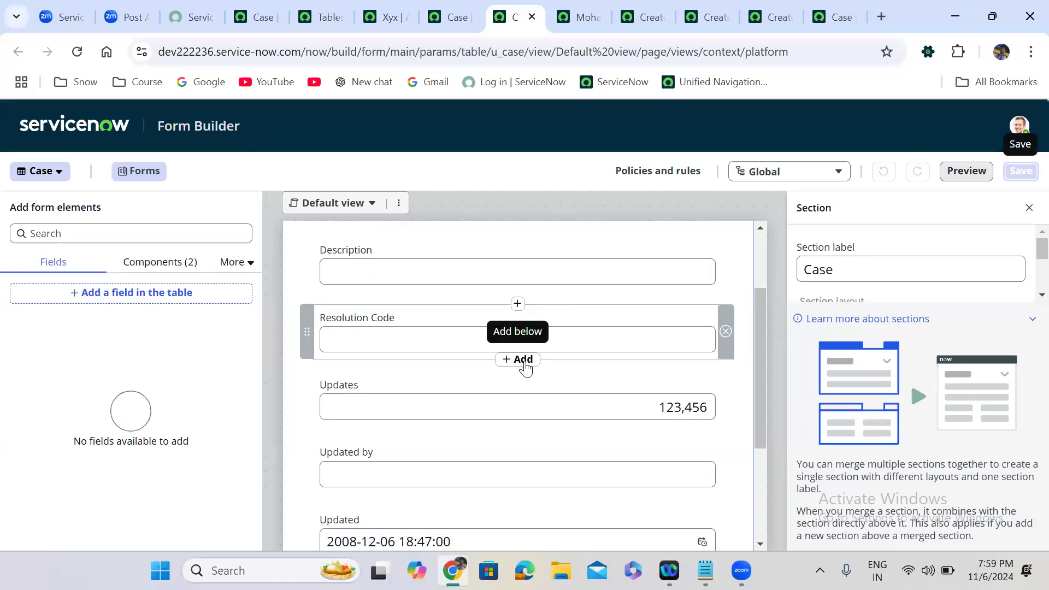
click(522, 361)
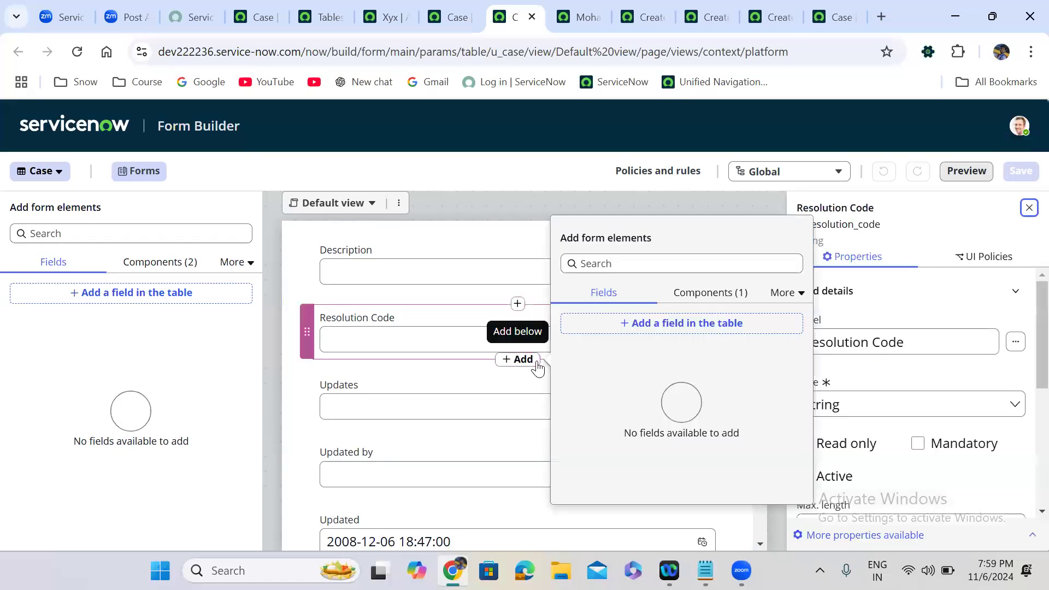
click(661, 324)
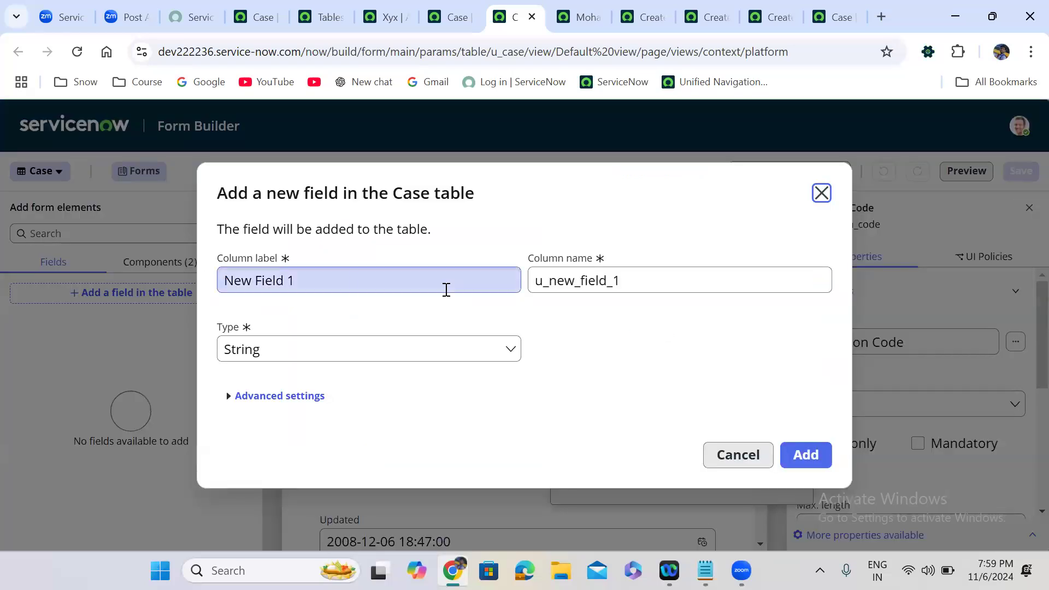
key(Tab)
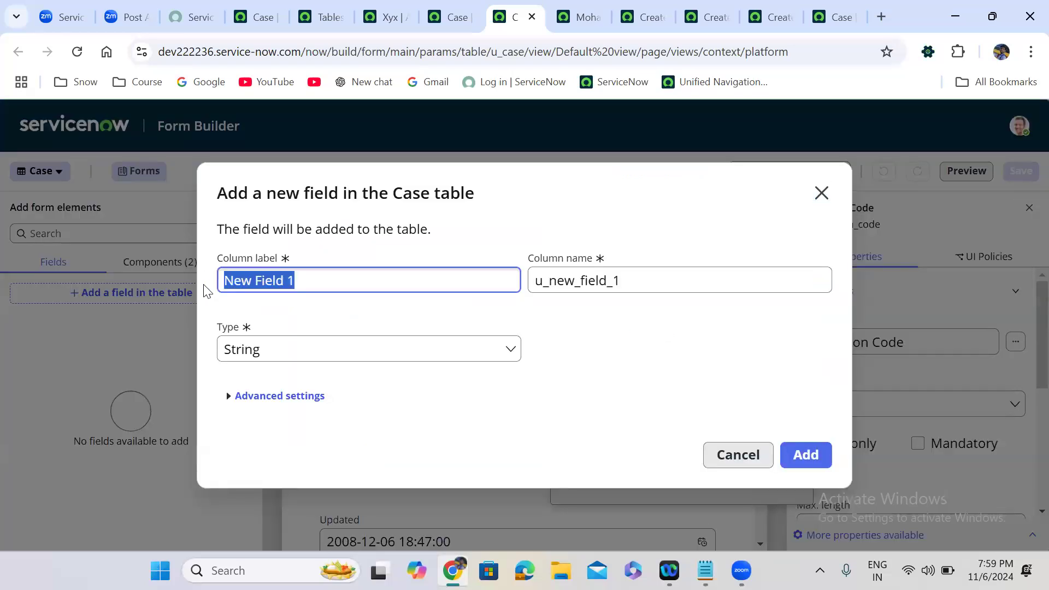
text(Category)
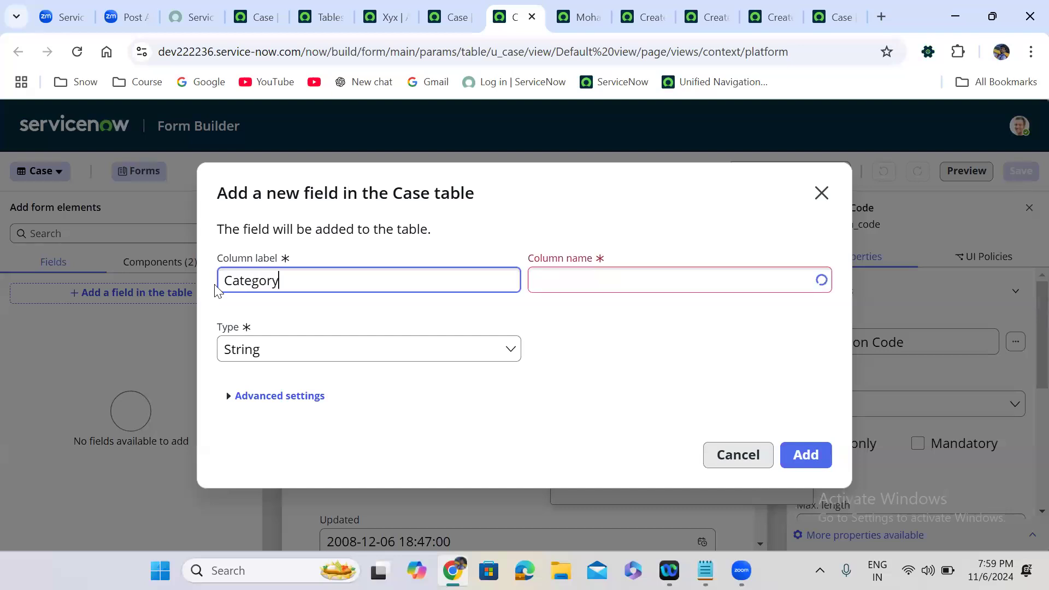
click(314, 359)
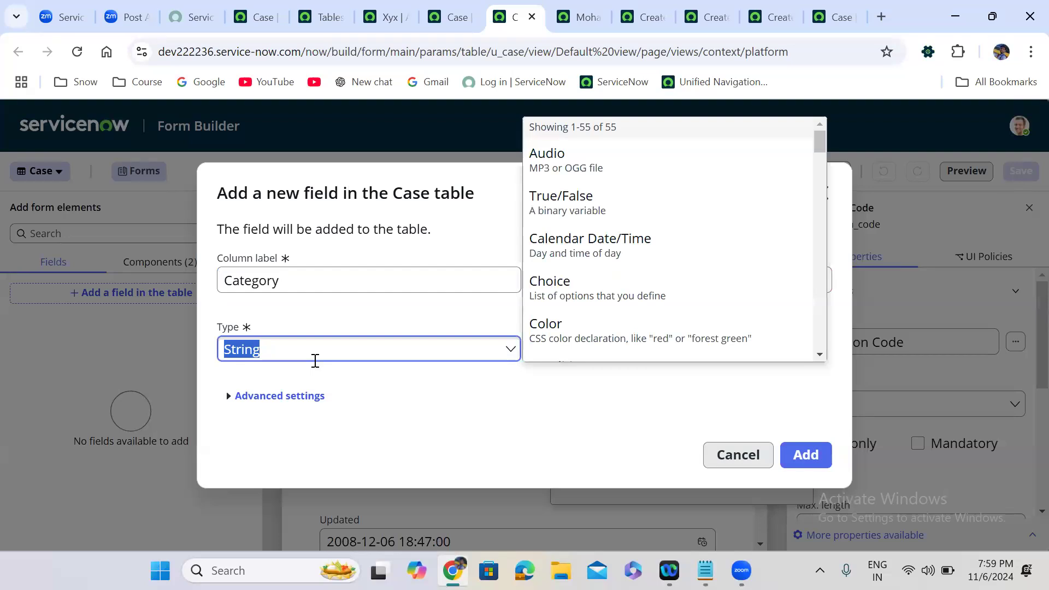
click(649, 288)
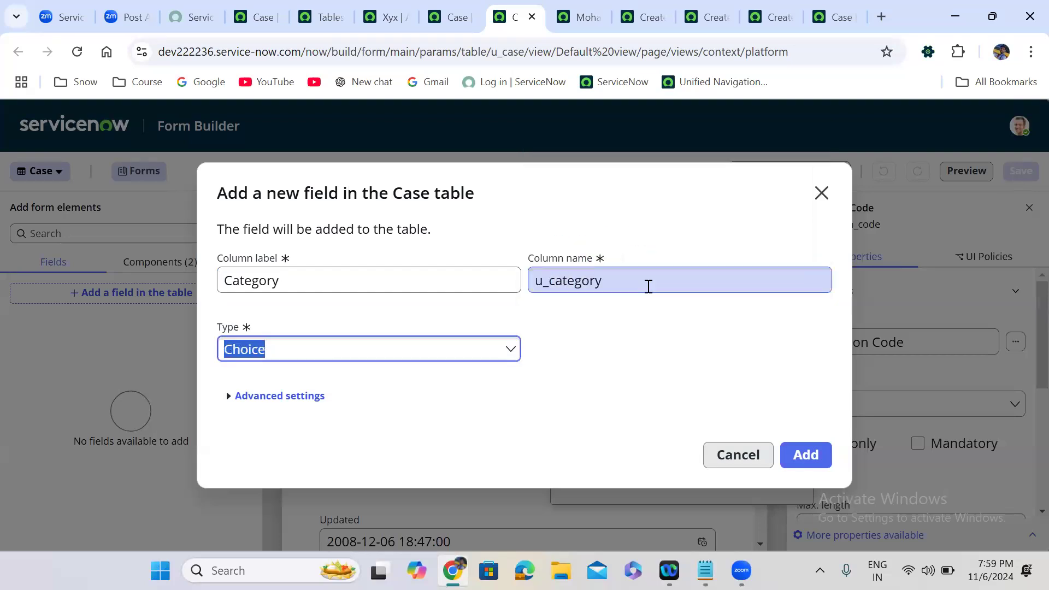
click(801, 458)
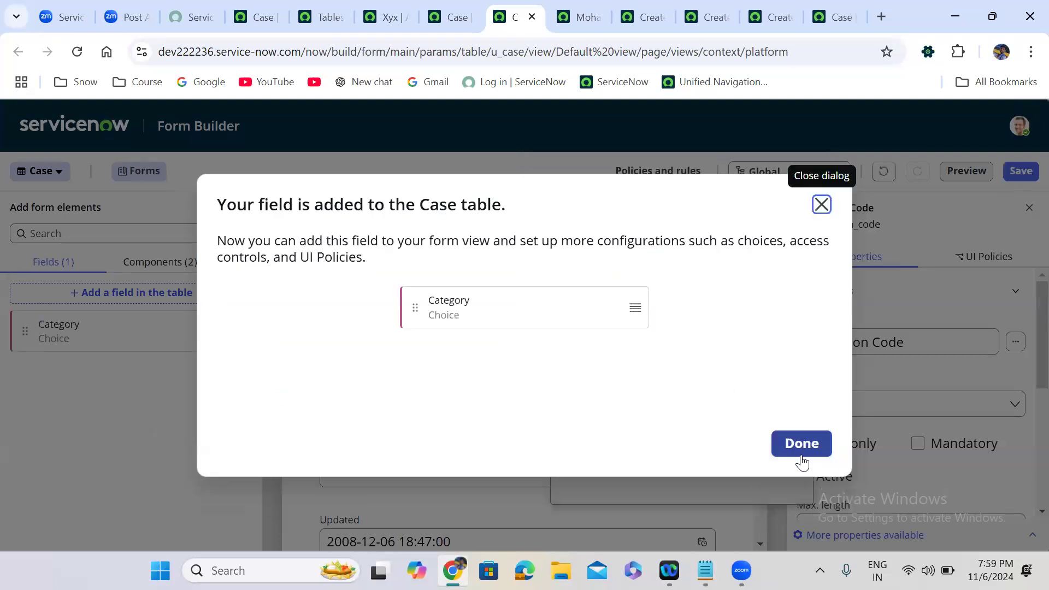
click(801, 456)
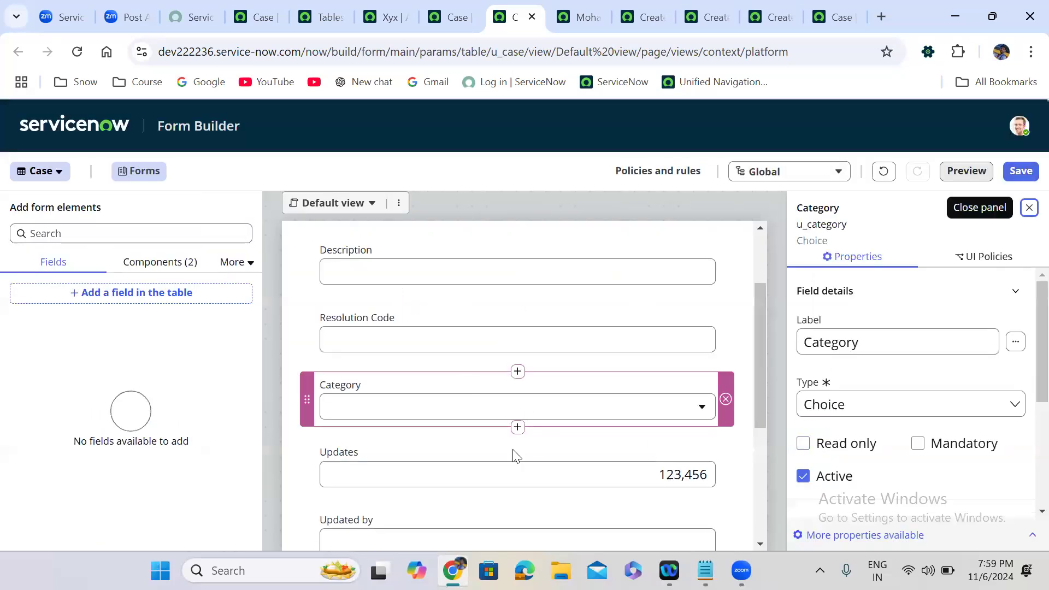
Create a Choice field labelled 'Sub Category' (u_sub_category) directly below Category.
click(518, 428)
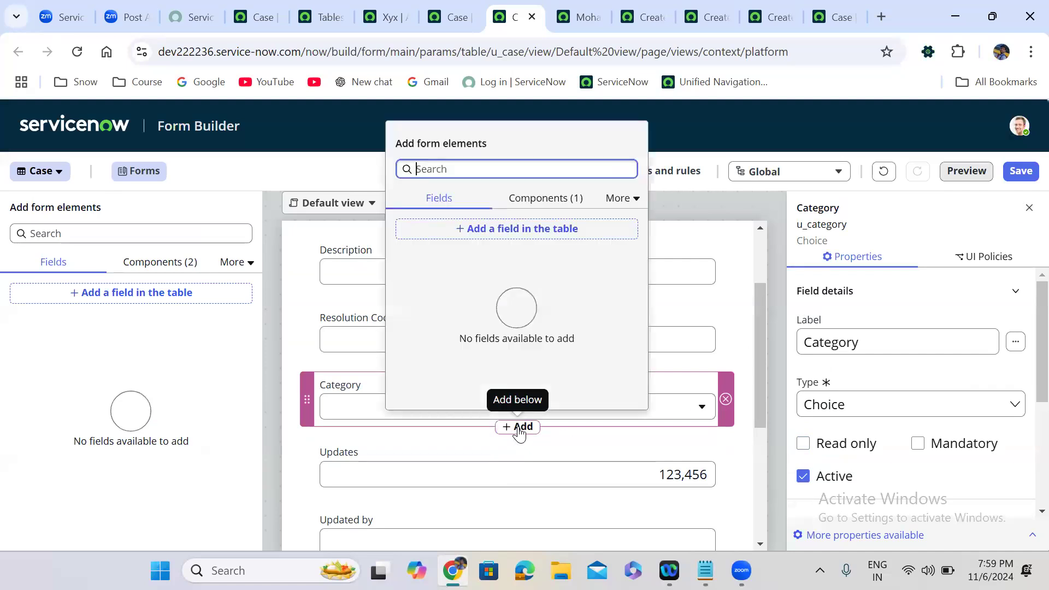
click(508, 230)
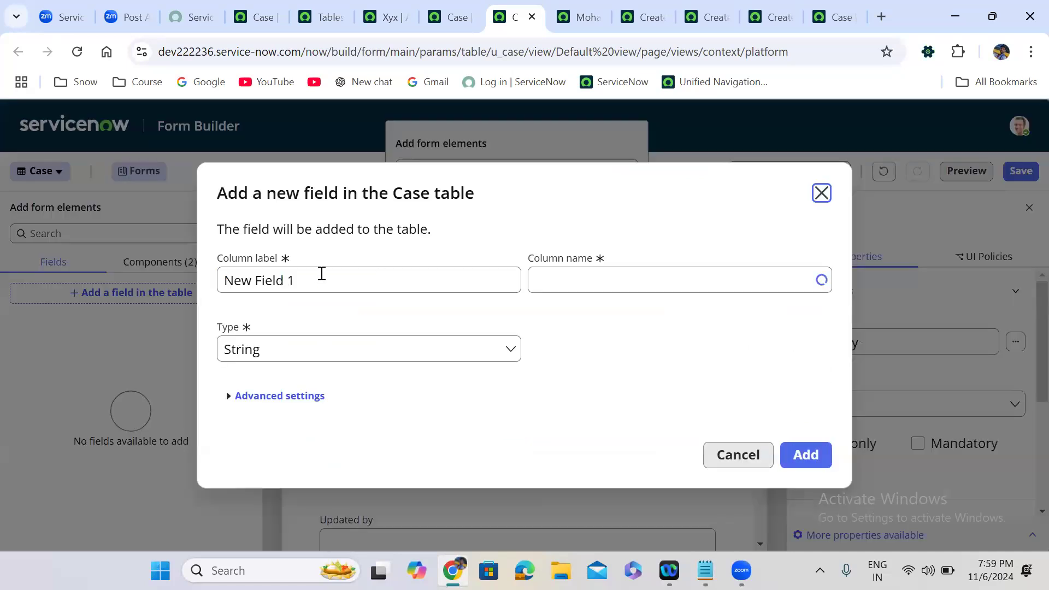
triple_click(319, 274)
text(S)
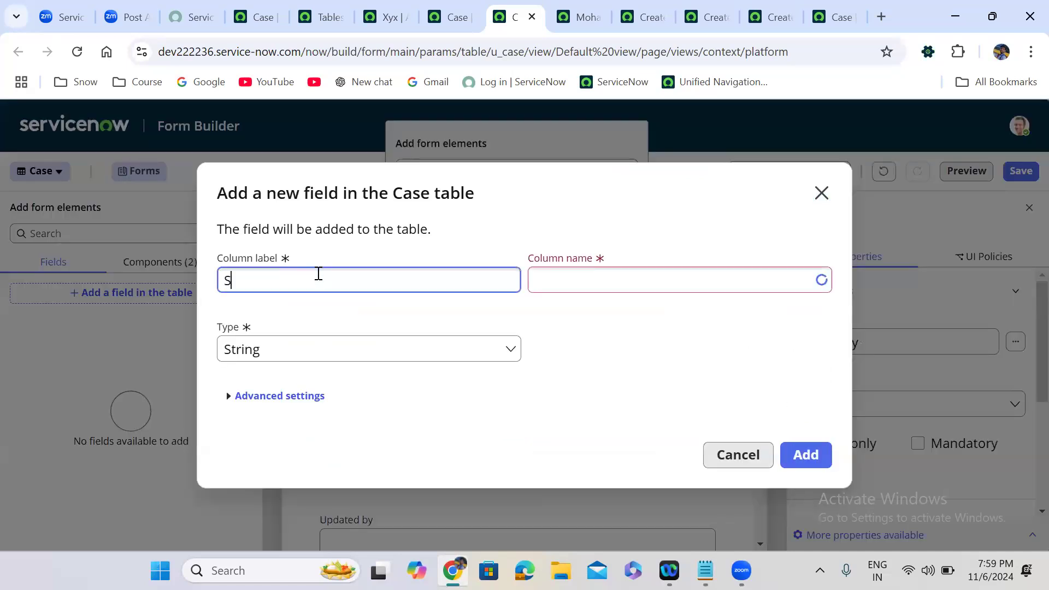
text(ub Cate)
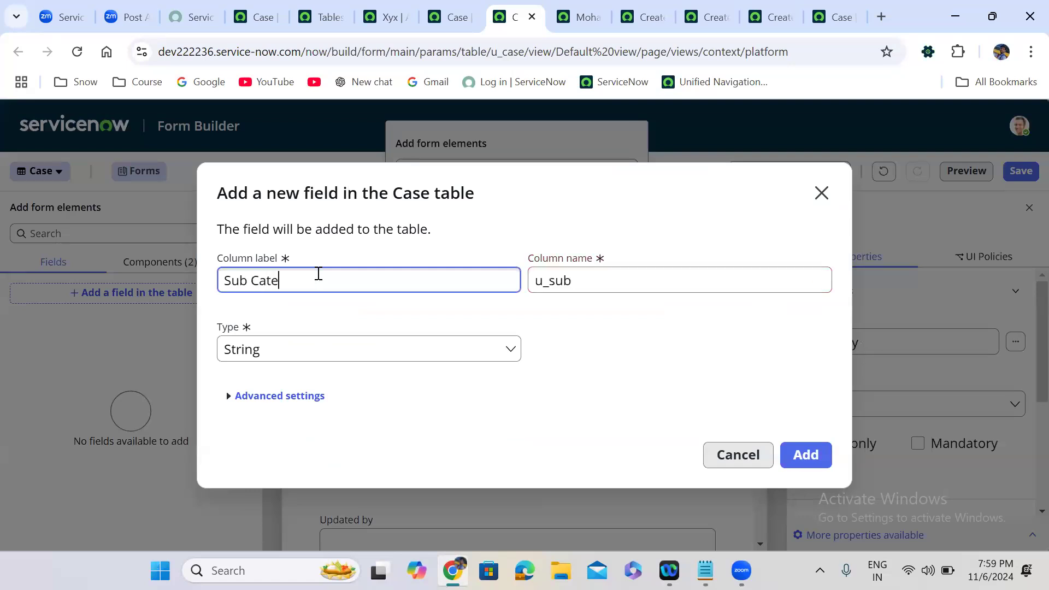
text(gory)
click(556, 328)
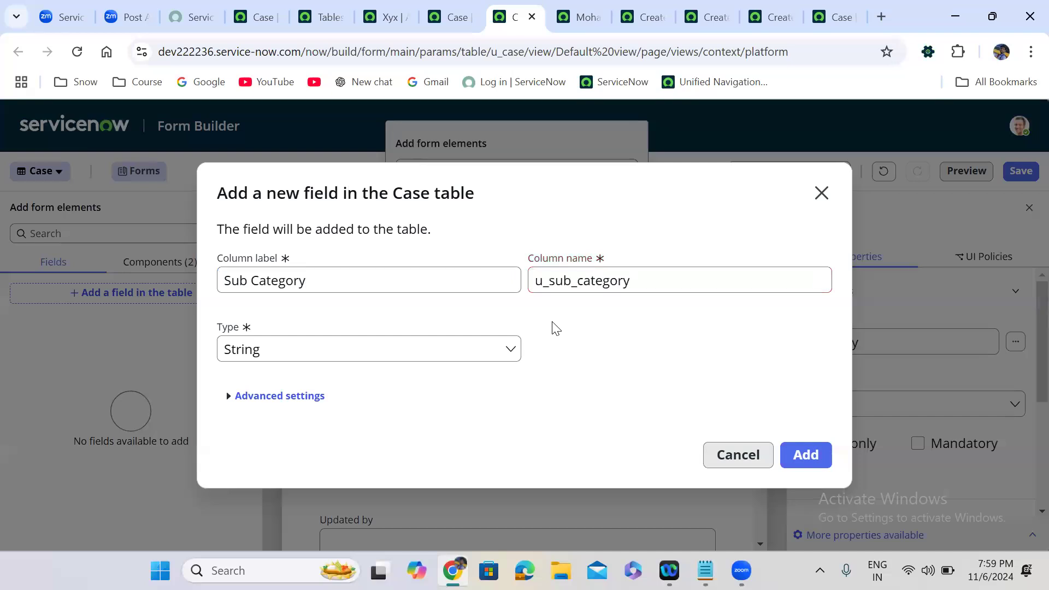
click(390, 355)
text(choi)
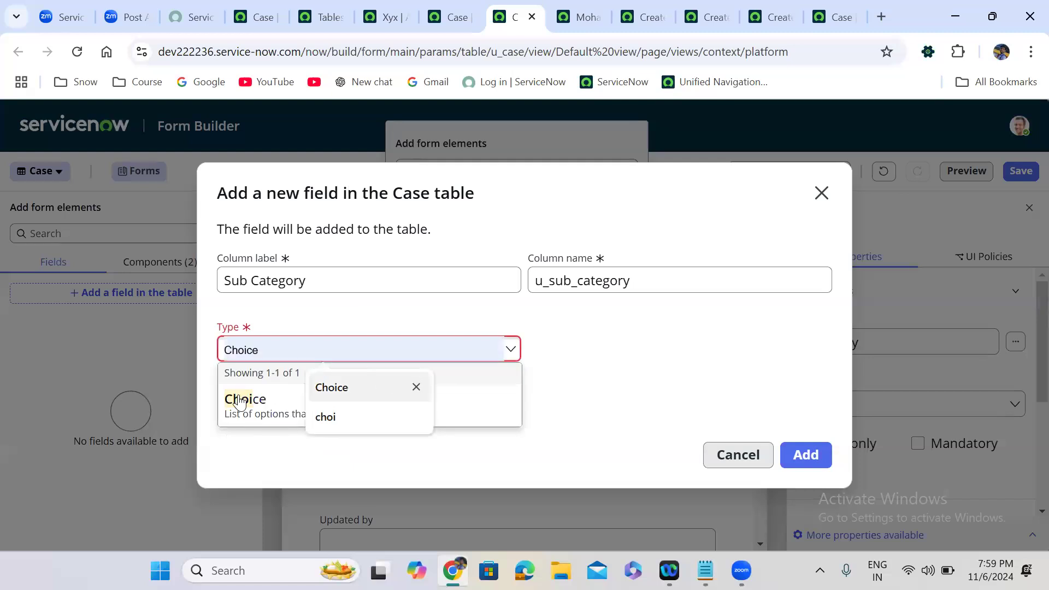
click(240, 400)
click(813, 461)
click(800, 445)
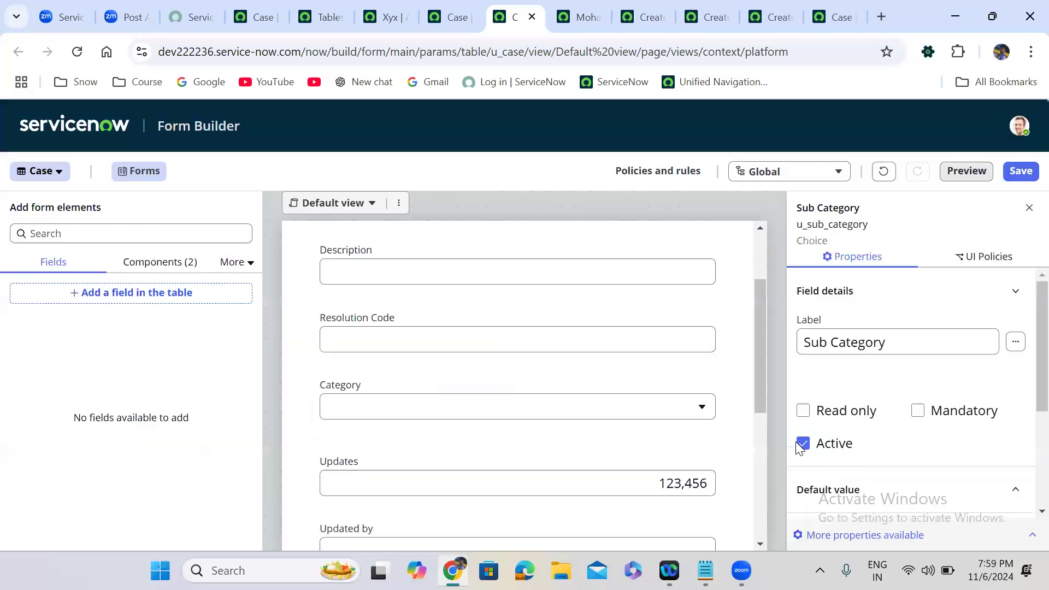
drag(757, 332, 760, 409)
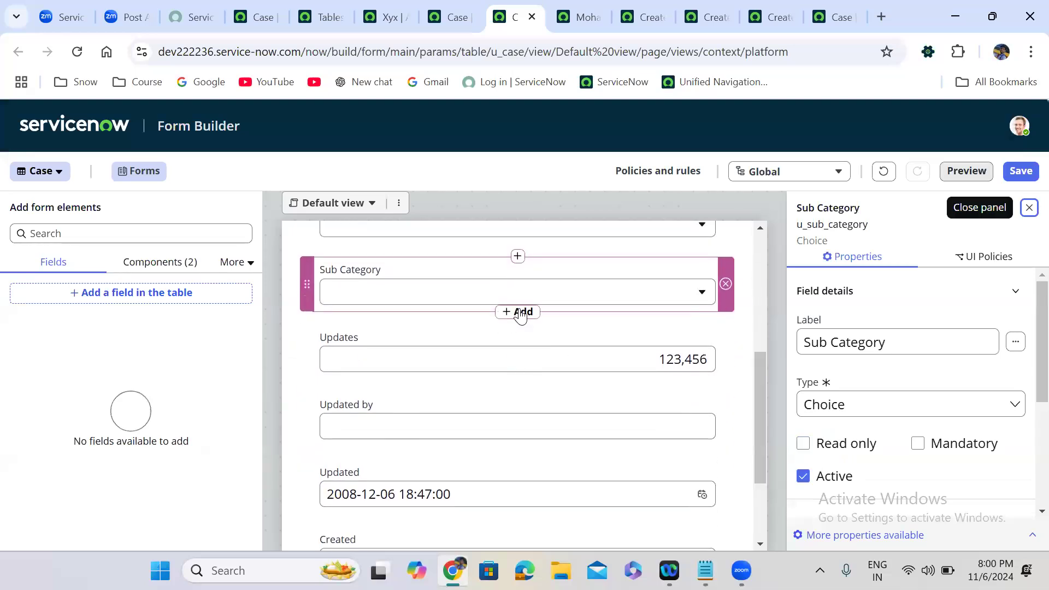
click(520, 313)
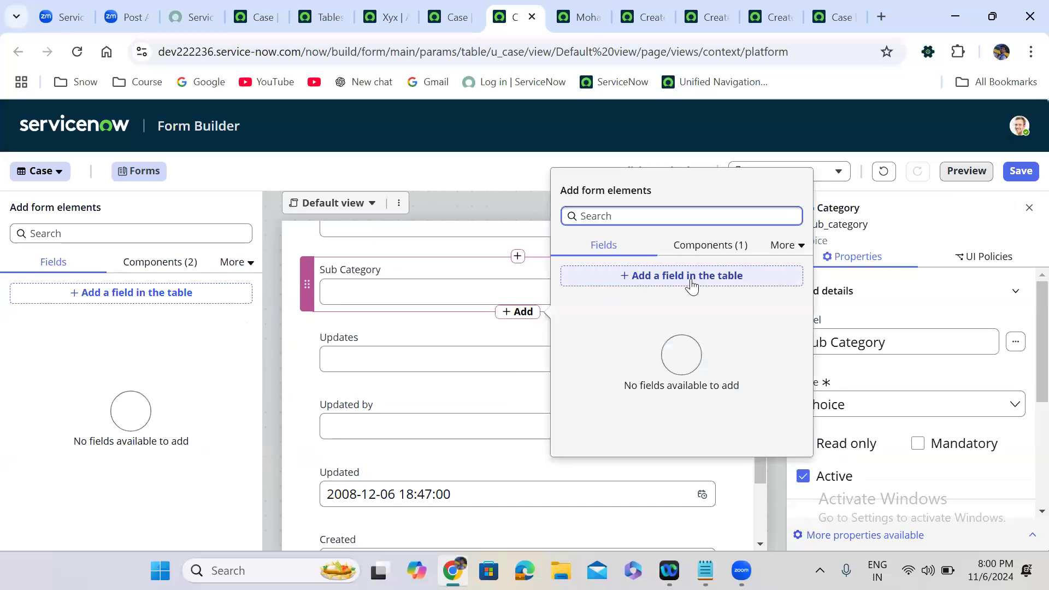
Create a 'Contact Type' Choice field (u_contact_type) below Sub Category, then insert another element beneath it.
click(665, 270)
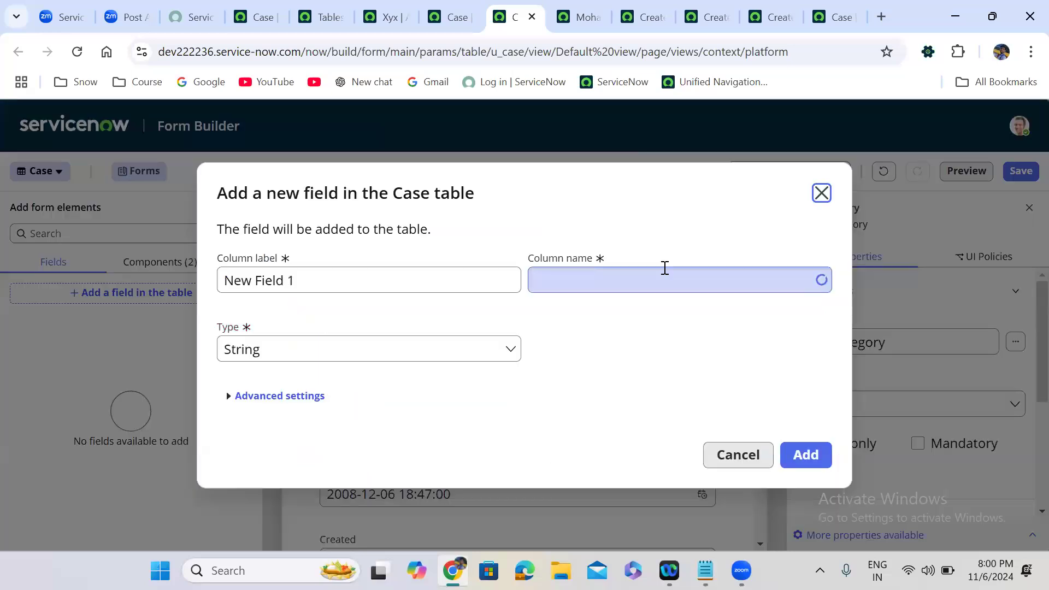
triple_click(347, 283)
text(Contact Type)
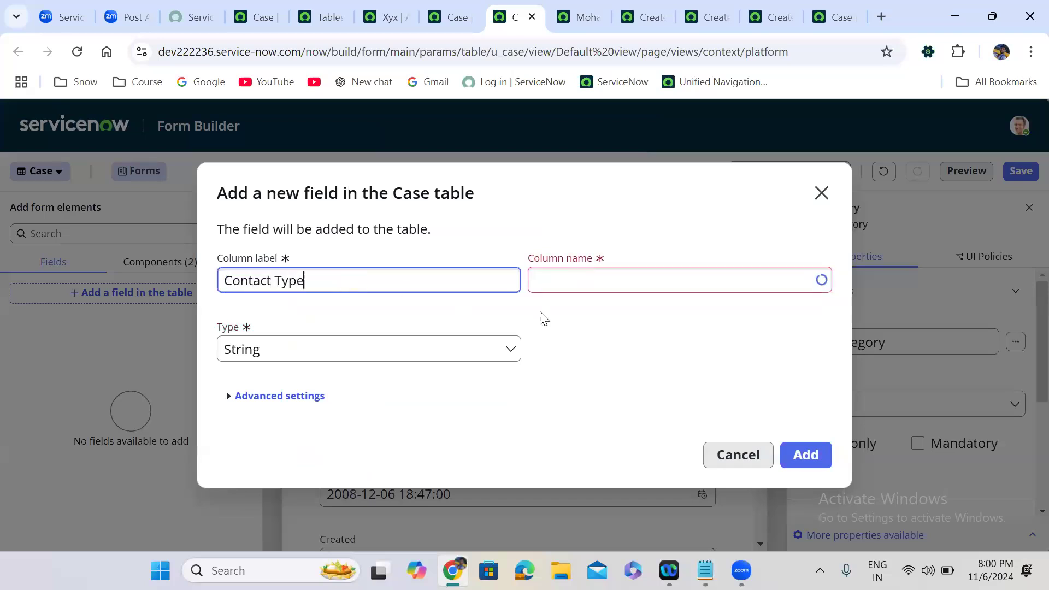
click(600, 327)
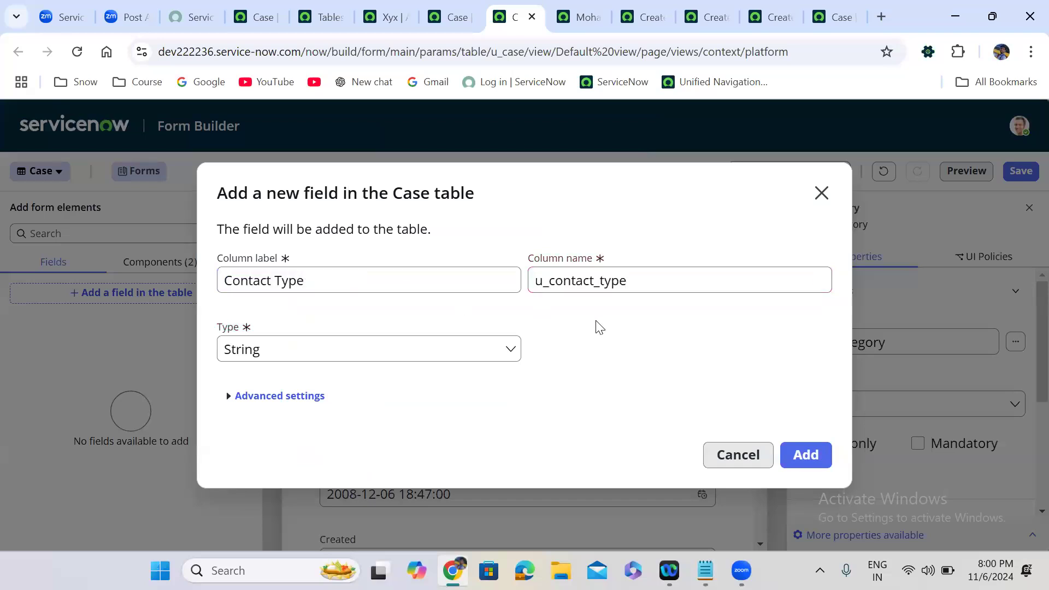
click(277, 354)
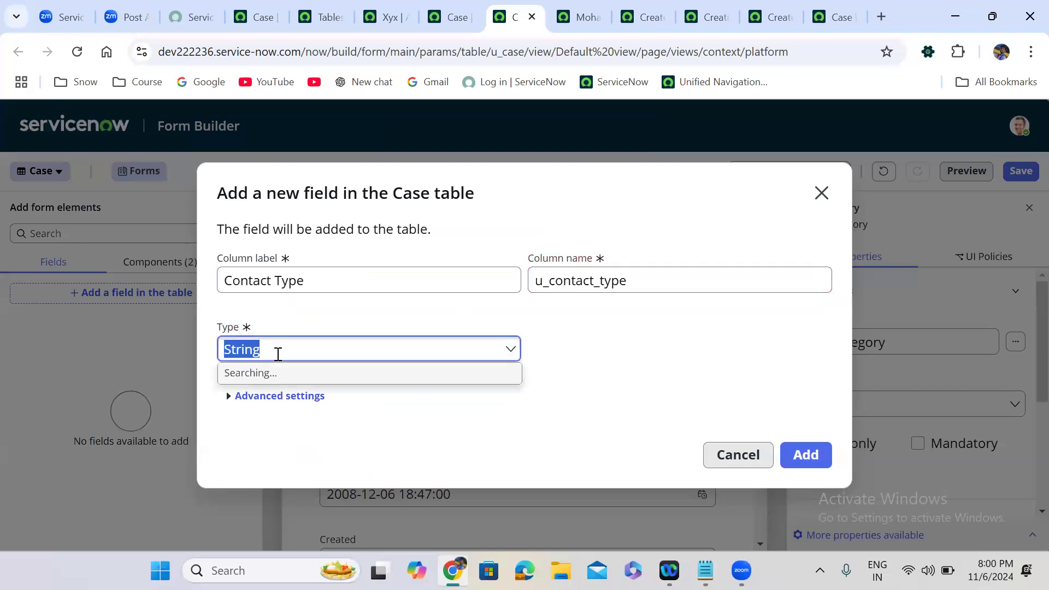
text(choi)
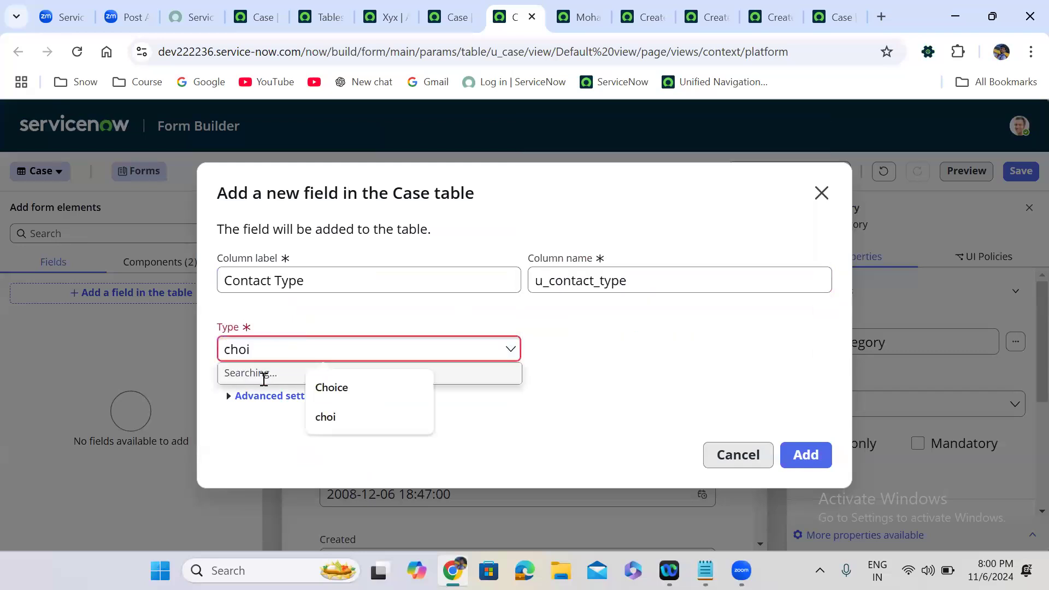
click(264, 405)
click(806, 456)
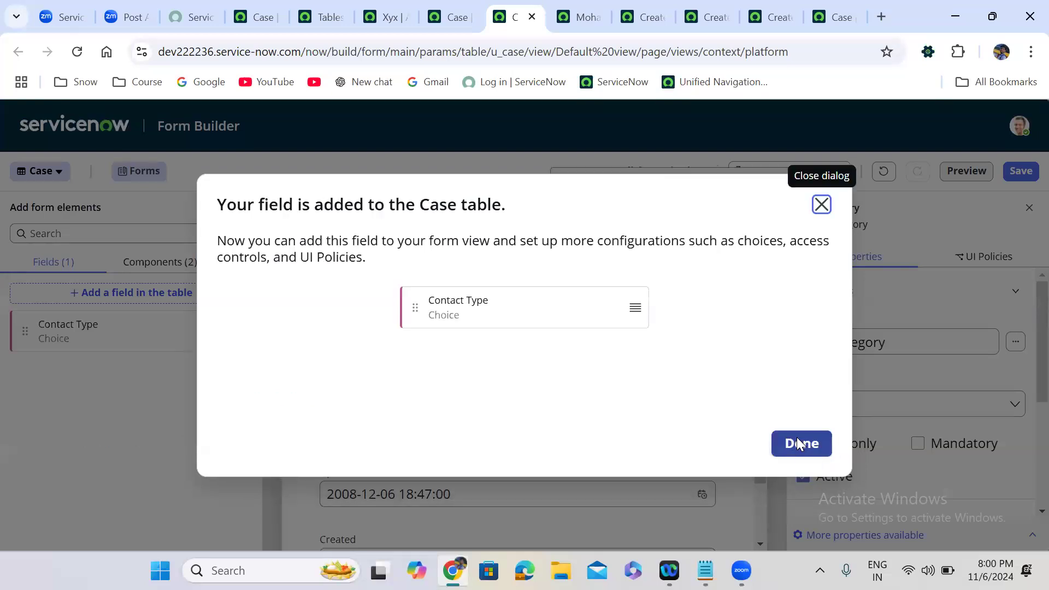
click(798, 442)
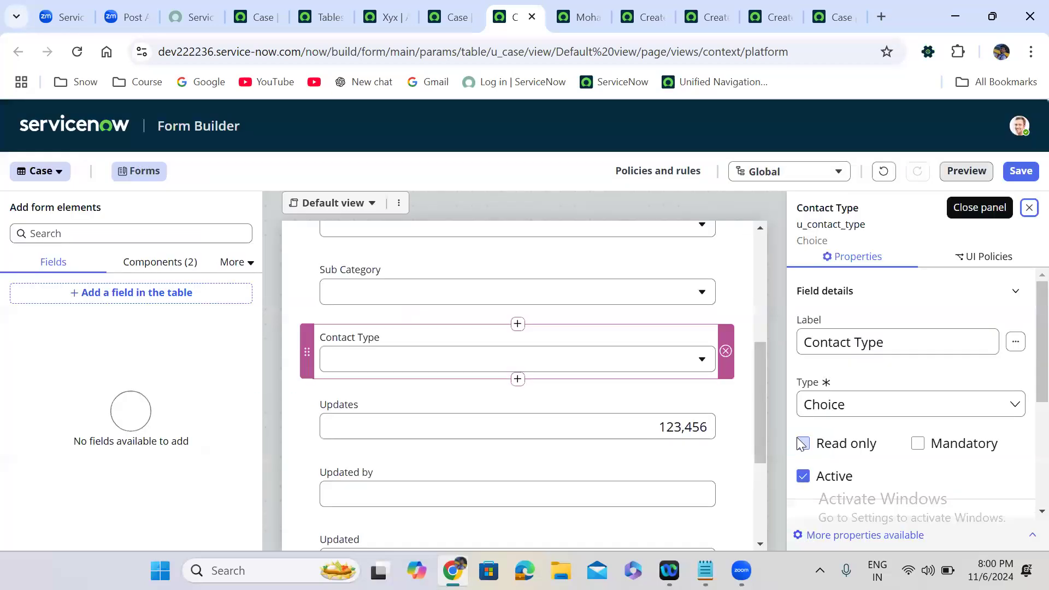
click(518, 379)
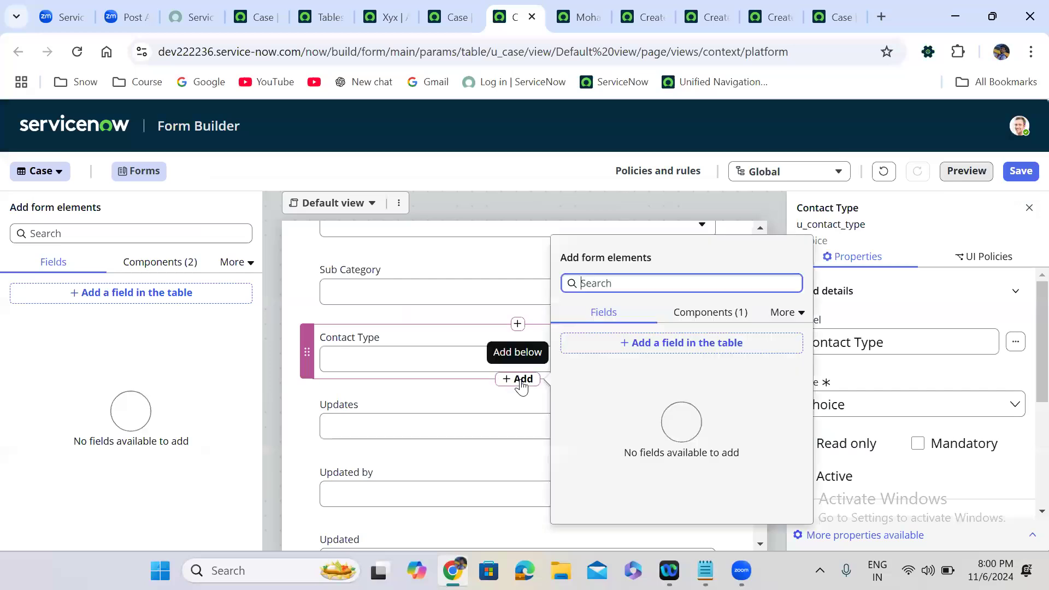
Create a State Choice field (u_state) in the Case table and position it below Contact Type.
click(687, 349)
click(290, 280)
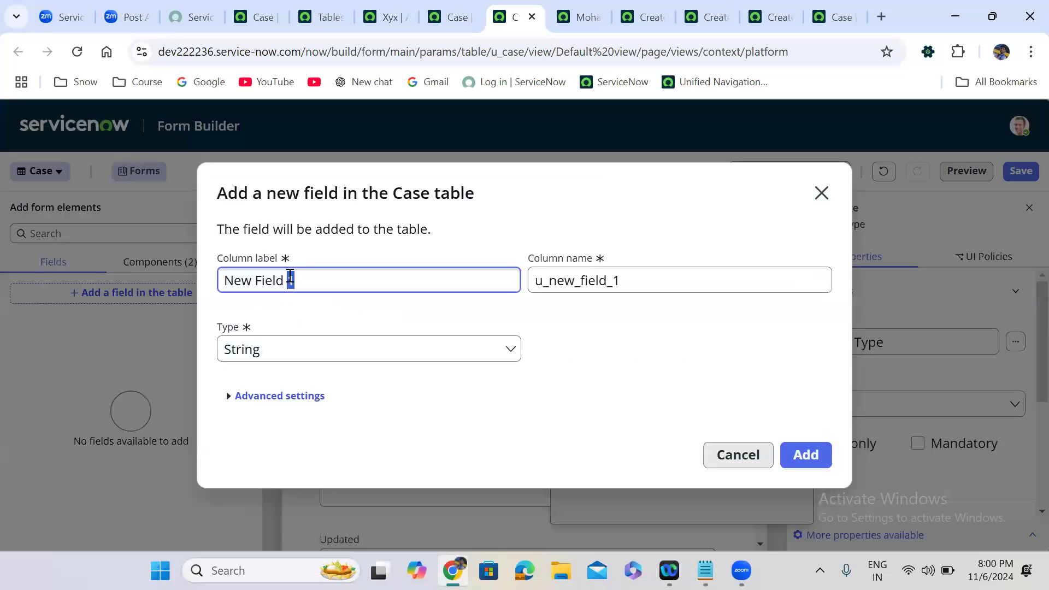
key(BackSpace)
key(BackSpace)
key(BackSpace)
key(BackSpace)
key(BackSpace)
key(BackSpace)
key(BackSpace)
key(BackSpace)
key(BackSpace)
key(BackSpace)
key(BackSpace)
text(State)
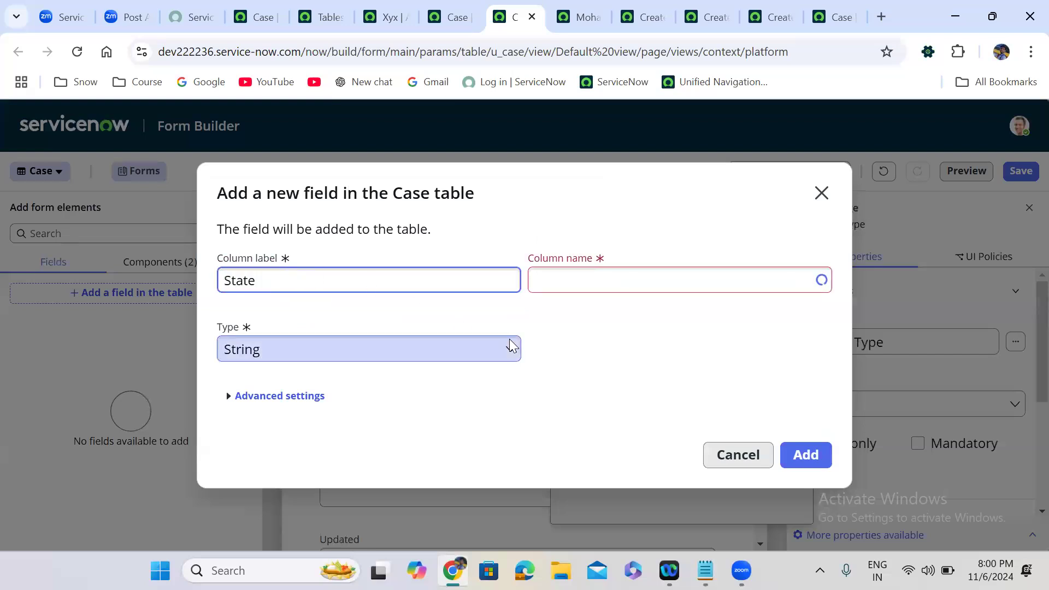
click(582, 340)
click(286, 350)
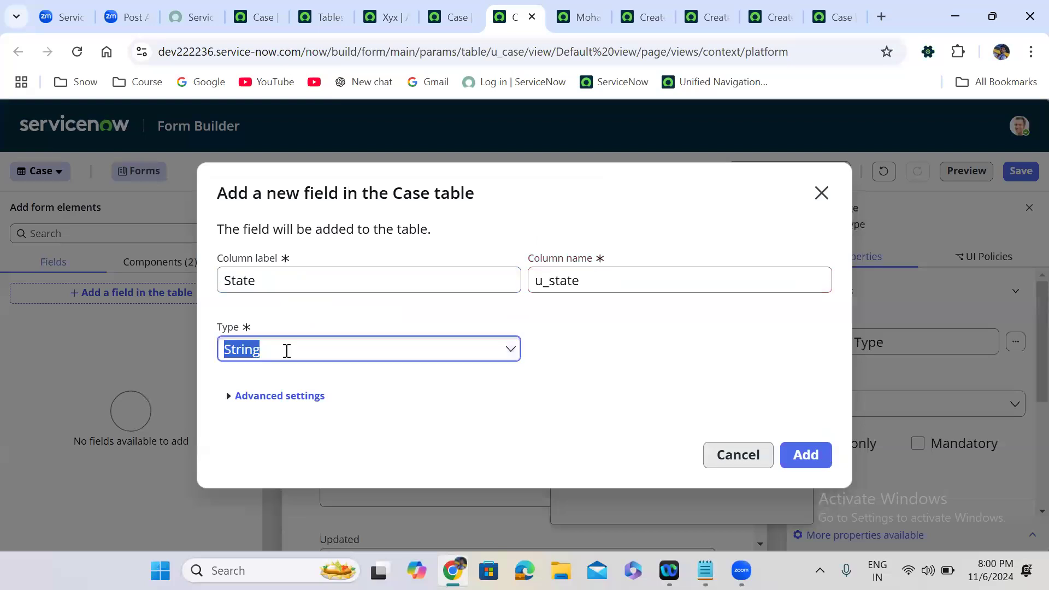
text(choice)
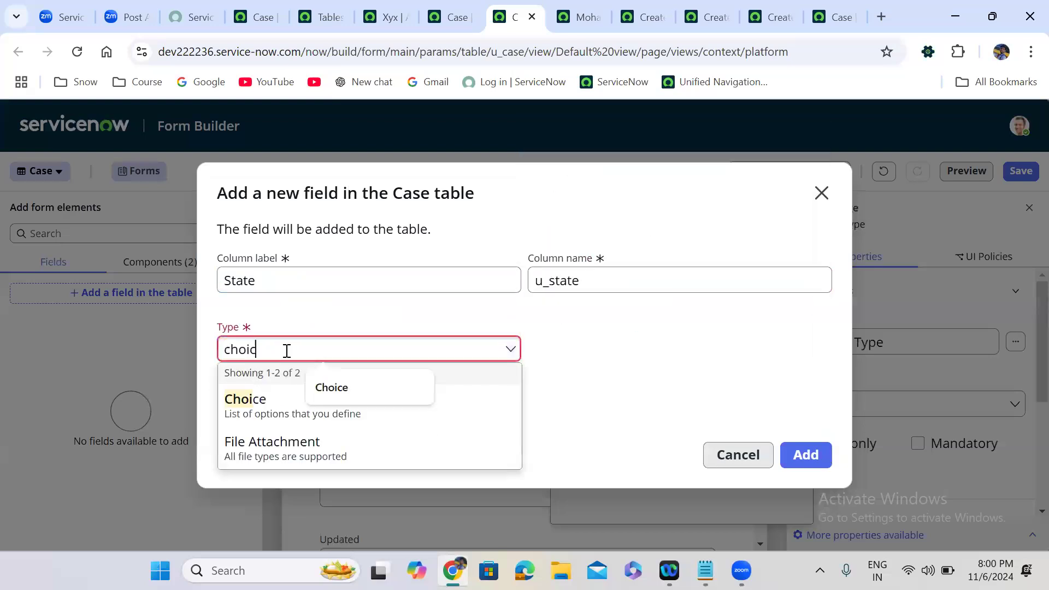
click(272, 403)
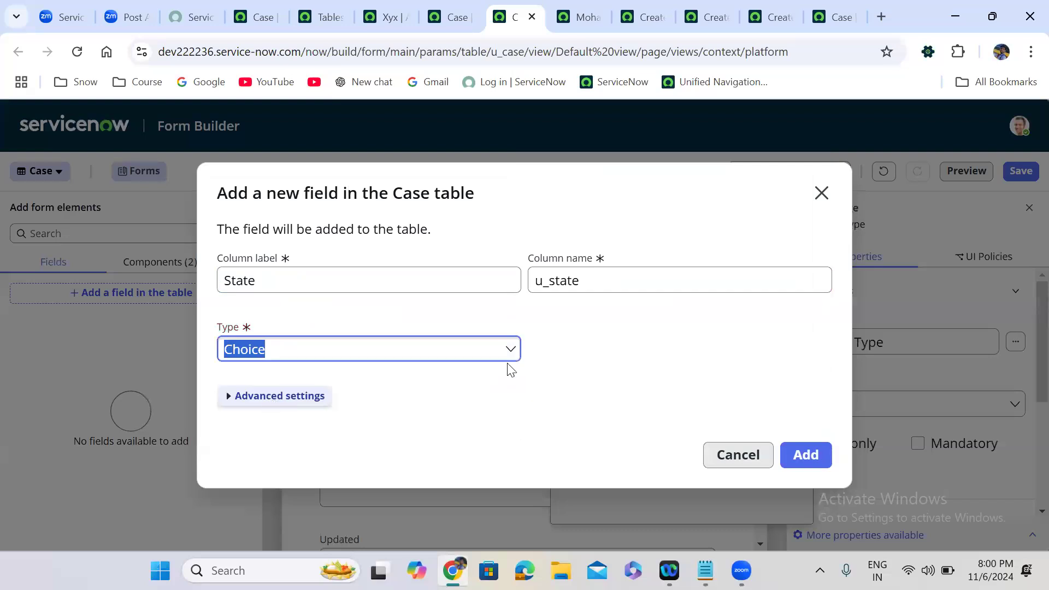
click(813, 455)
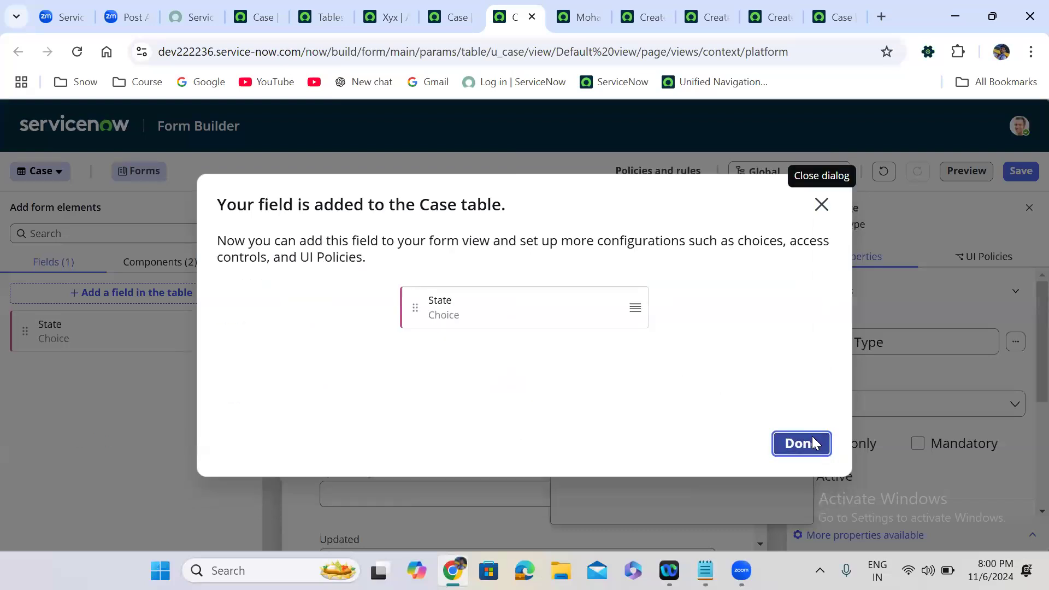
click(812, 441)
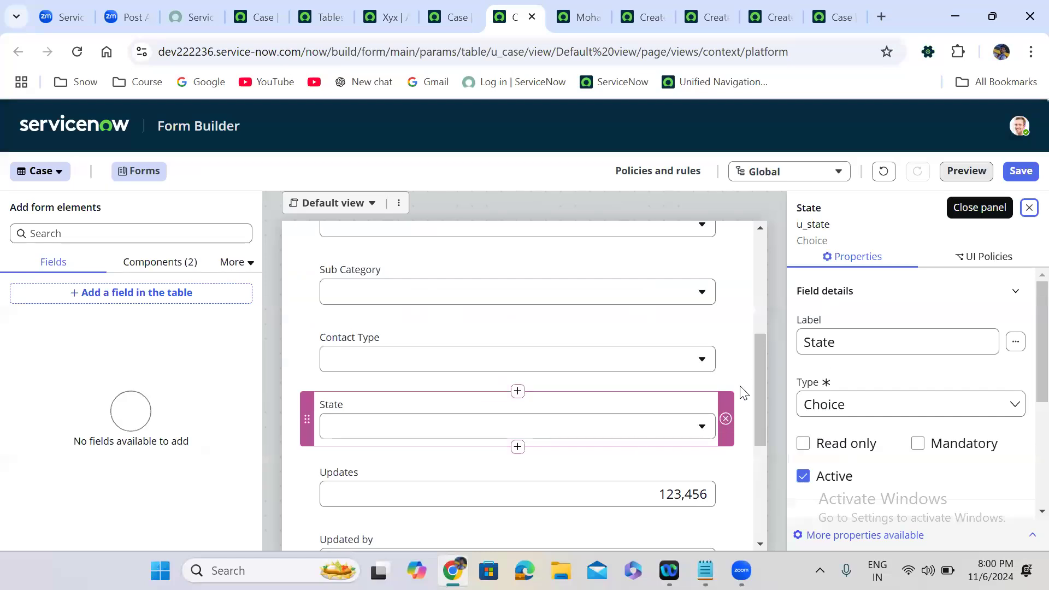
drag(755, 359, 758, 413)
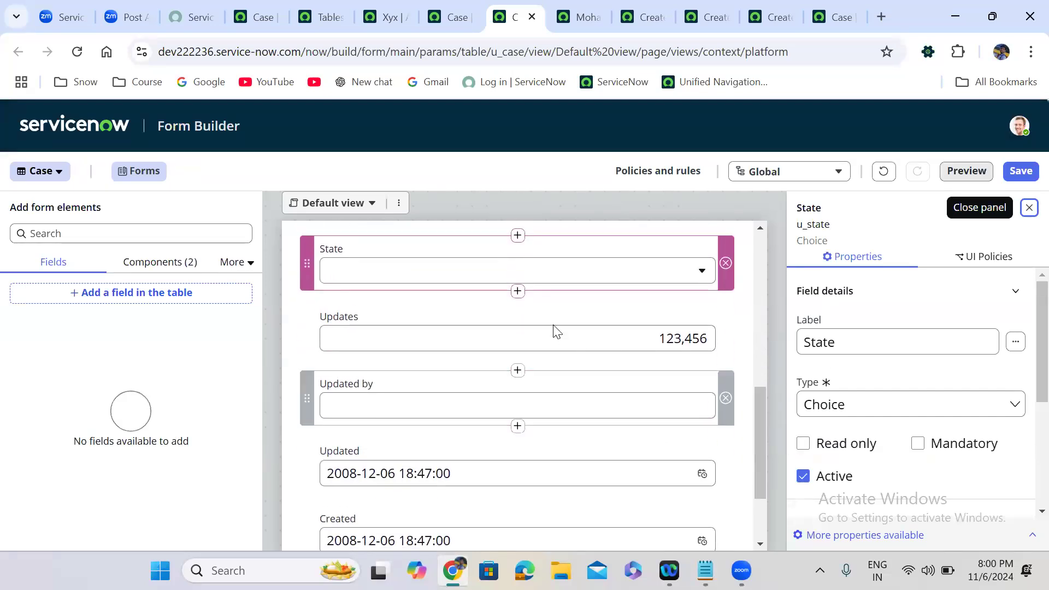
Create an Impact Choice field (u_impact) directly below State on the Case default form.
click(517, 291)
click(659, 263)
double_click(375, 277)
triple_click(375, 277)
text(Impact)
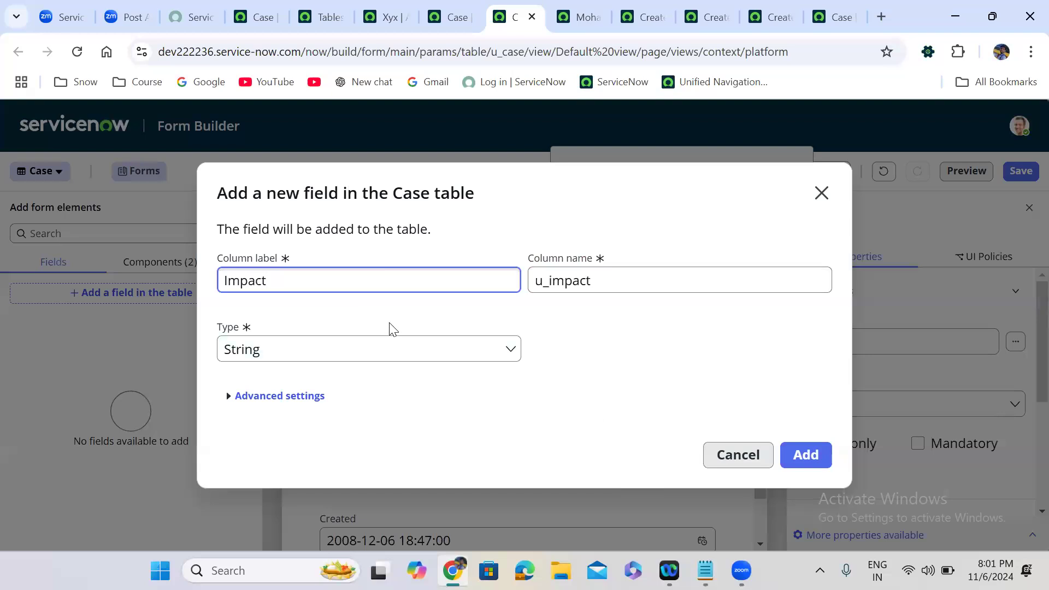
click(371, 359)
text(chp)
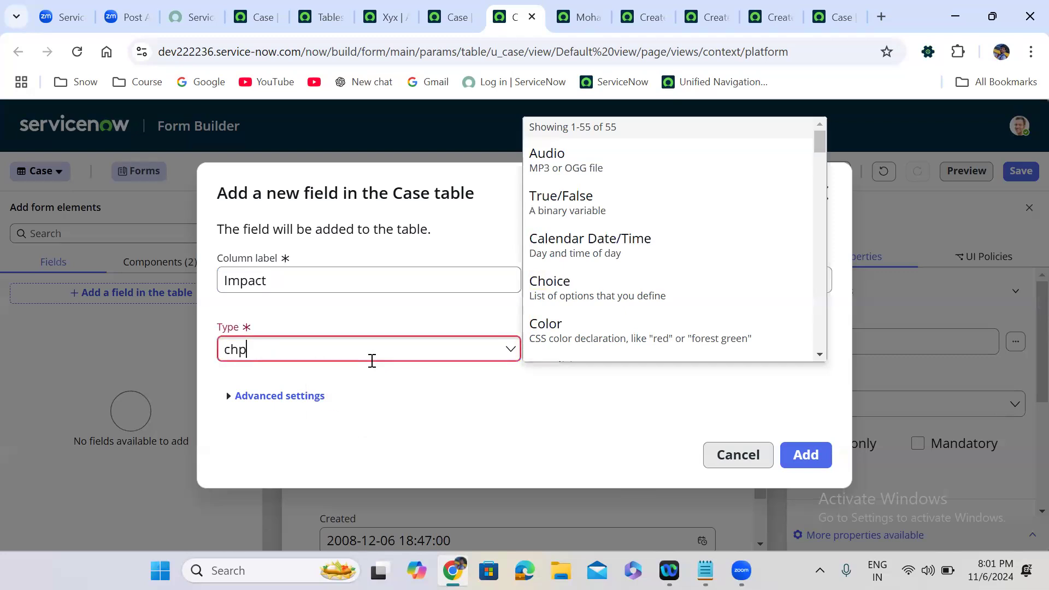
key(BackSpace)
text(oi)
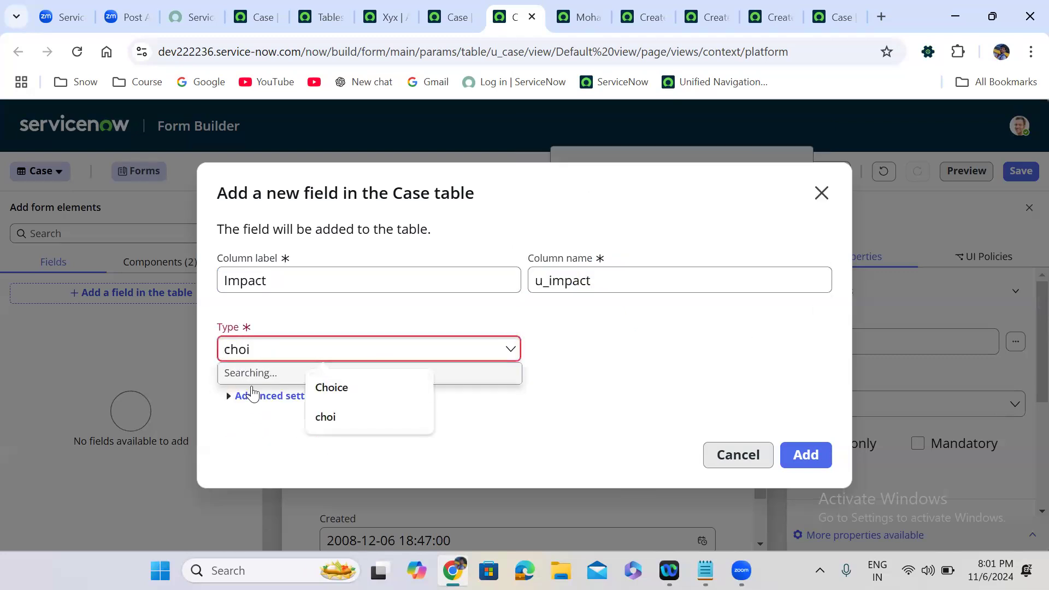
click(264, 403)
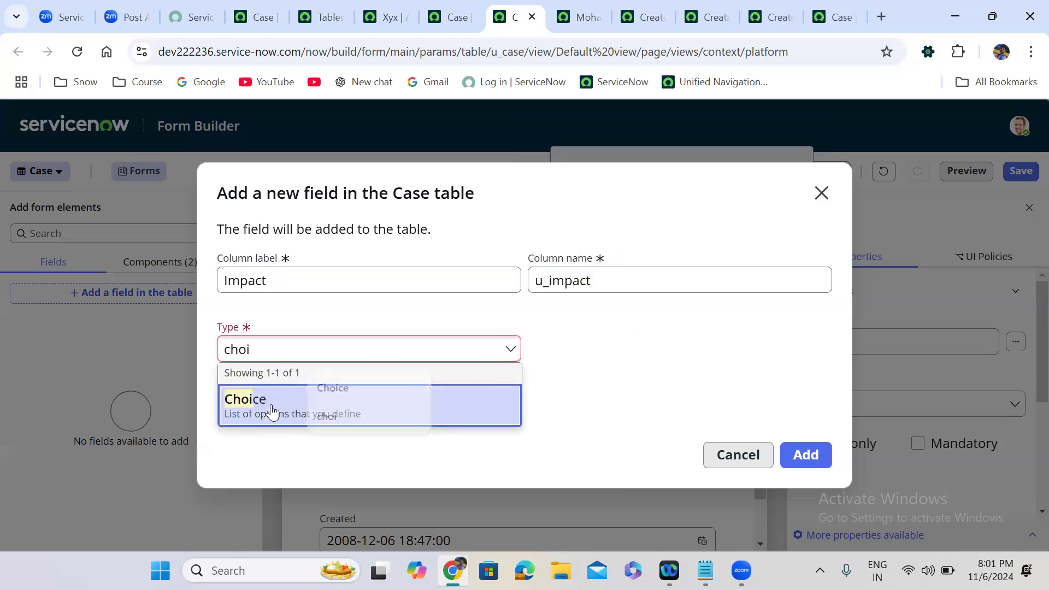
click(804, 456)
click(820, 440)
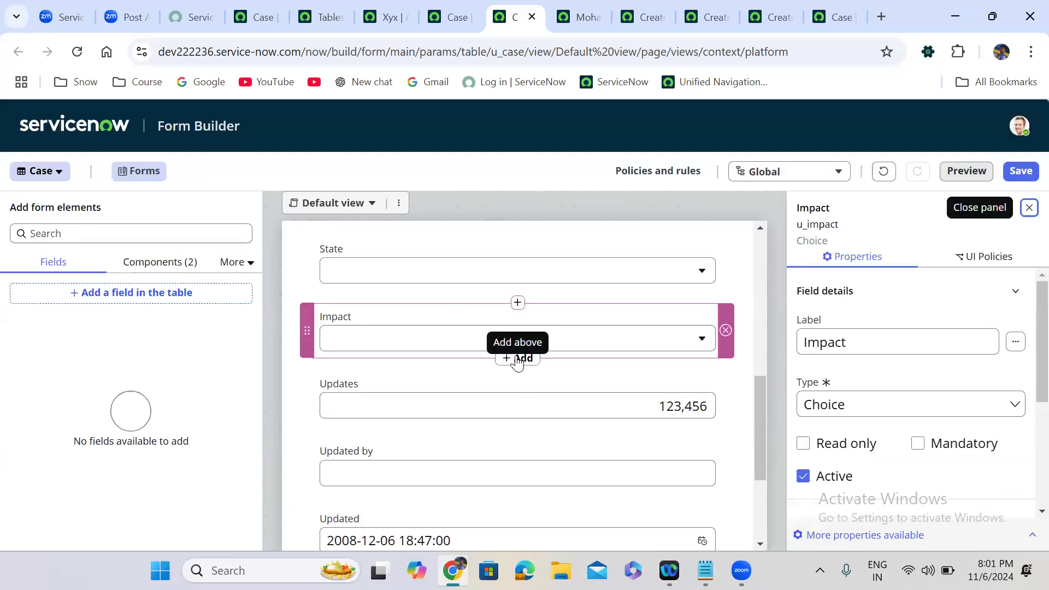
Create an Urgency Choice field (u_urgency) and place it below Impact on the form.
click(520, 361)
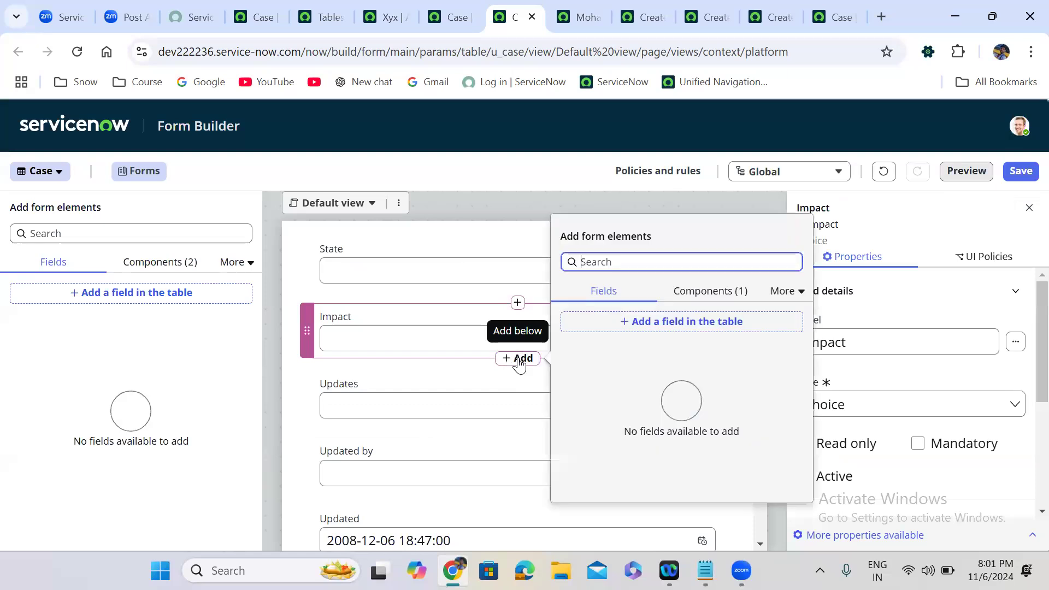
click(680, 328)
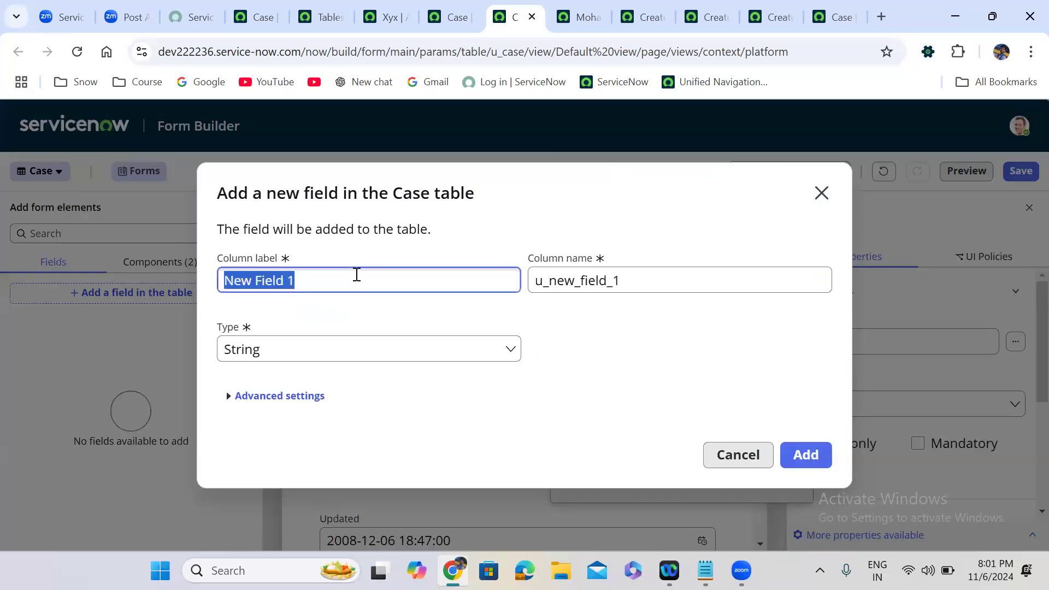
text(Urgency)
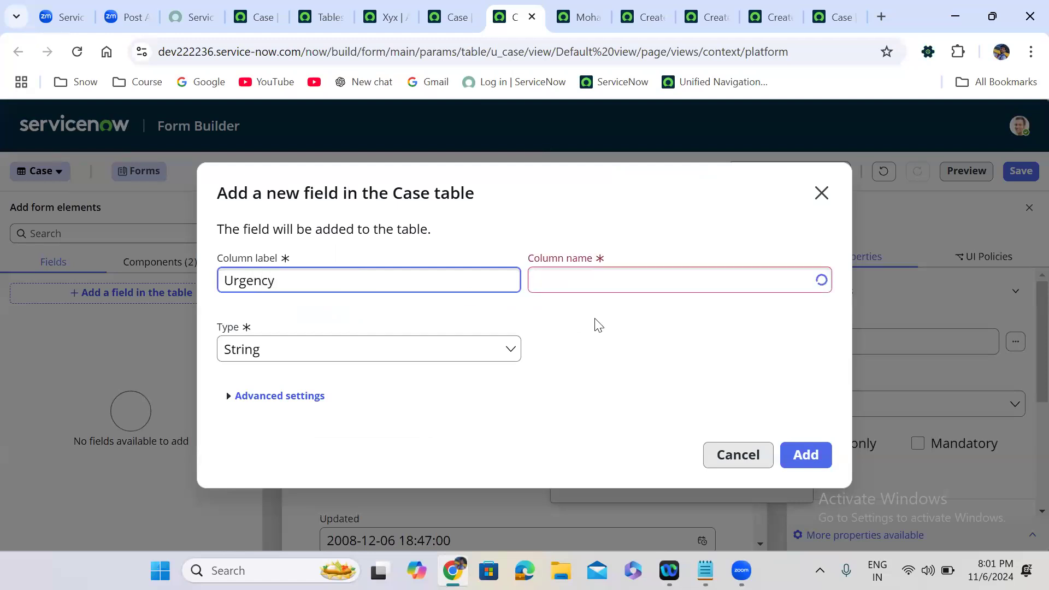
click(361, 352)
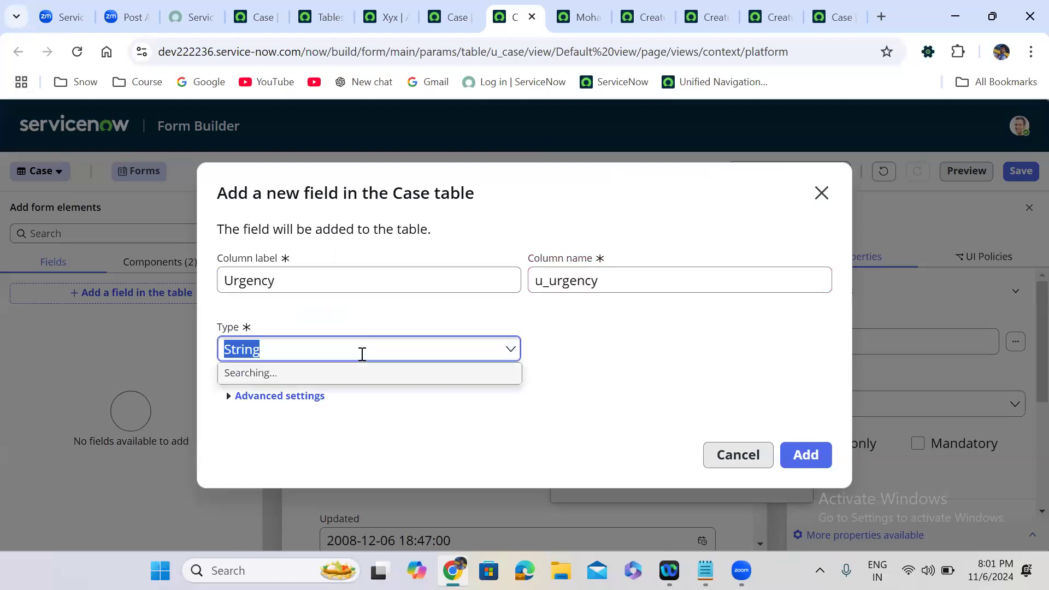
text(choice)
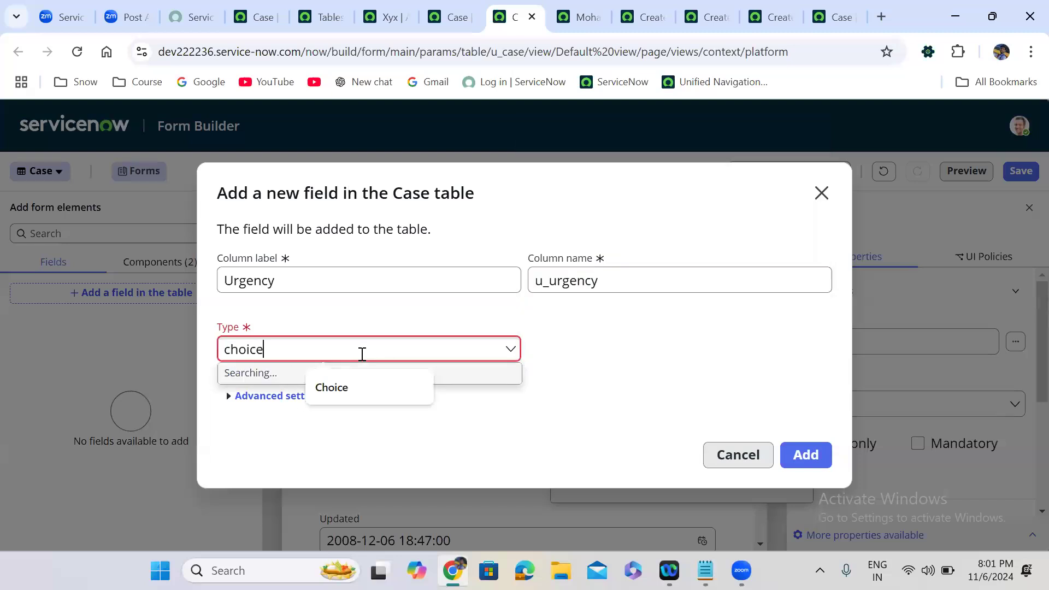
click(270, 413)
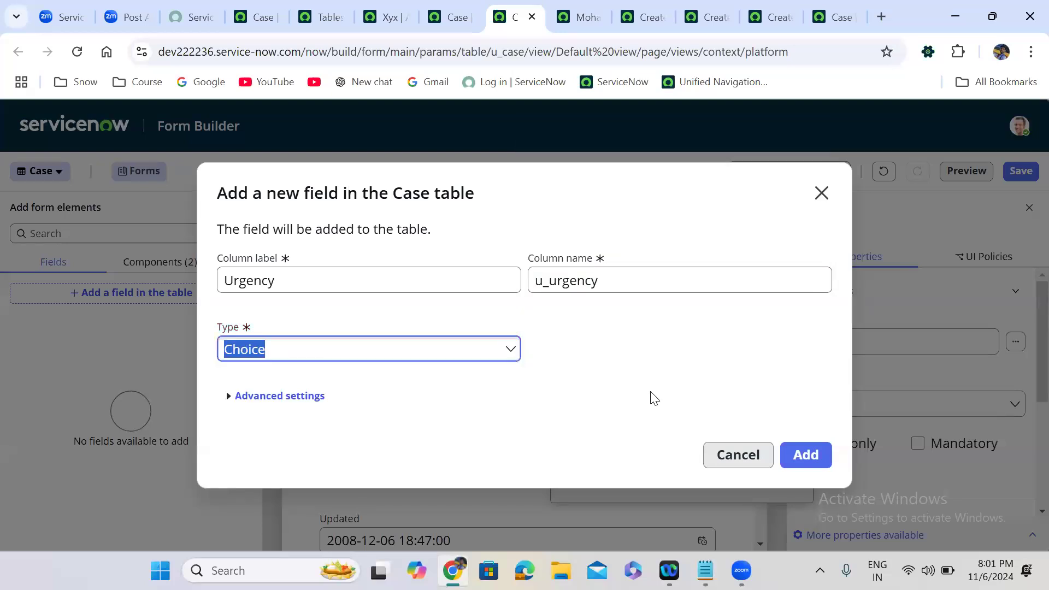
click(801, 449)
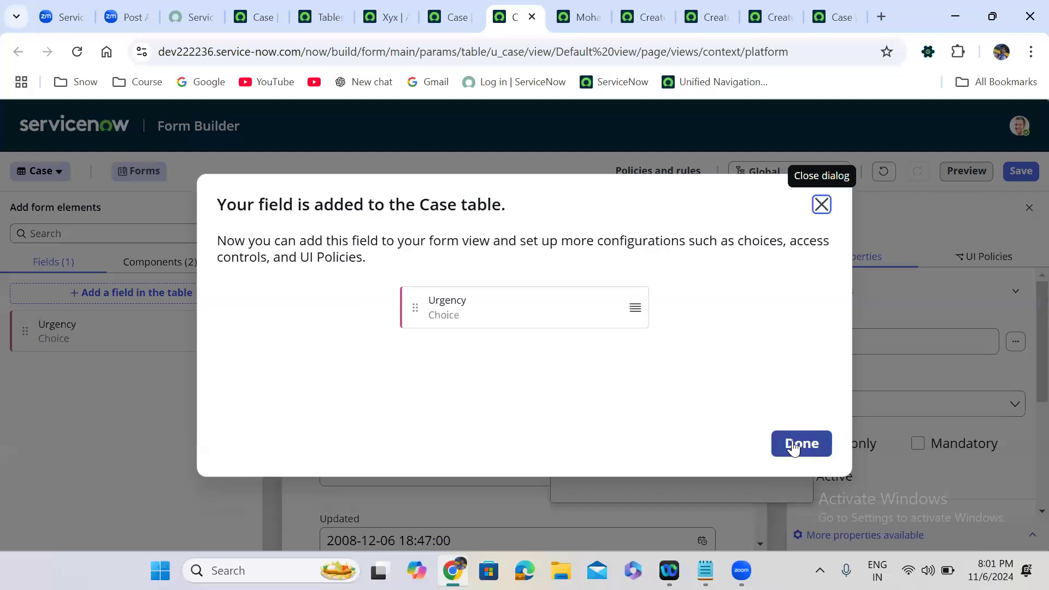
click(801, 444)
drag(760, 392, 759, 431)
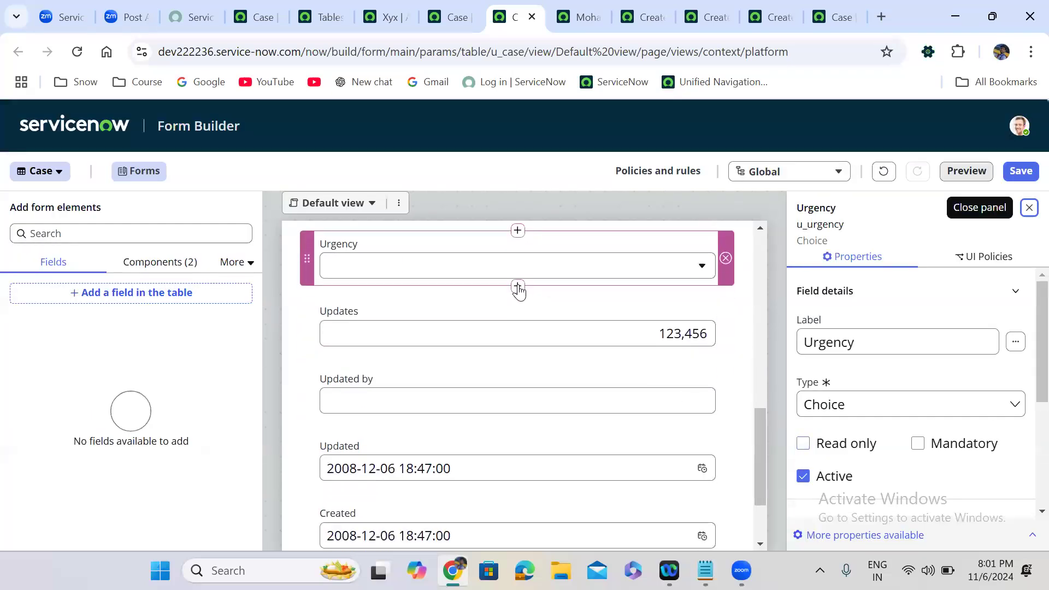
click(518, 286)
Create a Priority Choice field (u_priority) below Urgency, then save the default form.
click(652, 260)
double_click(324, 272)
key(ctrl+a)
text(Pr)
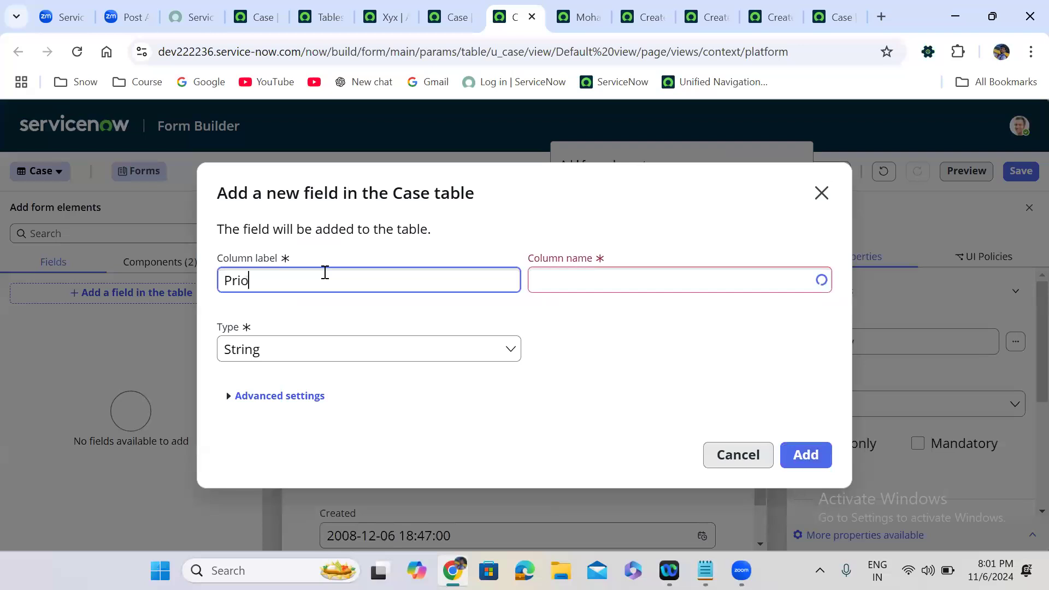
click(535, 289)
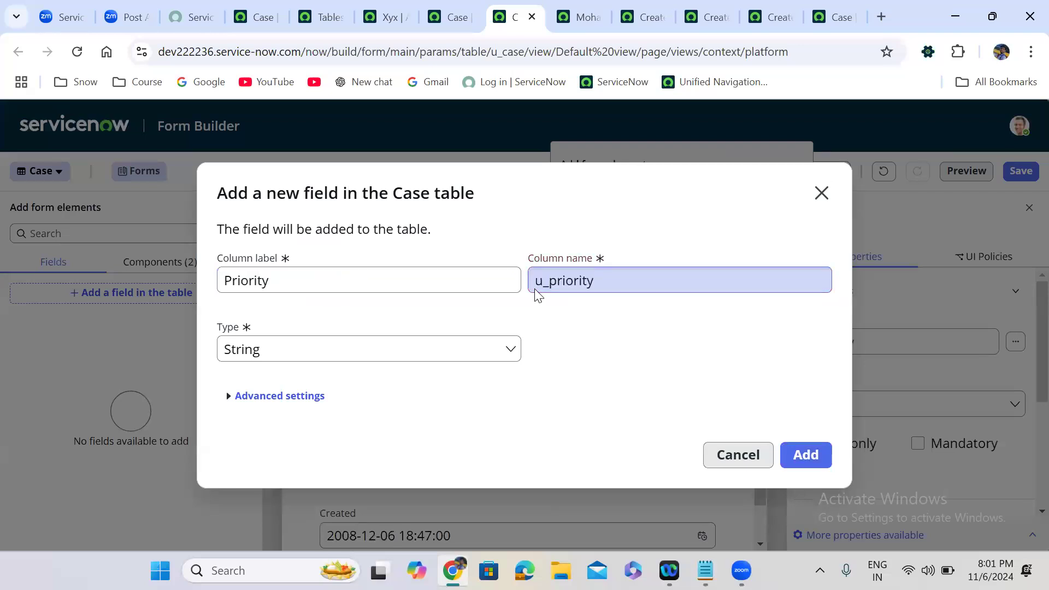
click(283, 348)
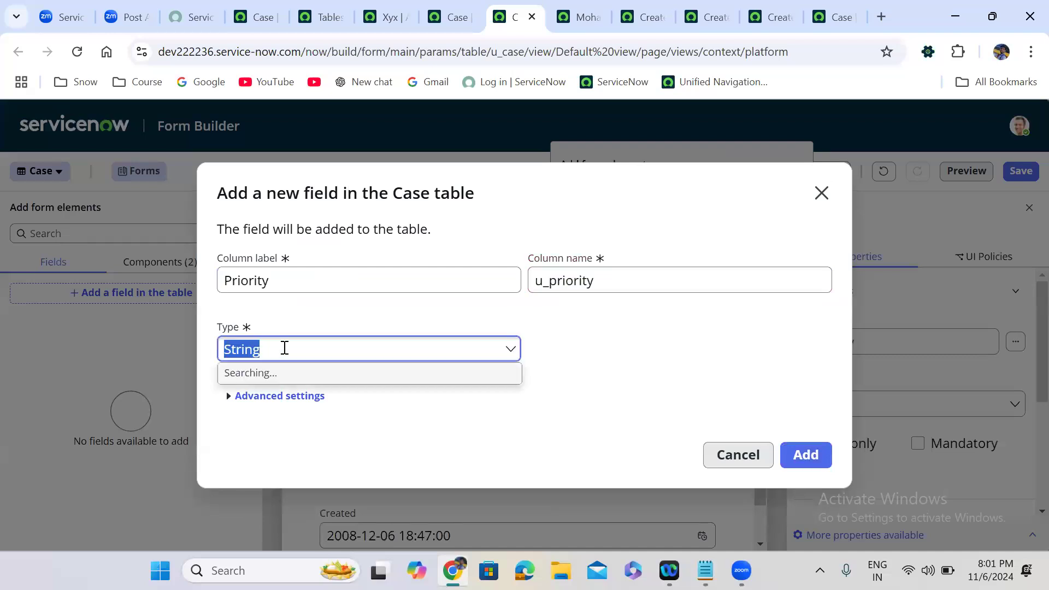
text(choice)
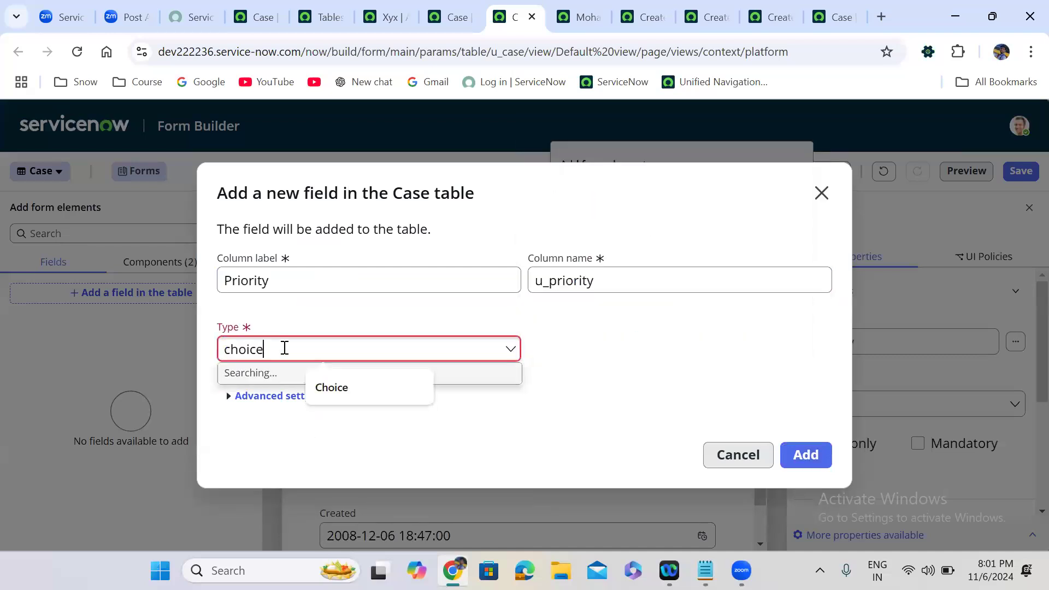
click(278, 404)
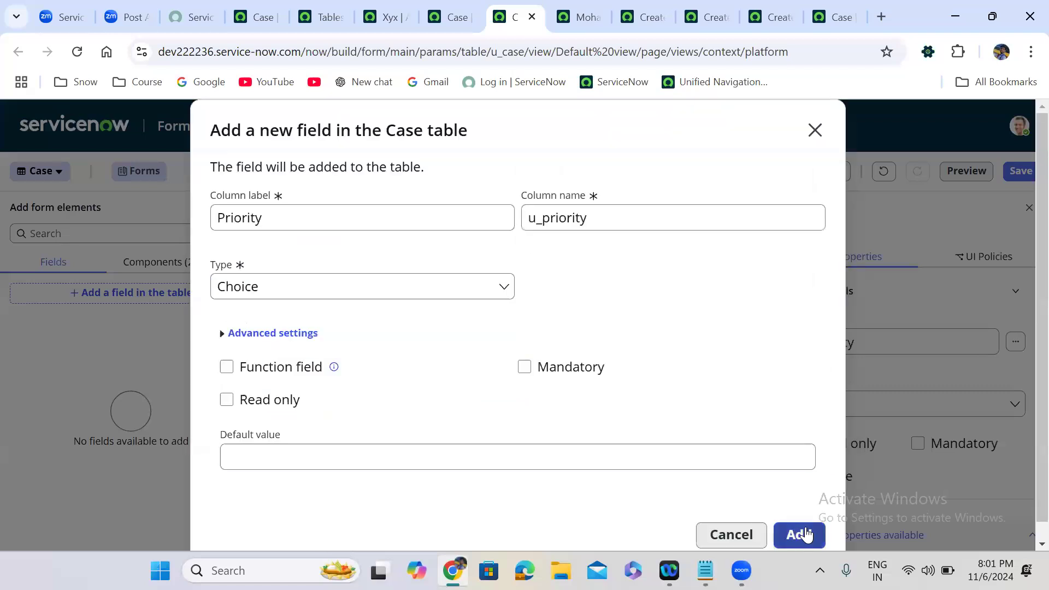
click(803, 534)
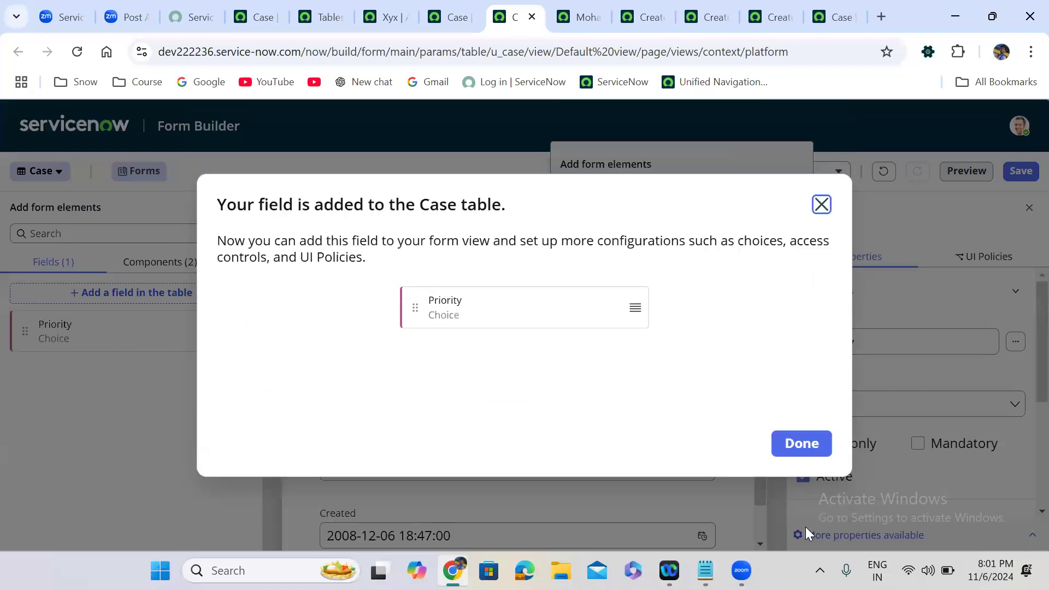
click(807, 448)
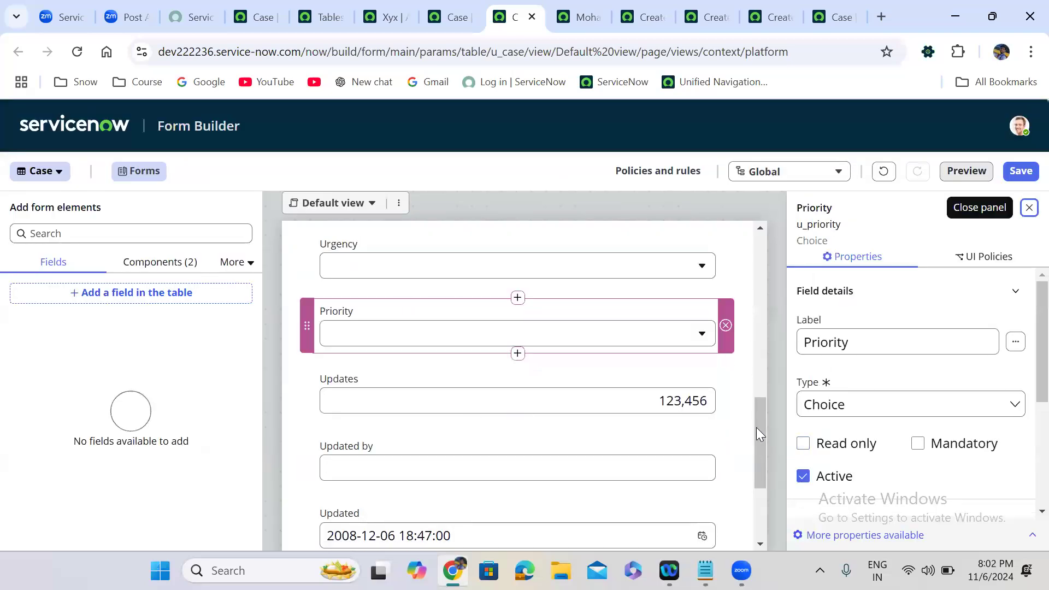
click(1021, 171)
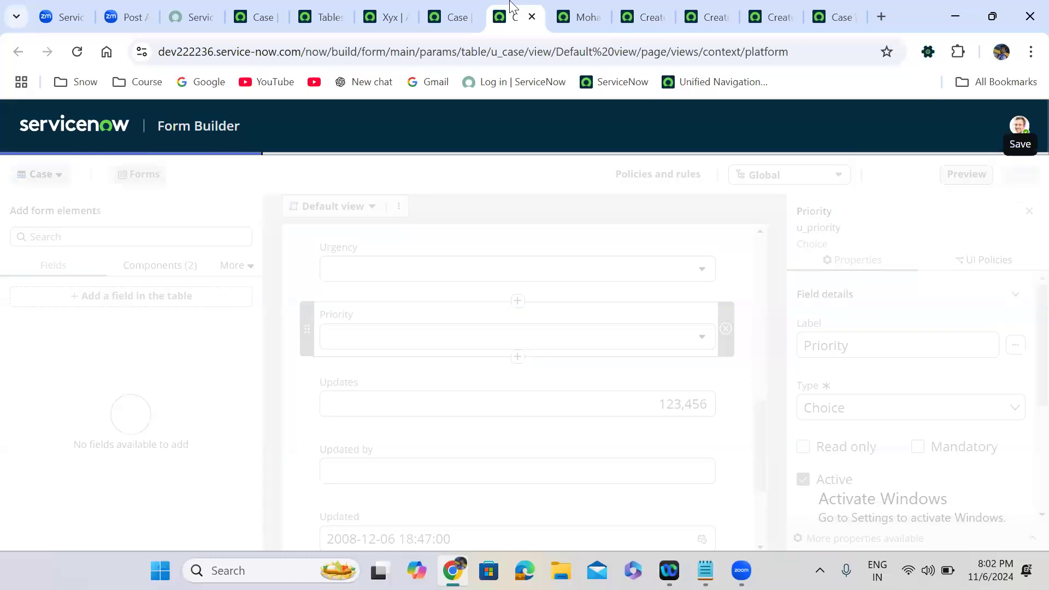
Reload the Case table definition and scroll to its column list with the new Choice columns.
click(453, 2)
click(78, 52)
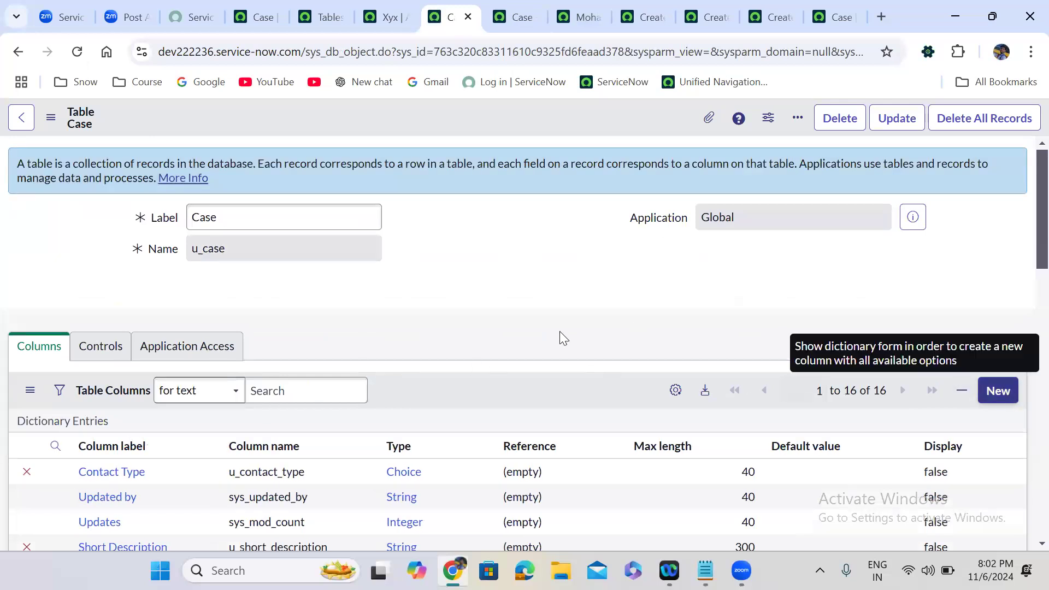
scroll(563, 337, down, 5)
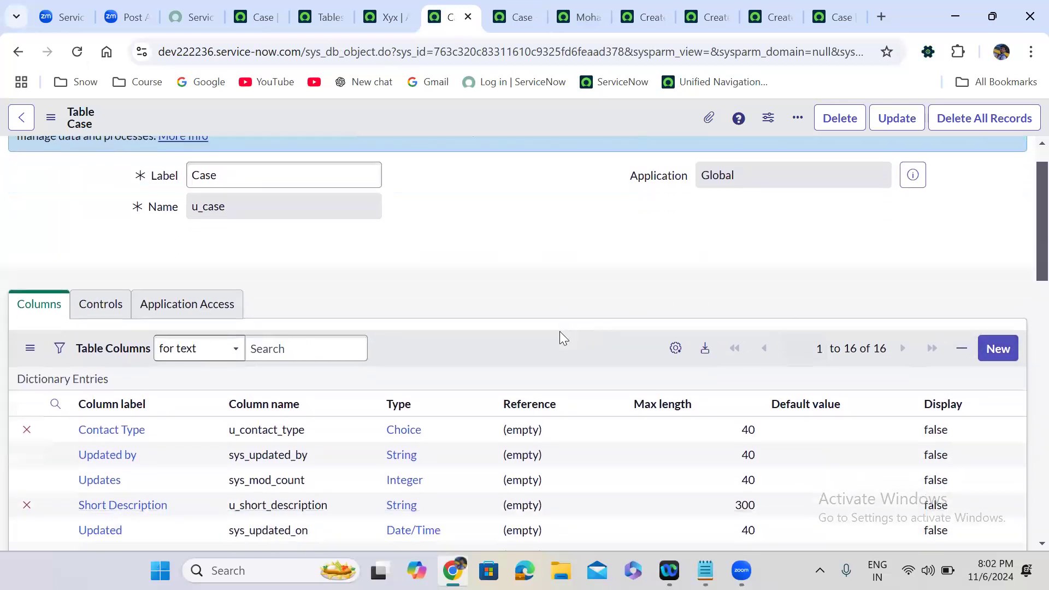
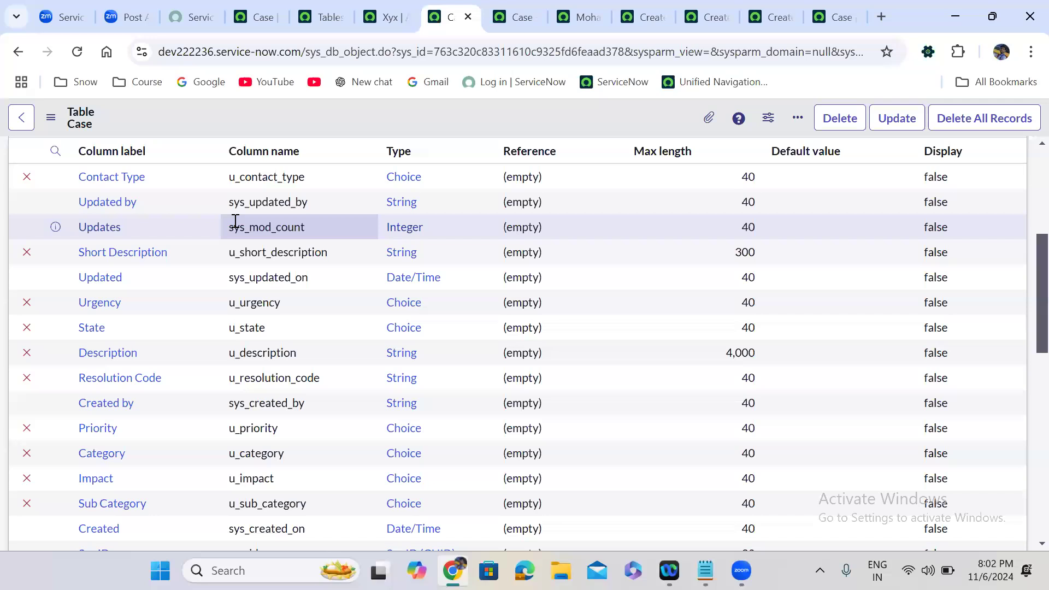
Open a blank Case record and fill Short Description, Description and Resolution code (3) with test text.
scroll(235, 224, down, 8)
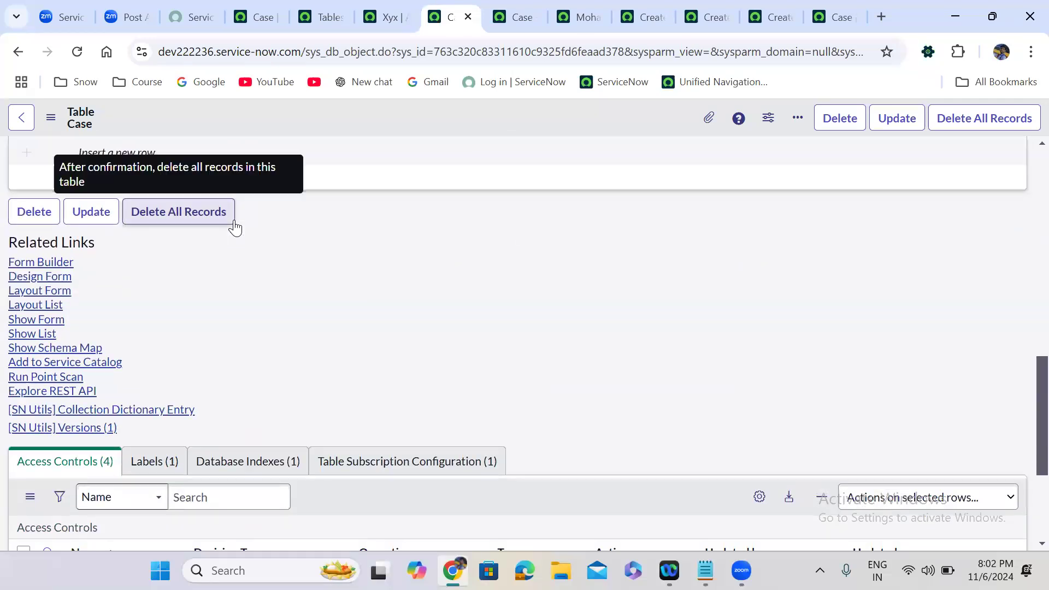
click(44, 321)
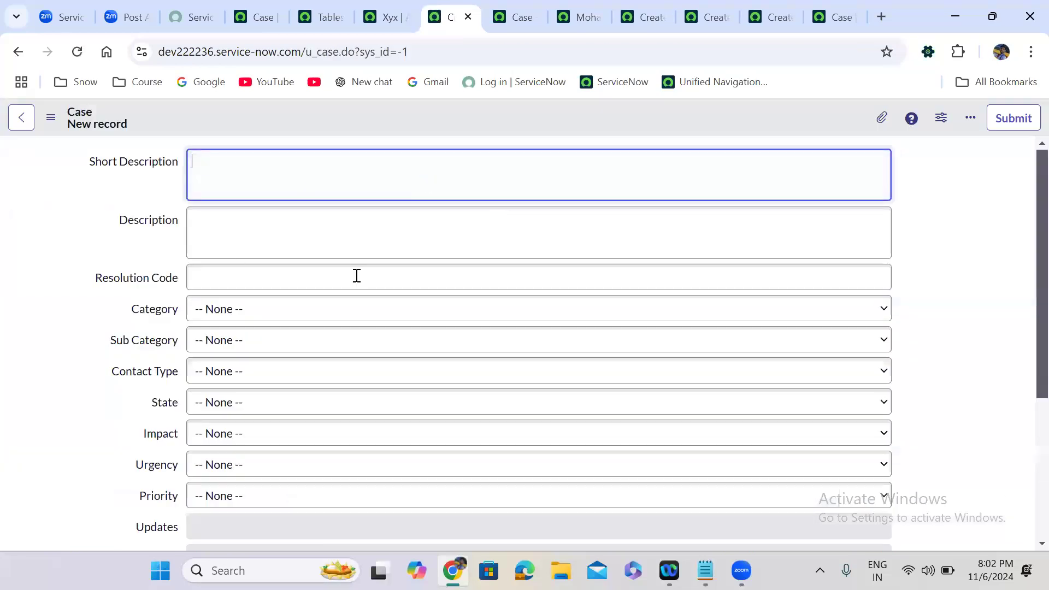
drag(83, 158, 255, 288)
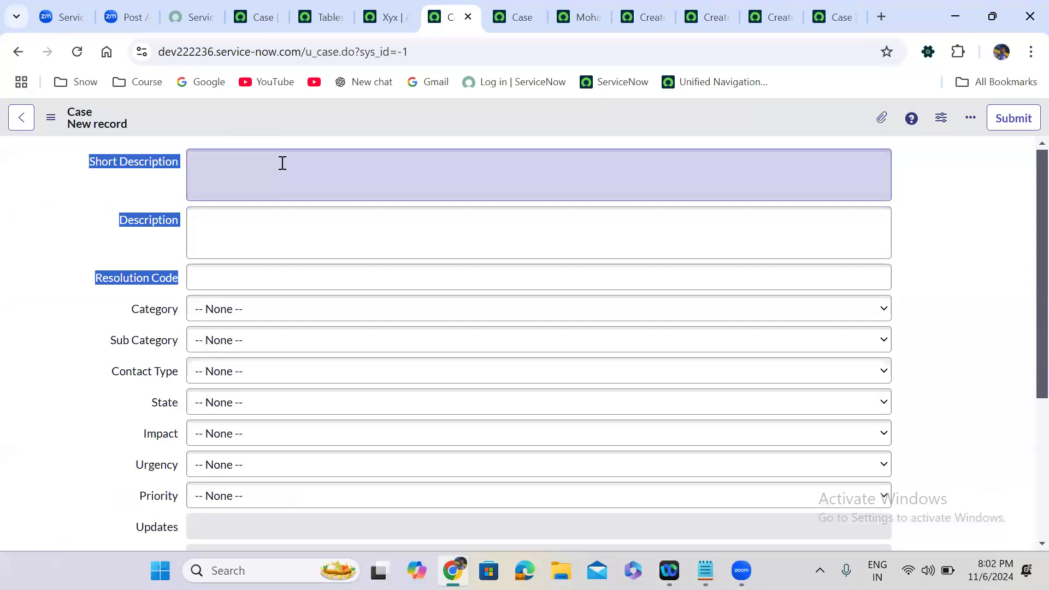
click(283, 164)
text(jrojqorjo3jro3jroj32orjo32ijroi32jri3jeji4f)
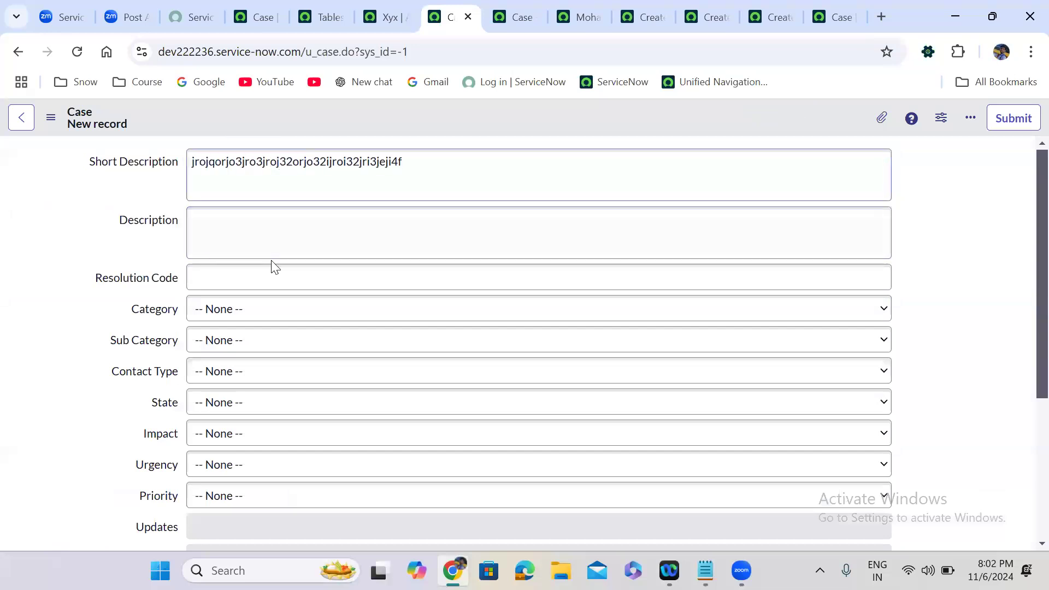
click(251, 237)
text(l3jrl32jro32jorj32ojr)
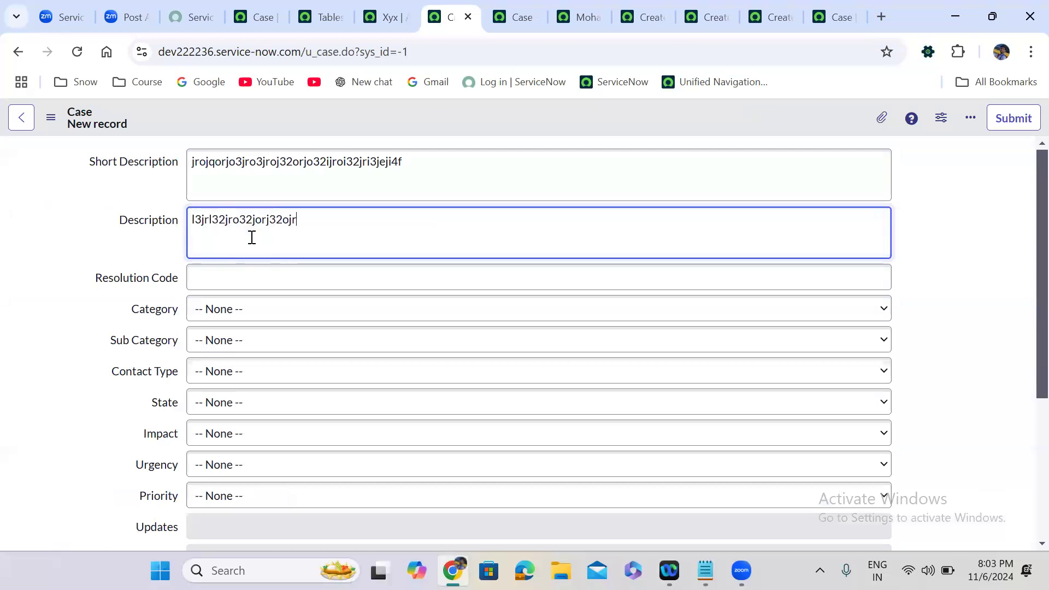
click(252, 276)
text(3qufii3fhi34hfi4wh)
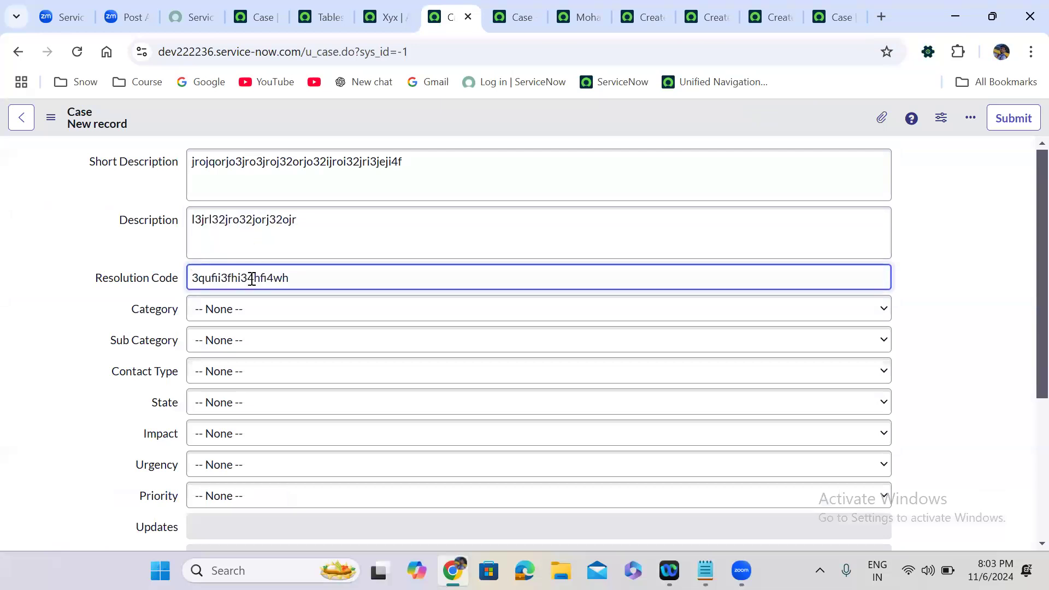
Check the Category choice list several times, leaving no category selected.
click(216, 314)
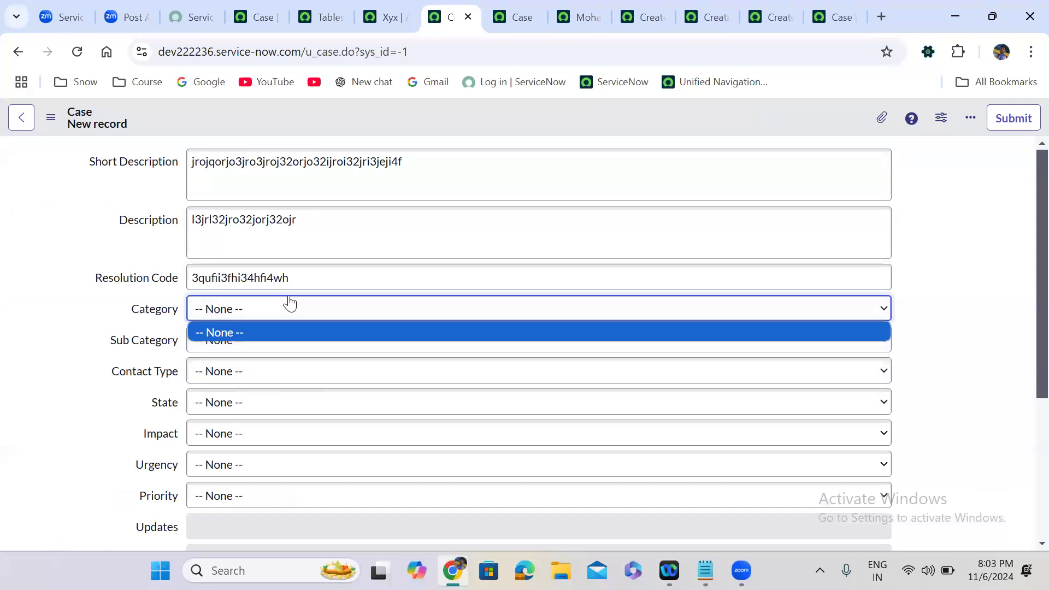
click(252, 329)
click(256, 309)
click(251, 309)
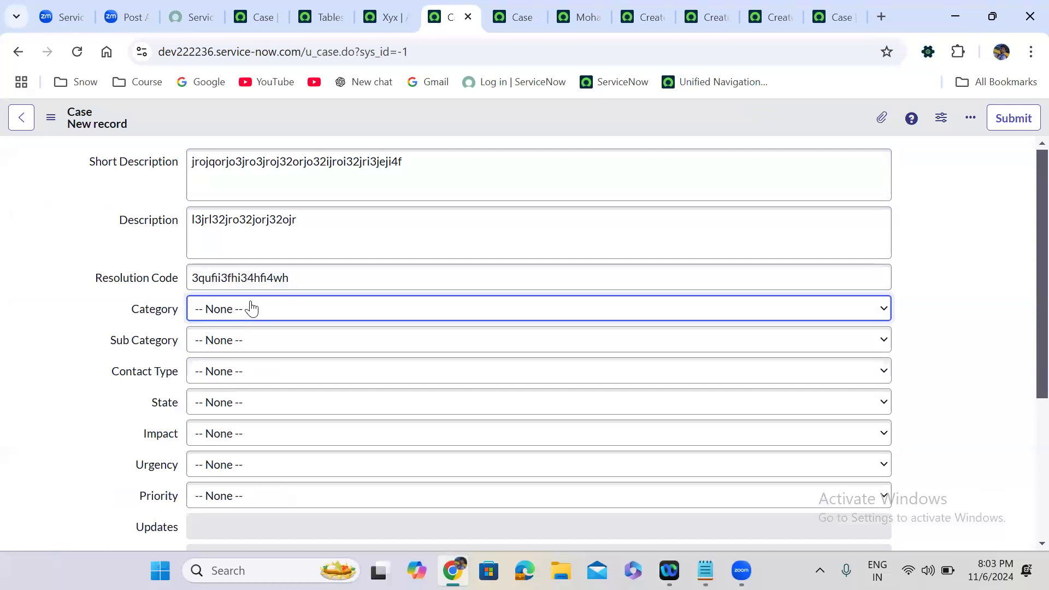
click(283, 319)
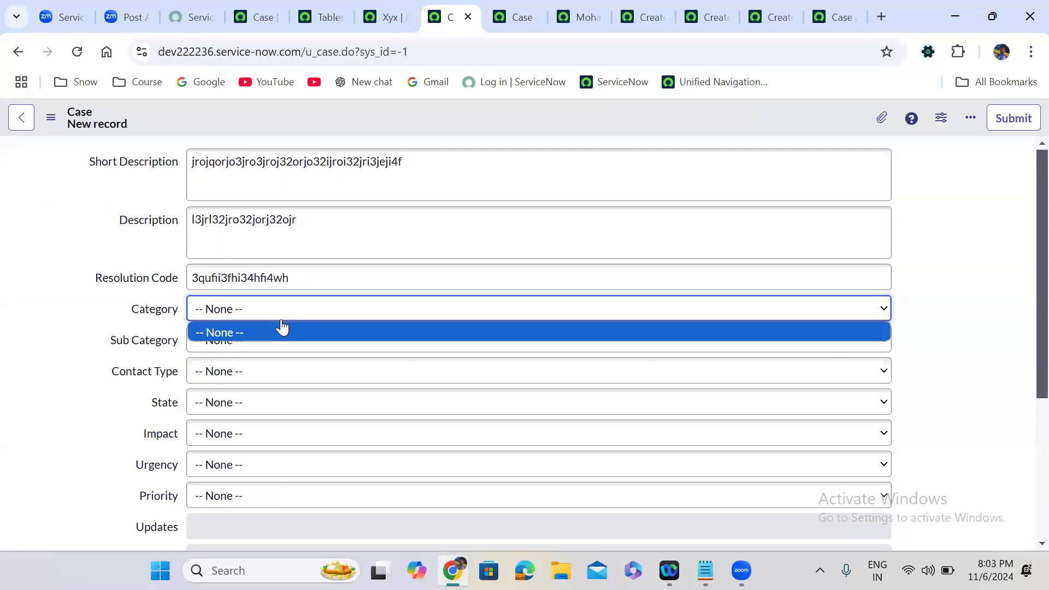
click(282, 332)
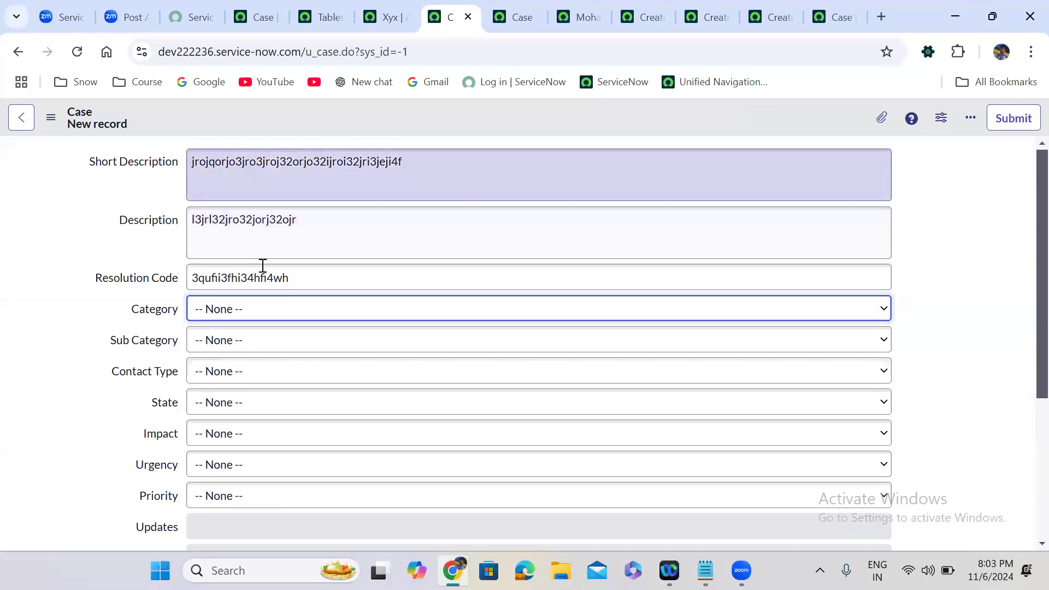
Look over the lower form fields, then leave the test record without saving.
click(60, 458)
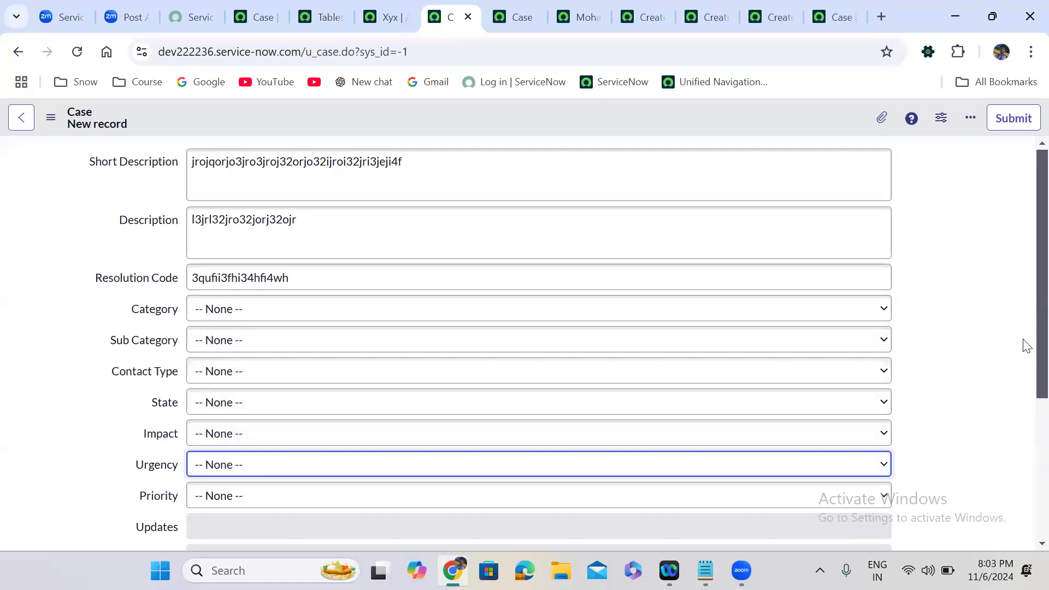
scroll(1024, 416, down, 4)
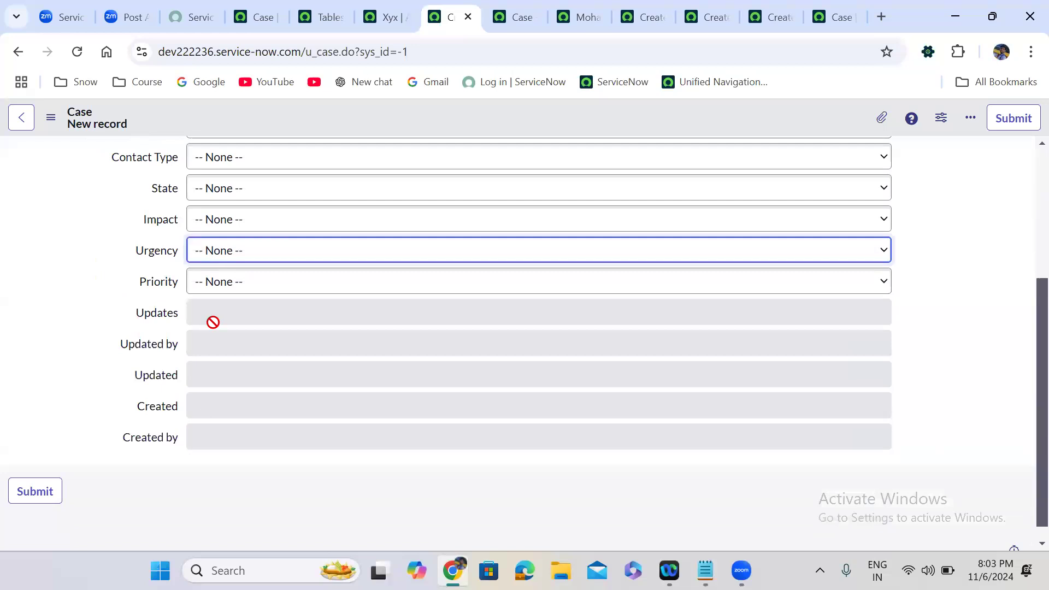
drag(117, 305, 825, 451)
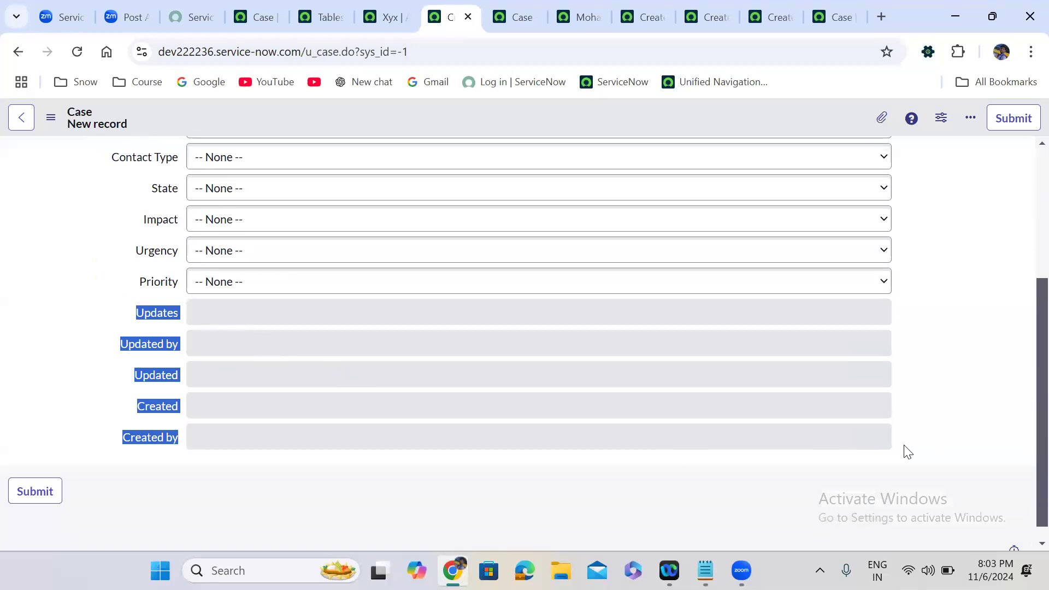
click(897, 412)
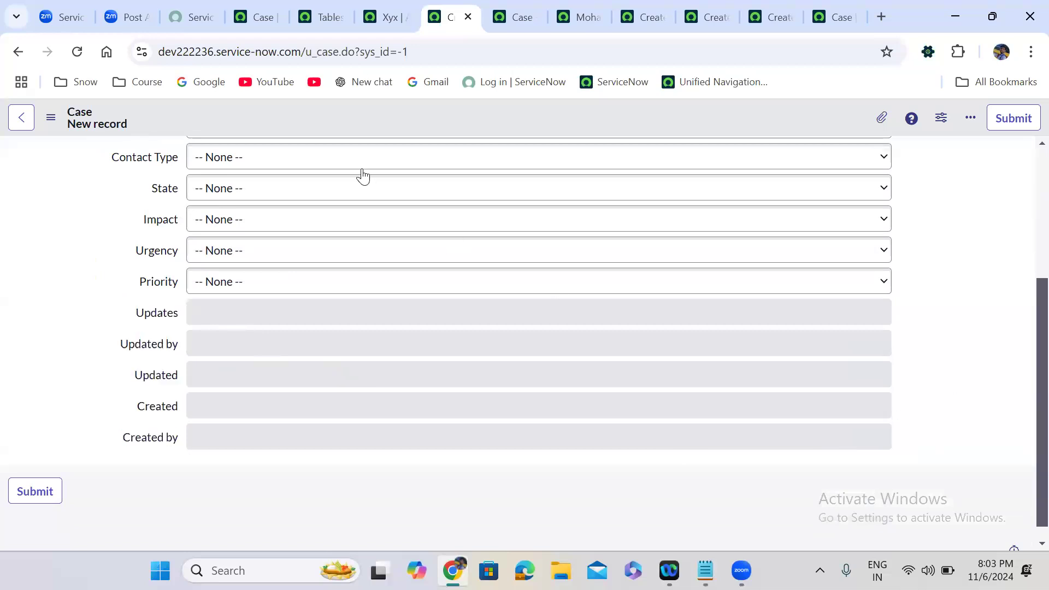
click(18, 53)
click(610, 166)
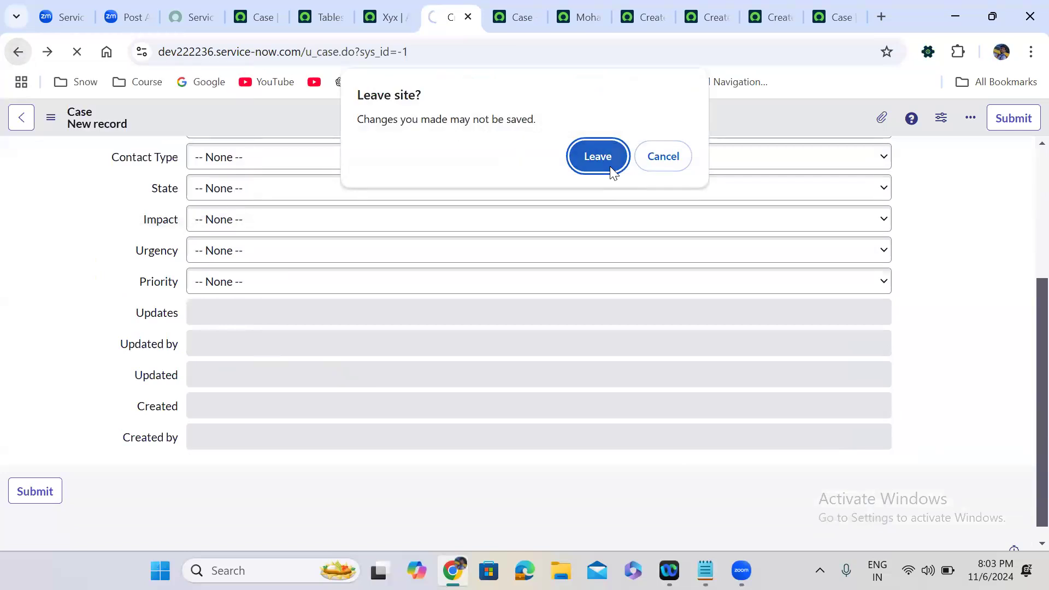
click(610, 166)
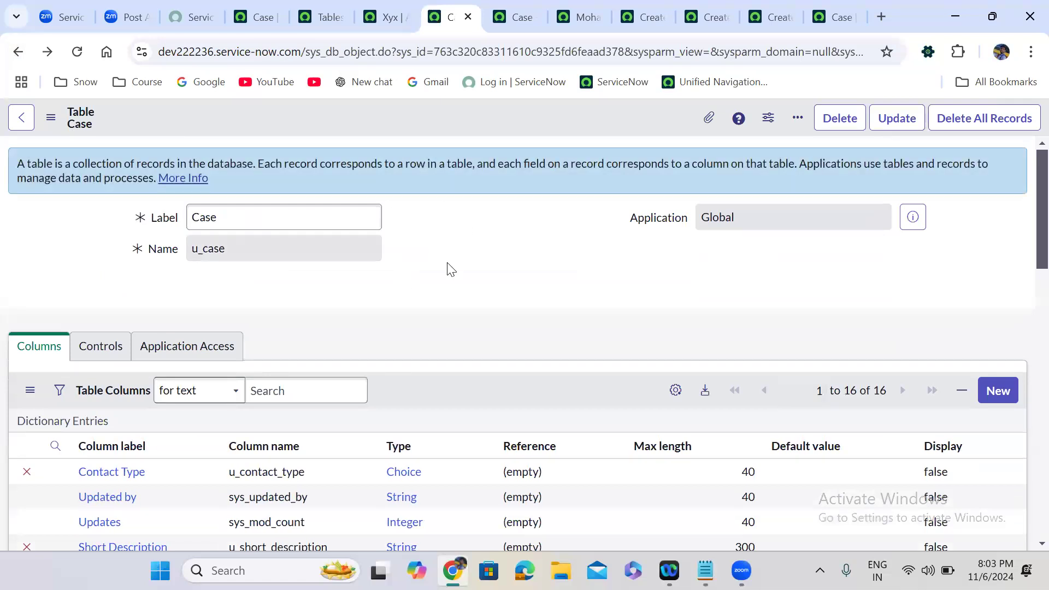
Close the Form Builder tab and launch the Case form designer in a new tab.
click(508, 6)
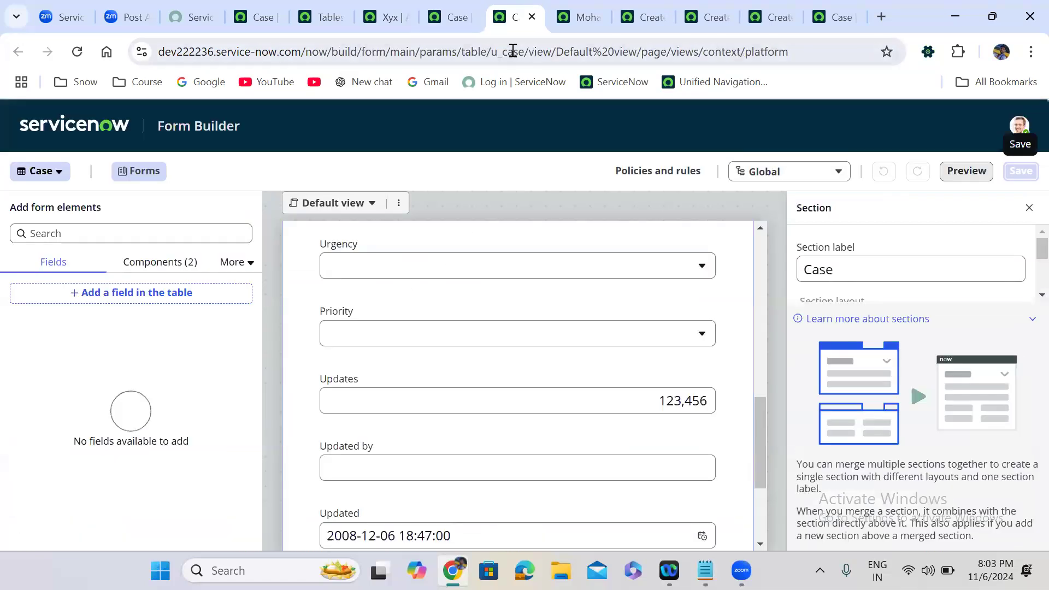
click(532, 17)
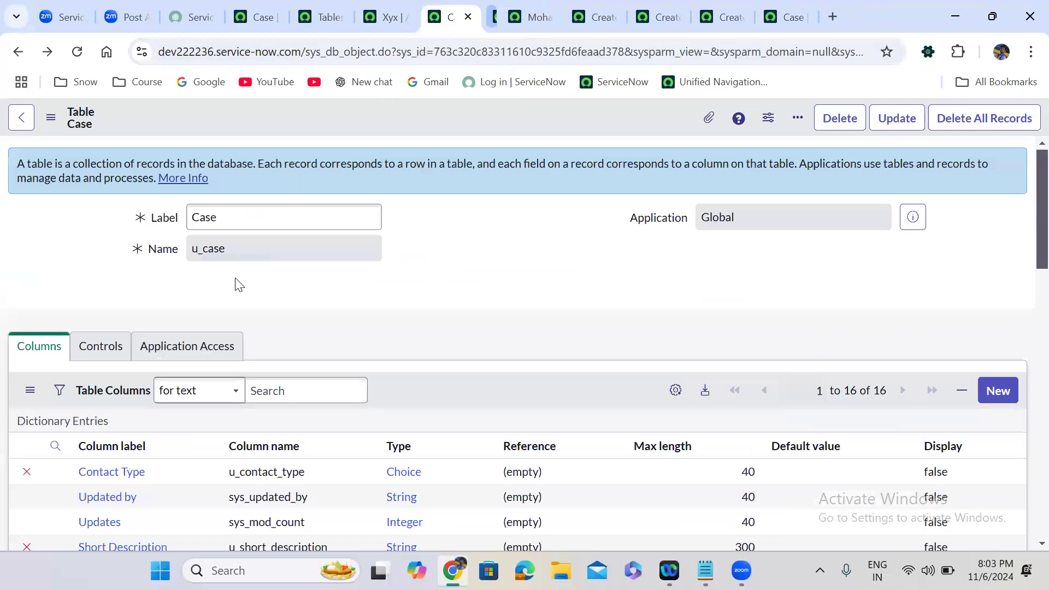
scroll(279, 304, down, 5)
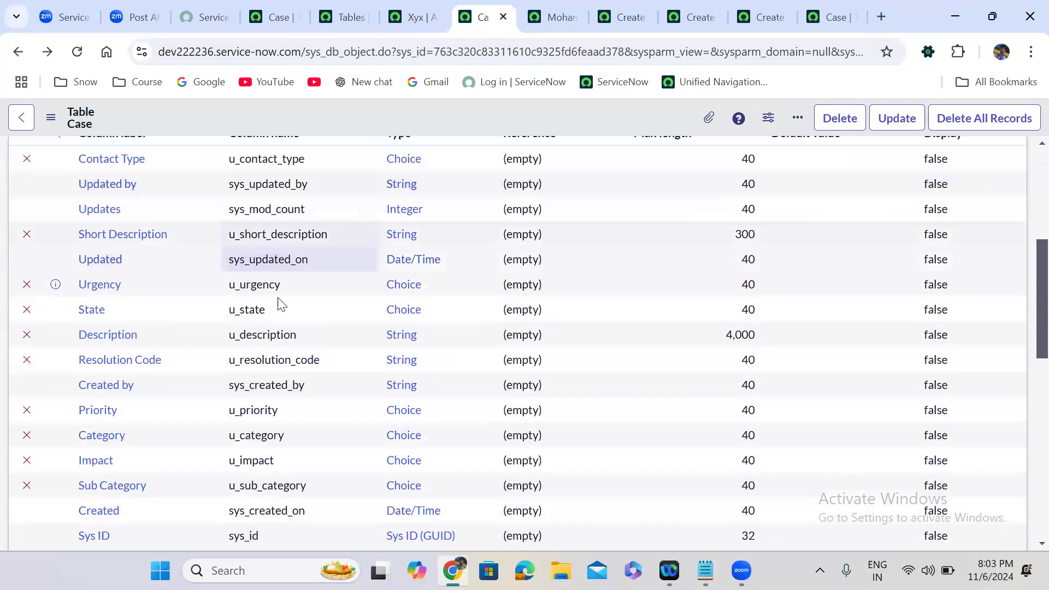
scroll(278, 303, down, 6)
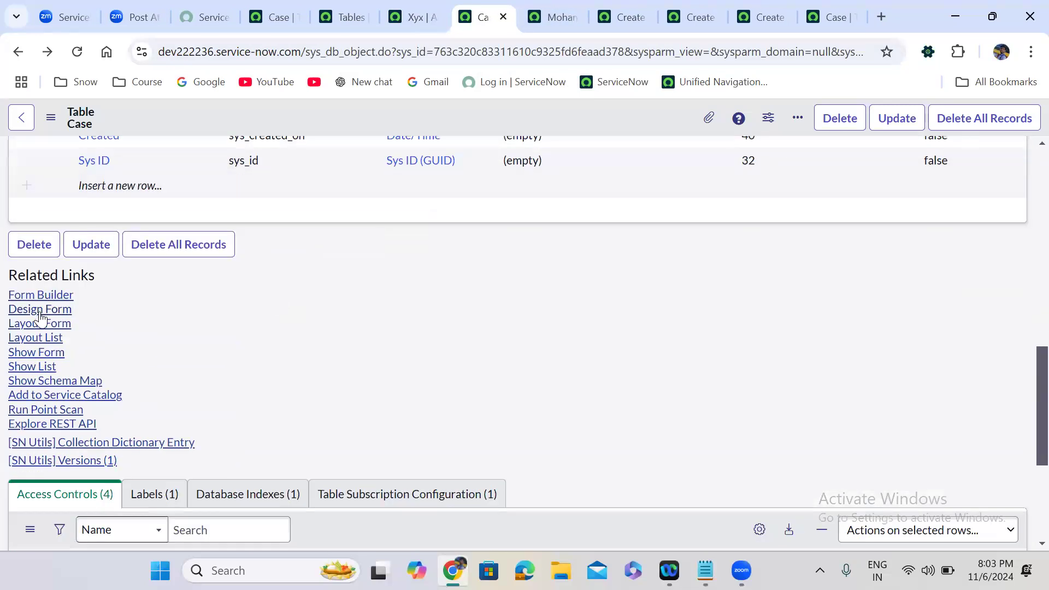
click(39, 311)
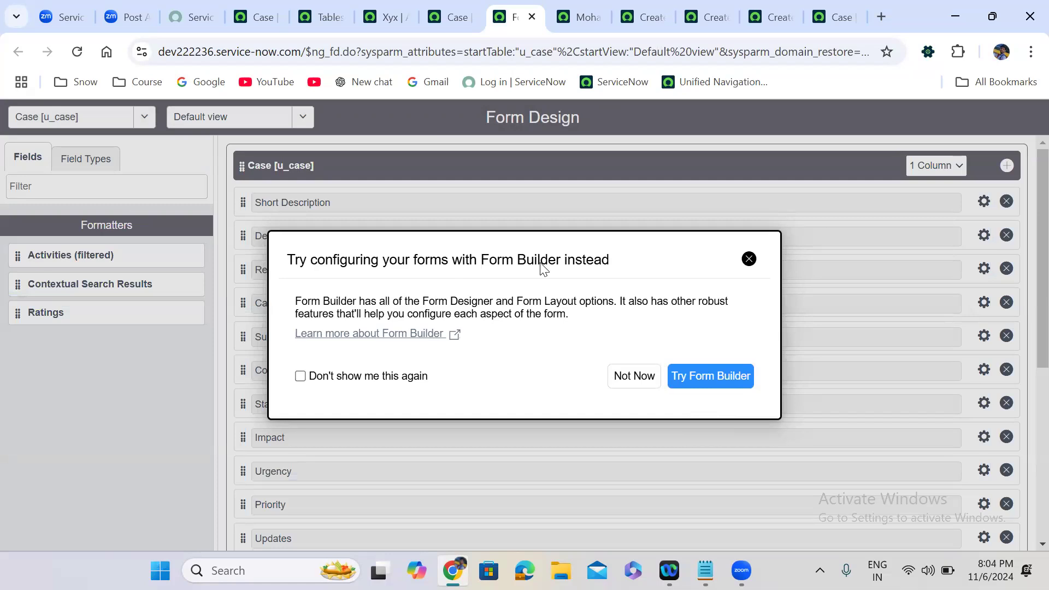
Return to the Case table definition and review its 16 columns.
click(451, 22)
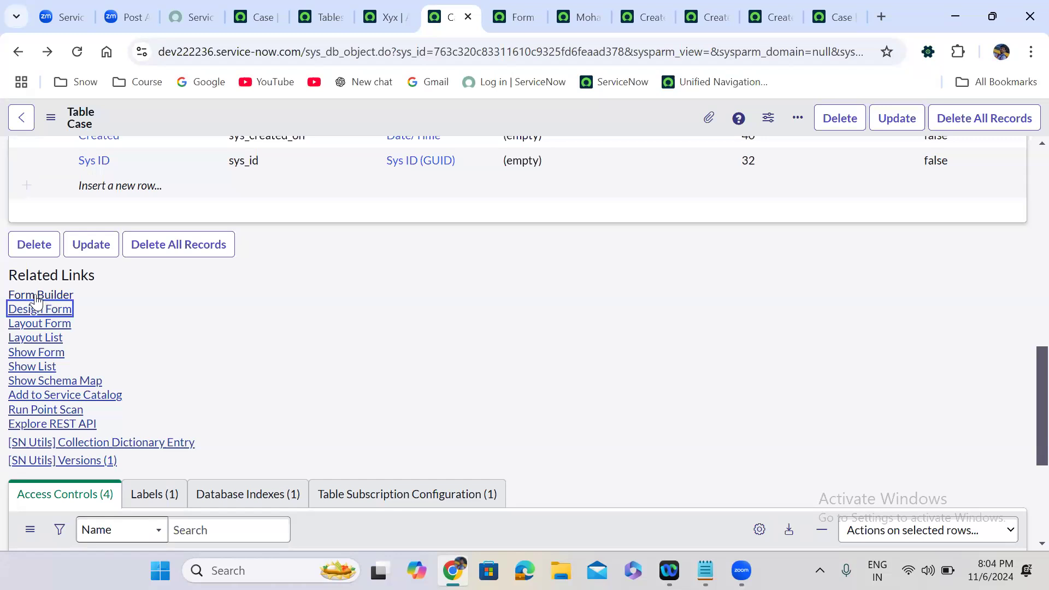
click(238, 303)
scroll(237, 301, up, 8)
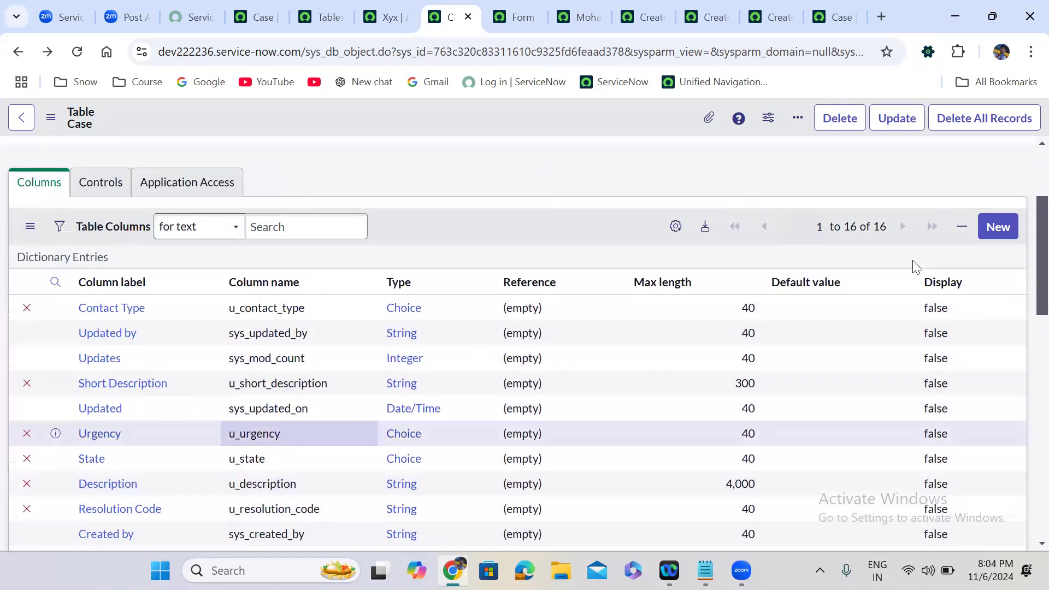
scroll(507, 244, down, 2)
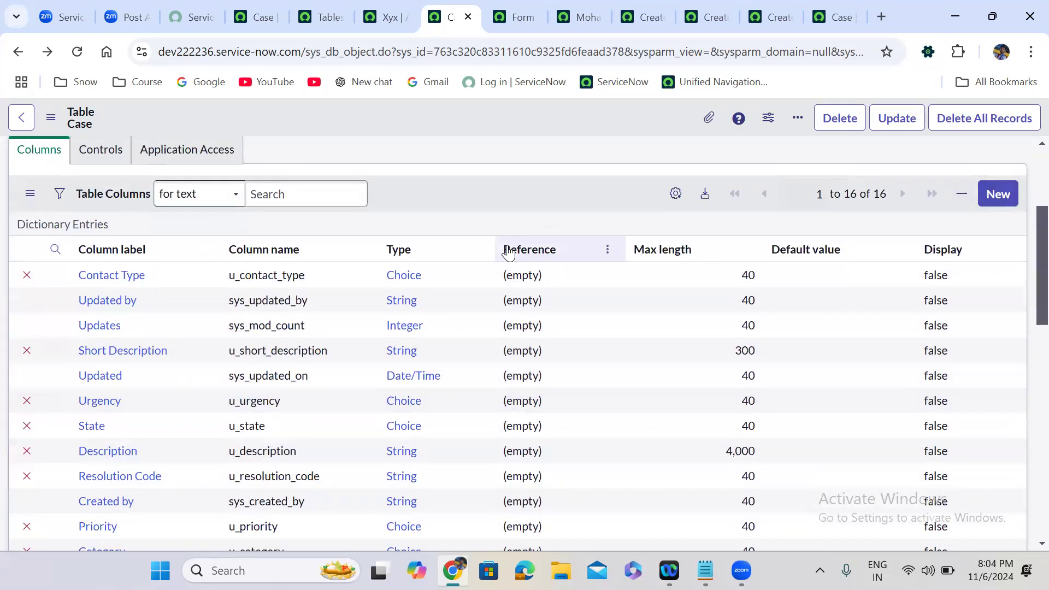
scroll(508, 251, down, 5)
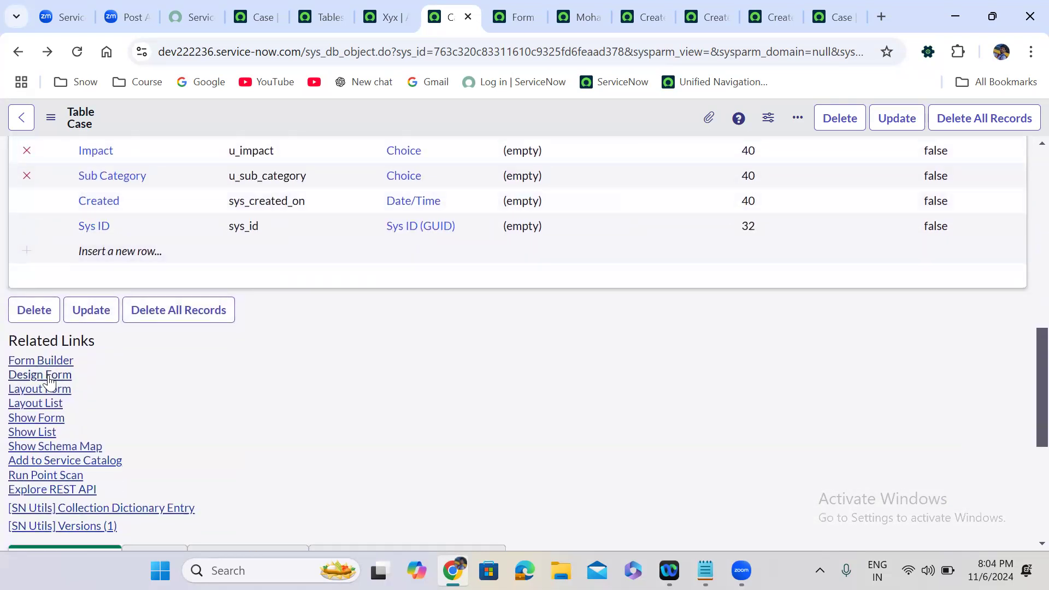
Filter Field Types for 'ref' and drag four Reference fields above Short Description.
click(513, 11)
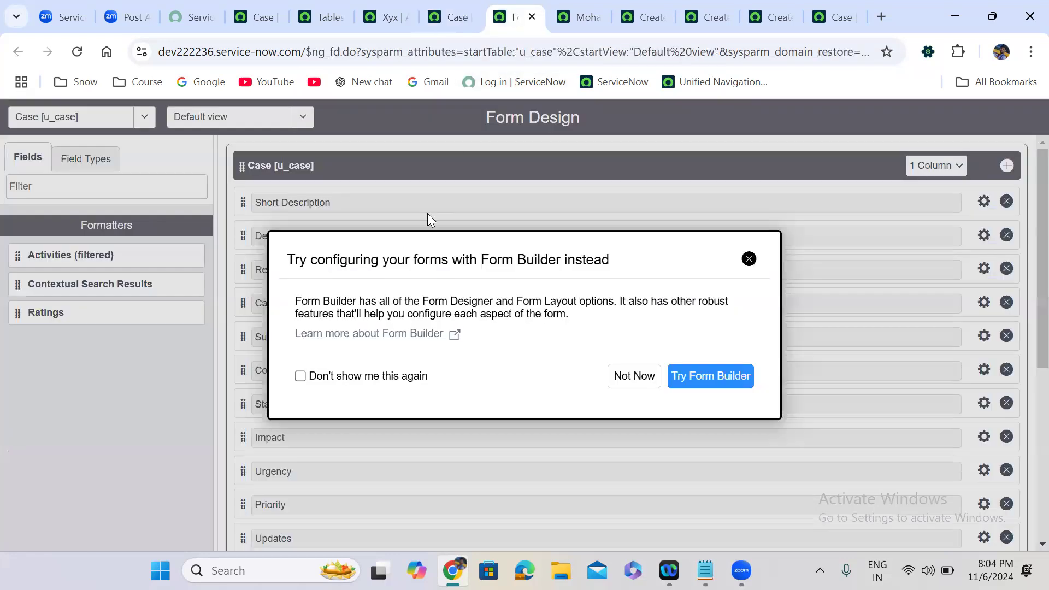
click(632, 376)
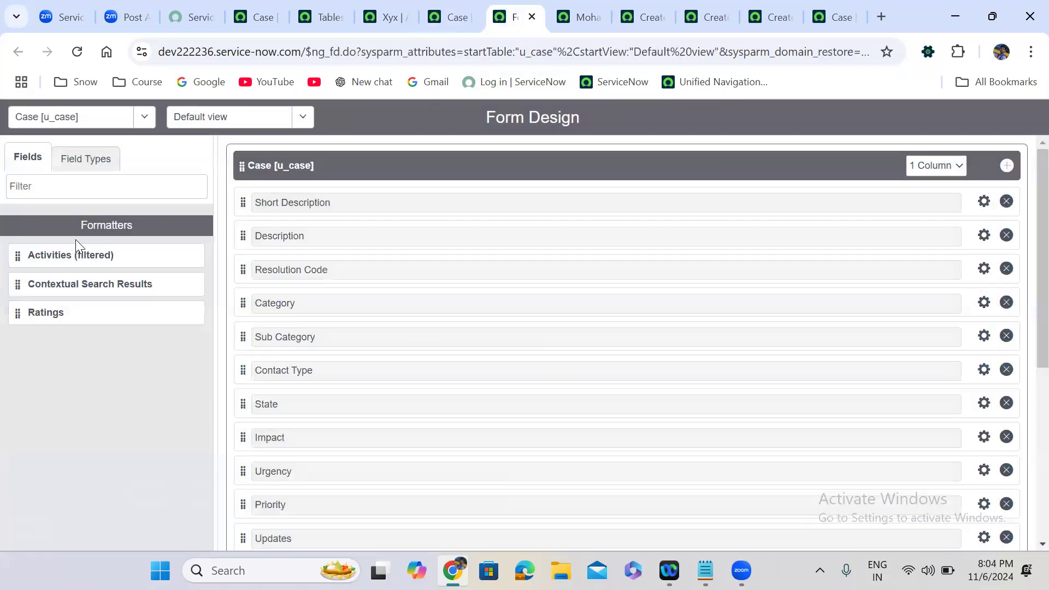
click(79, 166)
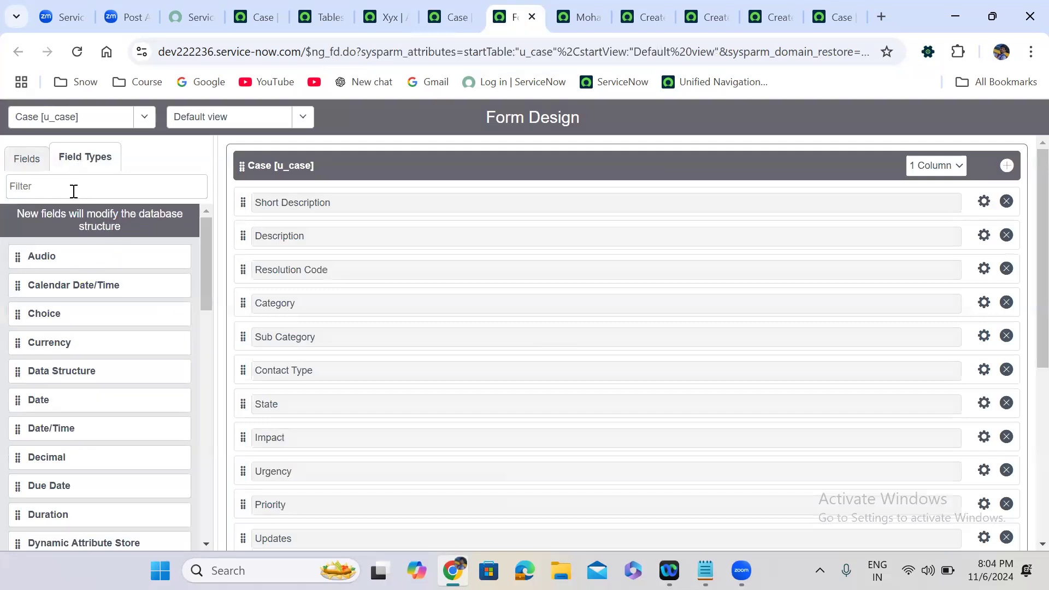
click(74, 188)
text(refe)
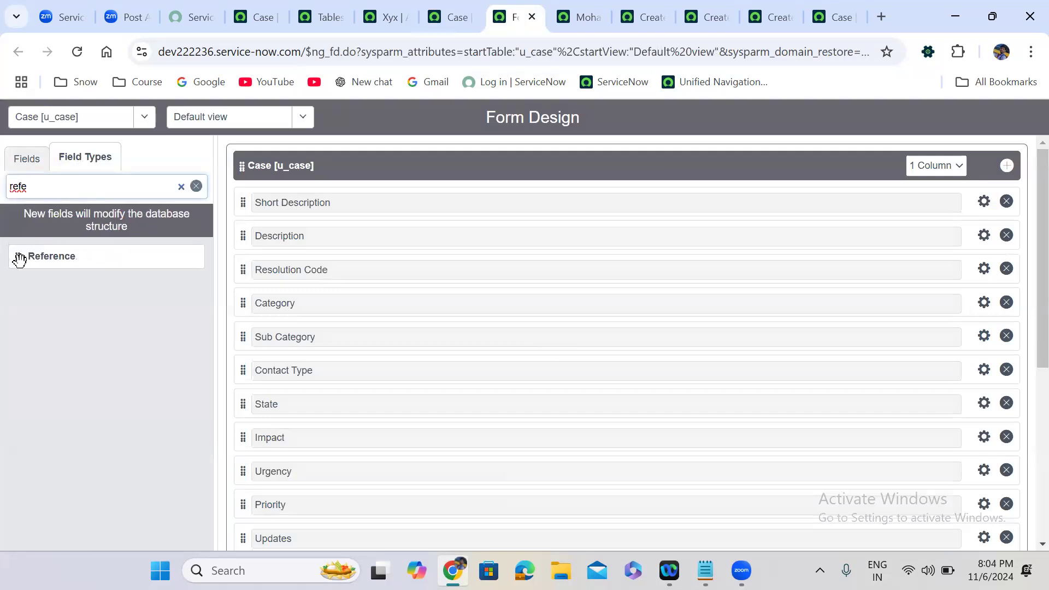
drag(19, 259, 256, 203)
drag(136, 254, 259, 232)
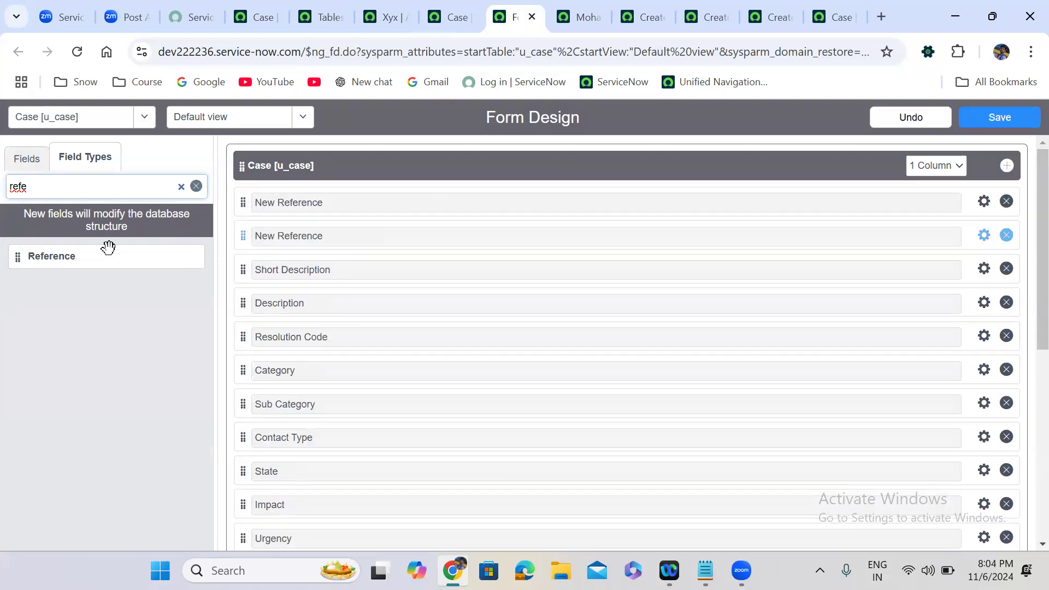
drag(15, 259, 258, 263)
drag(57, 263, 276, 300)
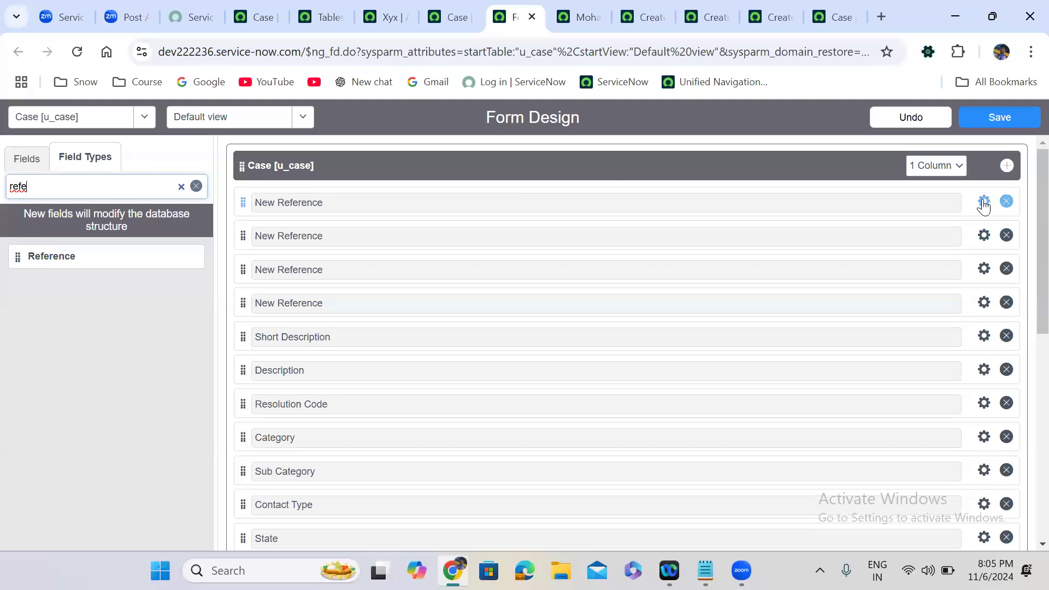
Label the first new Reference field Caller and give it the name u_caller.
click(984, 202)
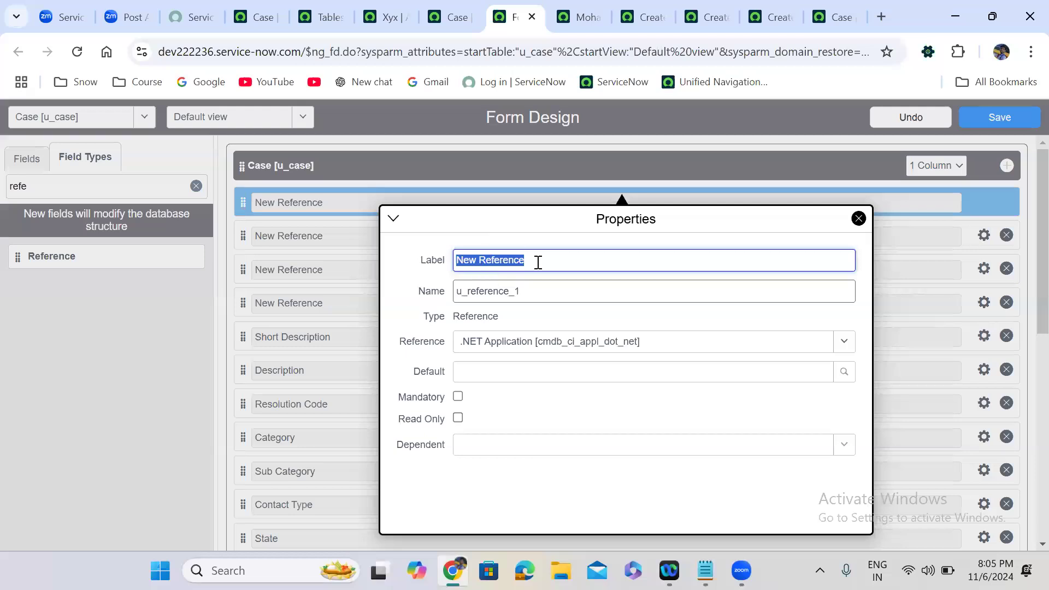
key(BackSpace)
text(Caller)
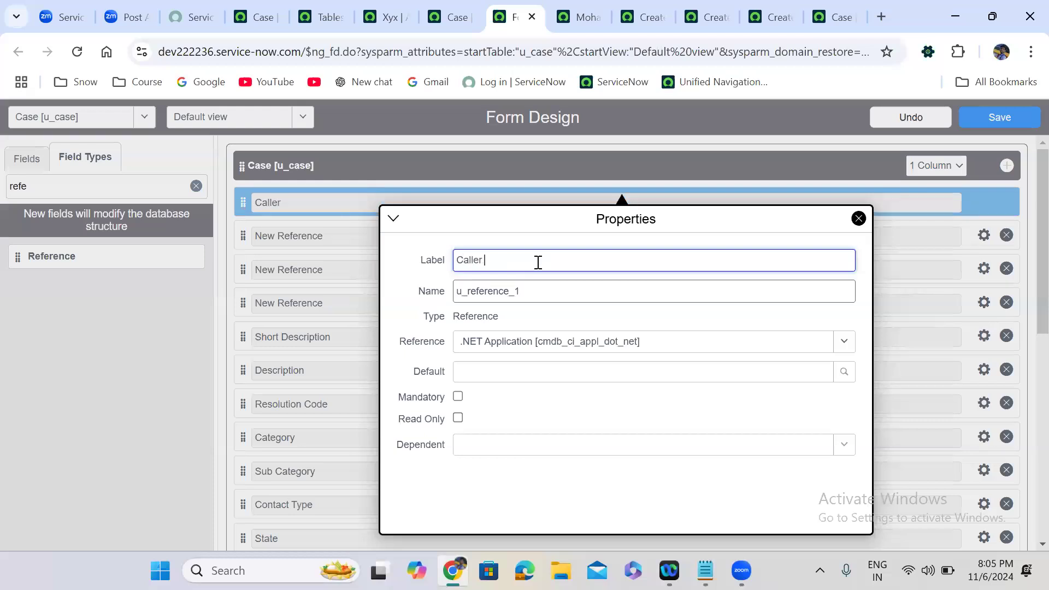
text( ID)
double_click(502, 292)
text(u)
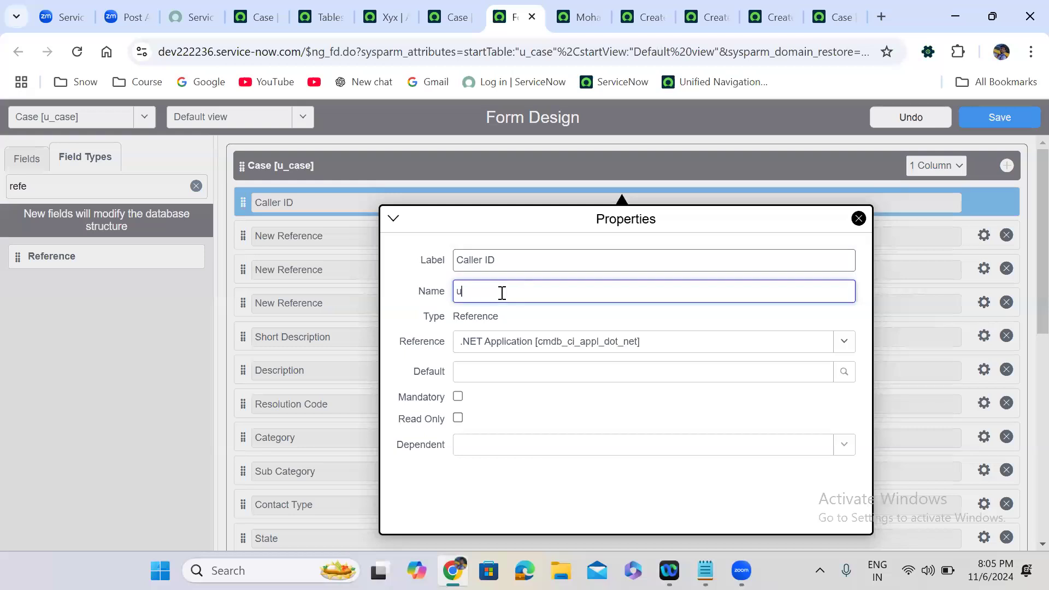
text(_alle)
text(c)
click(487, 260)
key(shift+End)
key(BackSpace)
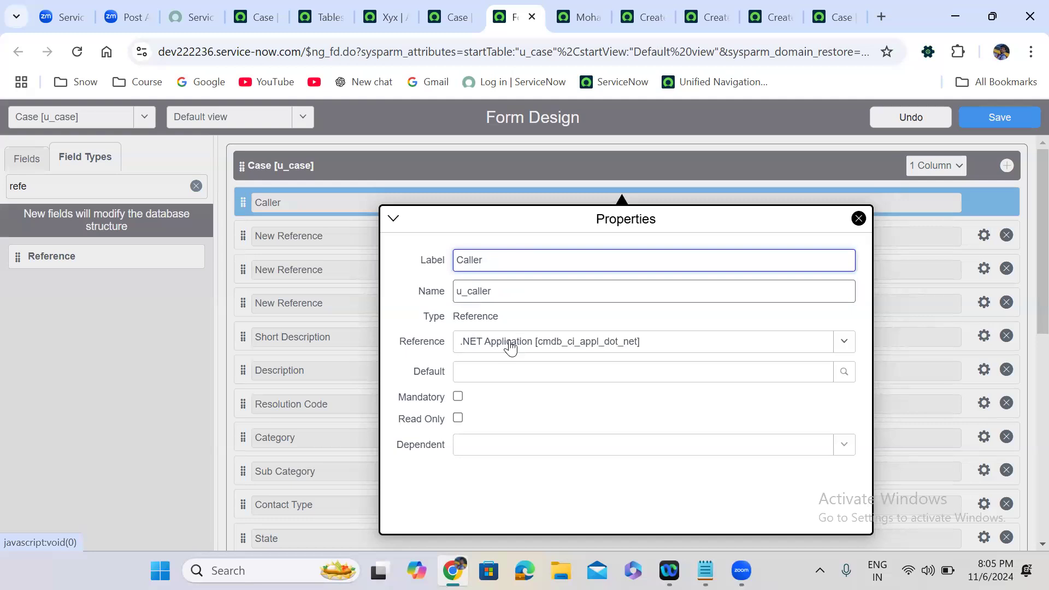
Point the Caller field's reference to the User [sys_user] table.
click(553, 350)
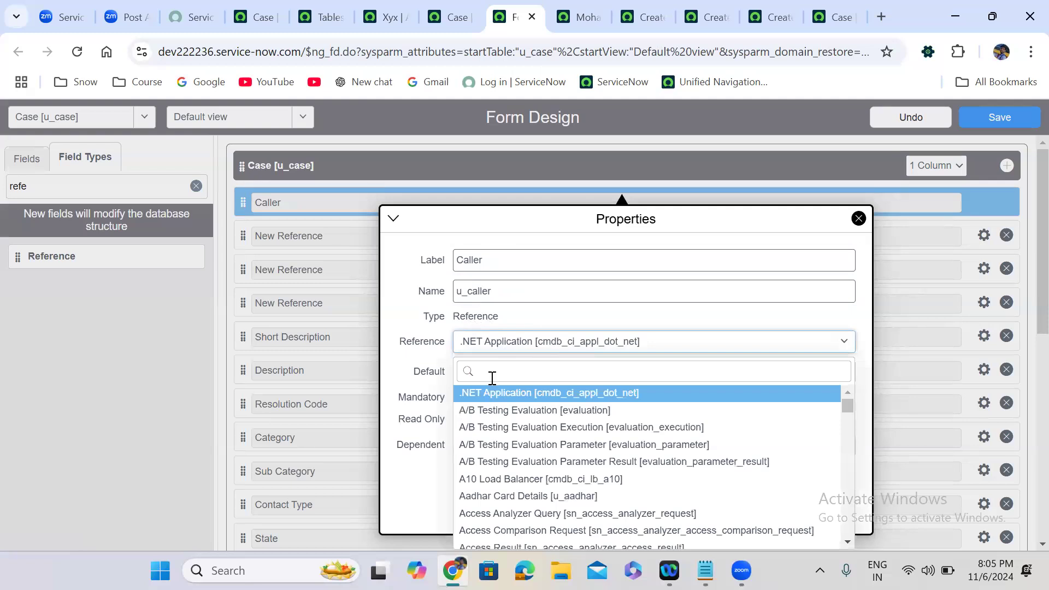
text(sys)
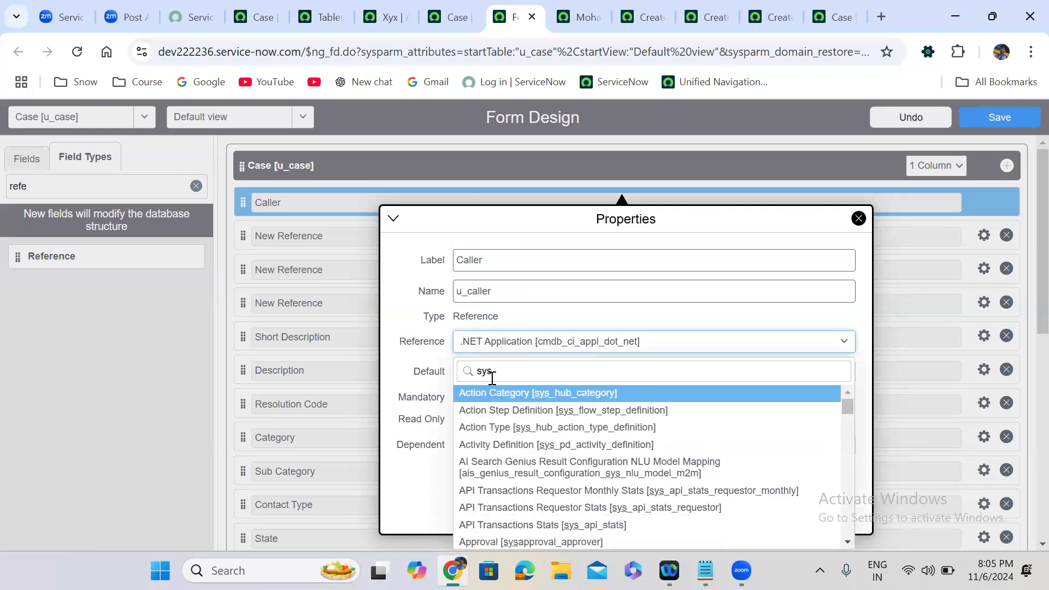
text(_user])
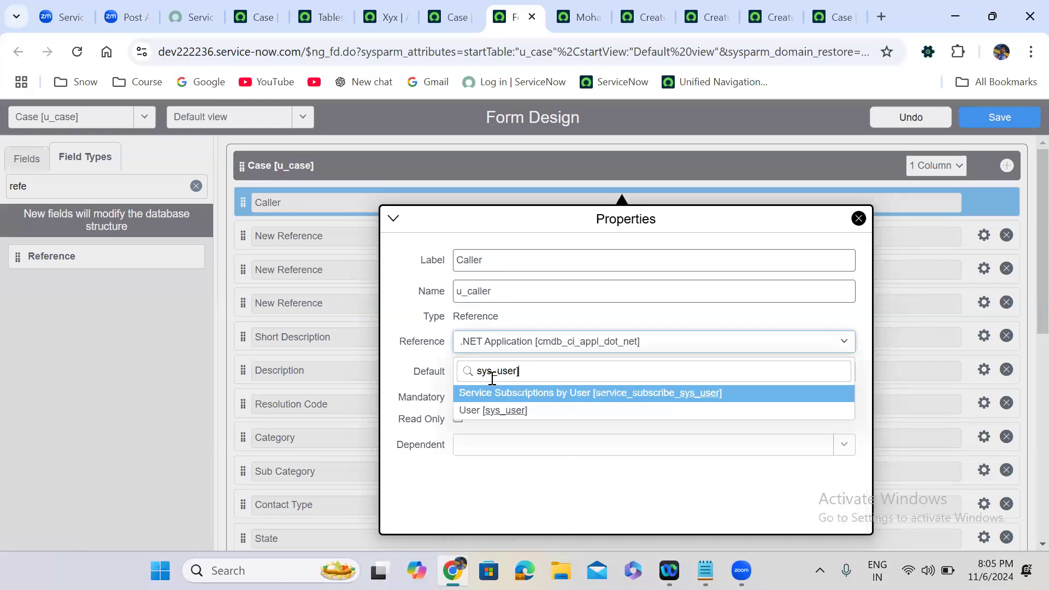
key(Down)
key(Return)
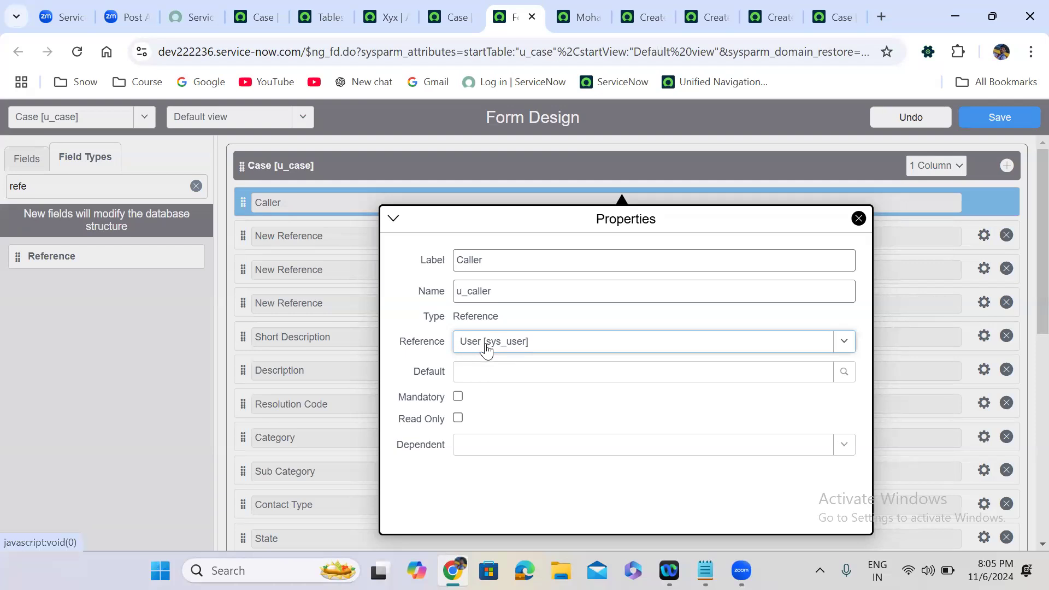
click(338, 298)
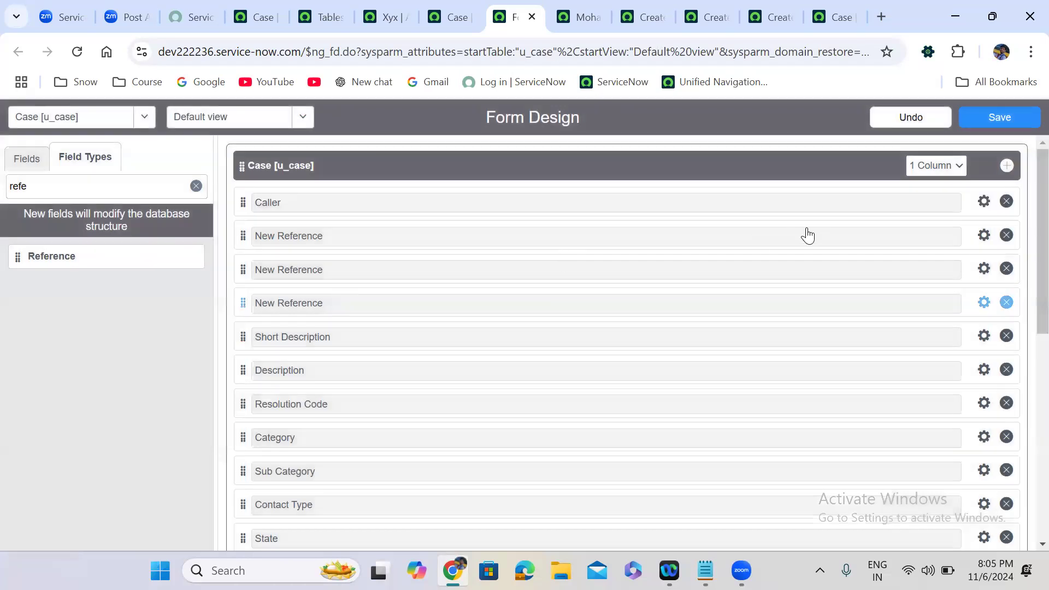
Label the second Reference field Configuration Item with name u_configuration_item.
click(984, 236)
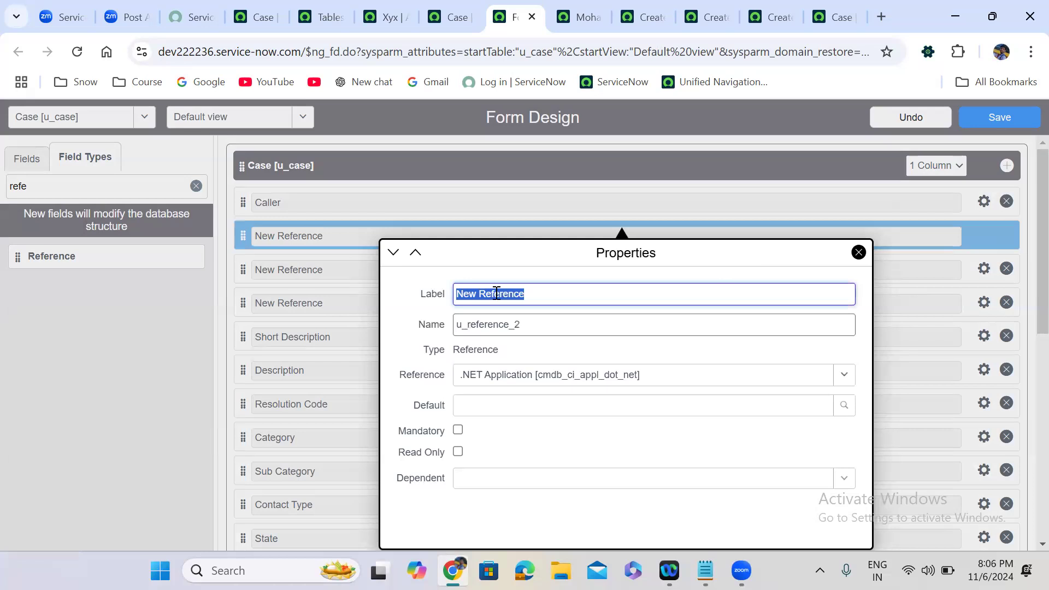
text(C)
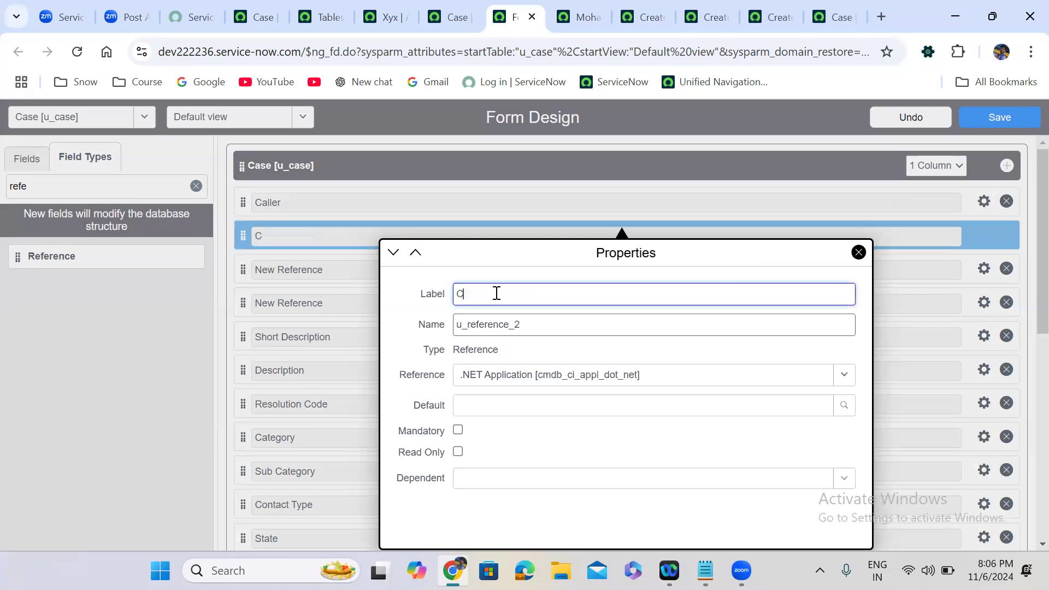
text(onfiguration Item)
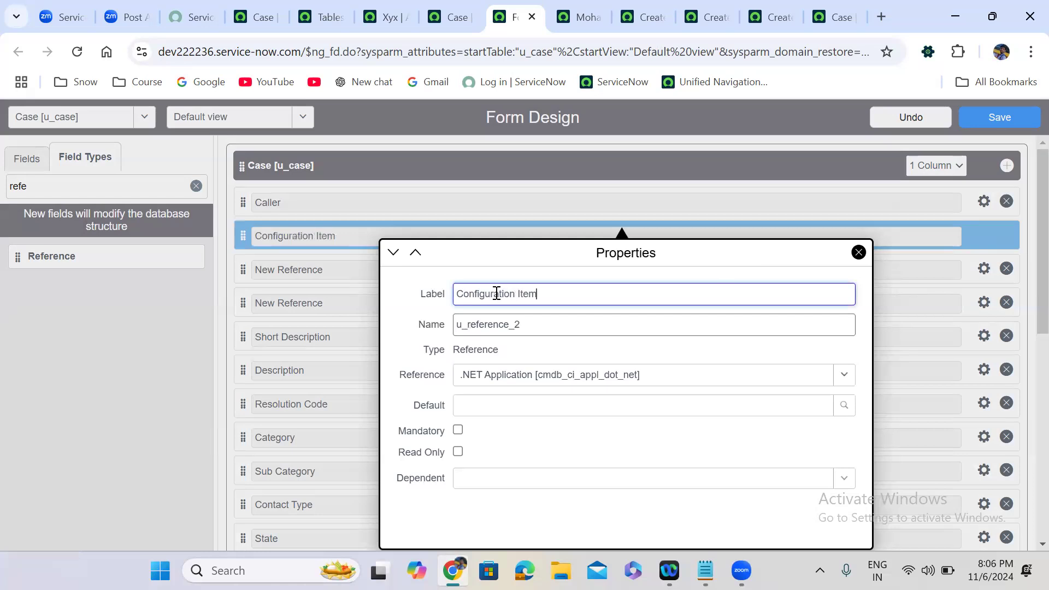
double_click(525, 325)
text(u_confi)
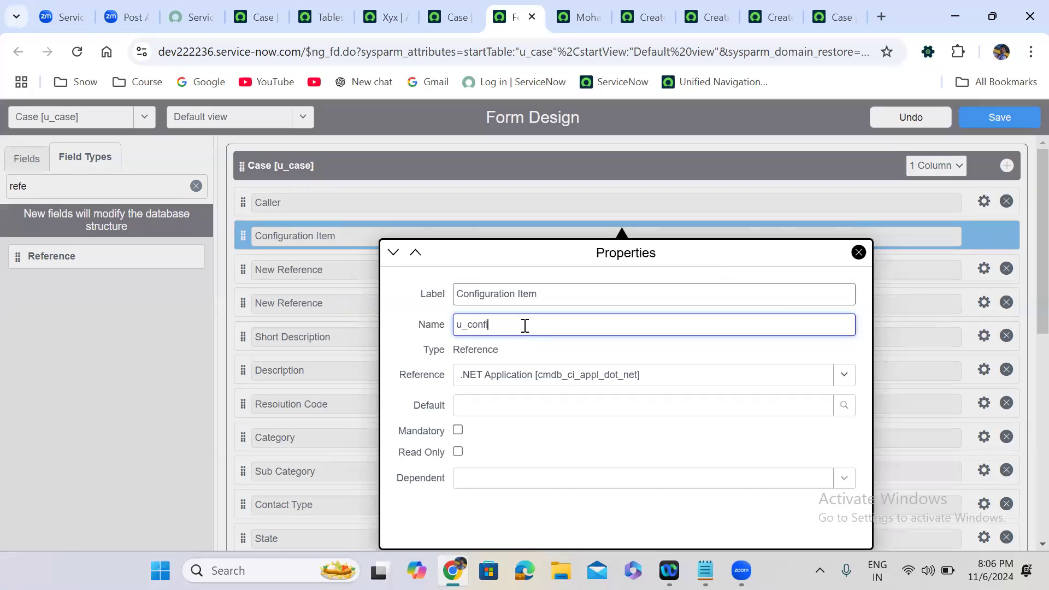
text(guration_item)
click(492, 377)
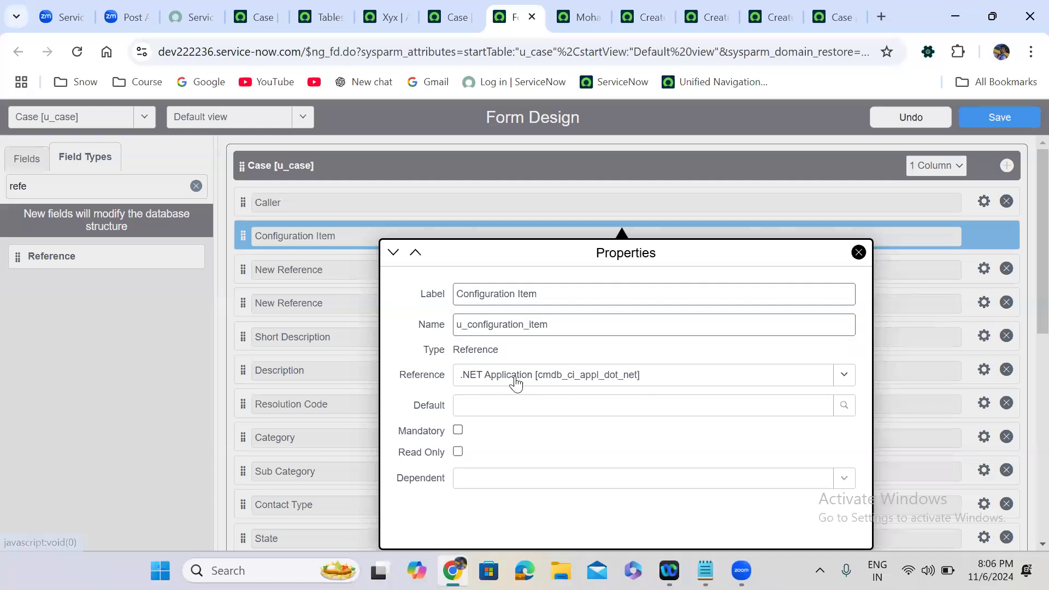
Set the Configuration Item field to reference the Configuration Item [cmdb_ci] table.
click(60, 8)
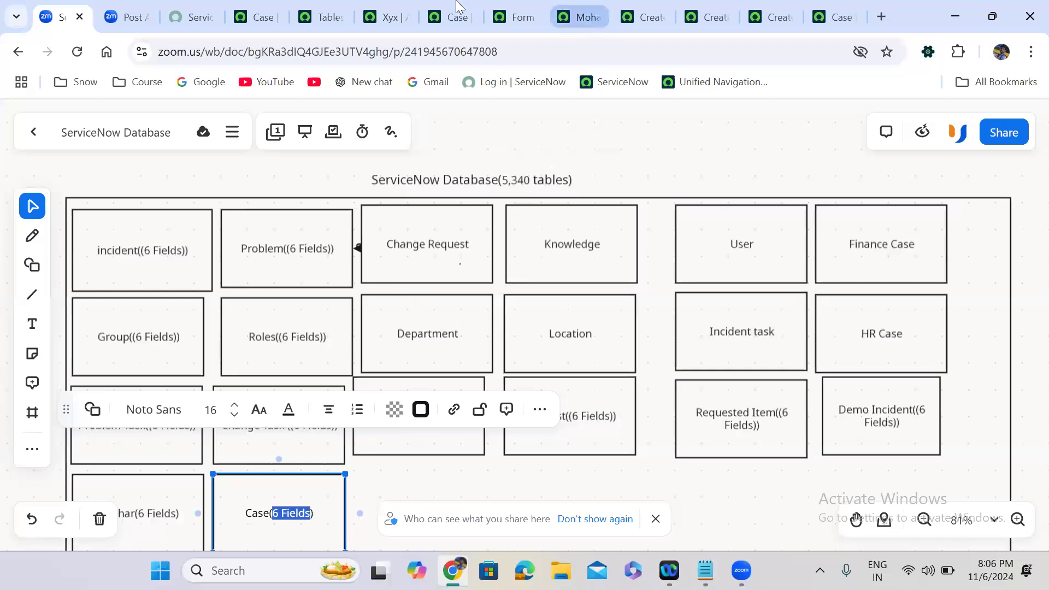
click(514, 15)
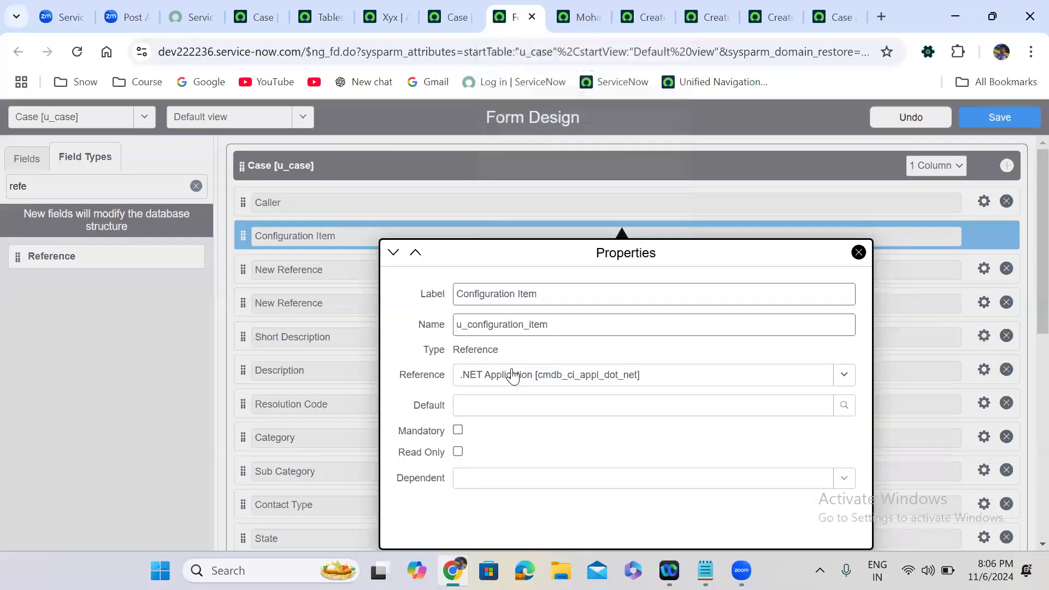
click(512, 376)
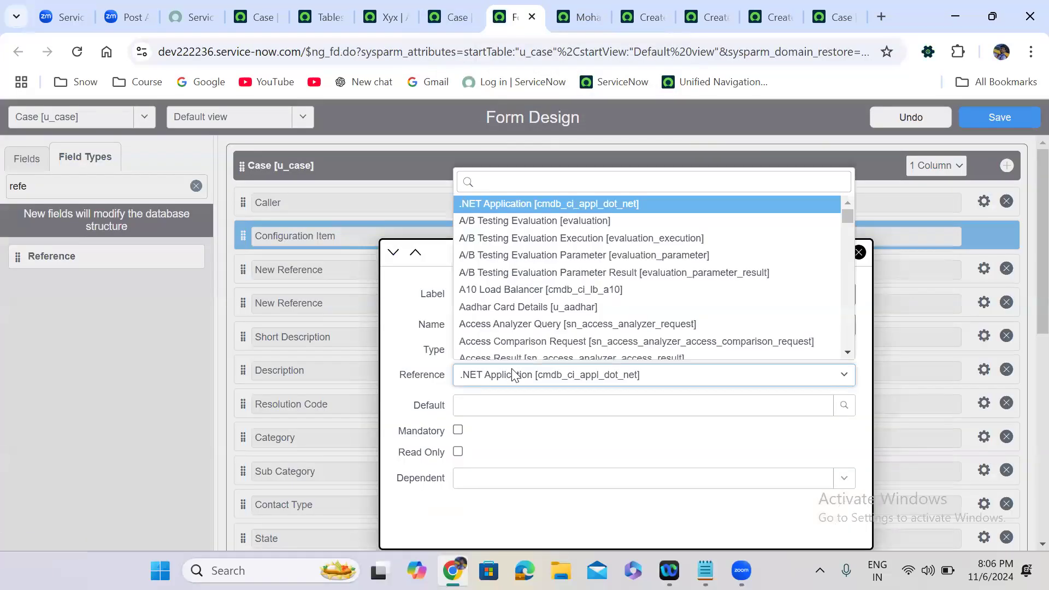
text(cmdb_d)
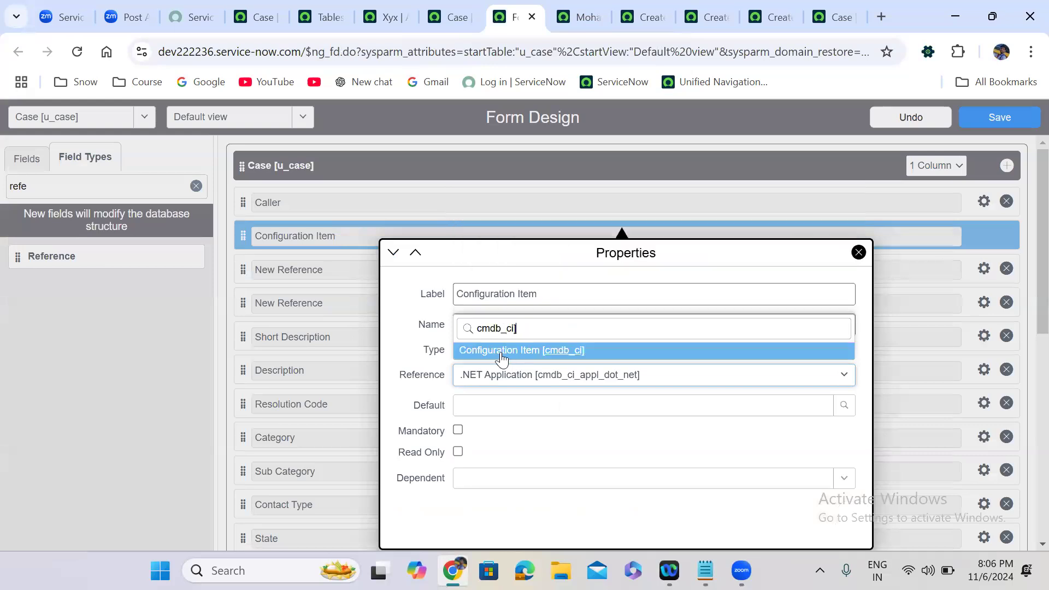
click(502, 353)
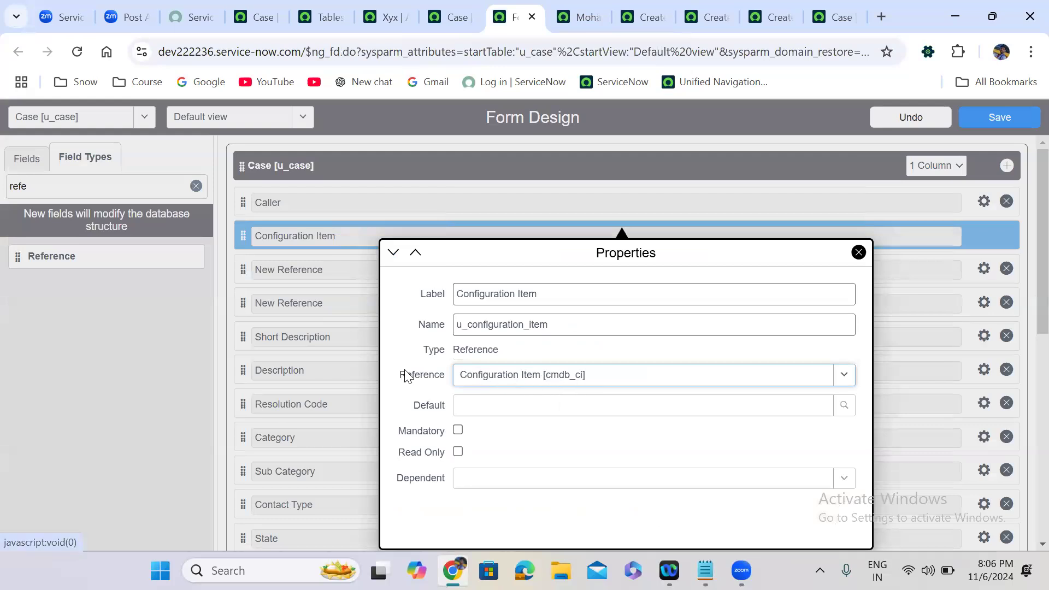
click(360, 385)
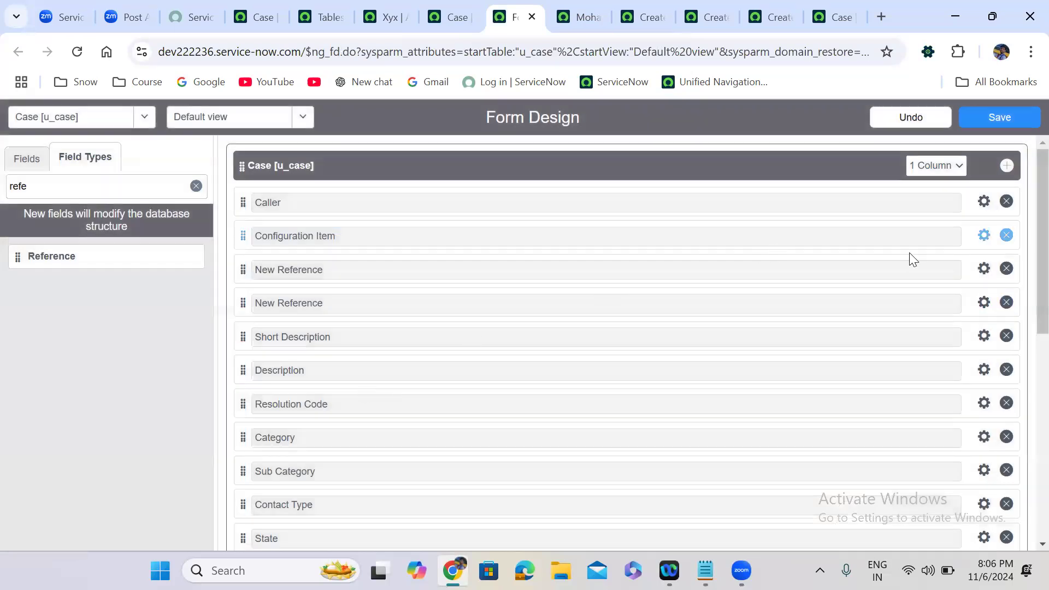
Make the third Reference field Assignment Group (u_assignment_group), referencing Group [sys_user_group].
click(984, 270)
text(A)
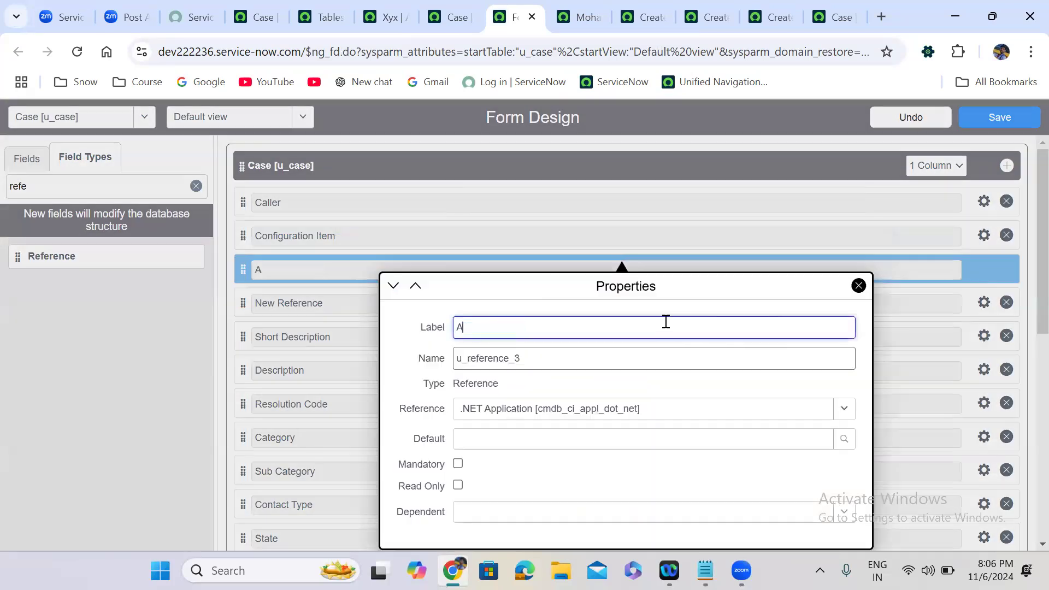
text(ssignment Group)
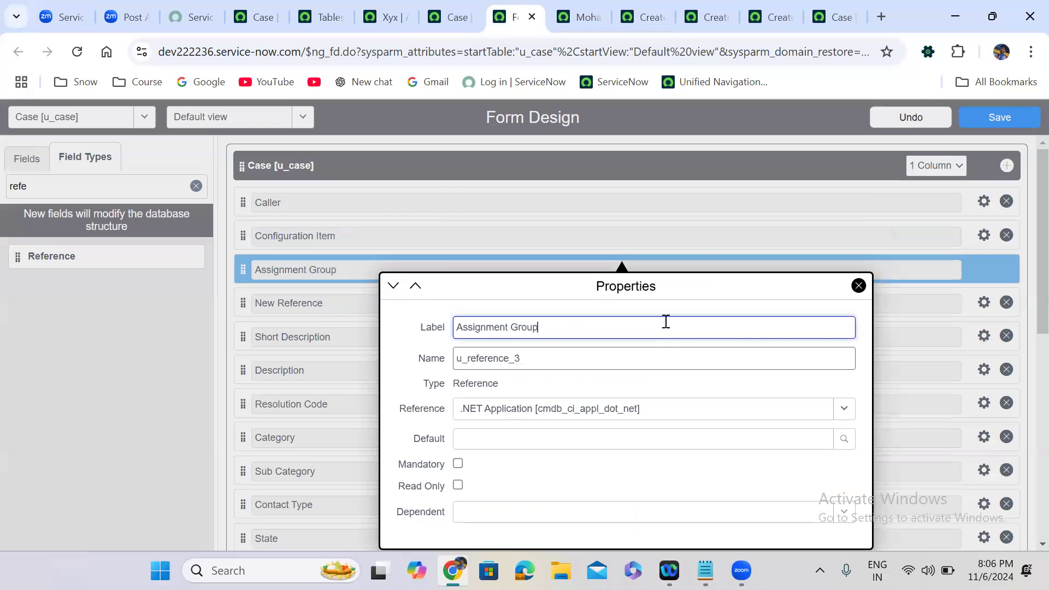
double_click(530, 359)
text(u_assignment)
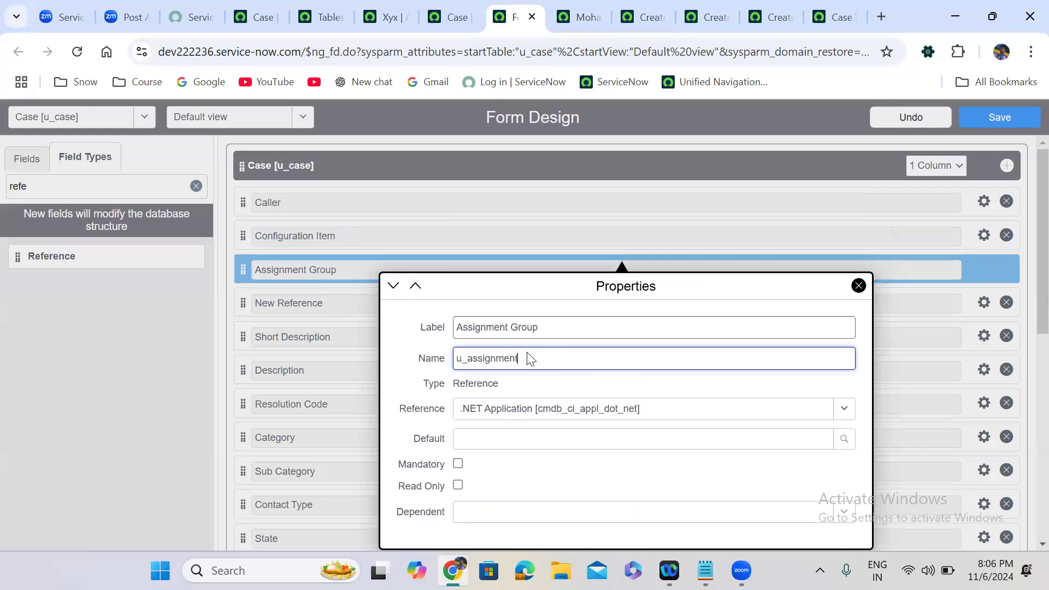
text(_group)
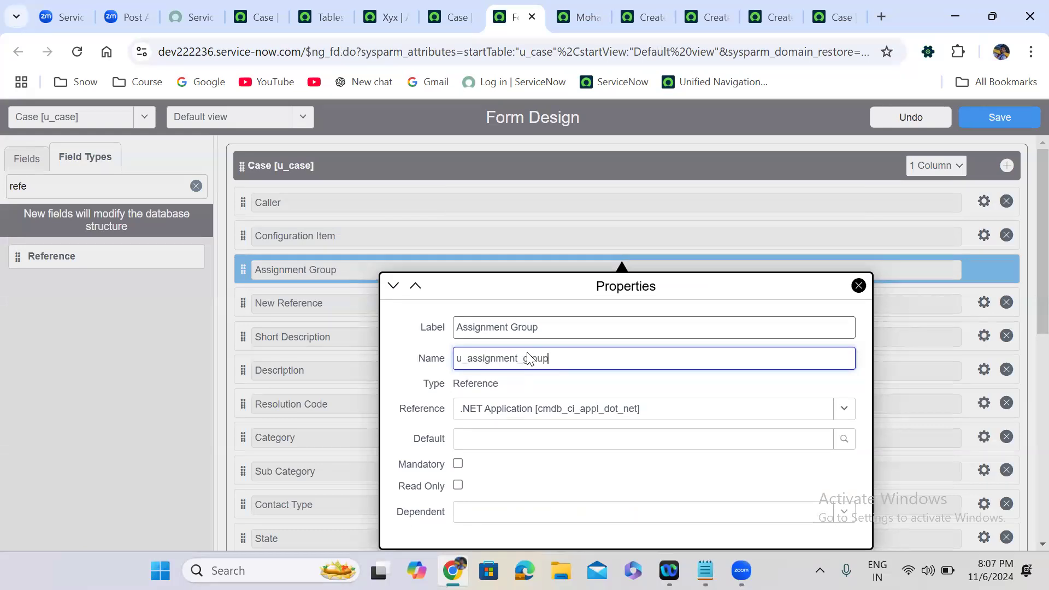
click(563, 411)
text(sys)
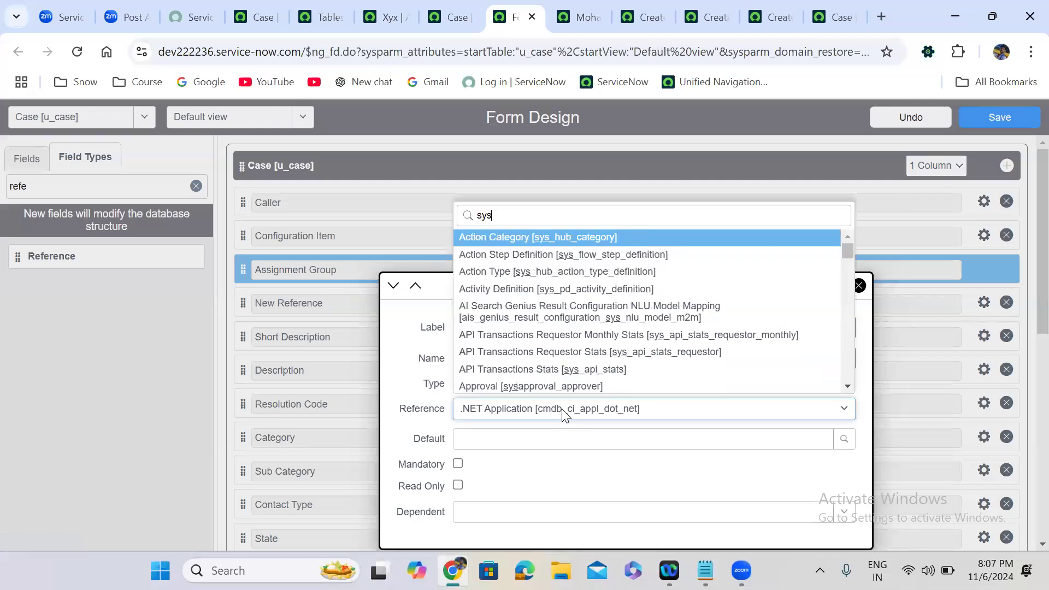
text(_user)
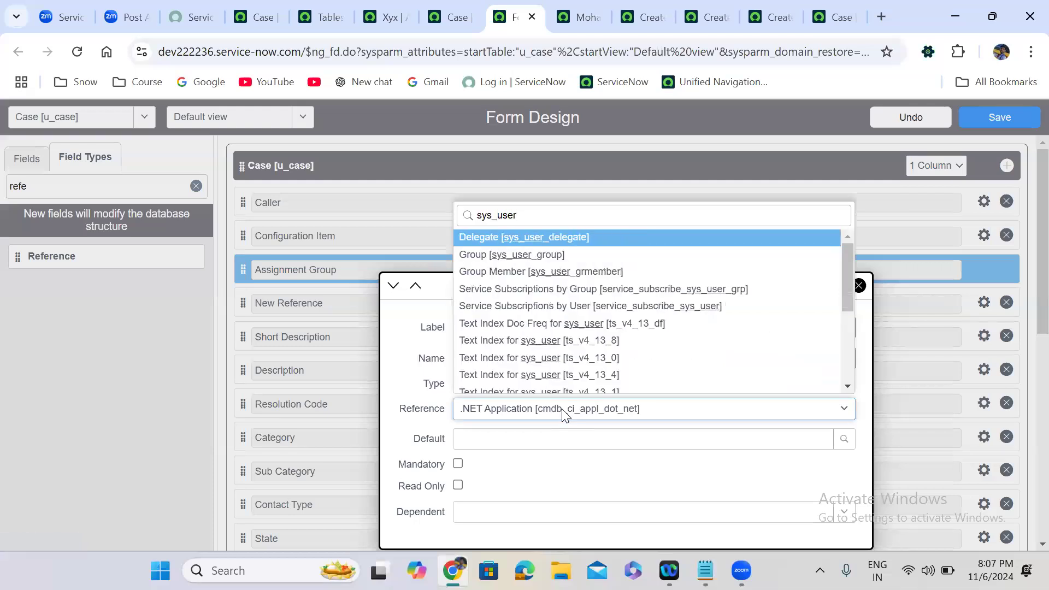
text(_group)
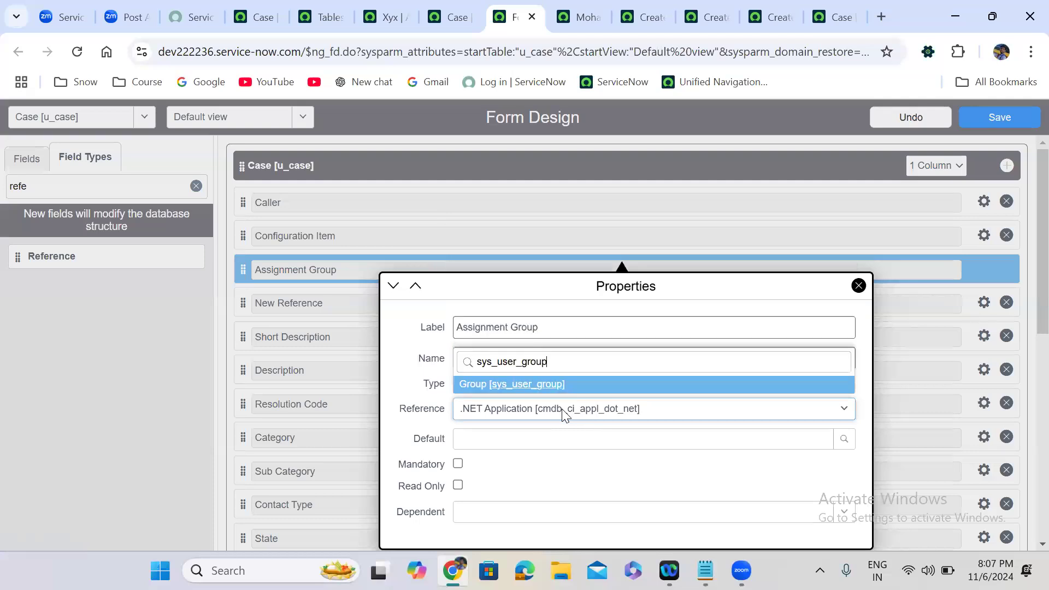
click(490, 390)
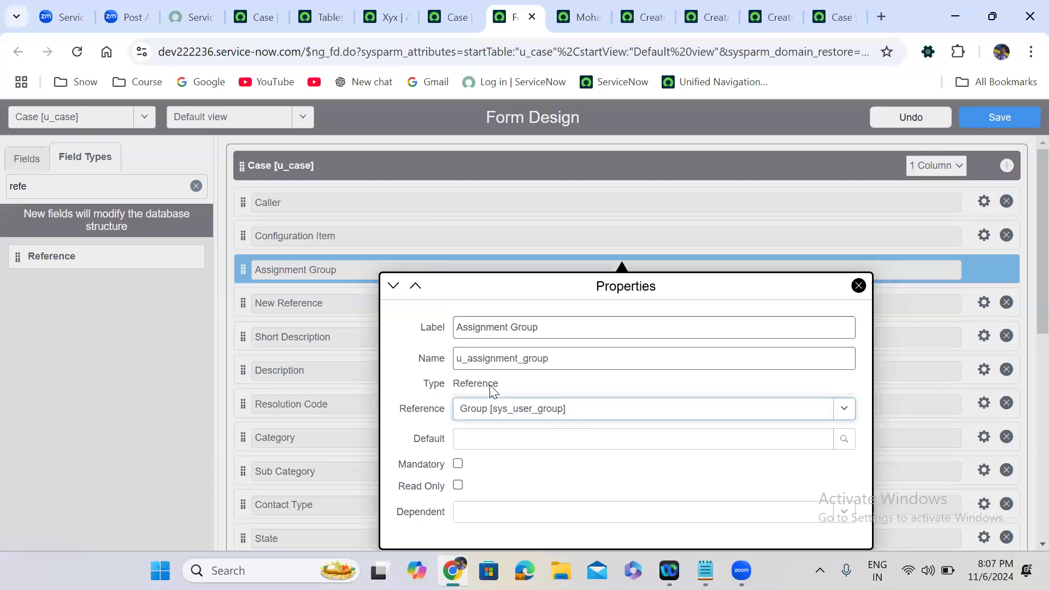
click(333, 337)
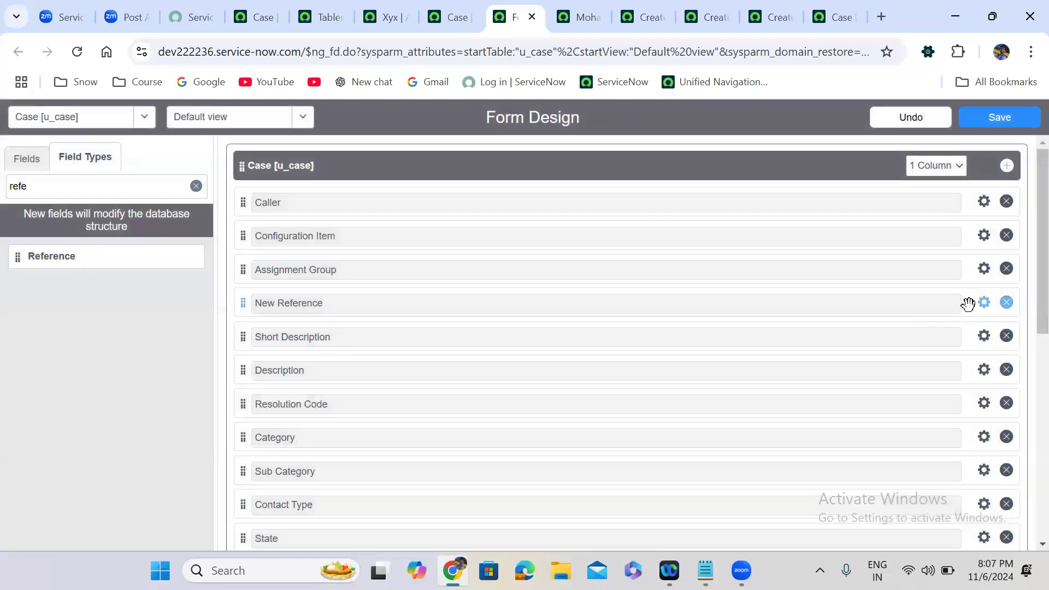
Make the fourth Reference field Assigned To (u_assigned_to), referencing User [sys_user].
click(985, 304)
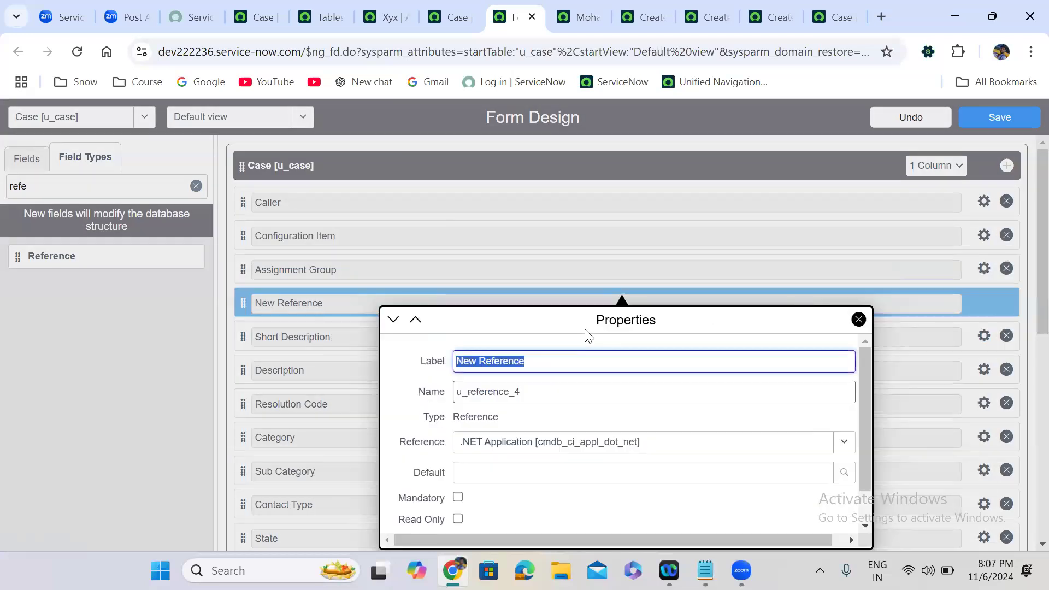
text(Assigned To)
double_click(499, 397)
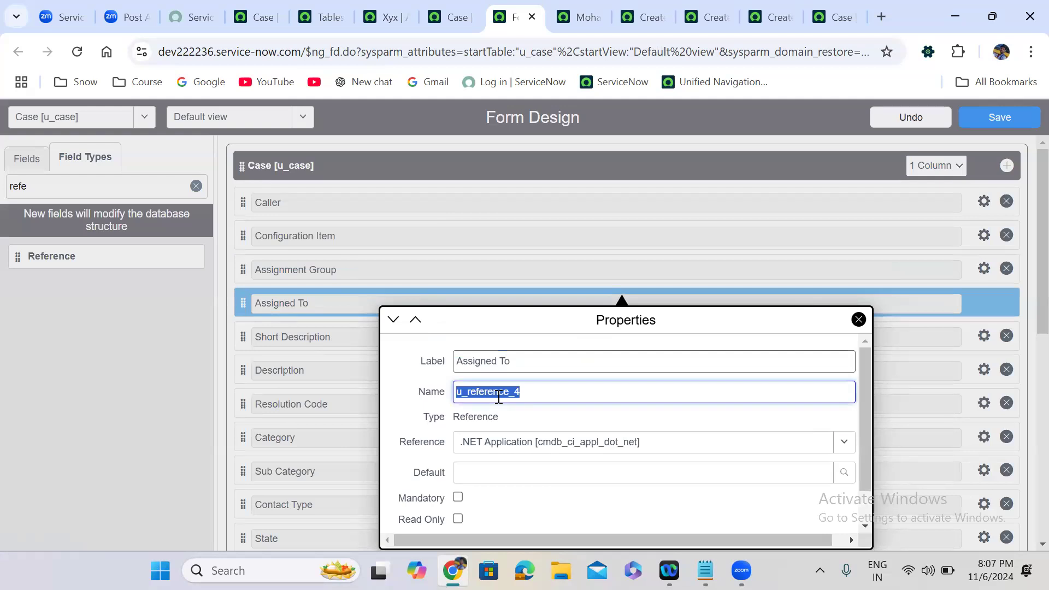
text(u_assigned_to)
click(536, 445)
text(sys)
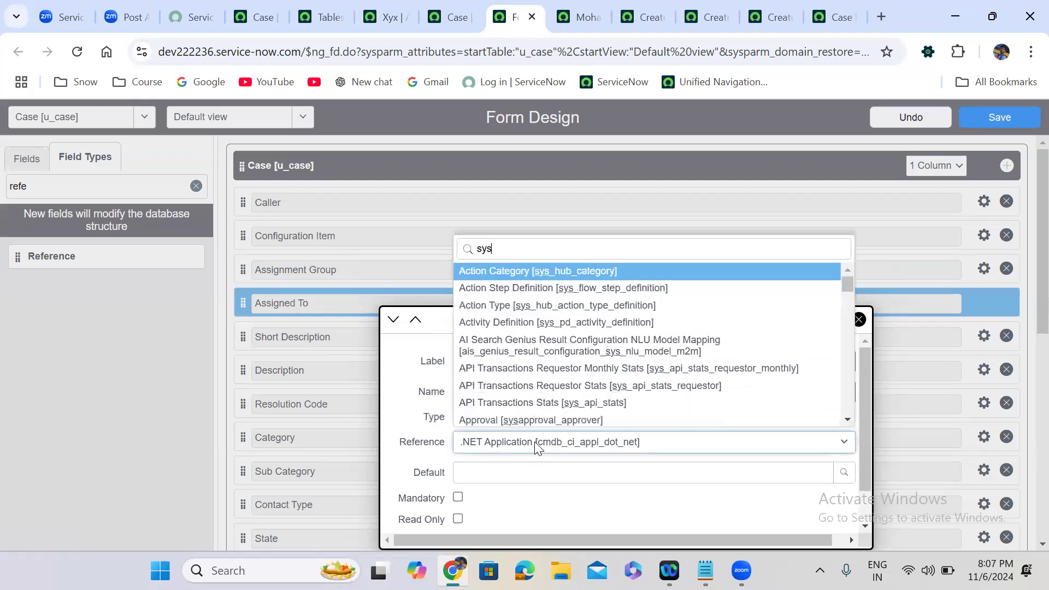
text(_user)
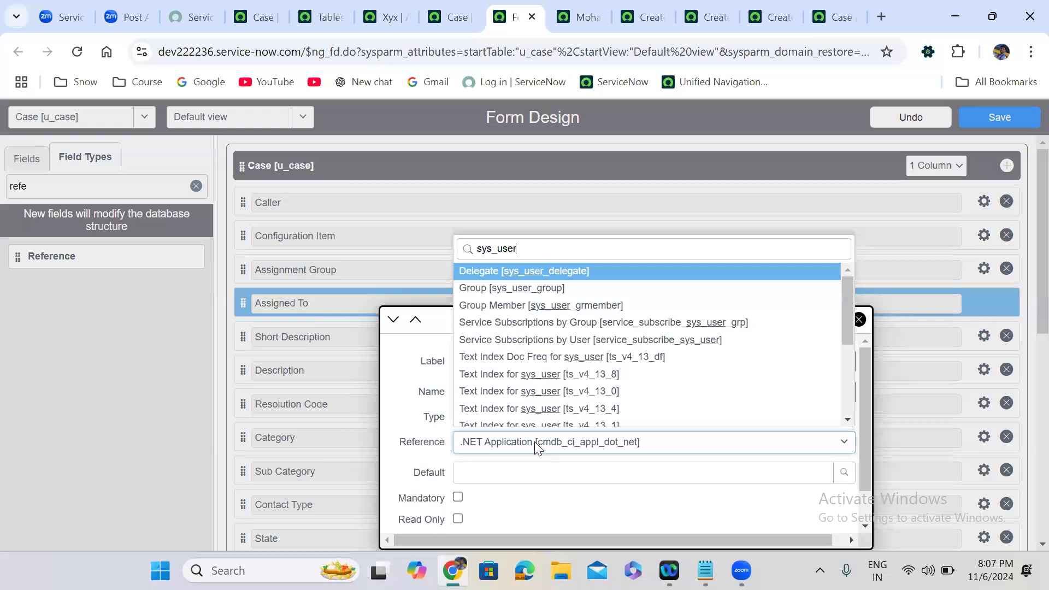
text(])
key(Down)
key(Return)
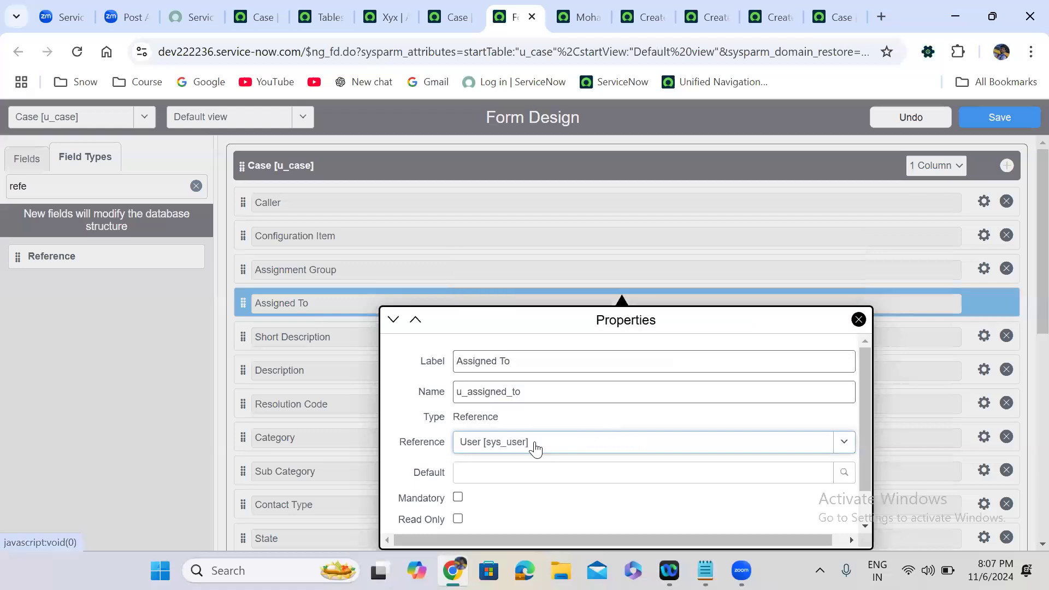
click(324, 396)
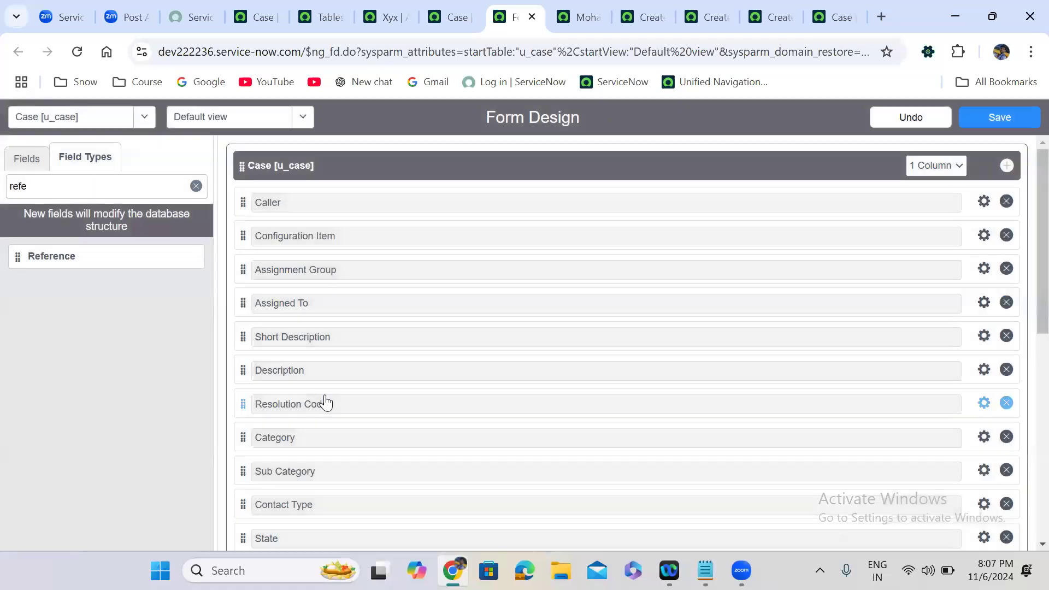
Save the Case form layout and open a new Case record from the table definition.
click(1025, 124)
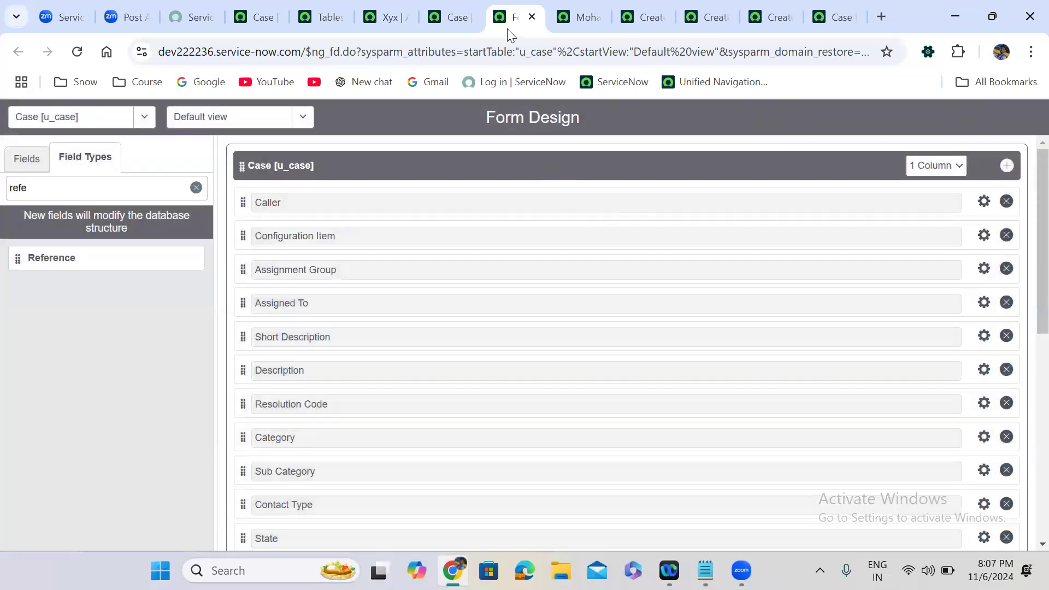
click(456, 16)
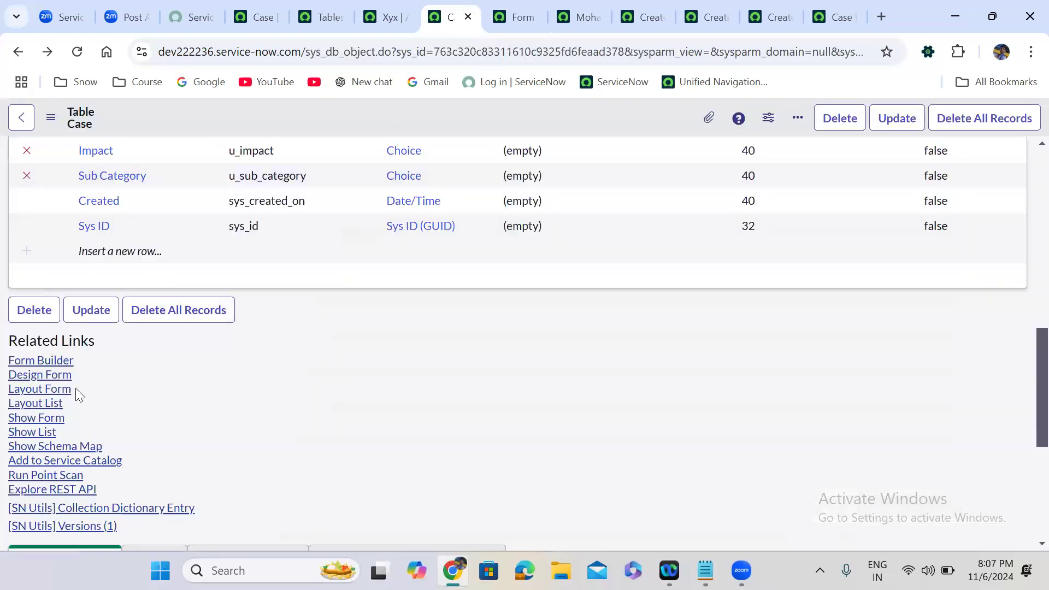
click(38, 418)
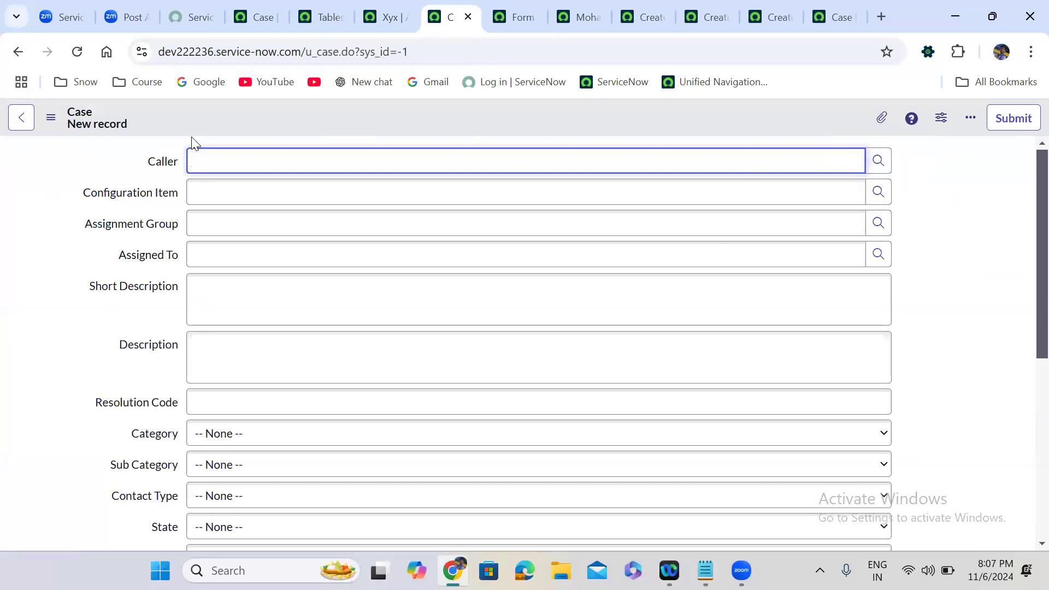
Browse the Caller, Configuration Item, Assignment Group and Assigned To lookup lists.
click(880, 162)
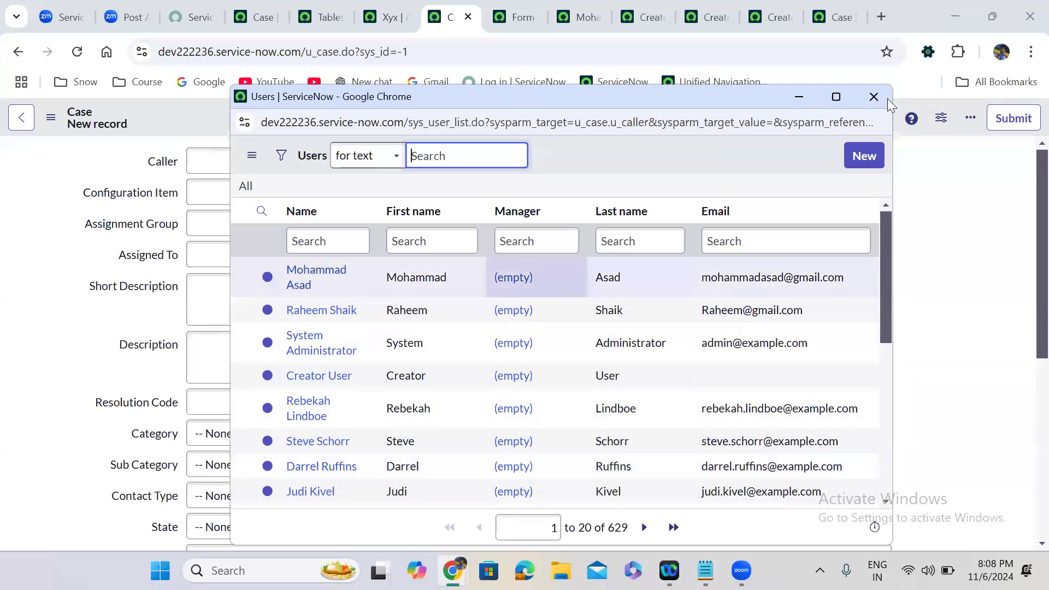
click(873, 97)
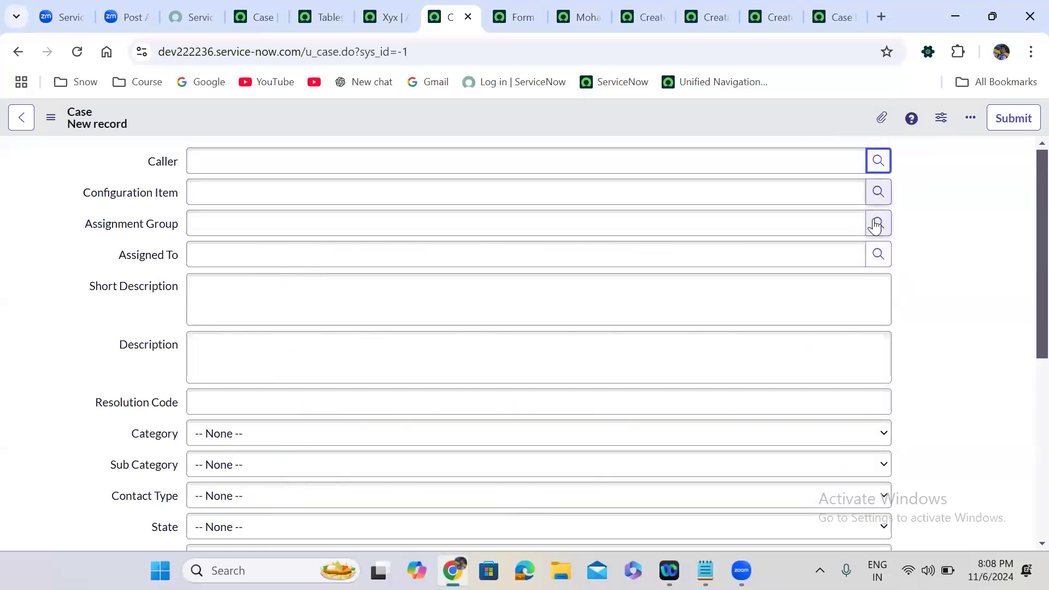
click(882, 159)
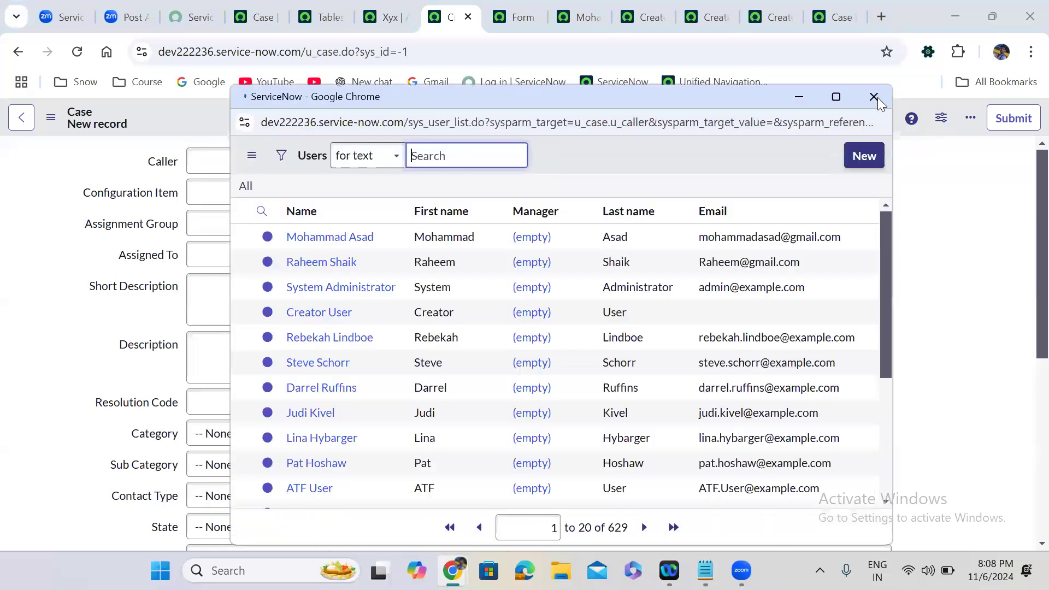
click(877, 97)
click(876, 196)
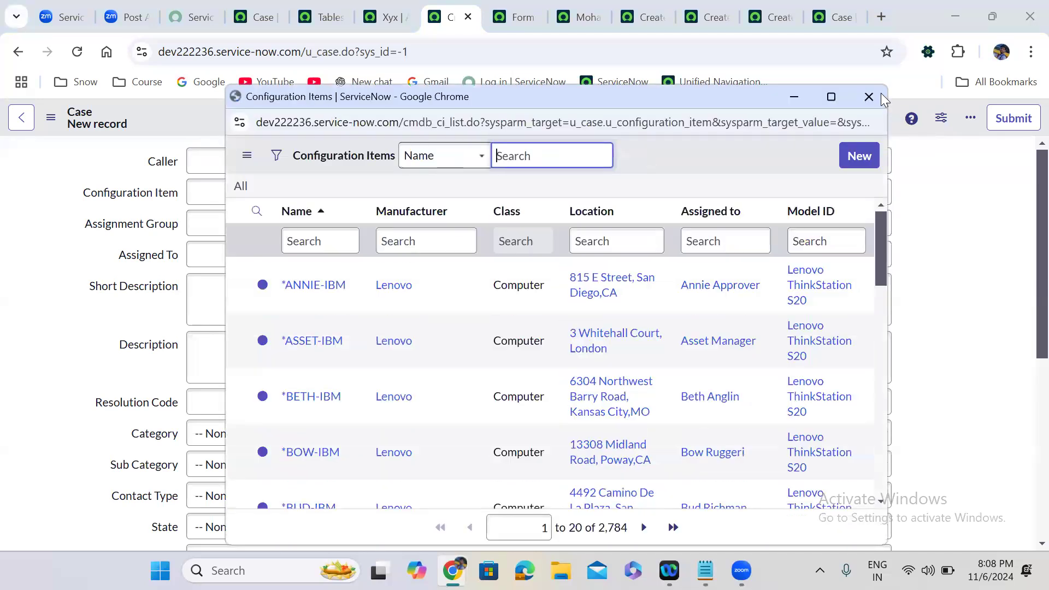
click(883, 223)
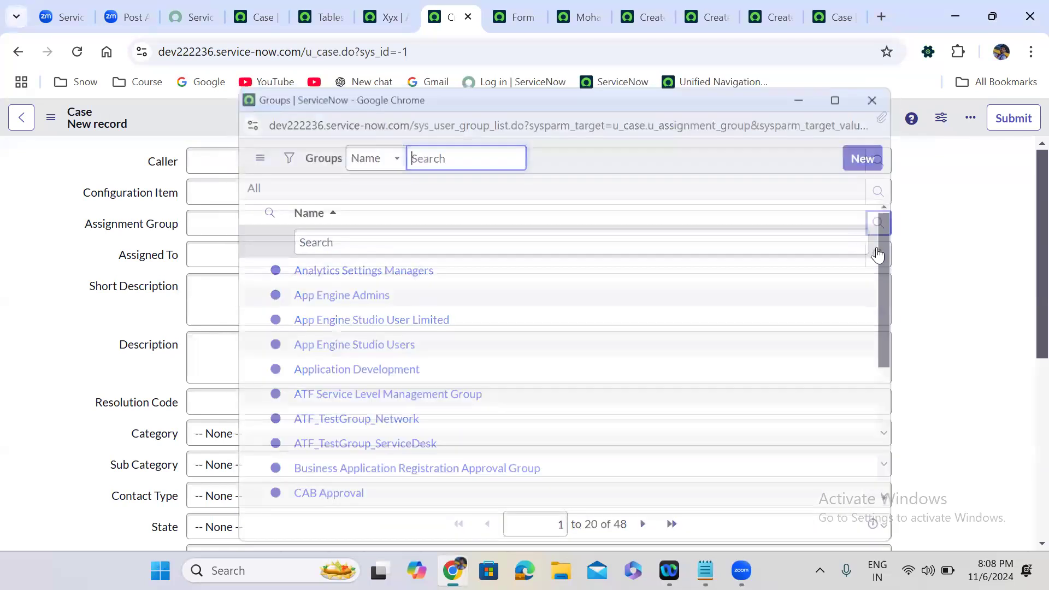
click(878, 257)
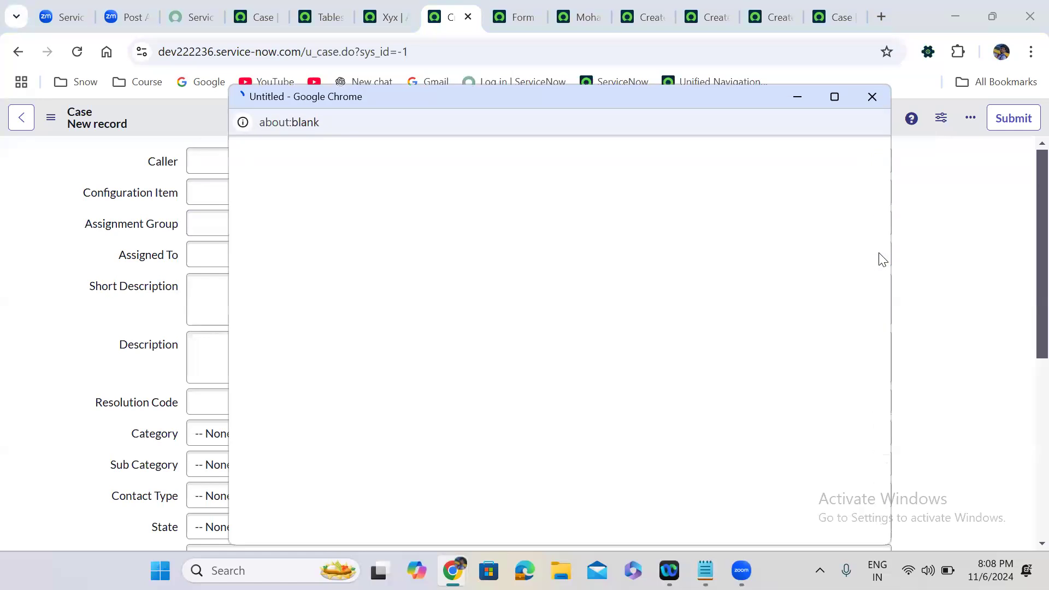
click(873, 97)
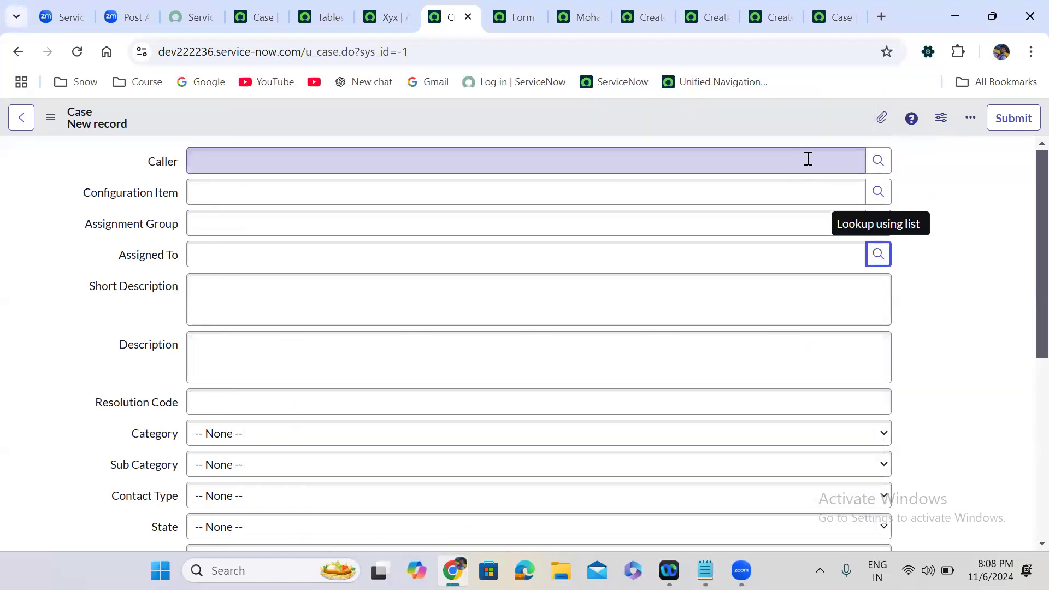
Recheck each of the four lookup lists, then put the cursor in Caller.
click(878, 161)
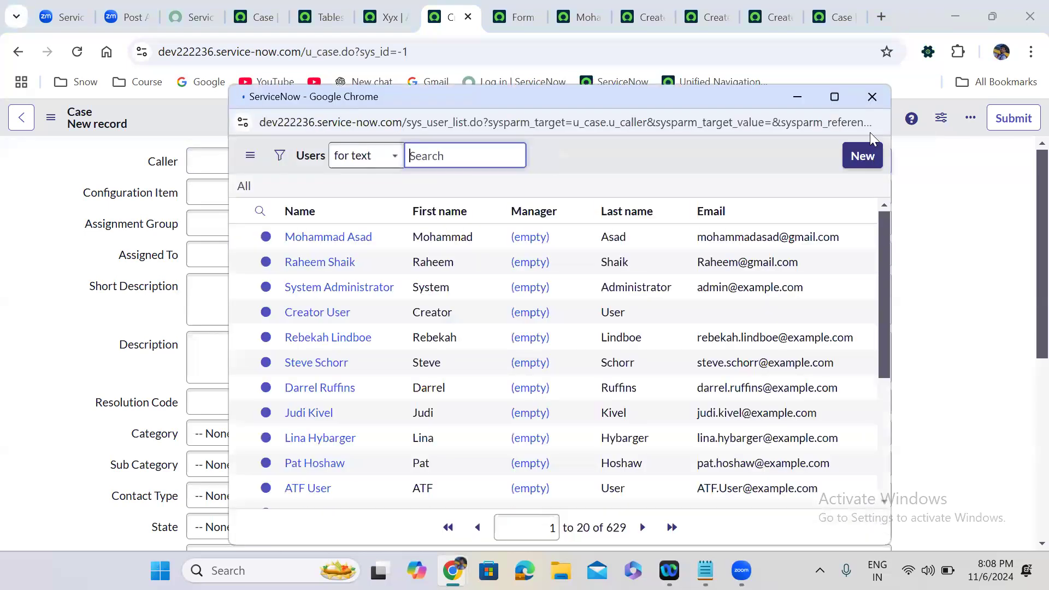
click(866, 101)
click(877, 193)
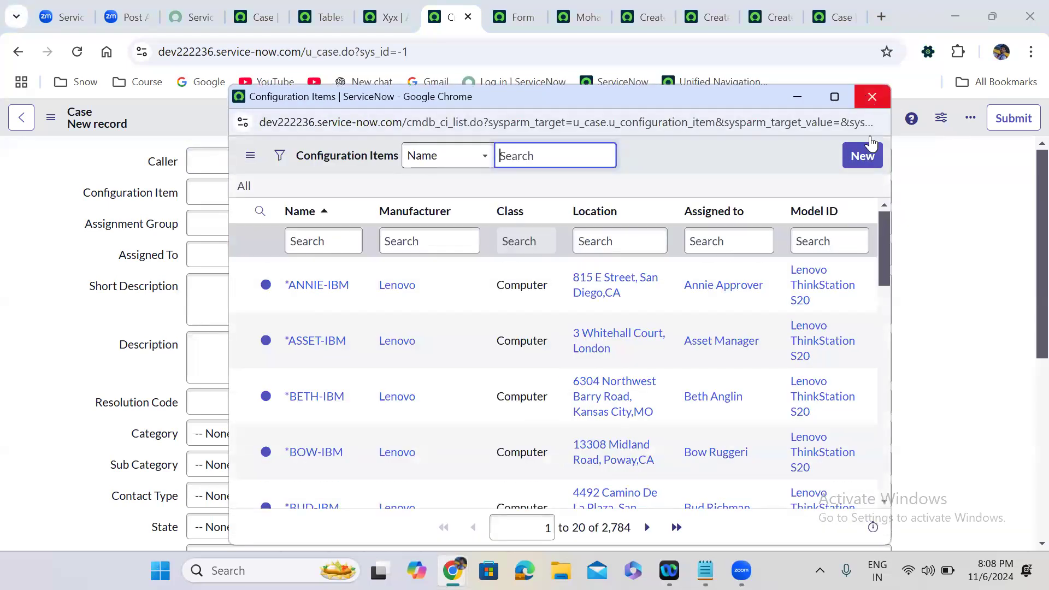
click(878, 223)
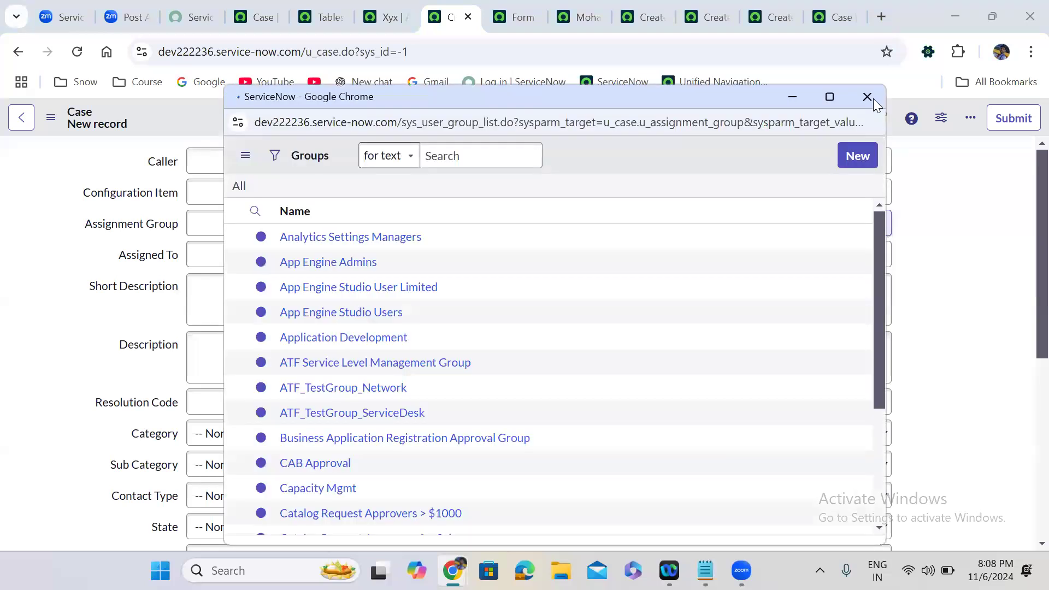
click(867, 99)
click(882, 254)
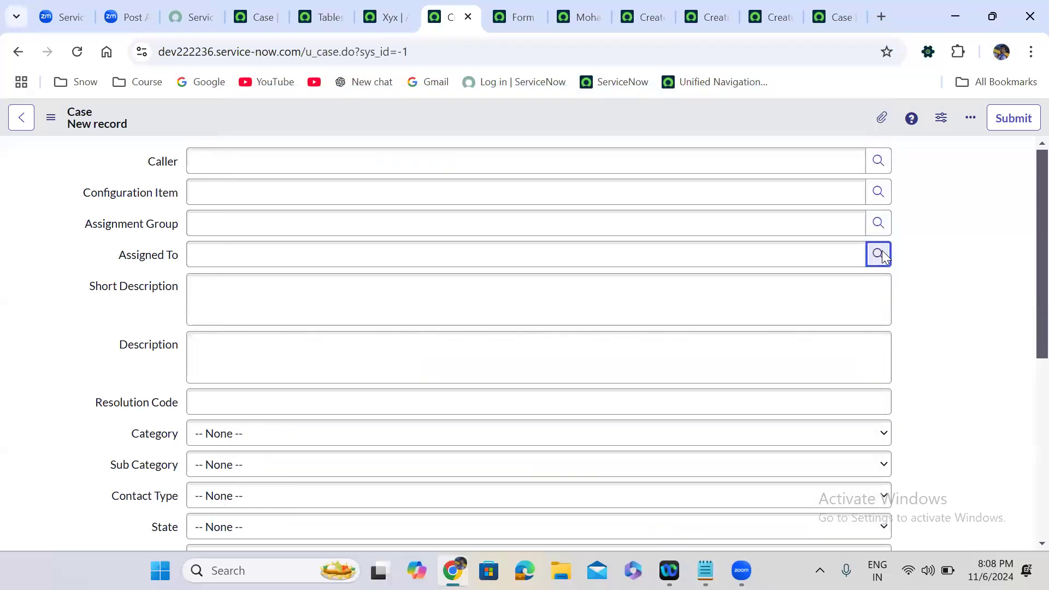
click(873, 98)
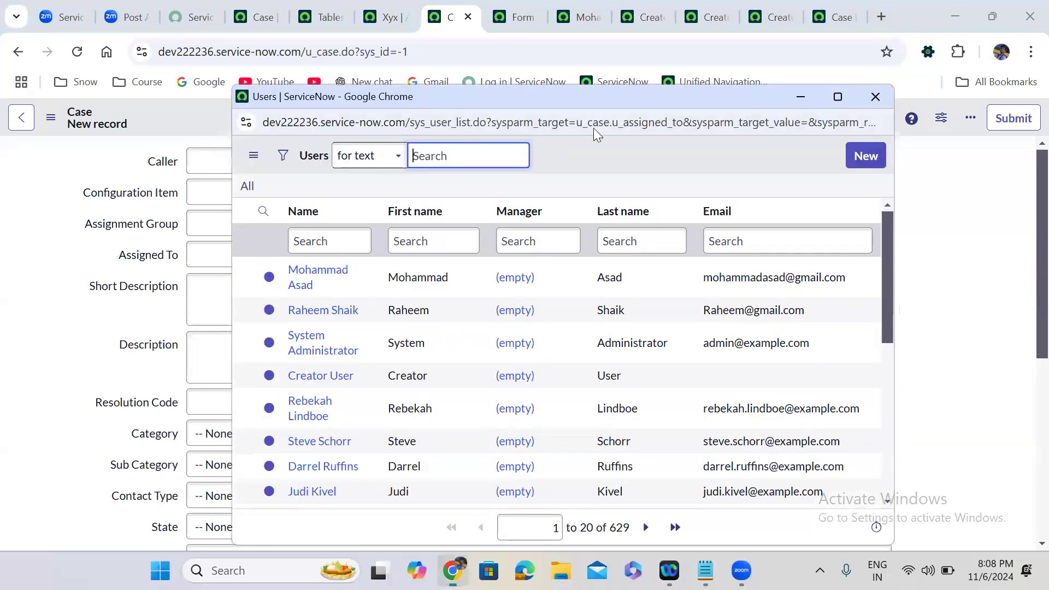
click(337, 158)
Test Caller with random text, pick a suggested user, then clear the field.
text(klewkfokewofkoewkfoewjf)
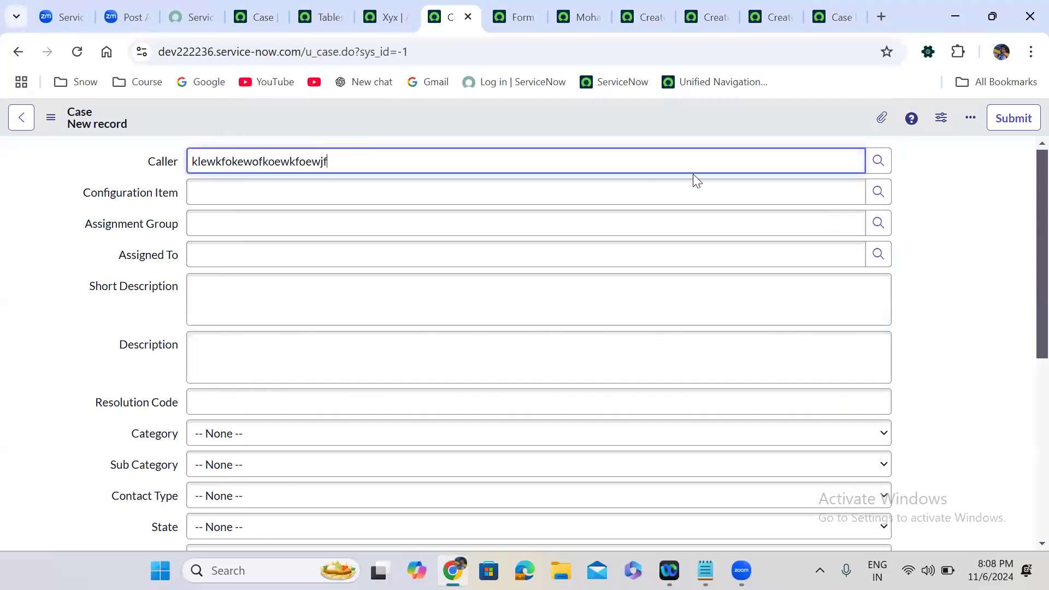
click(919, 195)
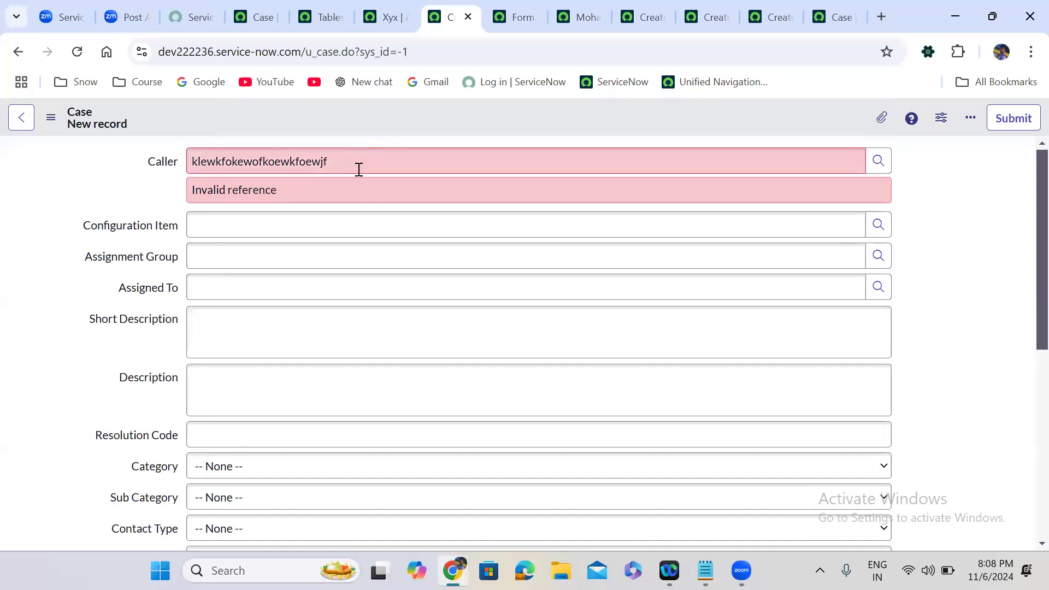
double_click(286, 167)
key(BackSpace)
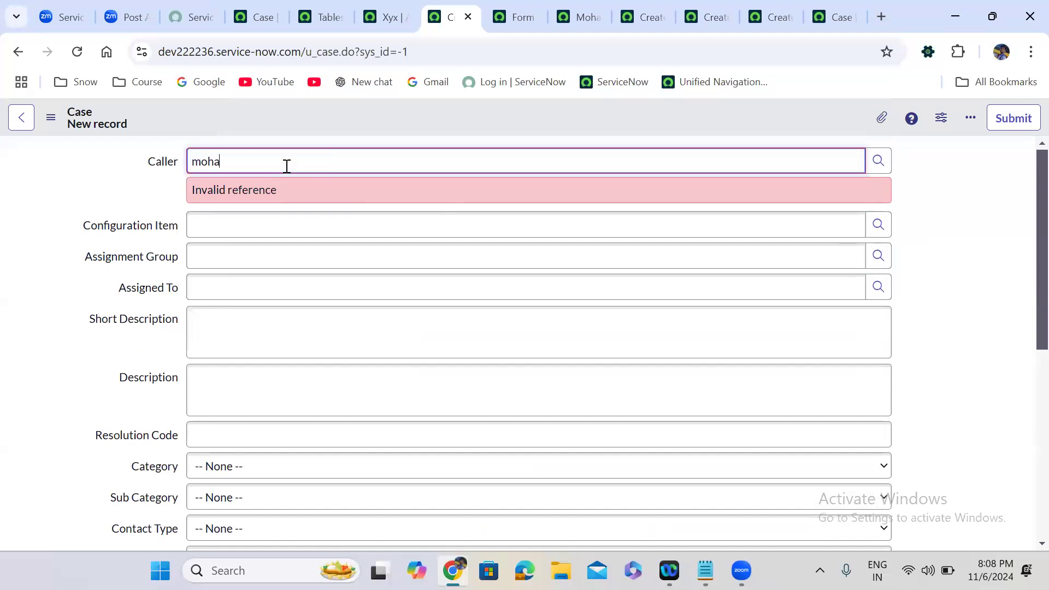
click(254, 204)
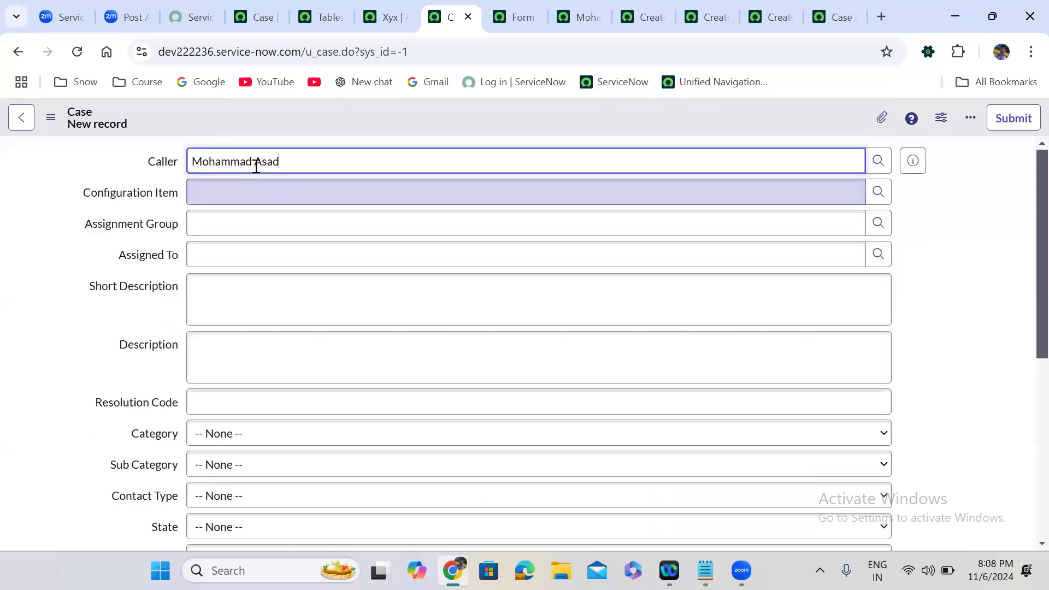
triple_click(279, 156)
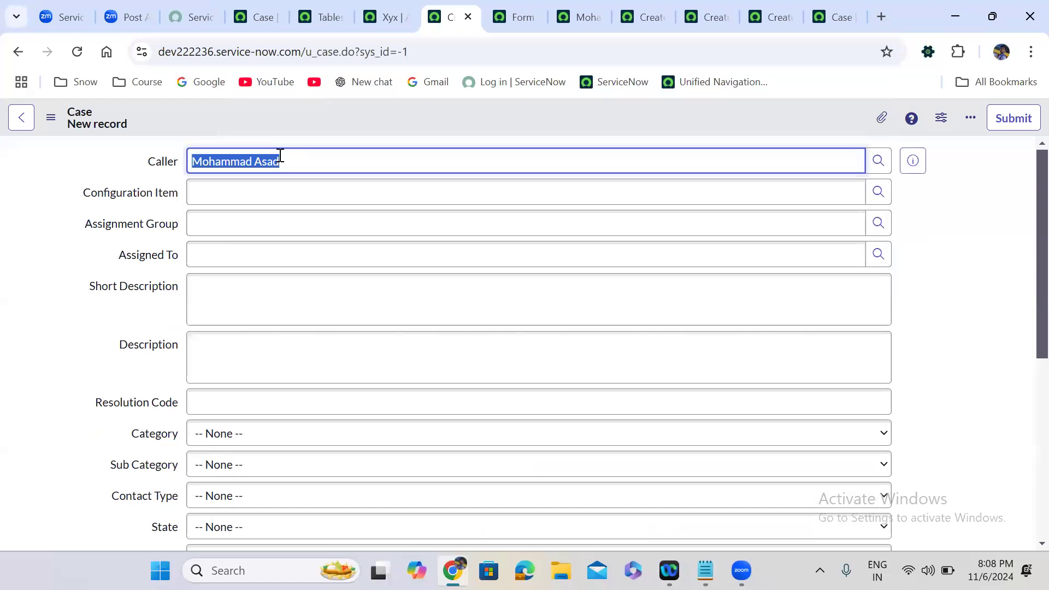
key(BackSpace)
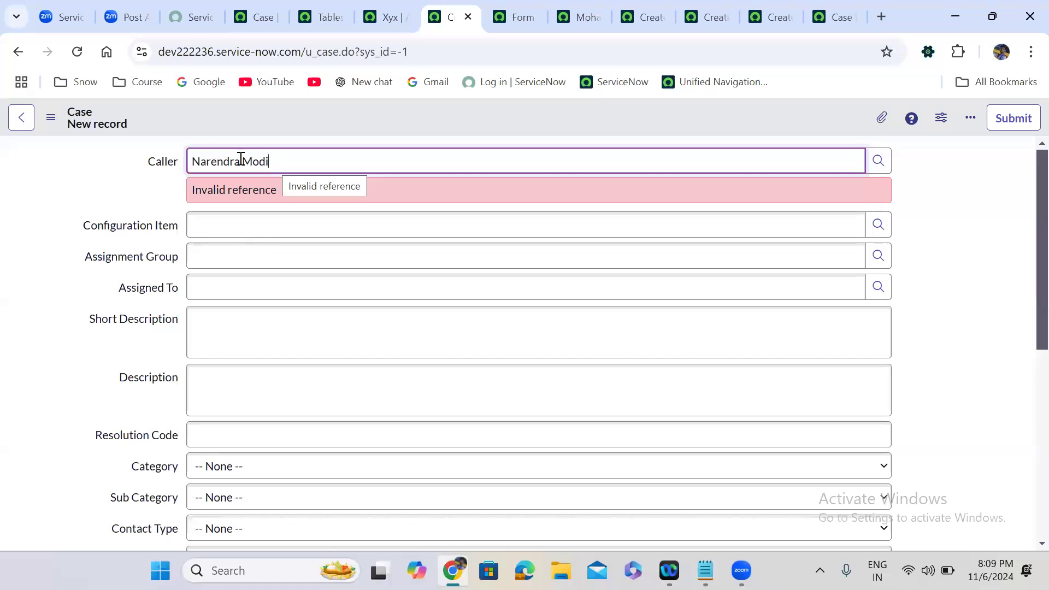
triple_click(262, 158)
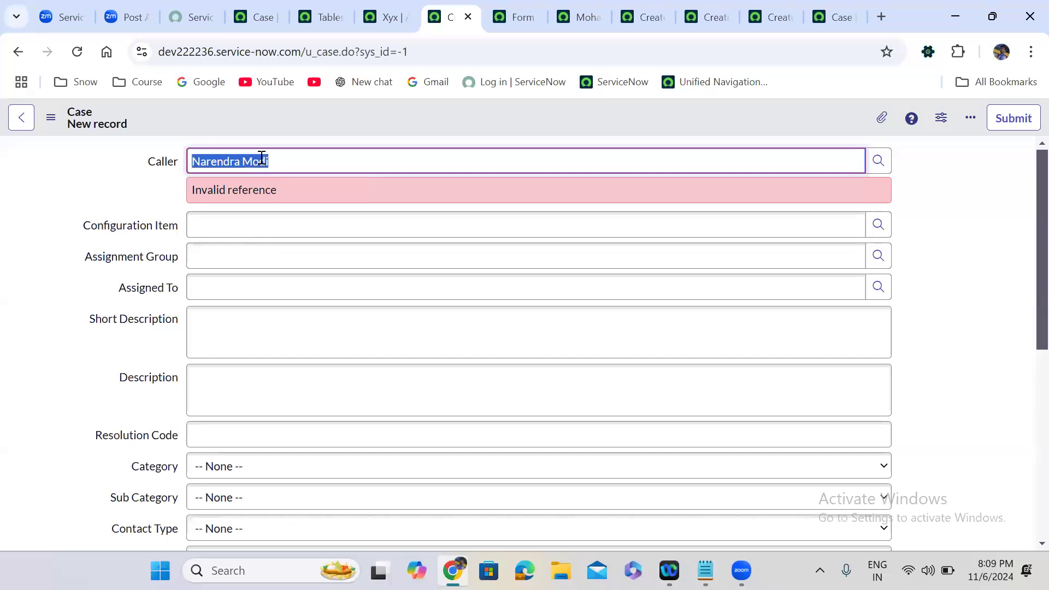
key(BackSpace)
click(159, 197)
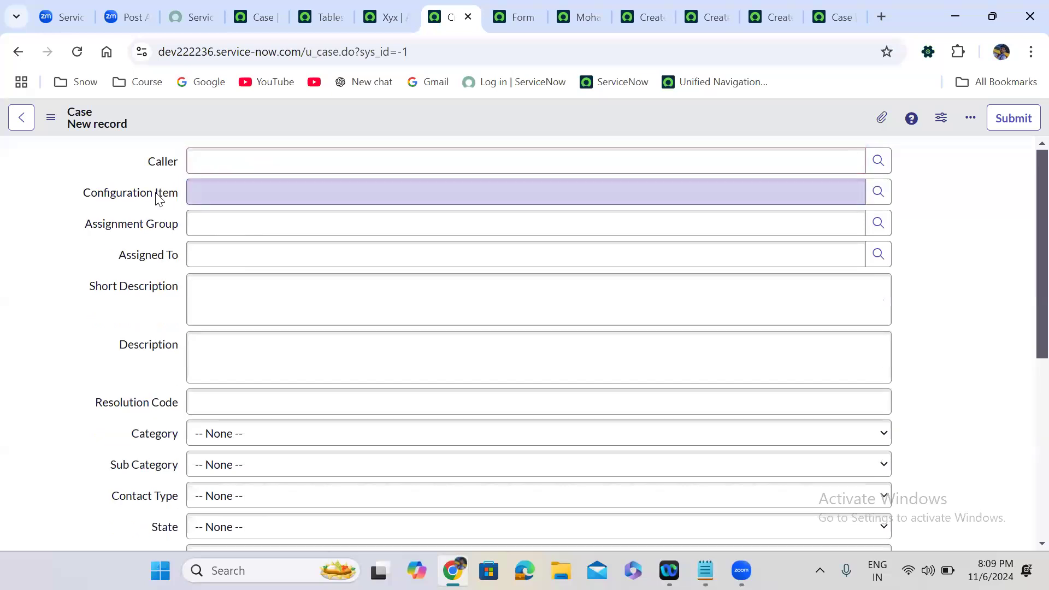
Enter random text into Caller, Configuration Item, Assignment Group and Assigned To to trigger Invalid reference.
click(289, 159)
text(kfeaojeojfoejsfovjesobvjesobjvoes)
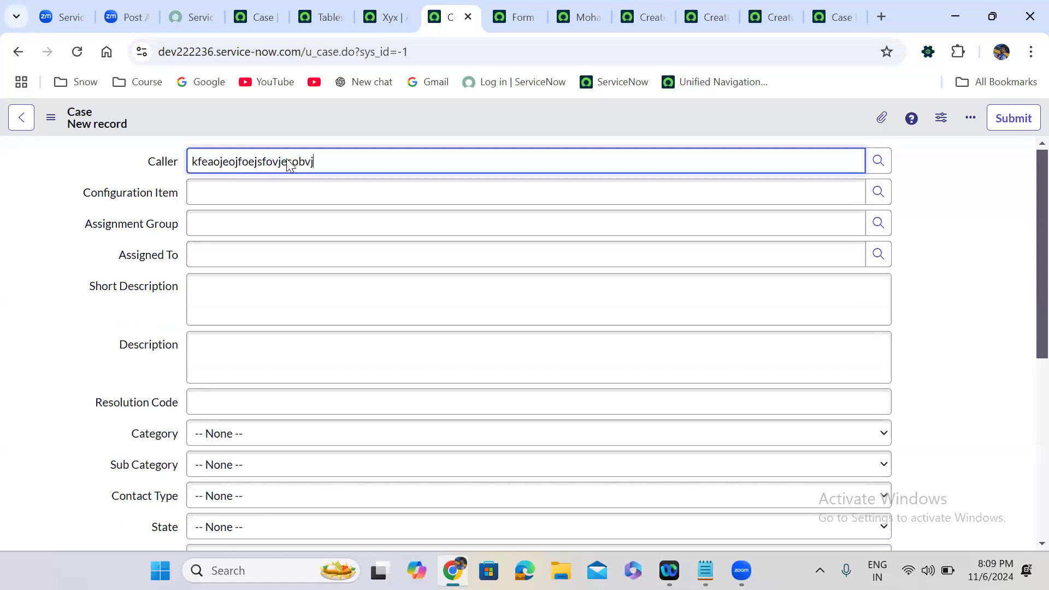
click(80, 343)
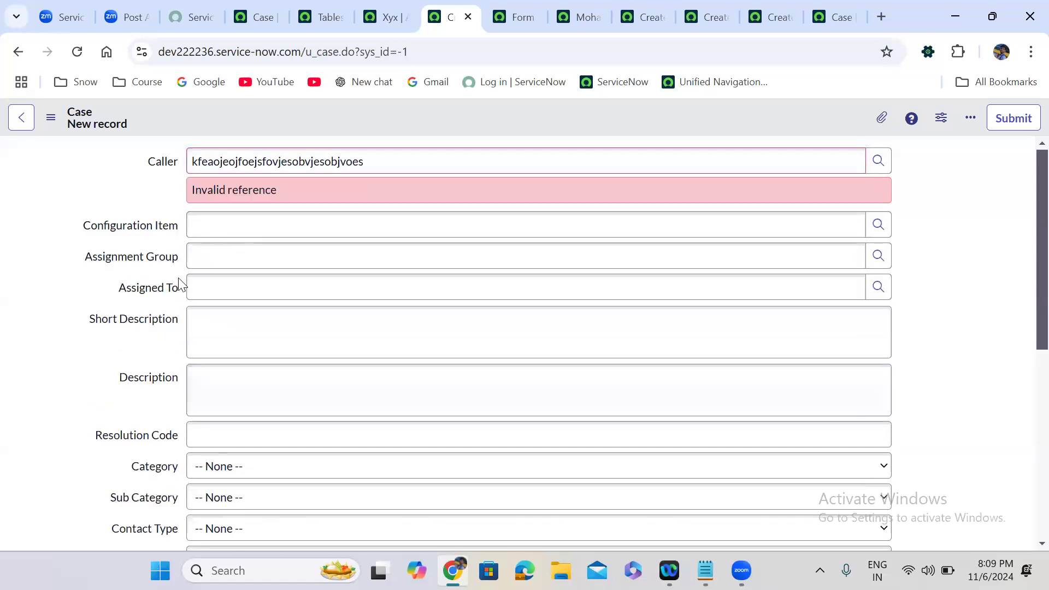
click(223, 227)
text(mvlkamkvkasnjvkjenkfeksjvnnev)
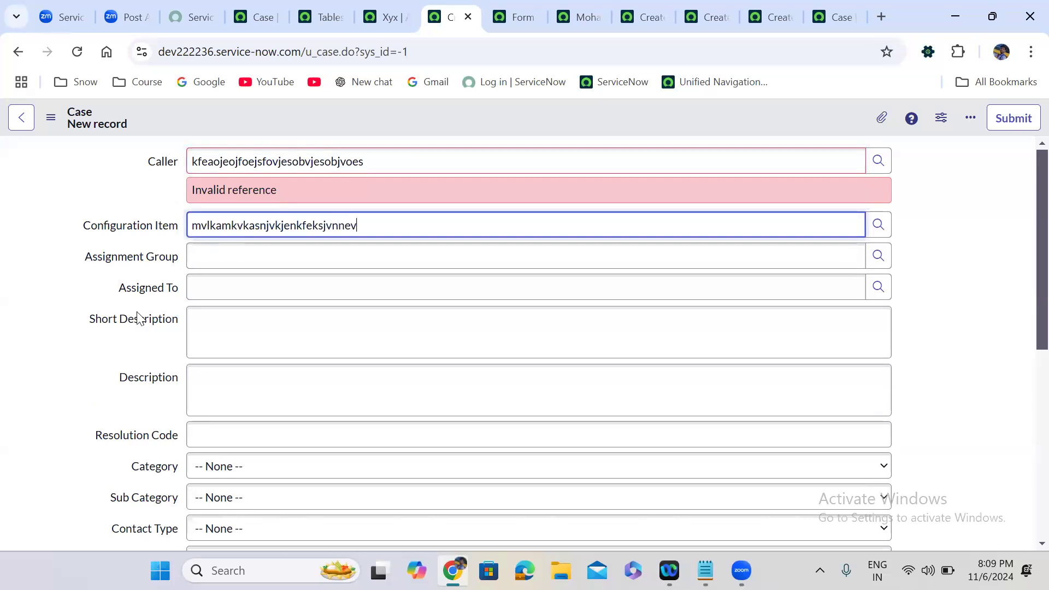
click(90, 402)
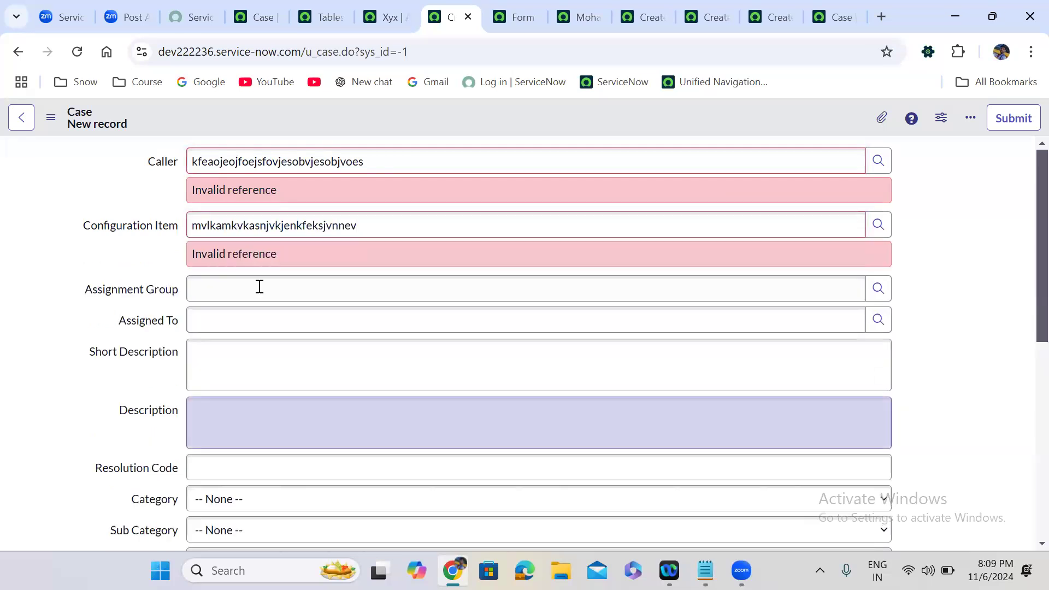
click(272, 300)
text(jkfwqjfjwqijfiewjifgigehewigh)
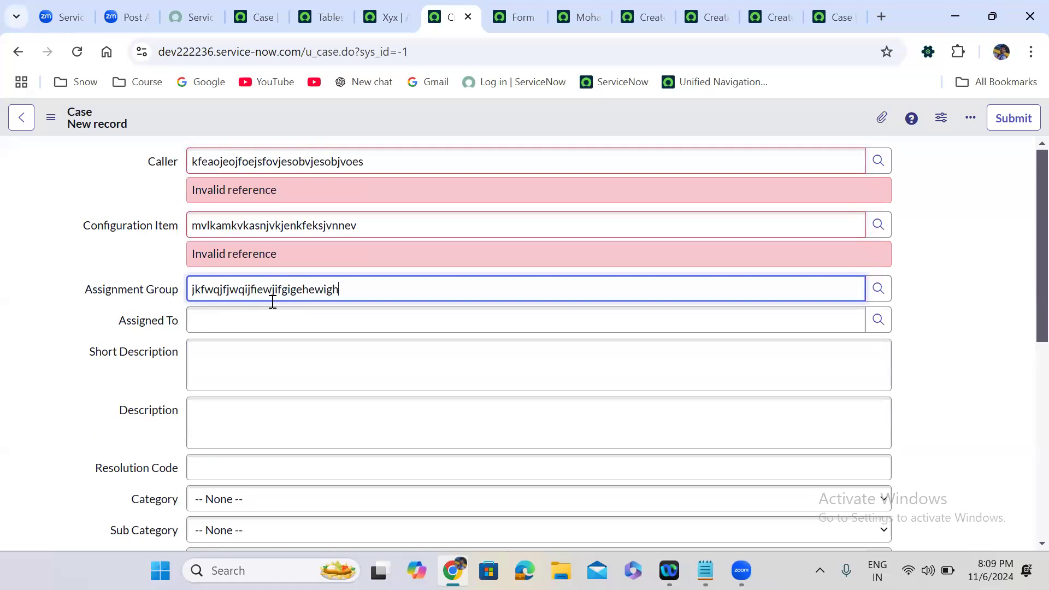
click(110, 396)
click(259, 348)
text(jfiwqjifwqhifhyiewyf8ewygf8e)
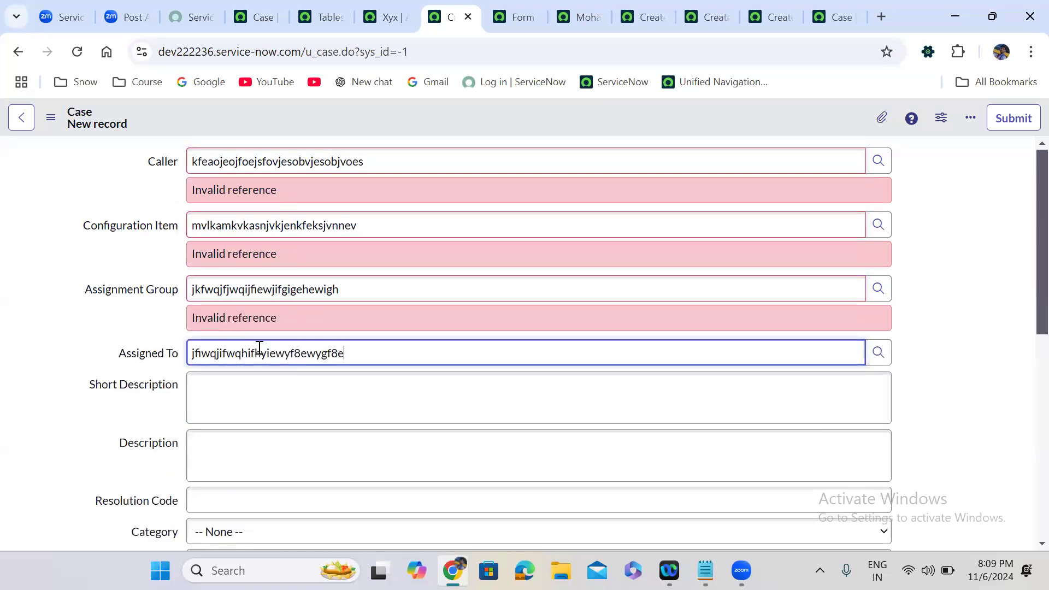
click(61, 424)
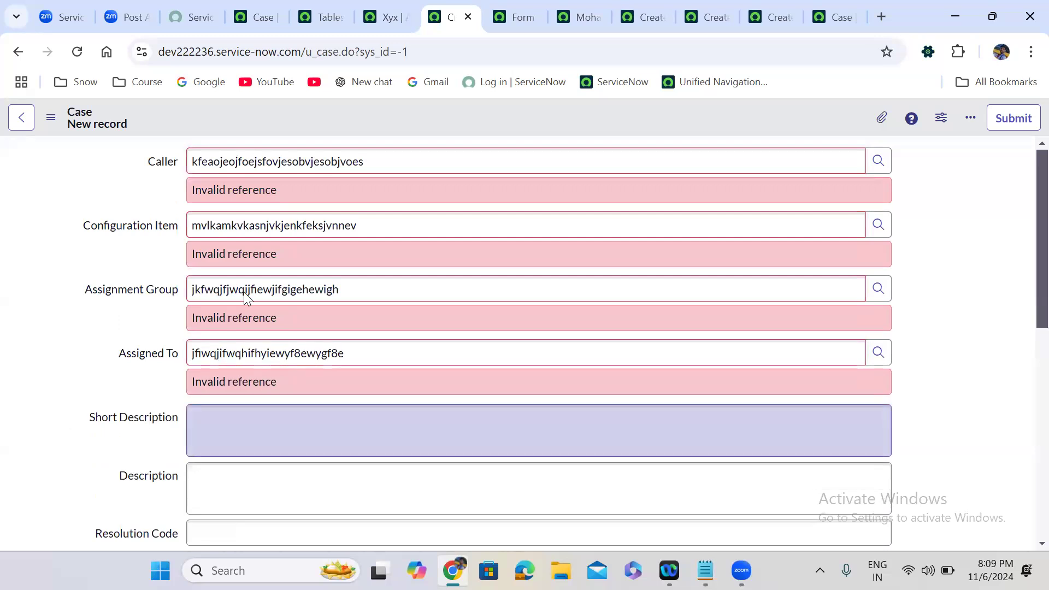
Review the Caller invalid reference message and delete the Caller text.
double_click(254, 190)
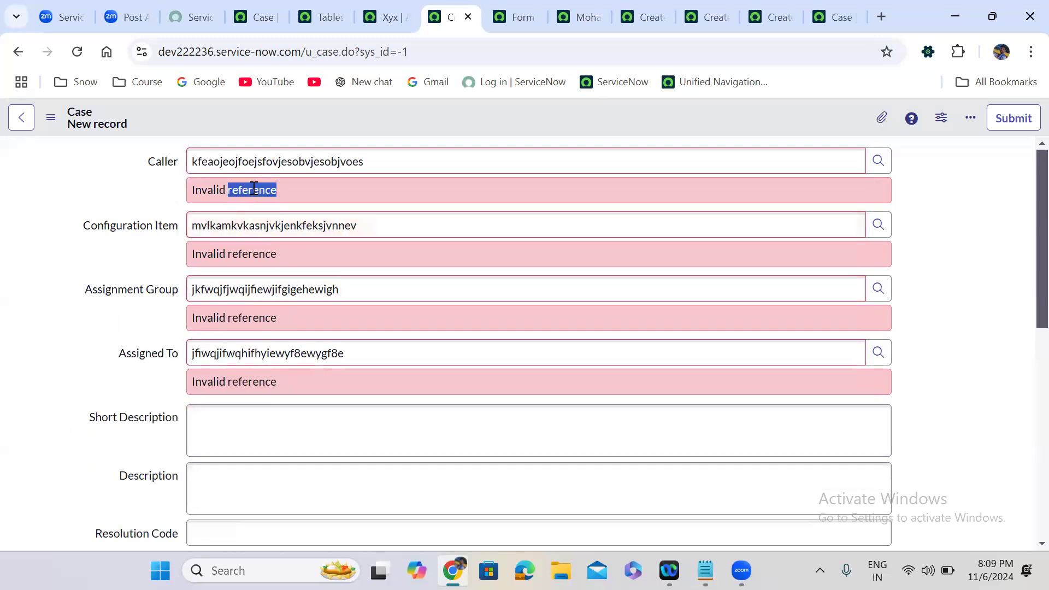
triple_click(254, 189)
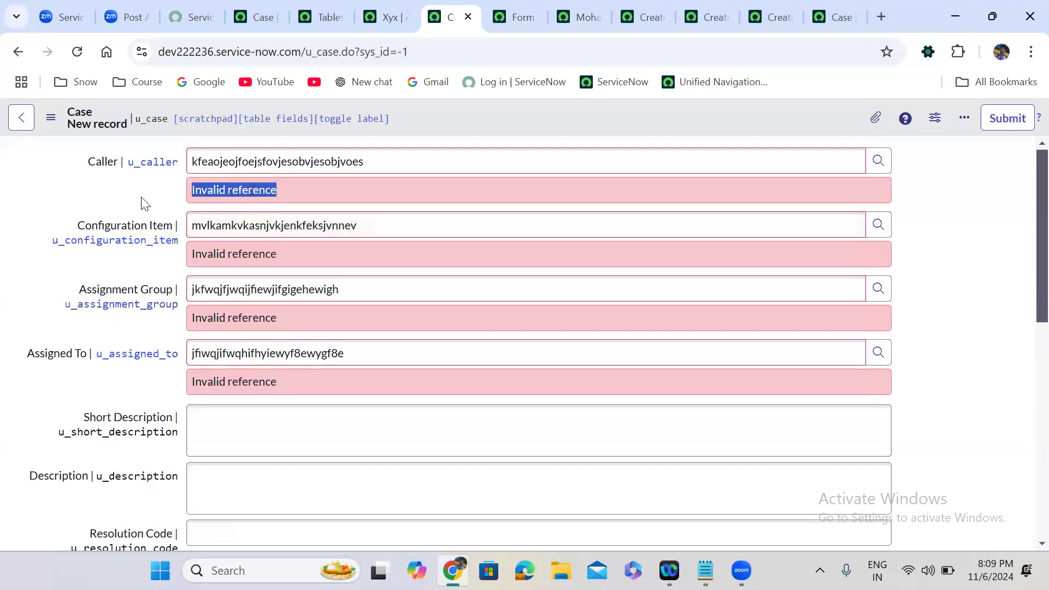
double_click(295, 159)
key(BackSpace)
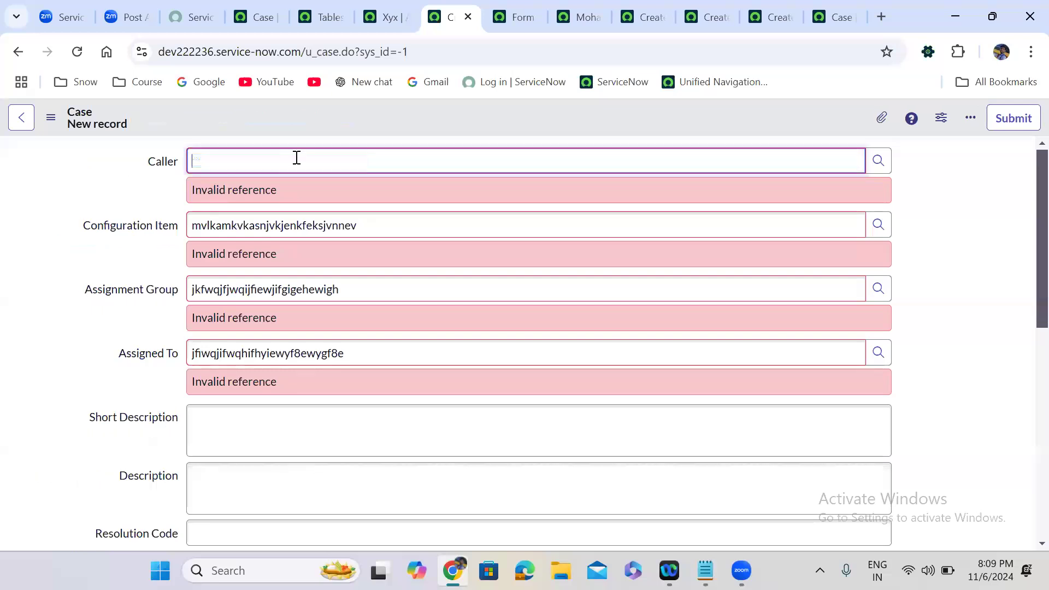
Clear the invalid Configuration Item and Assignment Group values from the new Case.
click(280, 224)
triple_click(279, 221)
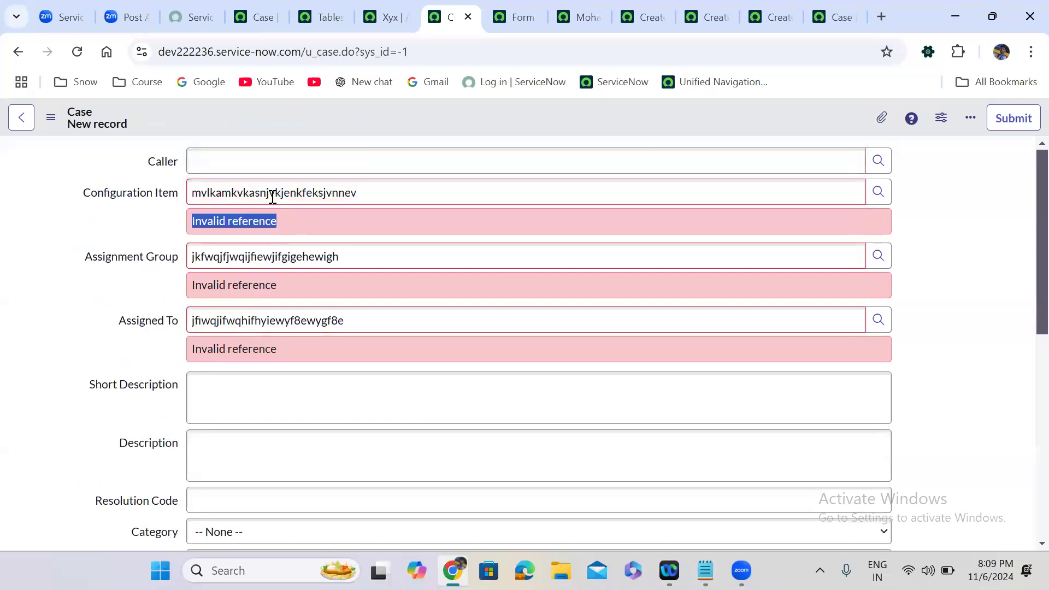
double_click(272, 197)
key(BackSpace)
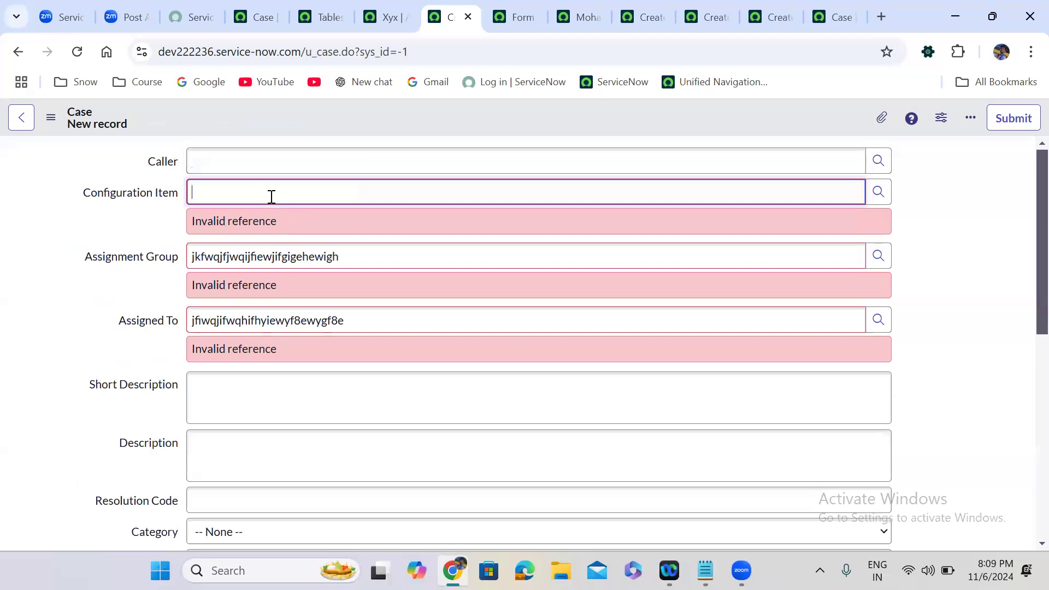
click(279, 263)
triple_click(279, 262)
double_click(282, 225)
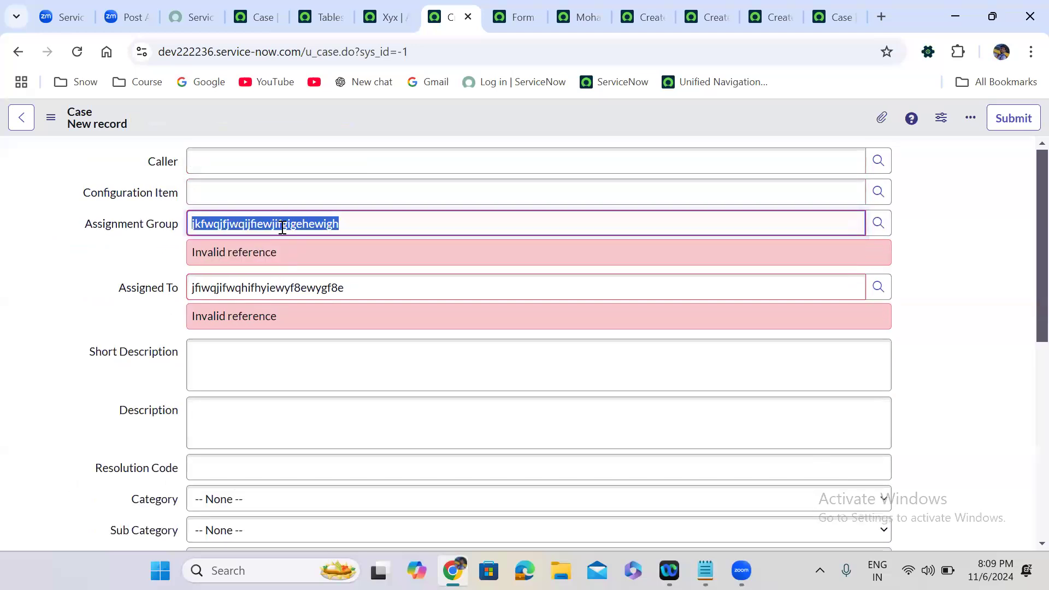
key(BackSpace)
Clear the invalid Assigned To value so its error disappears.
click(278, 291)
triple_click(279, 291)
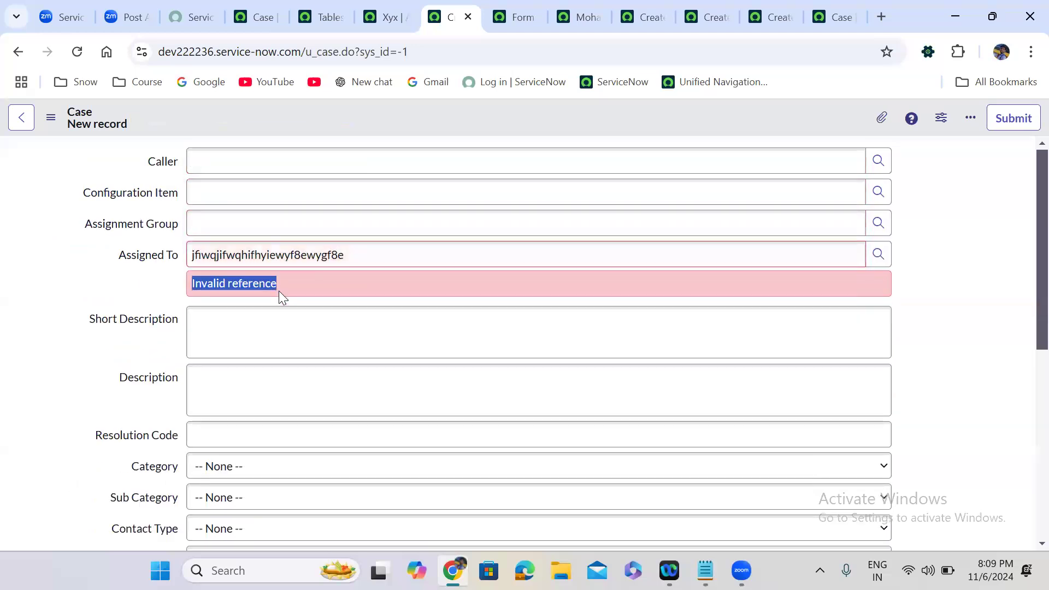
click(257, 257)
double_click(255, 257)
key(BackSpace)
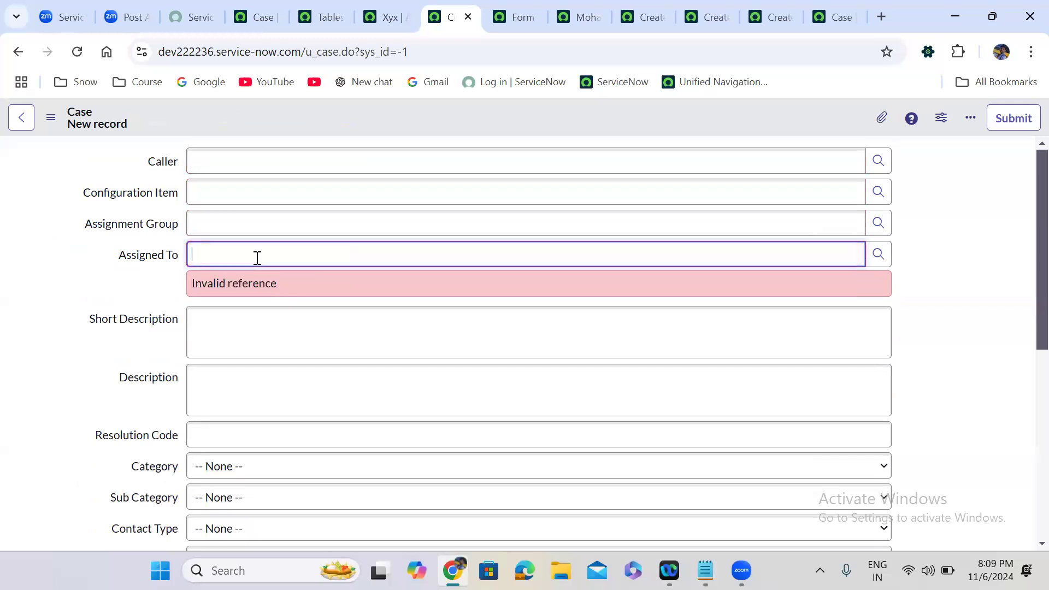
triple_click(112, 282)
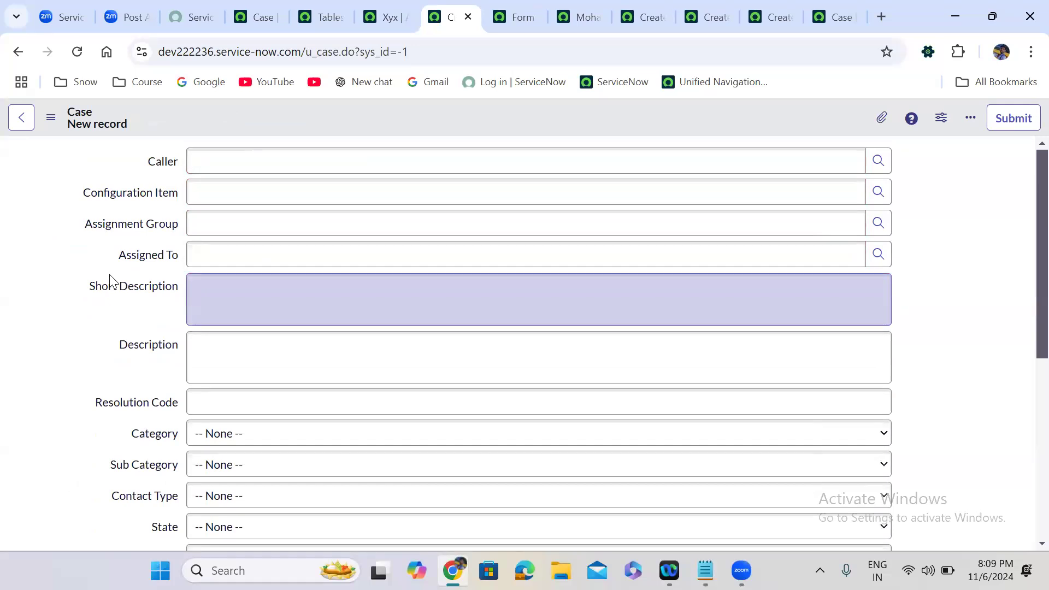
Set Assignment Group to CAB Approval, then replace it with 'Power Bi'.
click(880, 223)
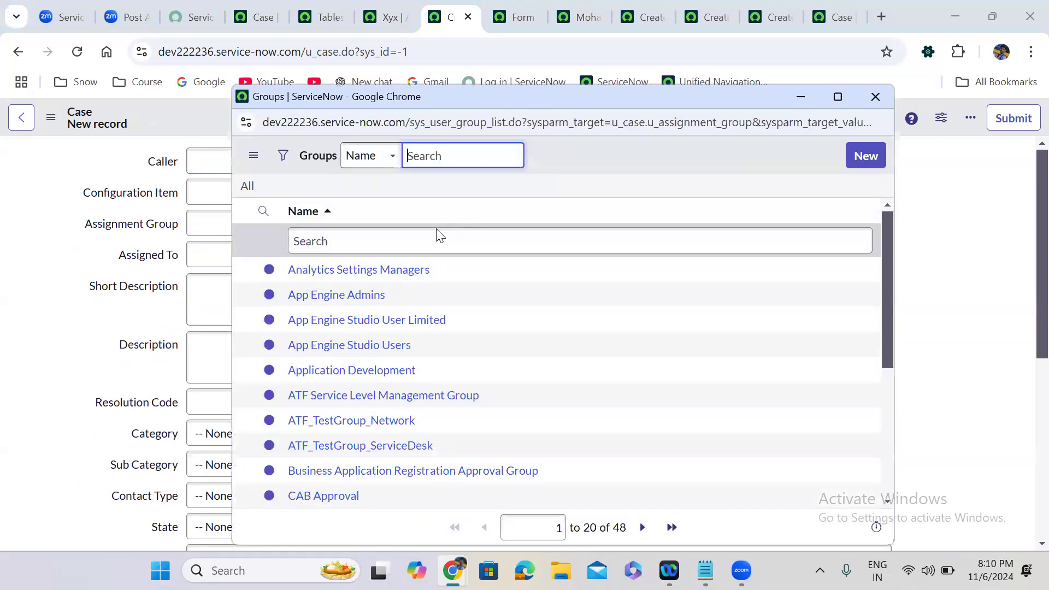
click(335, 496)
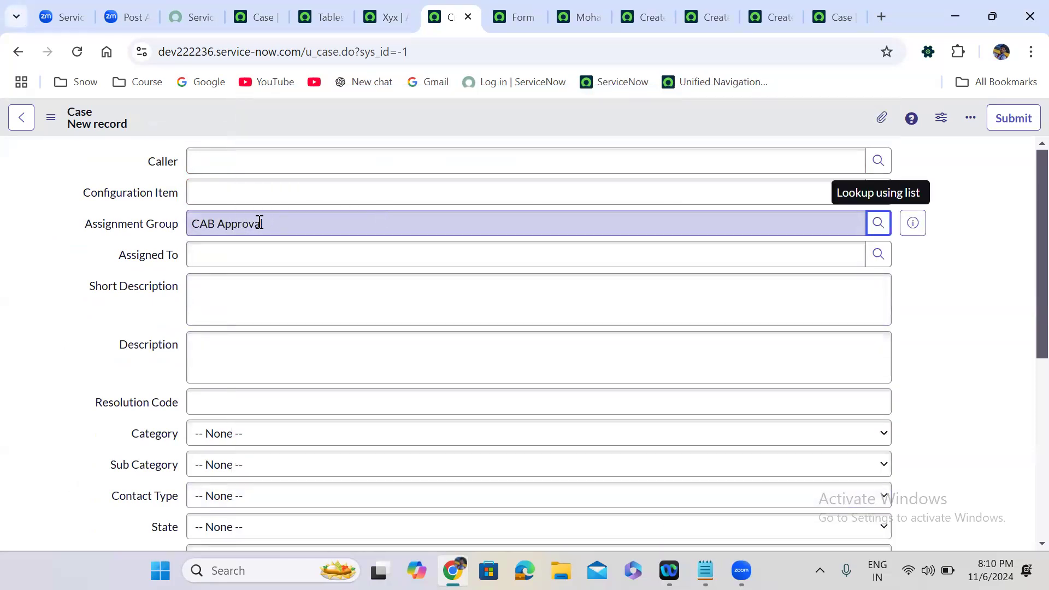
triple_click(231, 221)
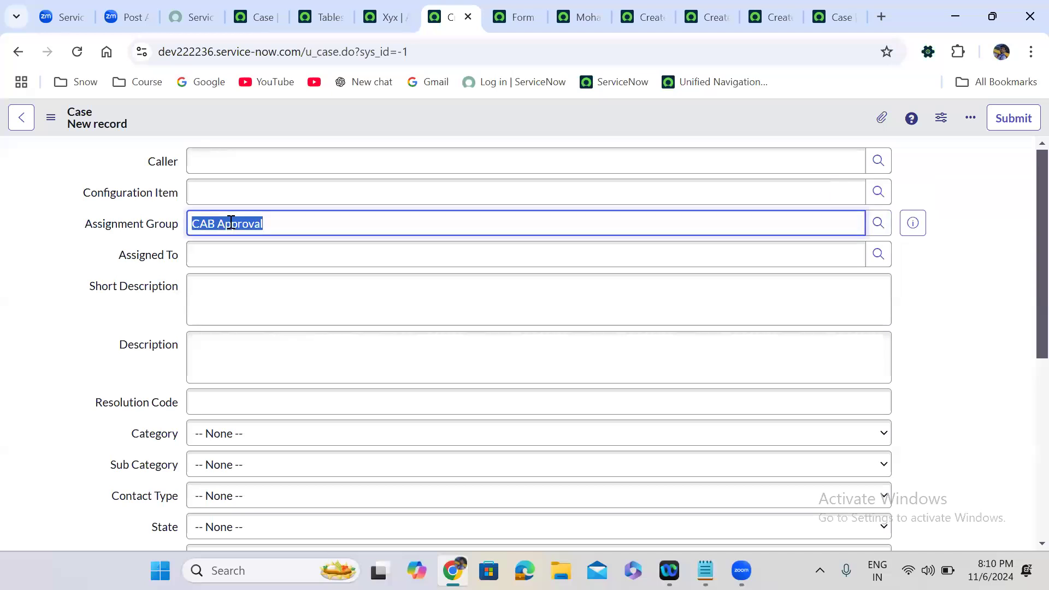
key(BackSpace)
text(Pow)
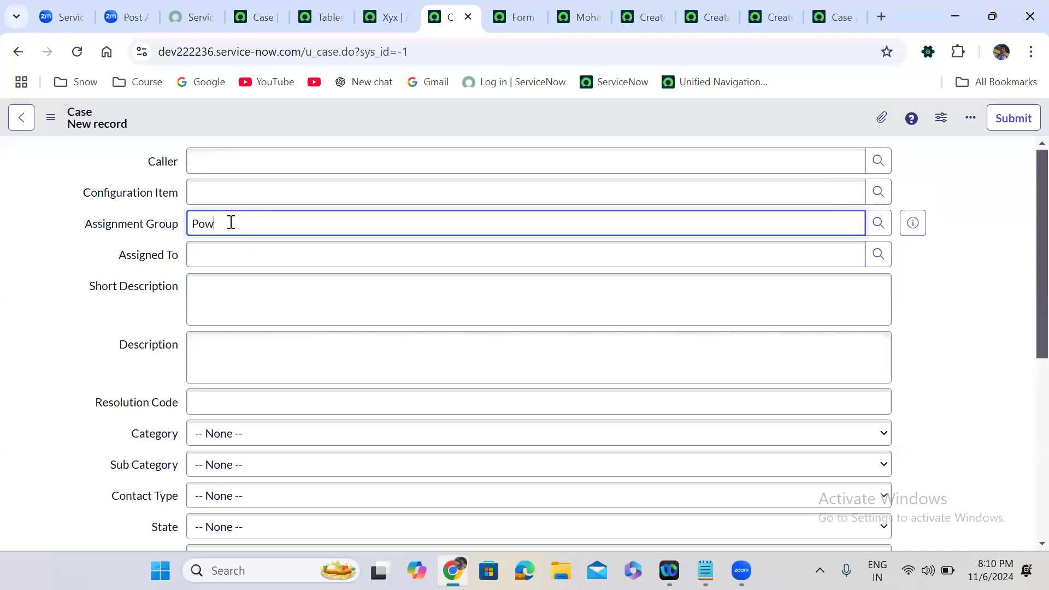
text(er Bi)
click(61, 249)
Delete the rejected 'Power Bi' value, leaving Assignment Group empty.
click(277, 218)
key(ctrl+a)
key(BackSpace)
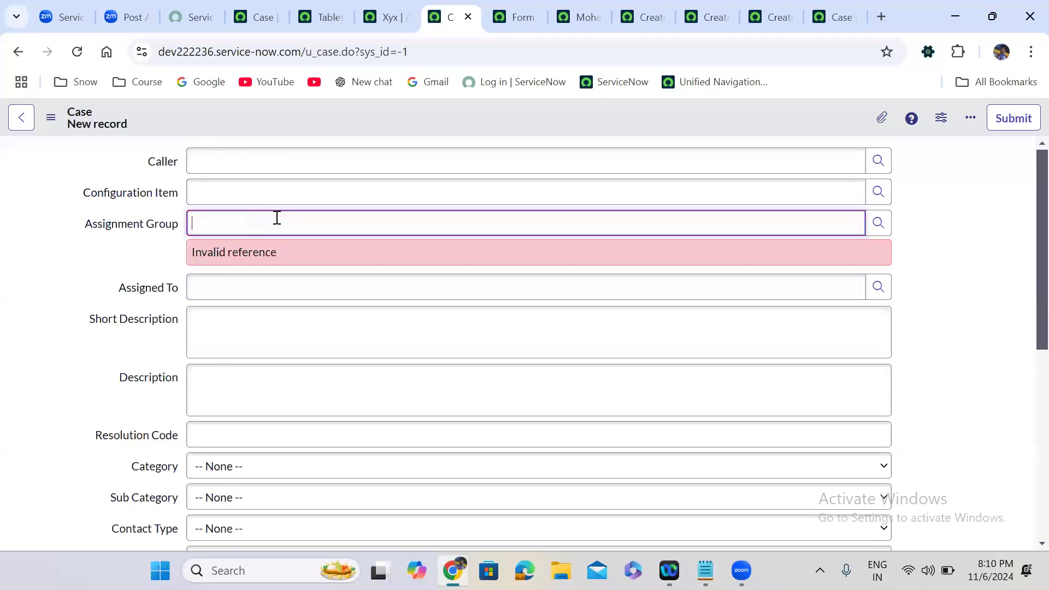
click(60, 271)
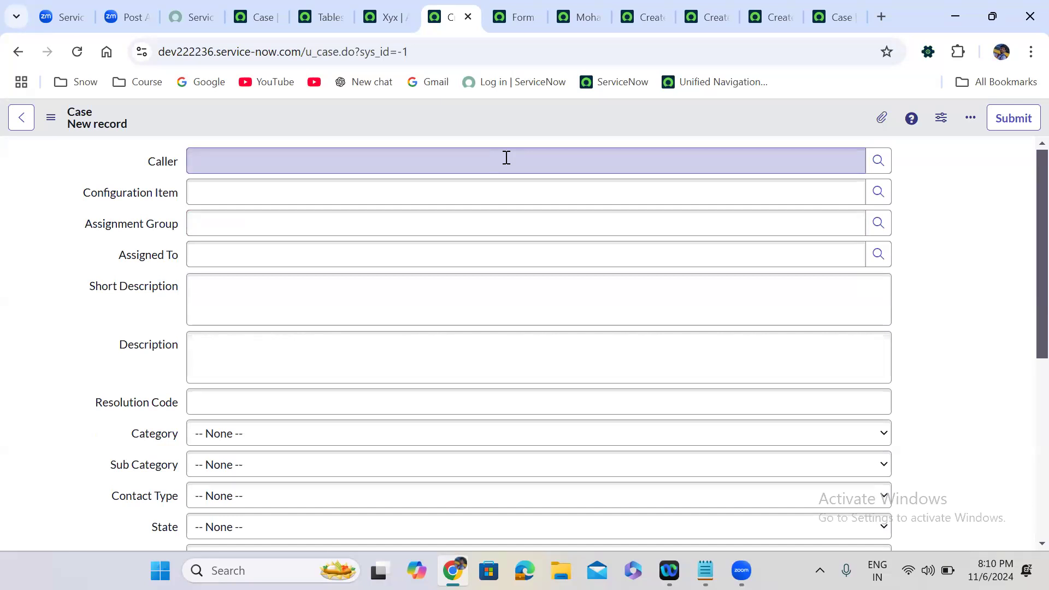
Set Caller to System Administrator and Configuration Item to *ANNIE-IBM via the lookups.
click(878, 160)
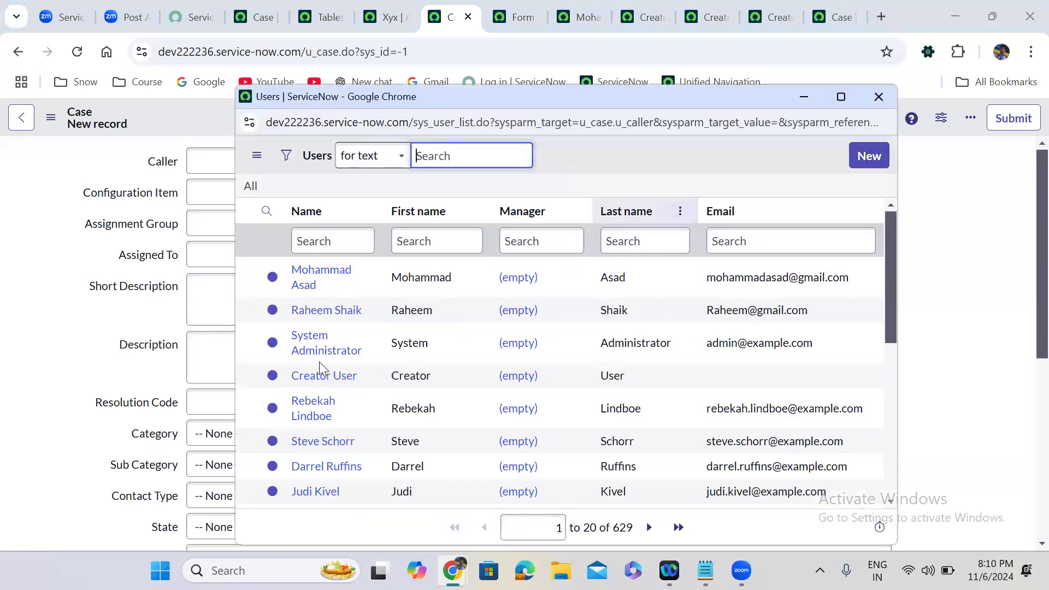
click(320, 352)
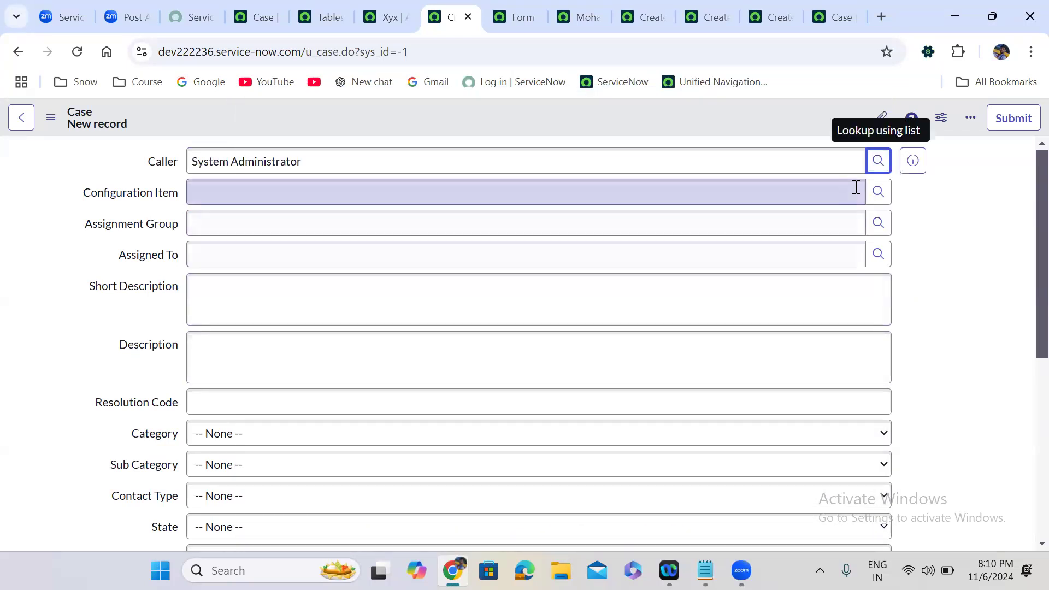
click(878, 192)
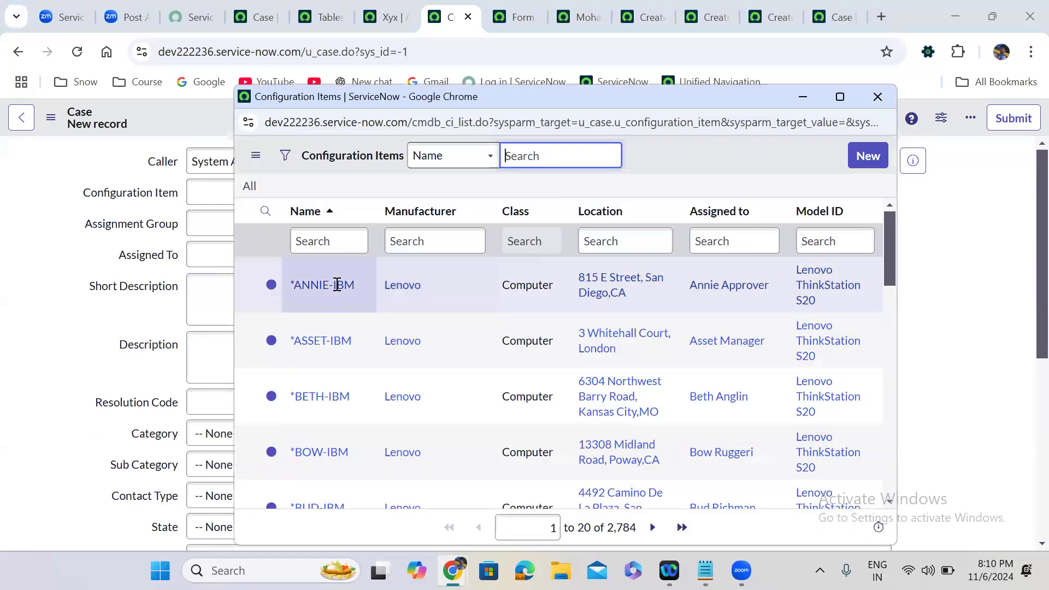
click(323, 285)
Set Assignment Group to App Engine Admins, pick an Assigned To user, and reload the form.
click(879, 223)
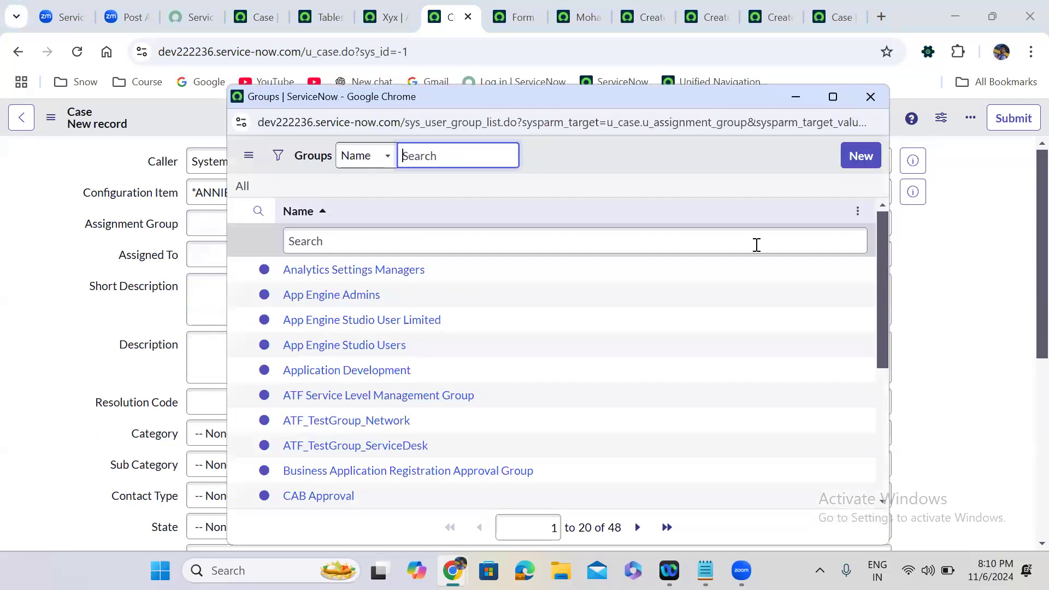
click(331, 295)
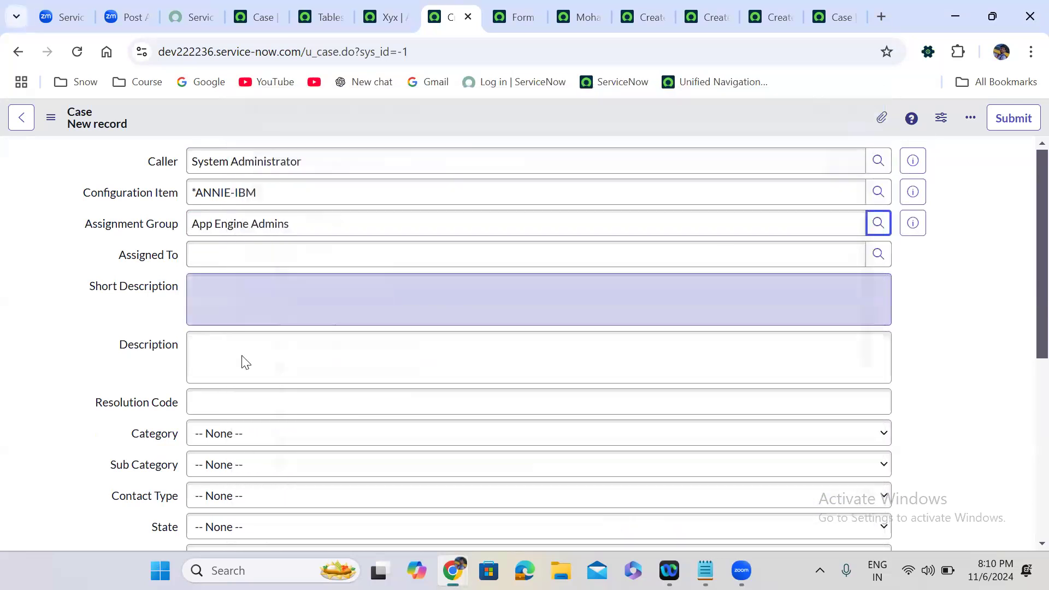
click(879, 255)
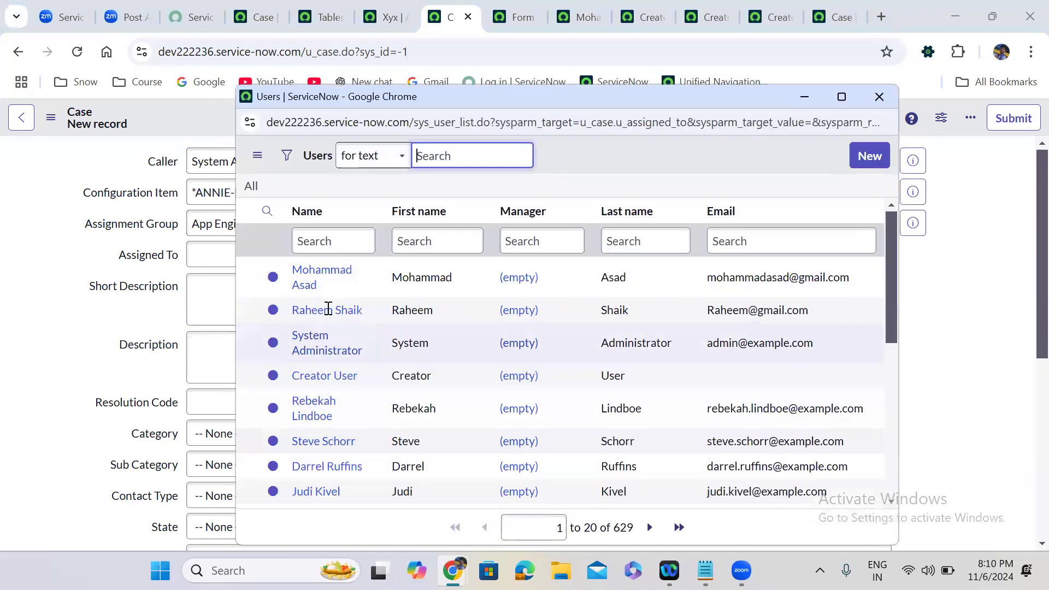
click(328, 311)
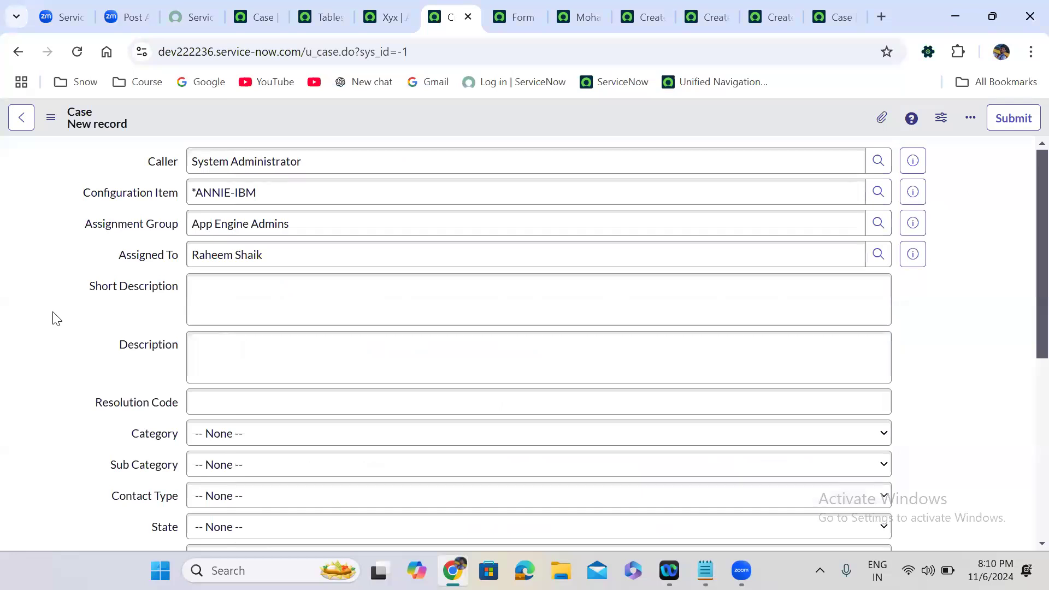
click(77, 52)
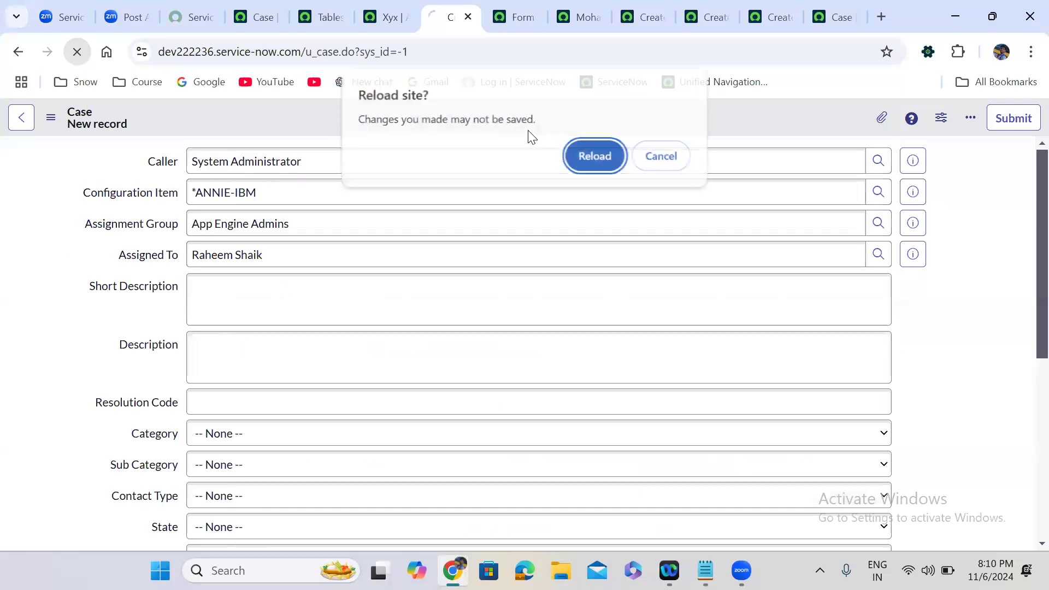
Discard the unsaved Case entries and open the Case table in a new tab.
click(605, 156)
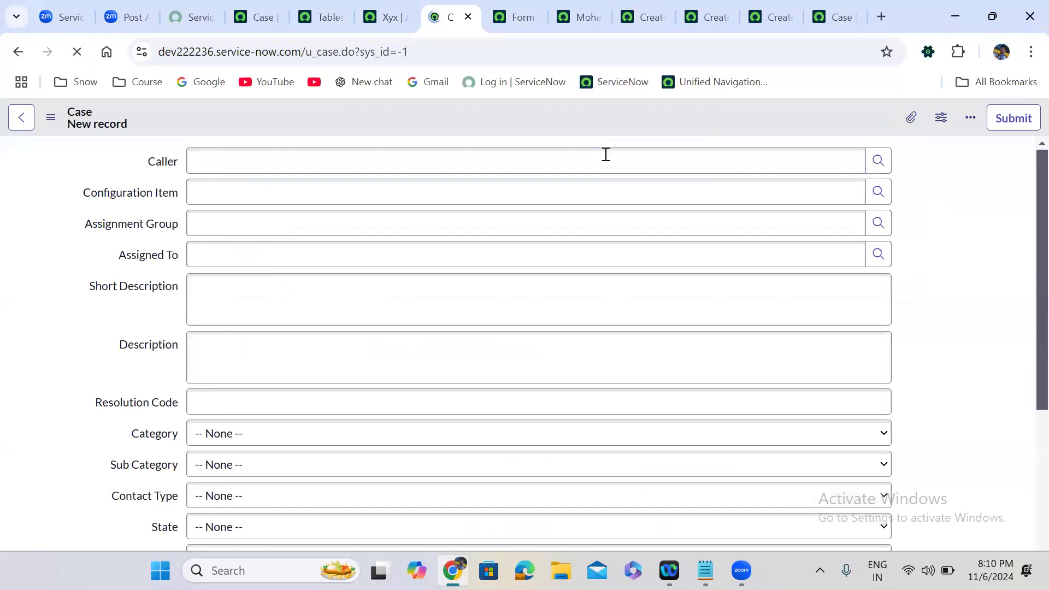
click(941, 249)
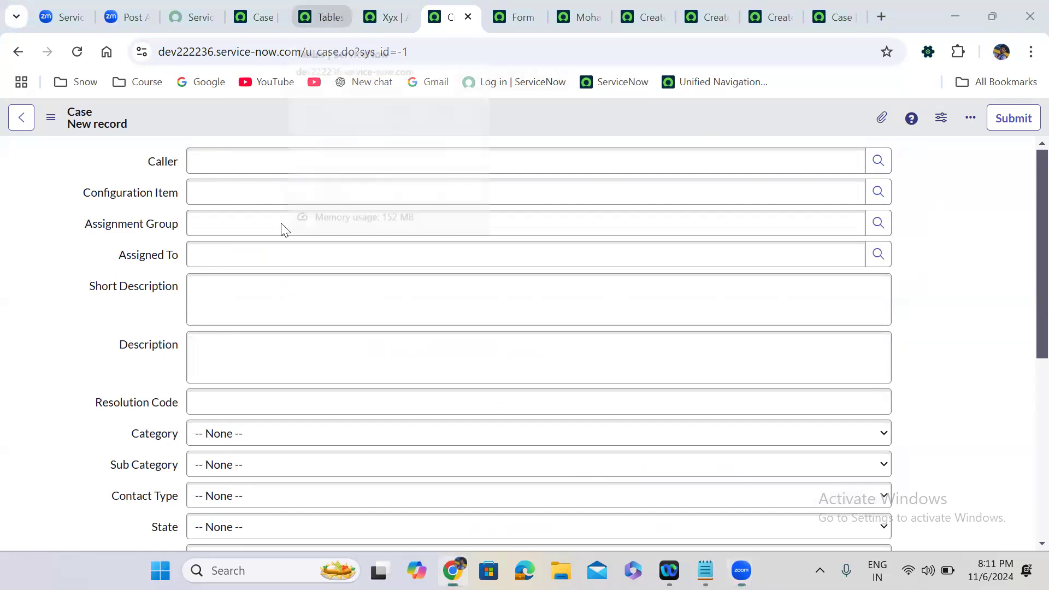
click(323, 18)
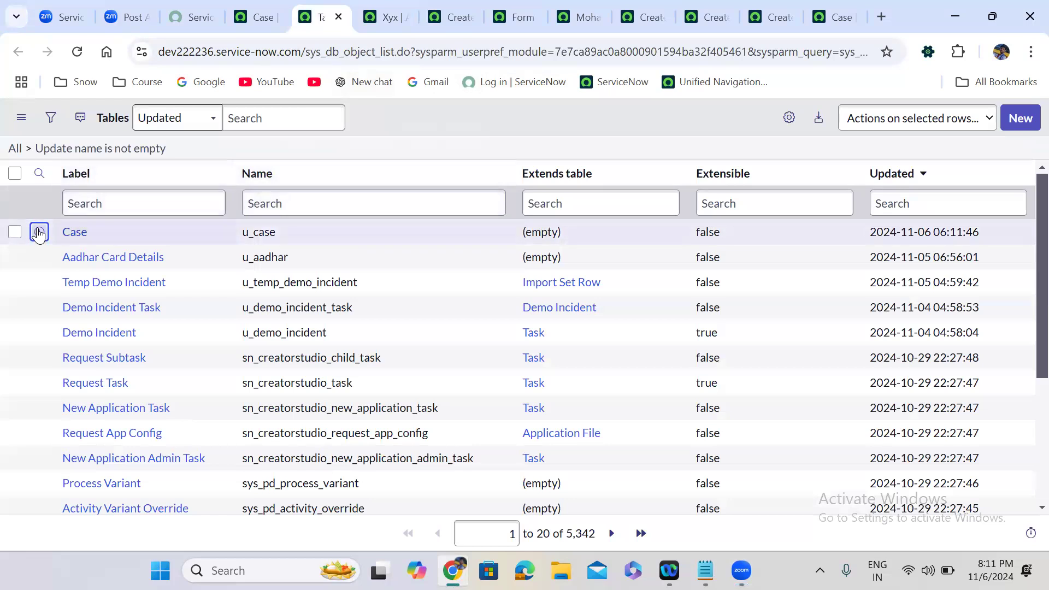
right_click(38, 233)
click(103, 249)
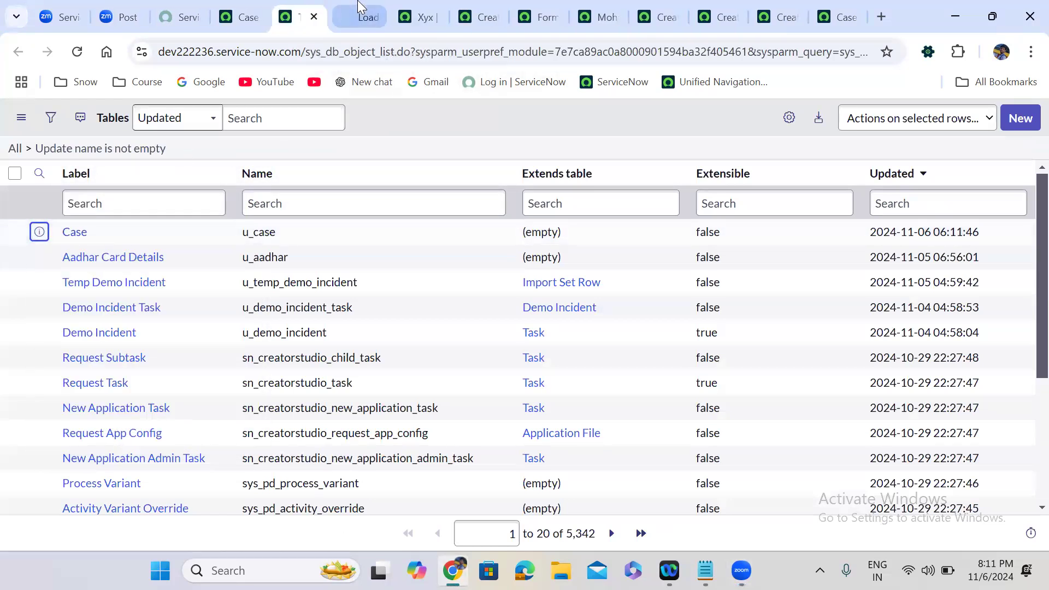
Open the Case table's Form Layout from its Related Links.
click(360, 12)
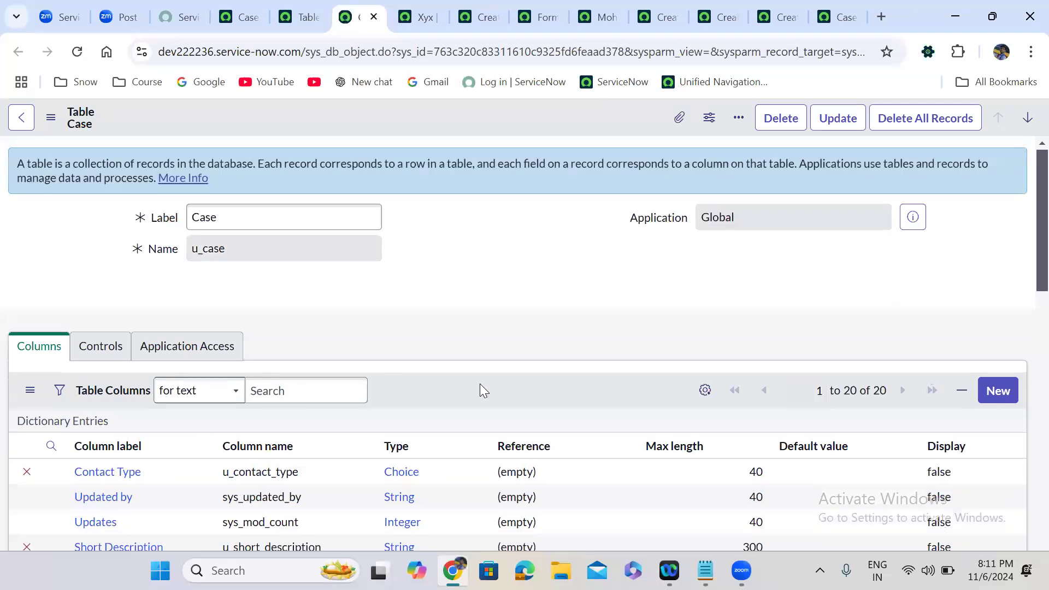
scroll(482, 384, down, 9)
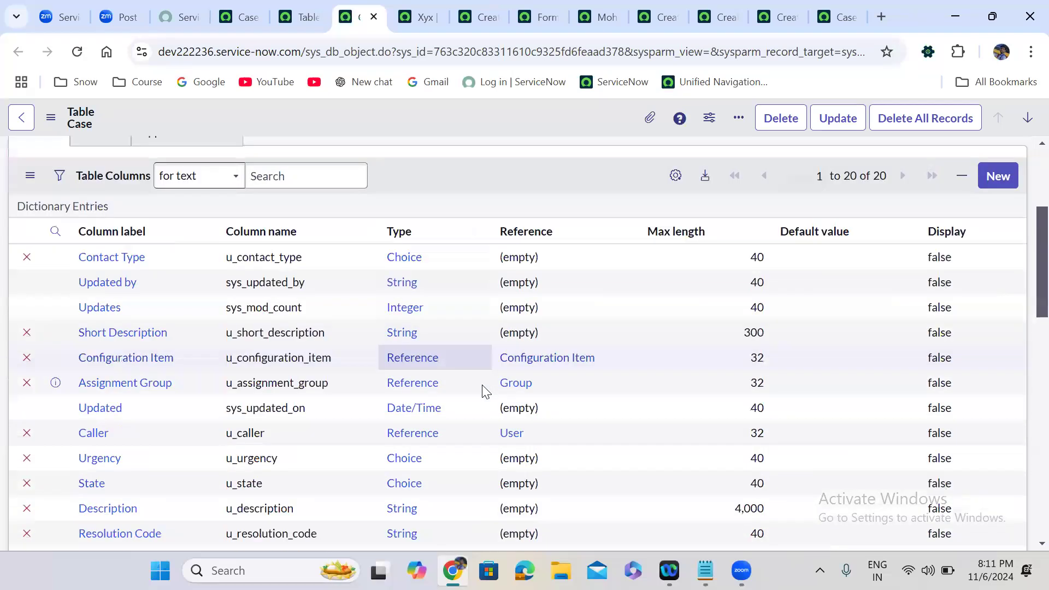
scroll(482, 385, down, 5)
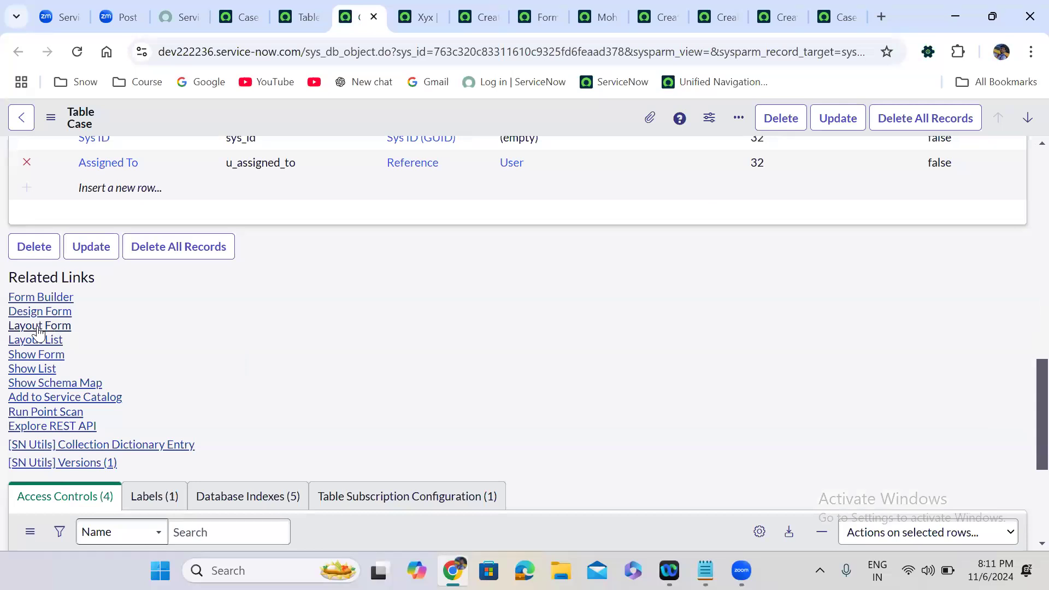
click(36, 326)
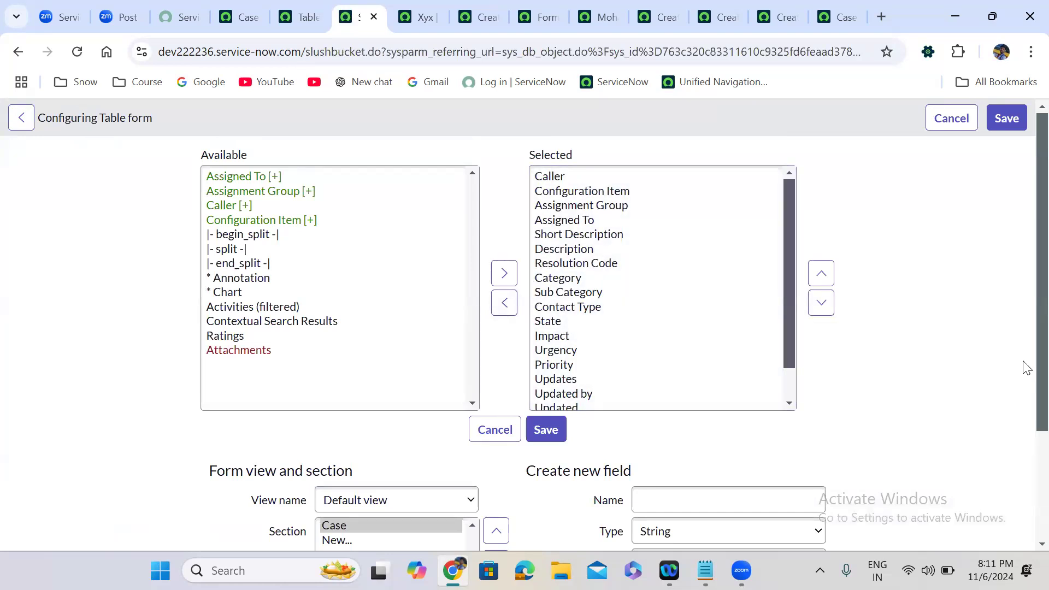
Add an 'Opened At' field of type Date/Time to the Case form.
scroll(1023, 362, down, 2)
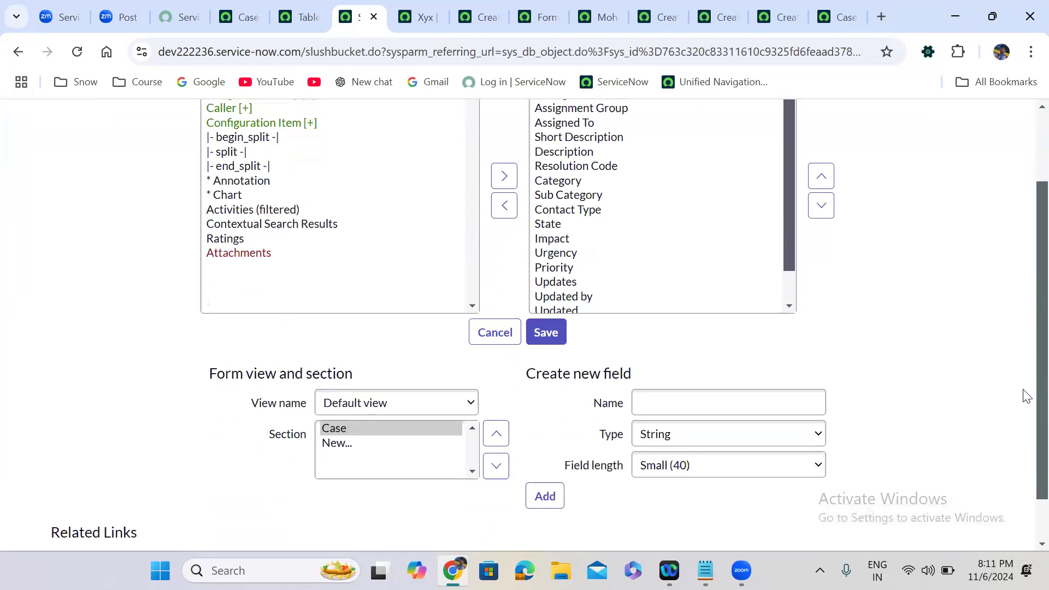
click(662, 398)
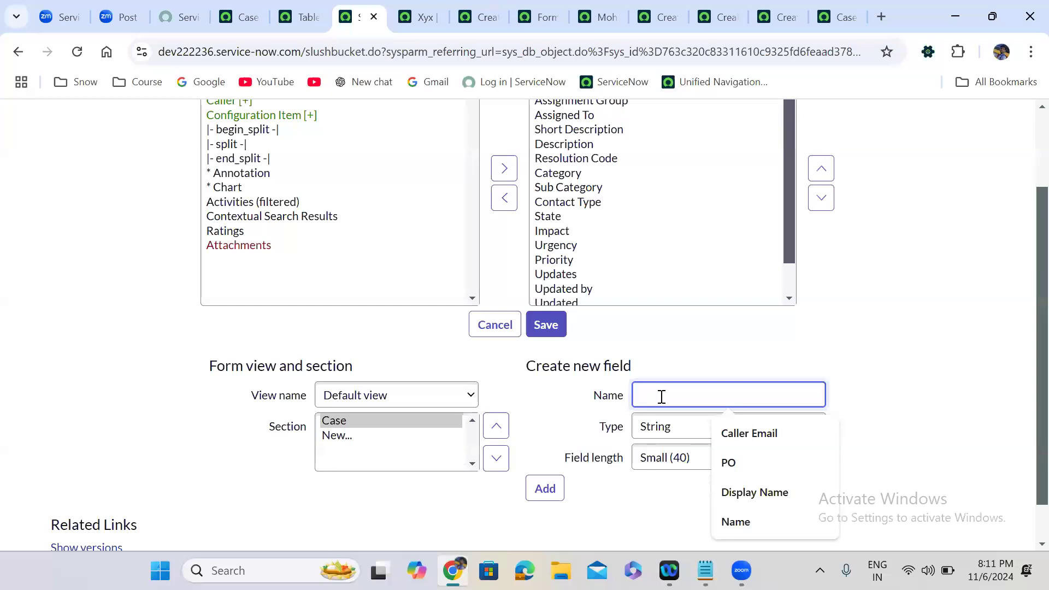
text(Opened At)
click(671, 434)
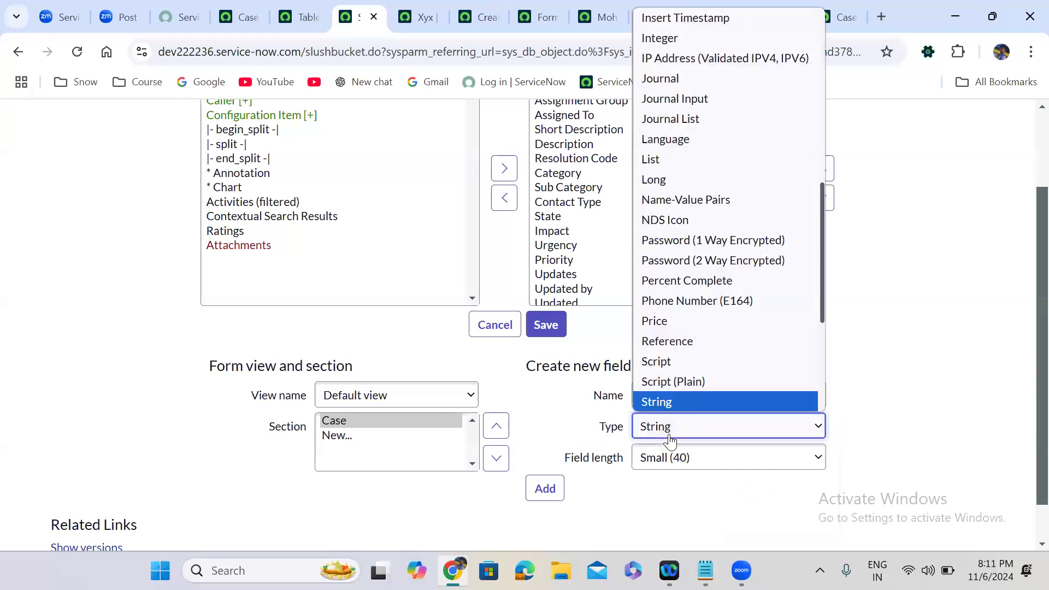
text(date)
key(Down)
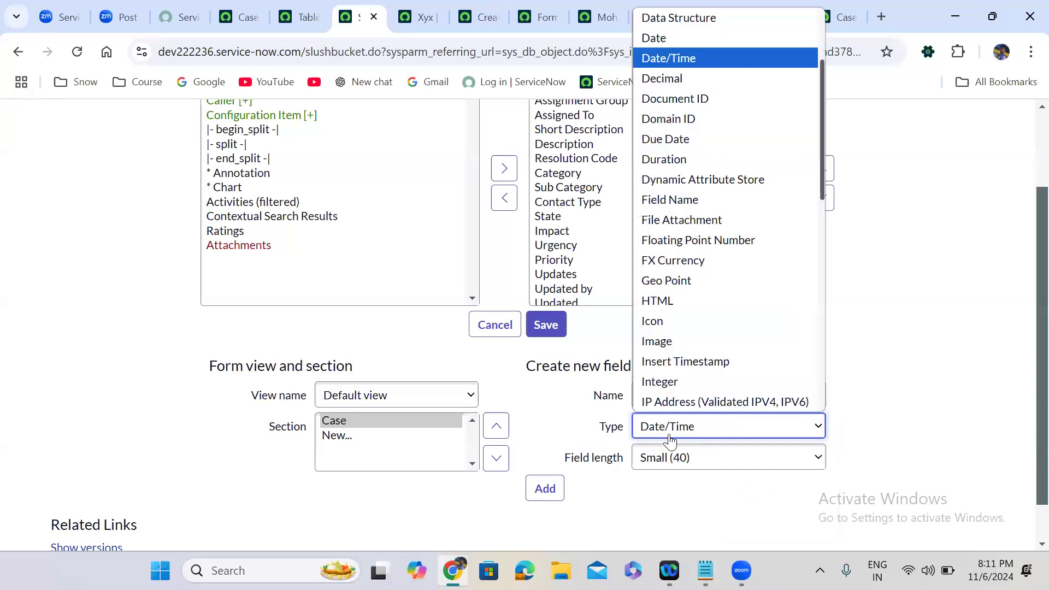
key(Return)
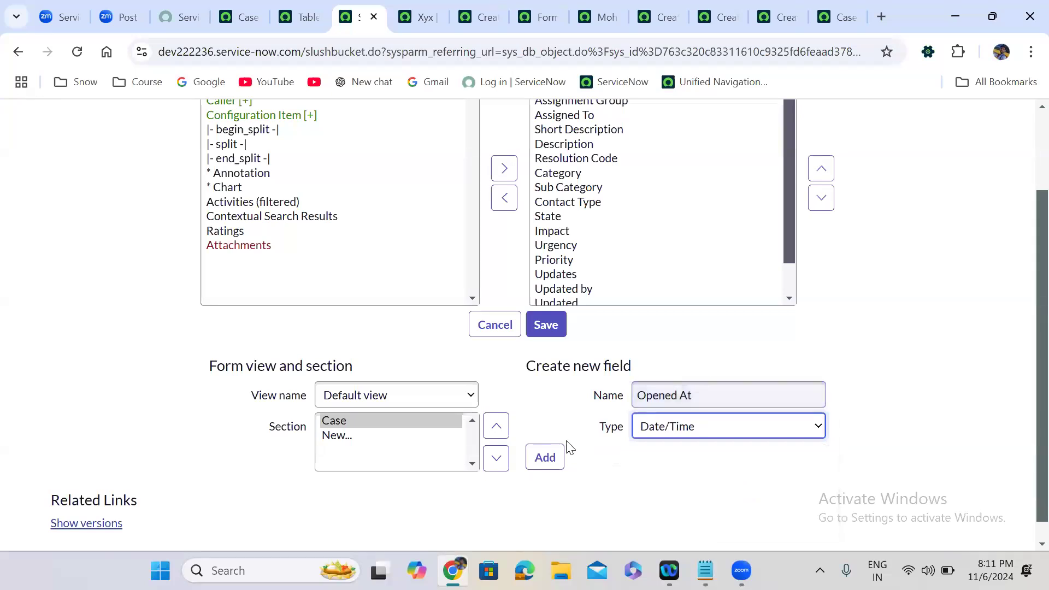
click(545, 457)
Add 'Closed At' and 'Resolved At' Date/Time fields.
click(648, 400)
text(Closed A)
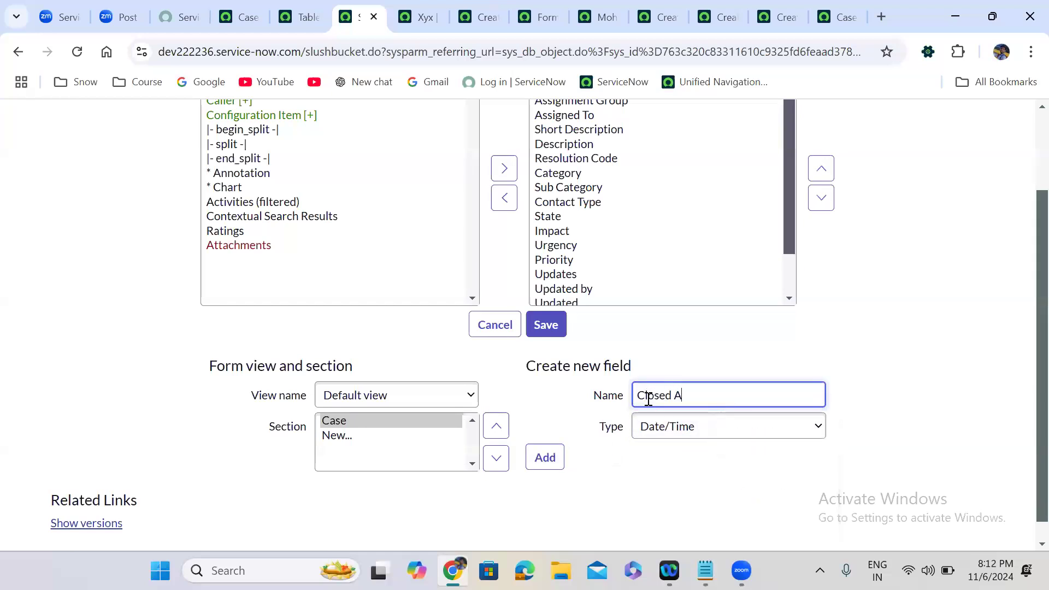
text(t)
click(544, 458)
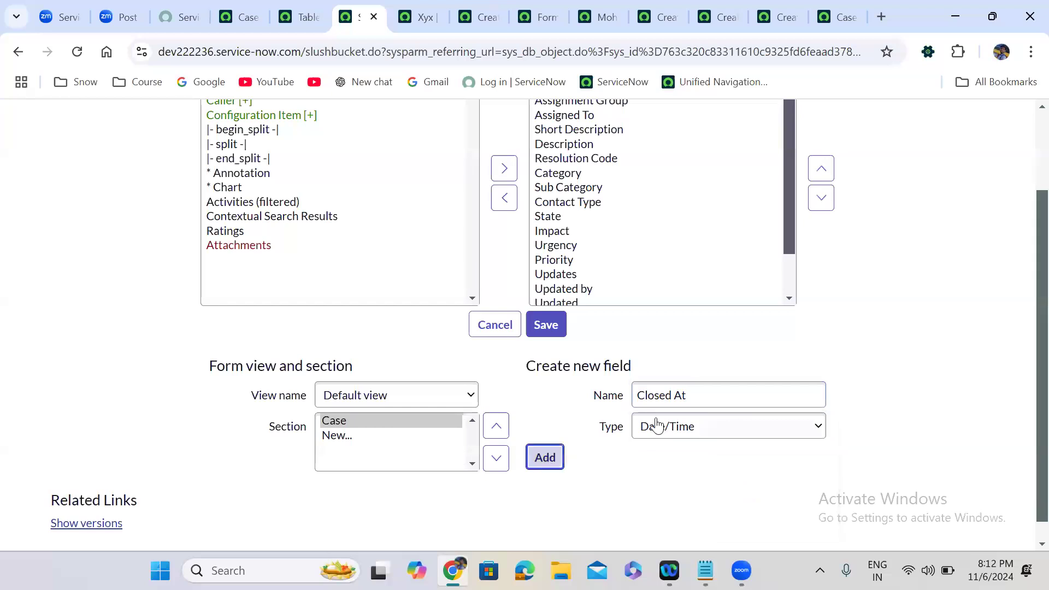
click(672, 394)
text(Resolved At)
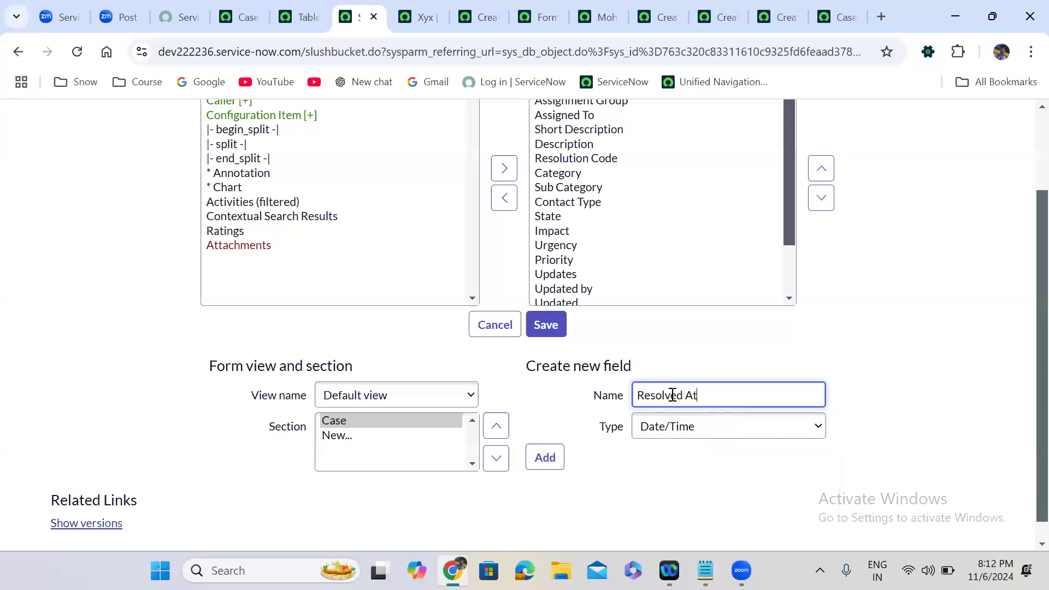
click(539, 459)
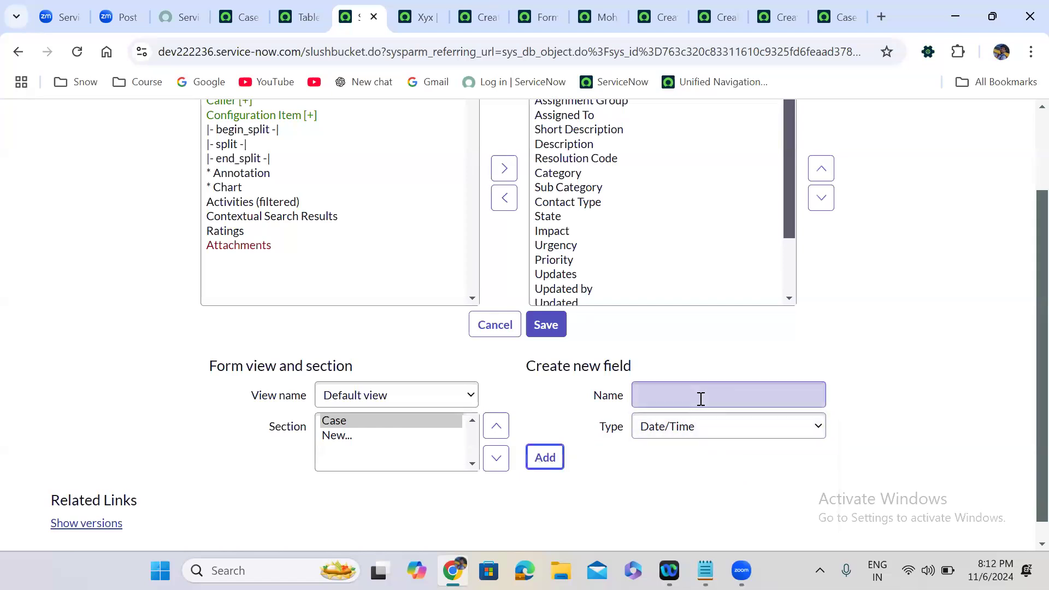
Add a 'Resumed At' field of type Date.
click(664, 392)
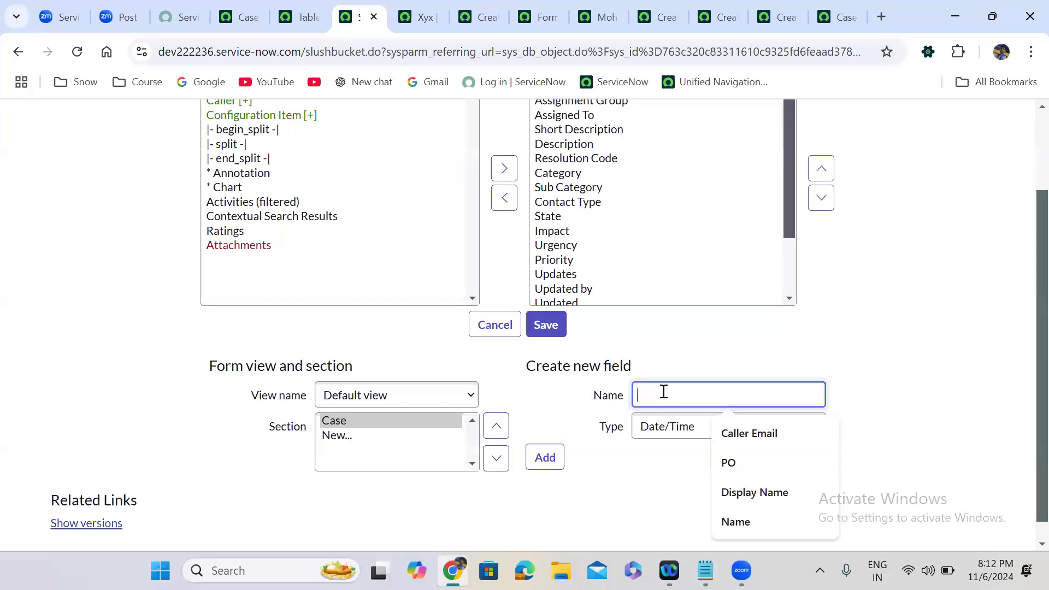
text(Res)
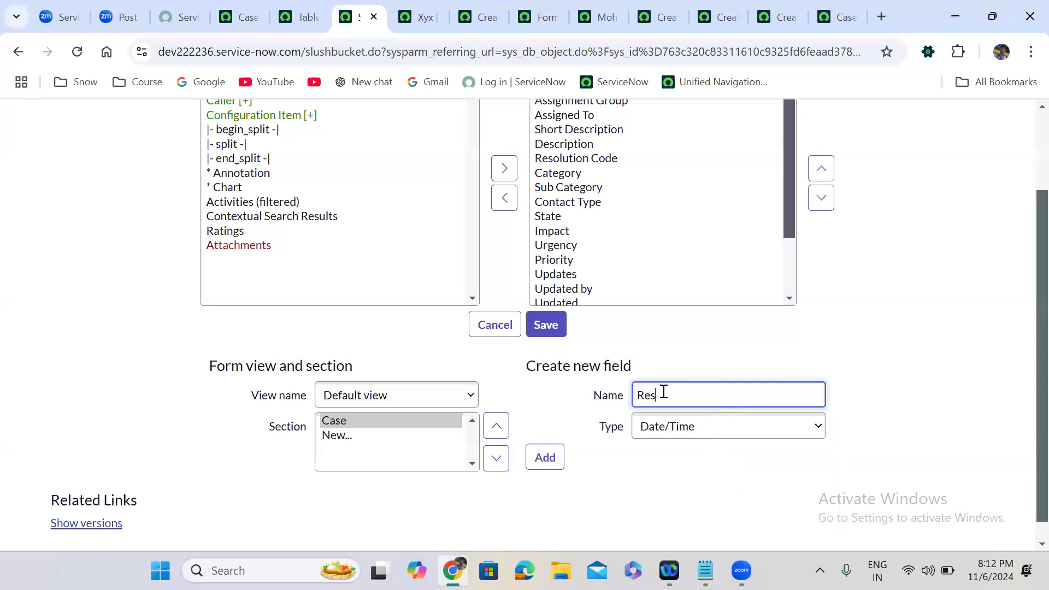
text(umed At)
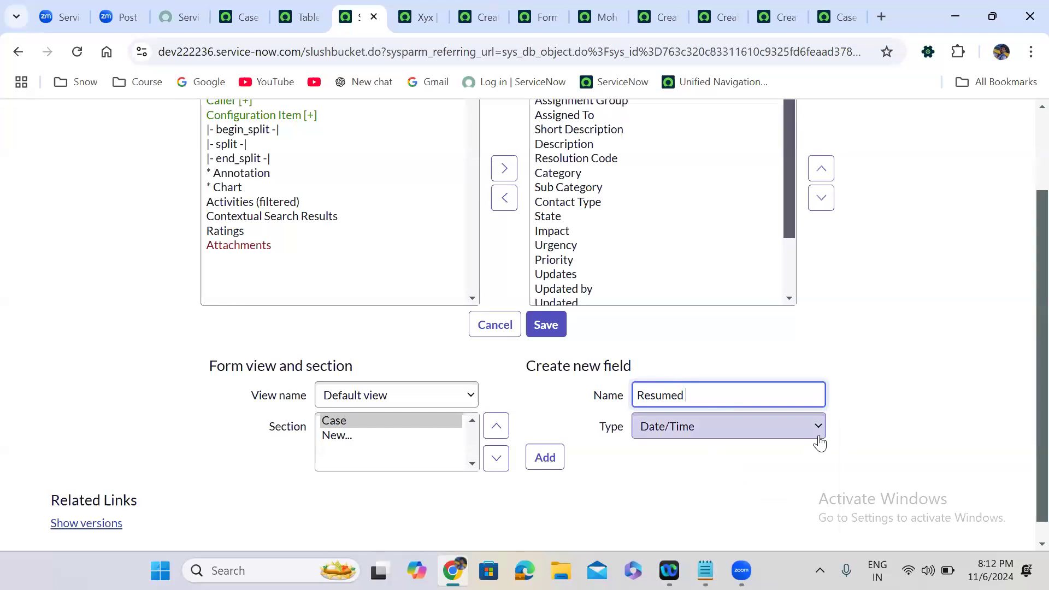
click(692, 434)
key(Up)
key(Up)
key(Down)
key(Return)
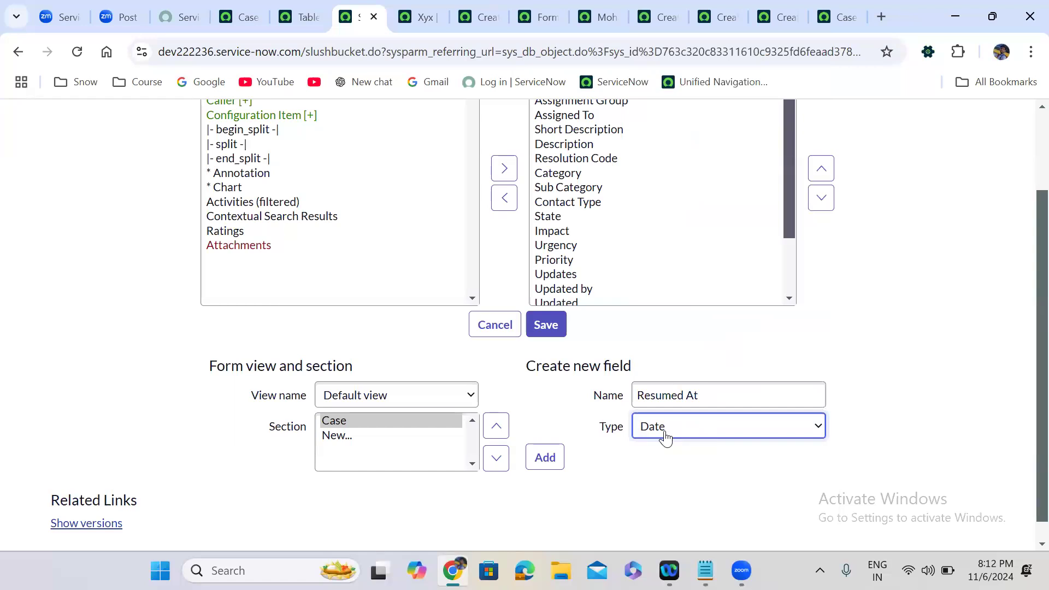
click(545, 462)
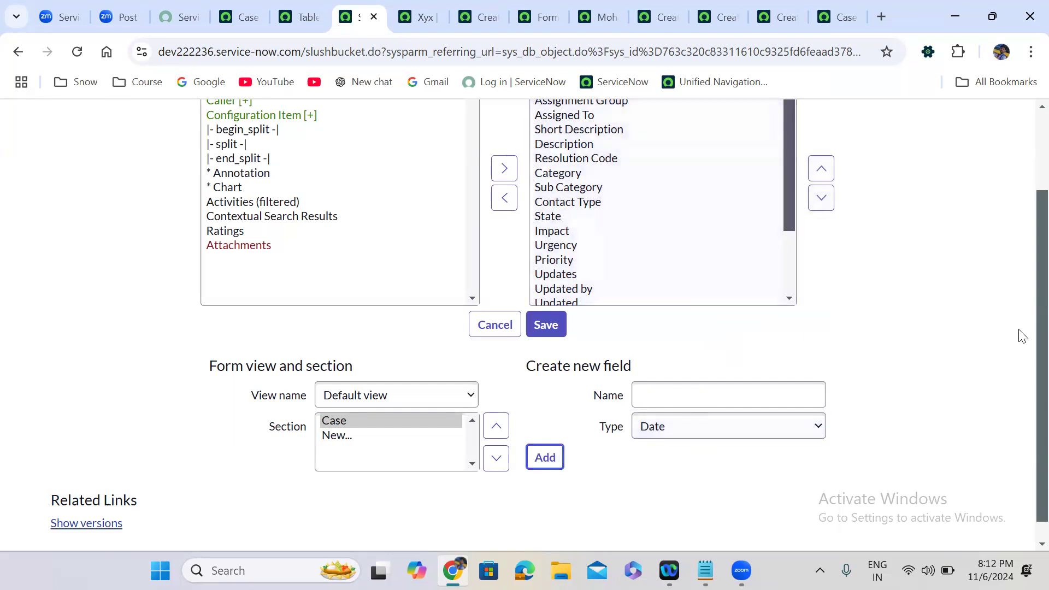
scroll(710, 229, up, 2)
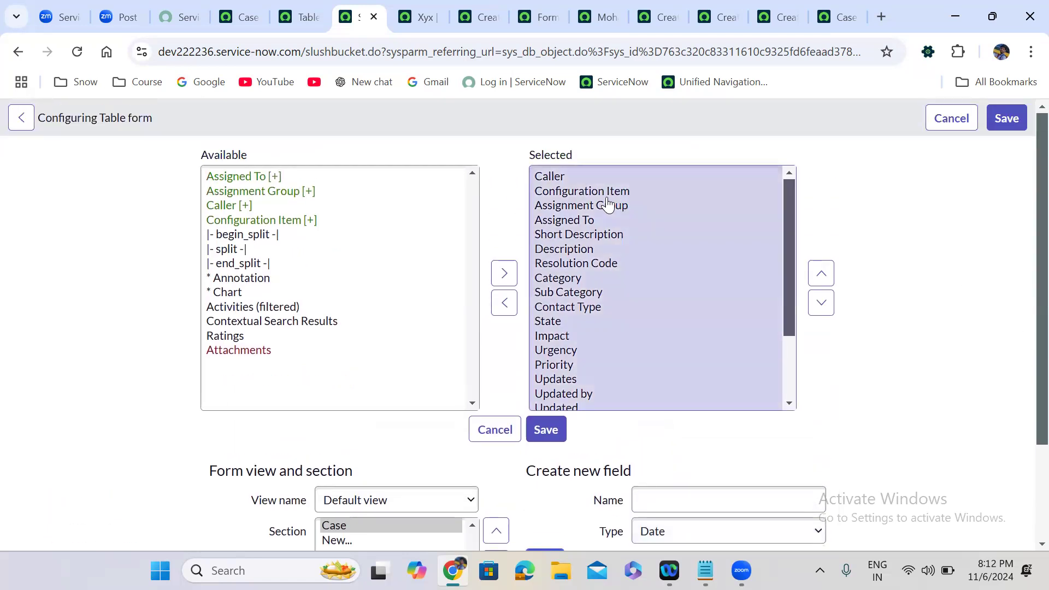
click(570, 178)
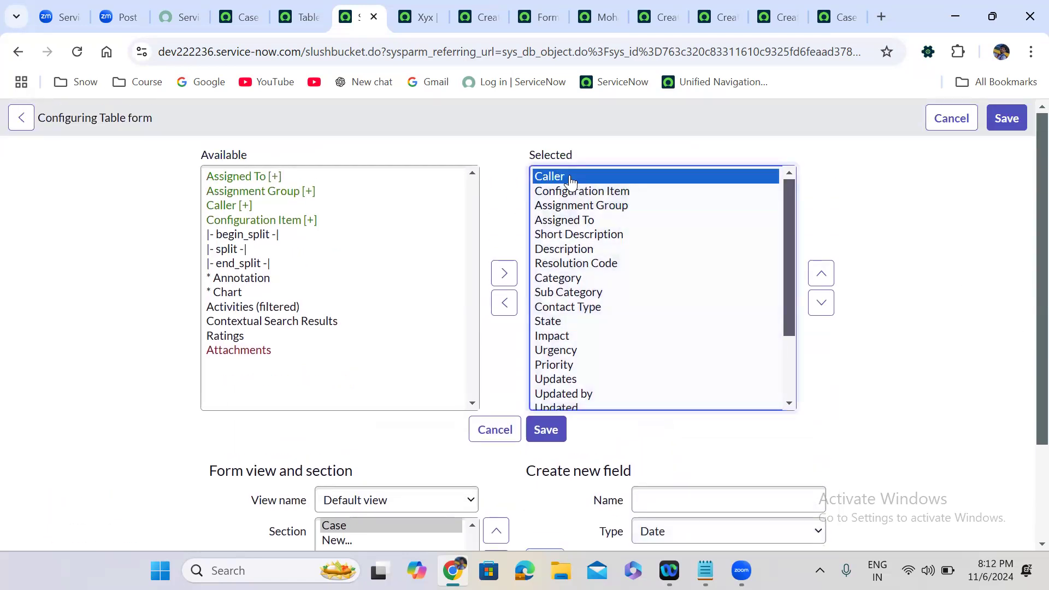
click(579, 221)
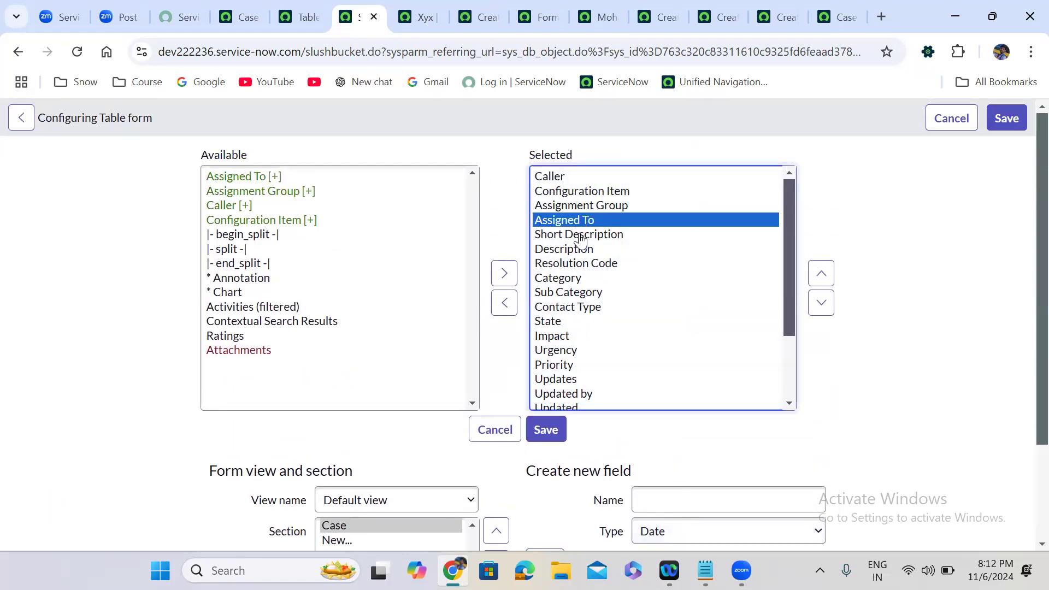
click(581, 235)
click(582, 251)
click(581, 263)
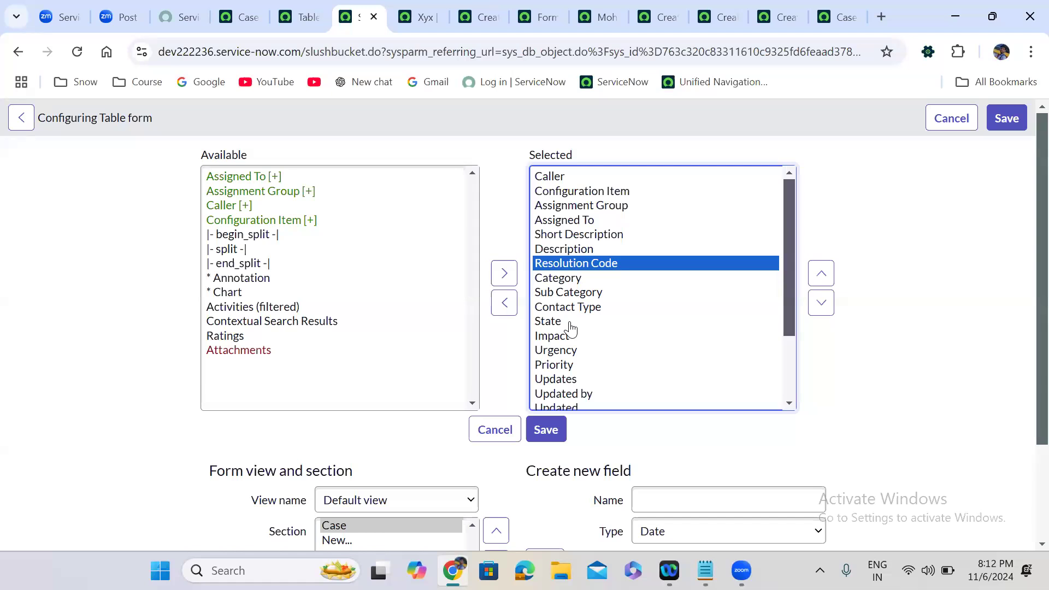
click(566, 370)
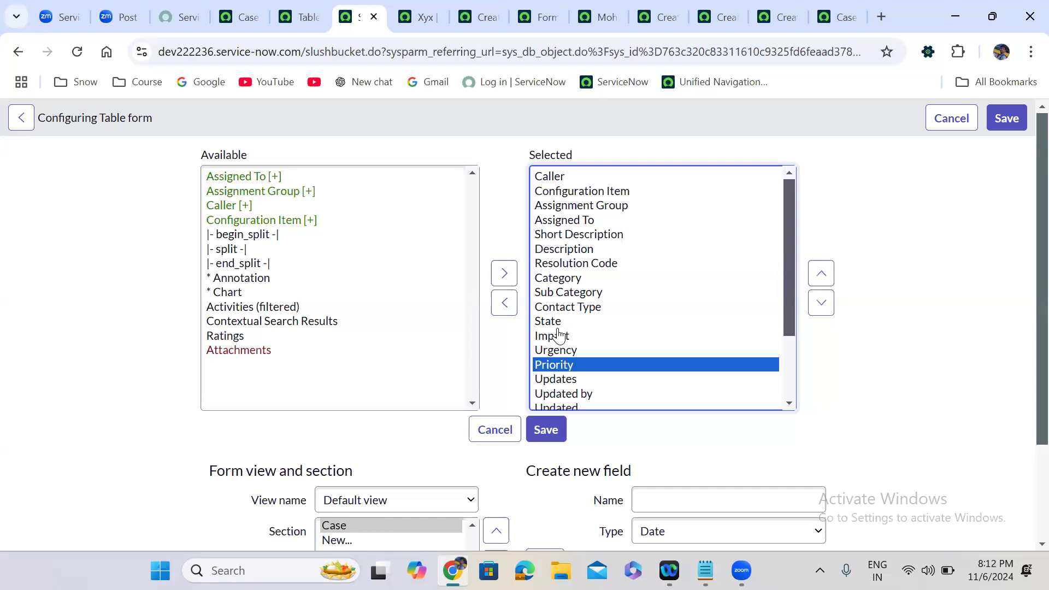
drag(794, 314, 794, 363)
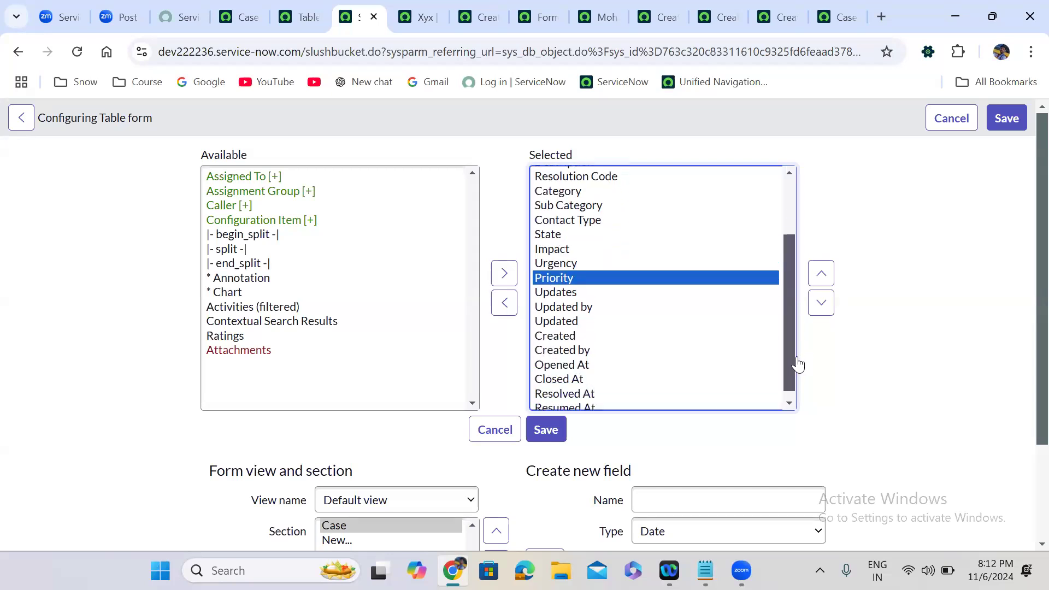
click(585, 365)
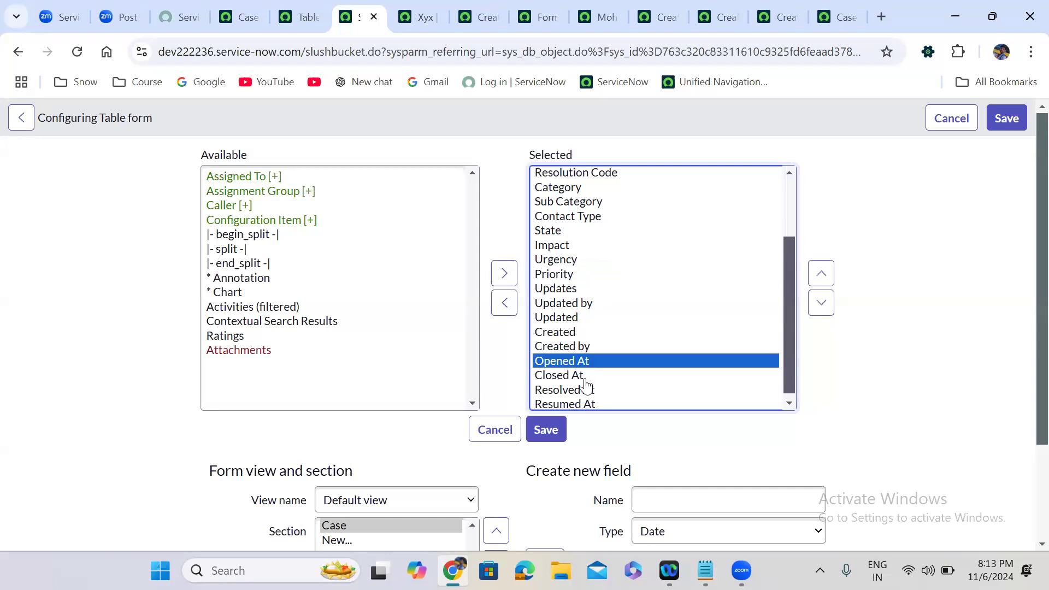
click(587, 375)
click(590, 364)
click(589, 376)
click(591, 390)
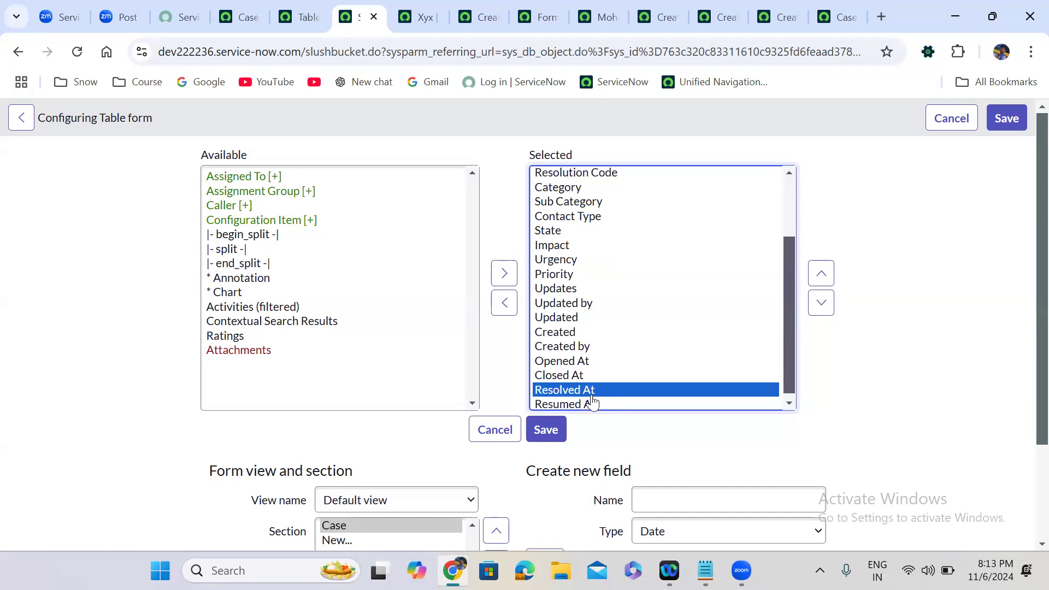
click(593, 403)
click(789, 403)
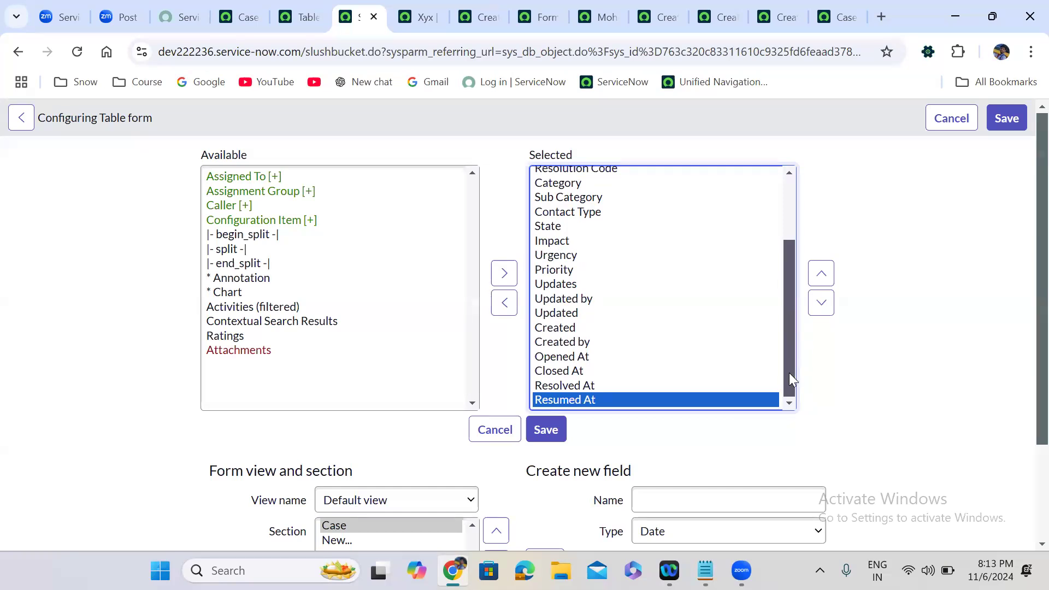
click(826, 401)
scroll(826, 402, down, 2)
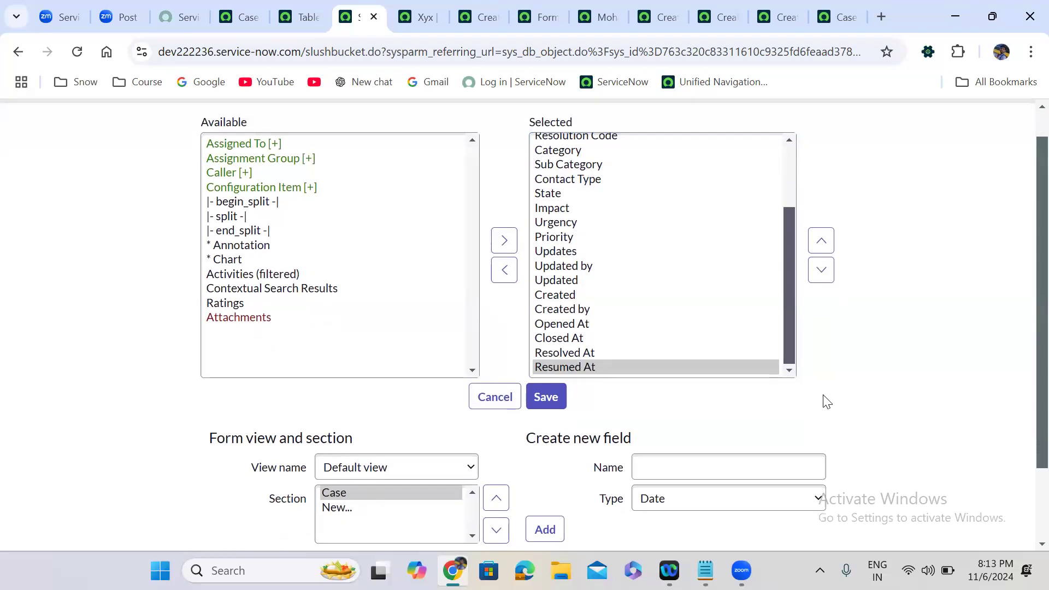
scroll(824, 403, up, 1)
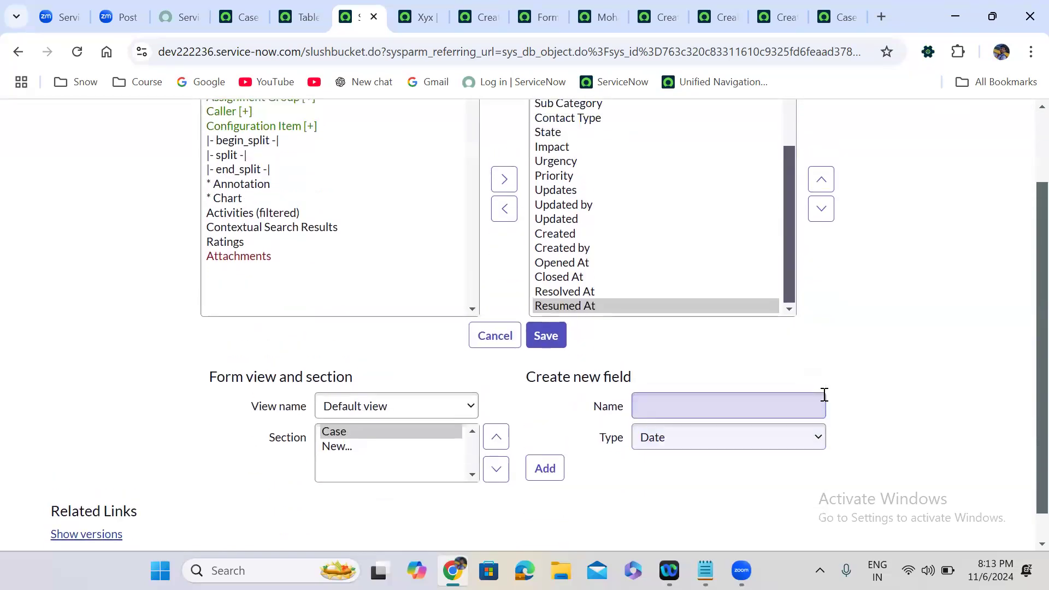
scroll(824, 403, up, 1)
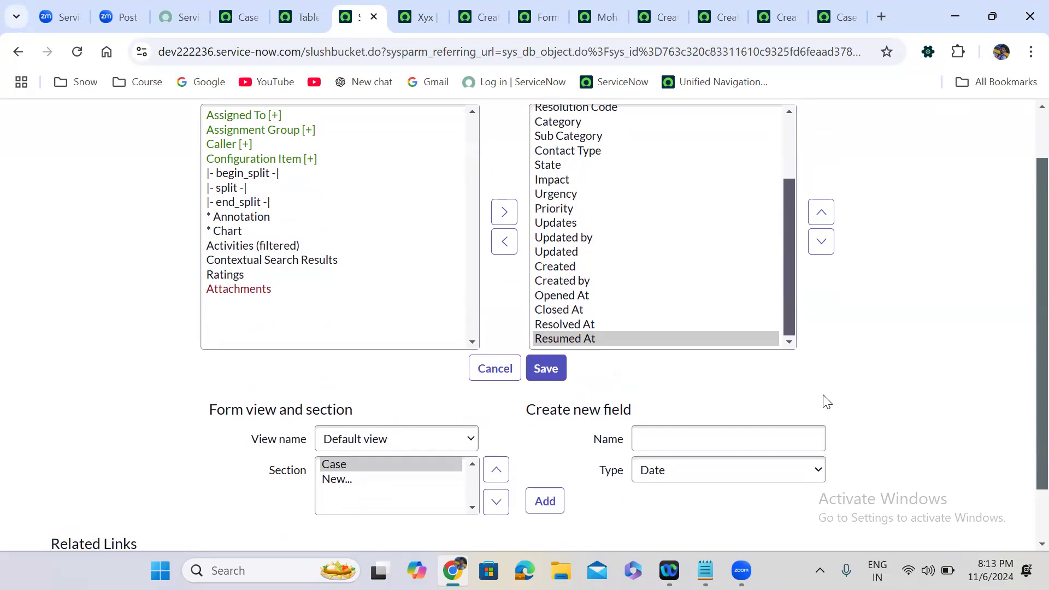
scroll(825, 402, up, 1)
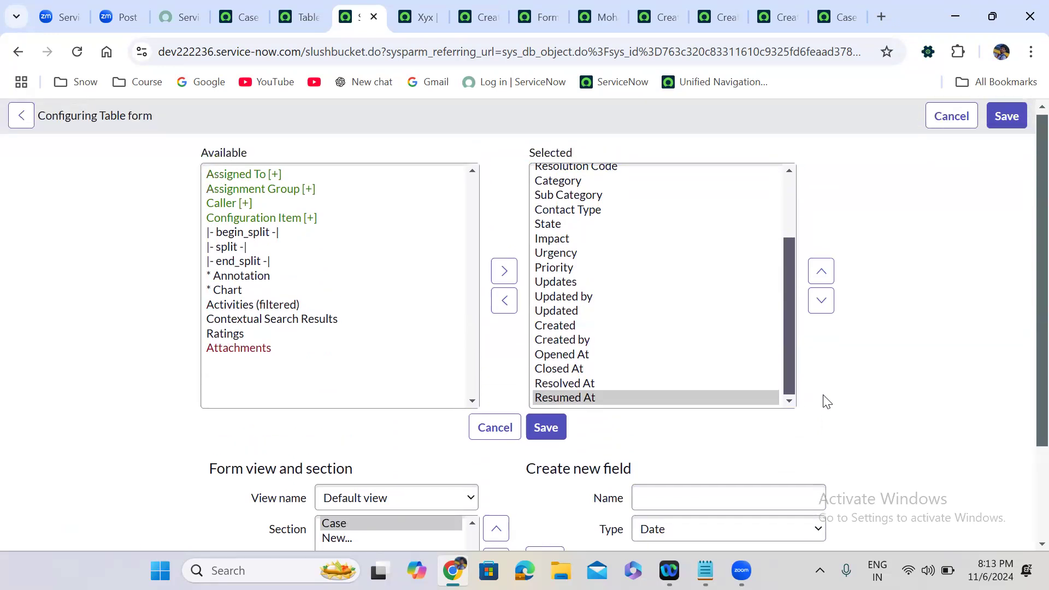
scroll(825, 403, down, 1)
scroll(825, 403, down, 1)
Add an 'Attachment' field of type File Attachment.
click(675, 369)
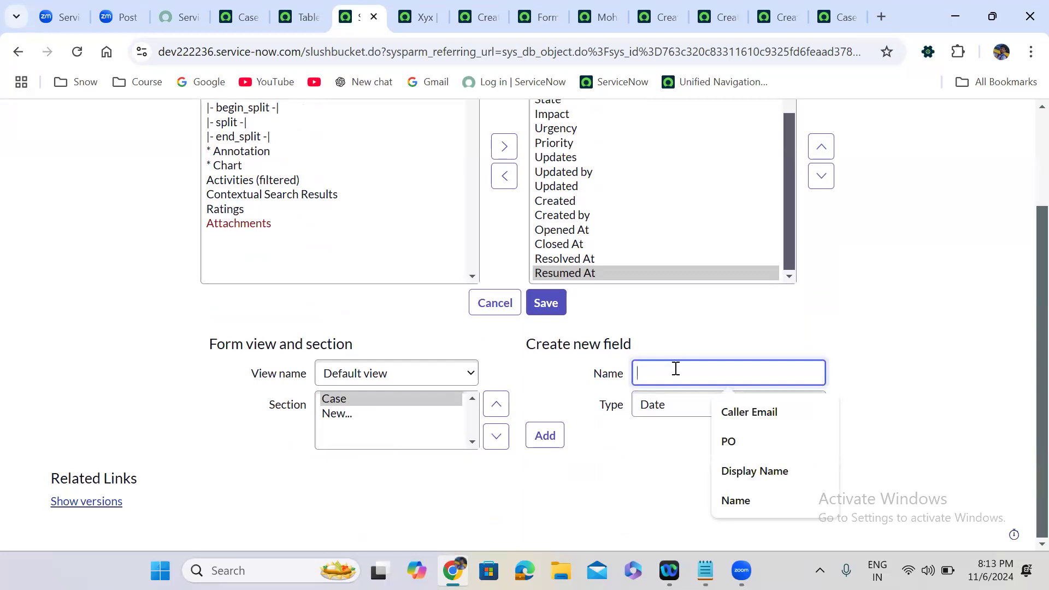
text(Att)
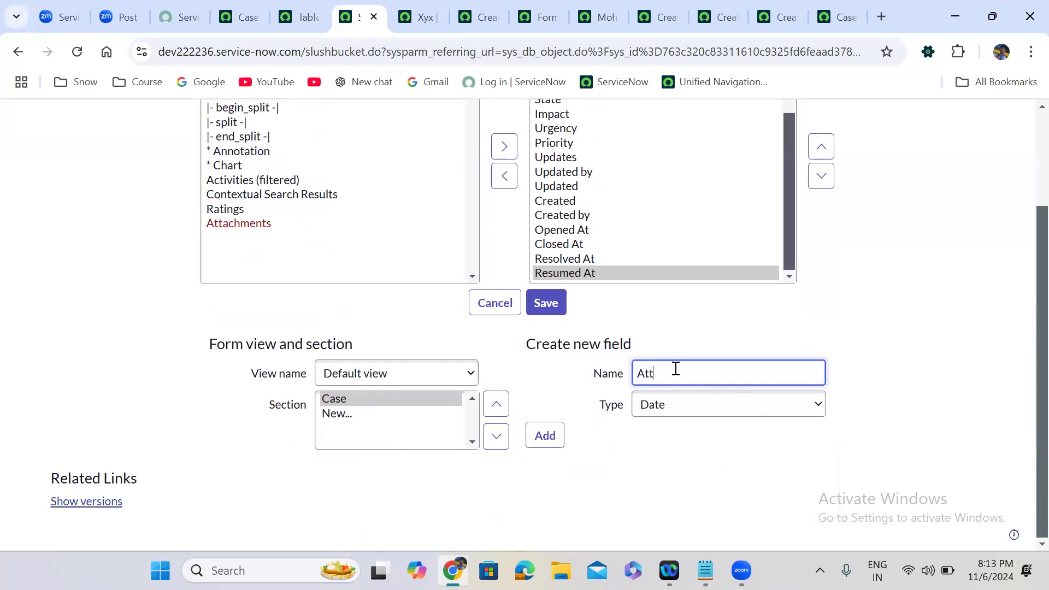
text(achment)
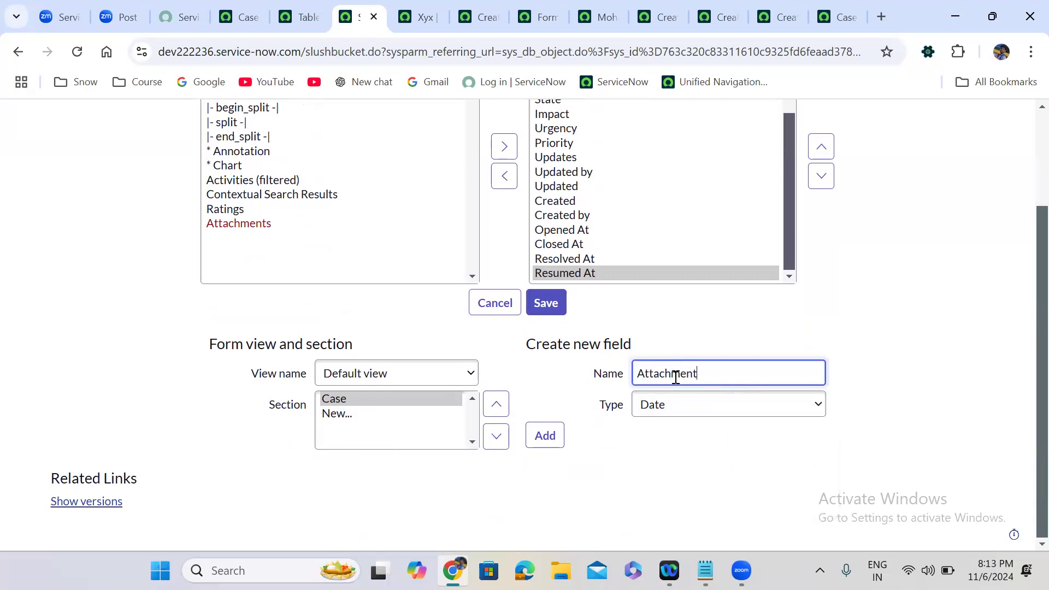
click(679, 409)
key(a)
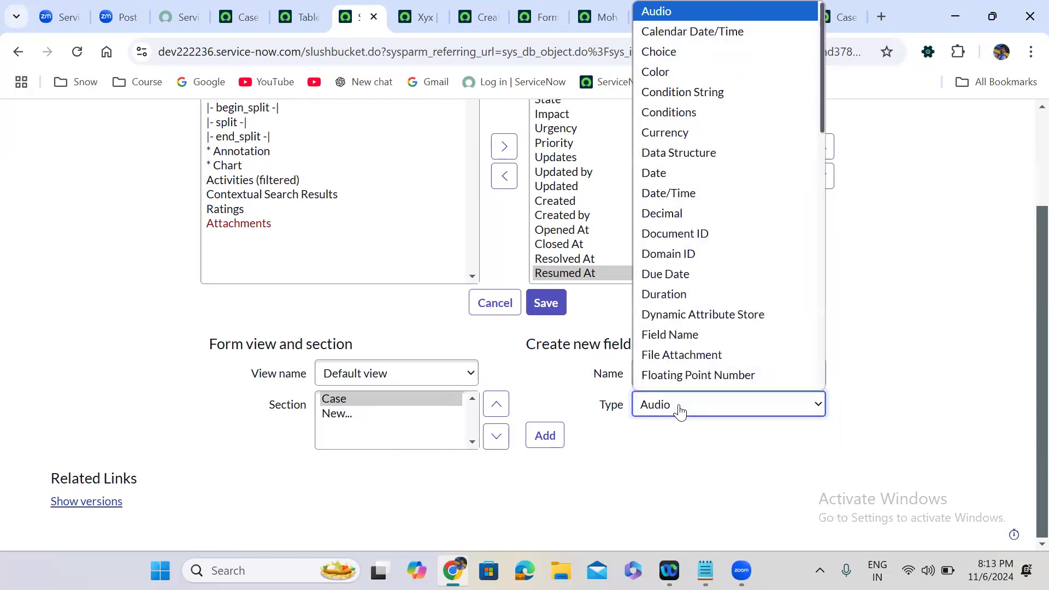
key(Down)
key(Down)
key(Down)
key(Down)
key(Down)
key(Down)
key(Down)
key(Down)
key(Down)
key(Down)
key(Down)
key(Down)
key(Down)
key(Down)
key(Down)
key(Down)
key(Down)
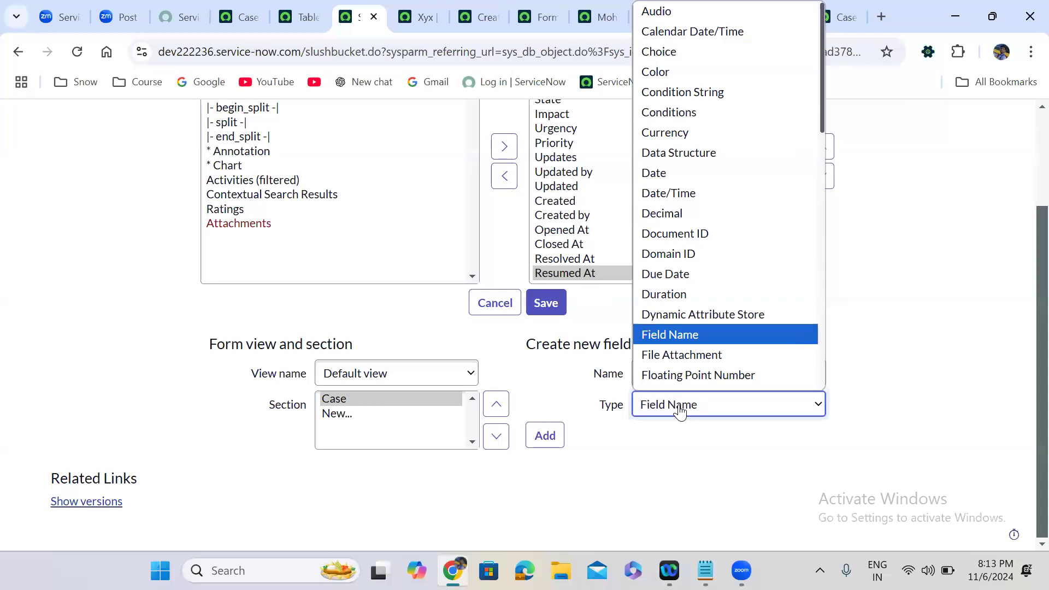
key(Return)
click(547, 436)
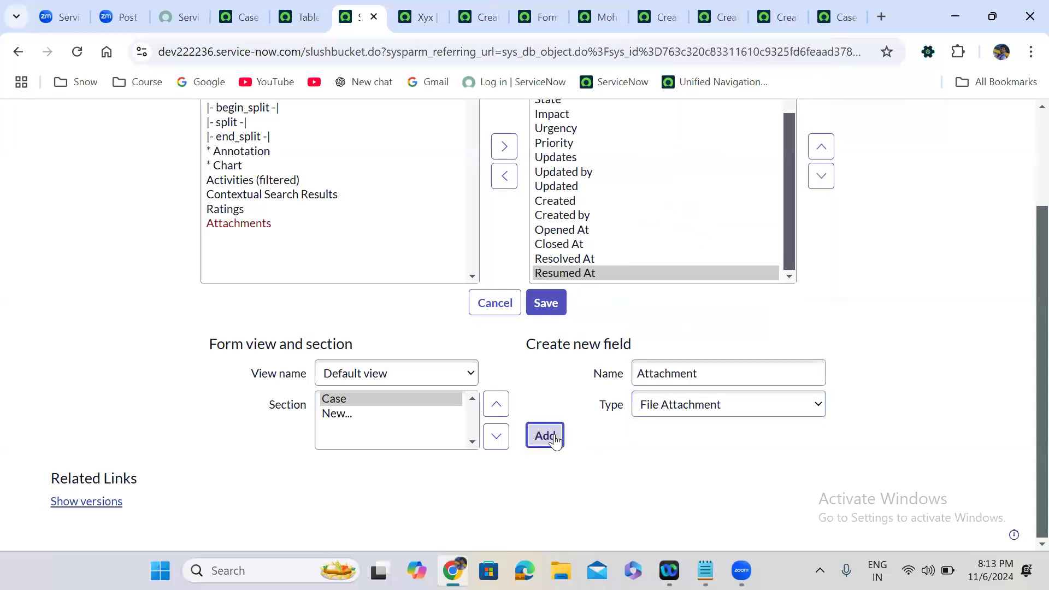
Add a 'Total' field of type Integer.
click(680, 372)
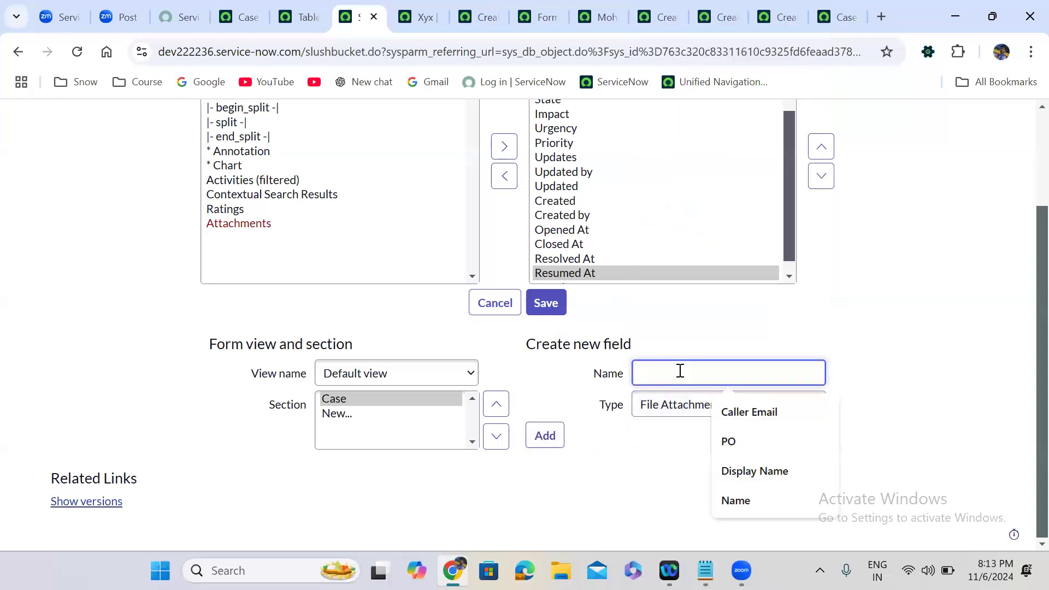
text(Total)
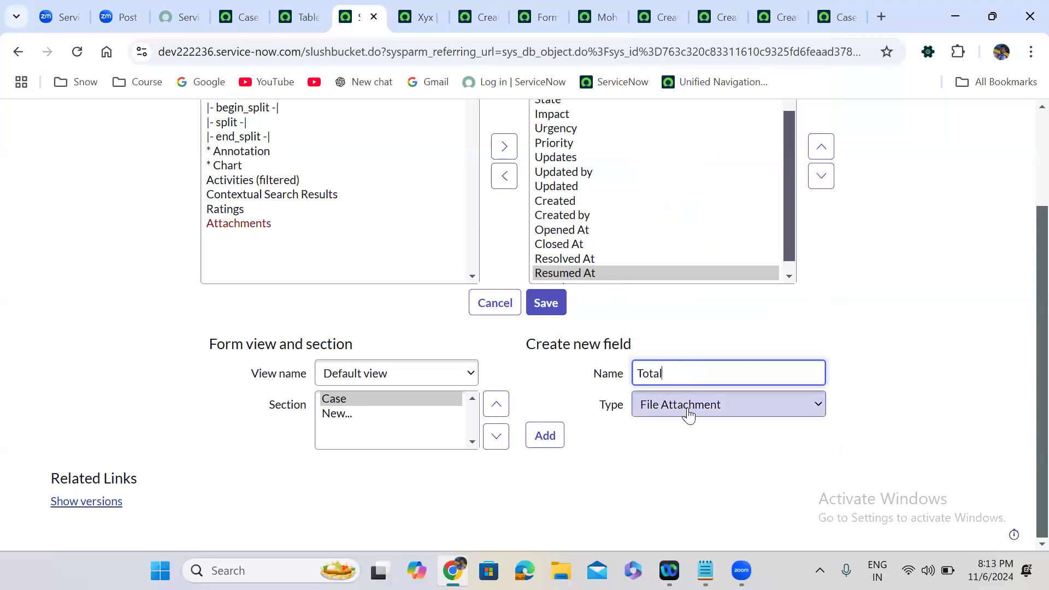
click(689, 405)
key(Down)
key(Down)
key(Down)
key(Down)
key(Down)
key(Down)
key(Down)
key(Down)
key(Return)
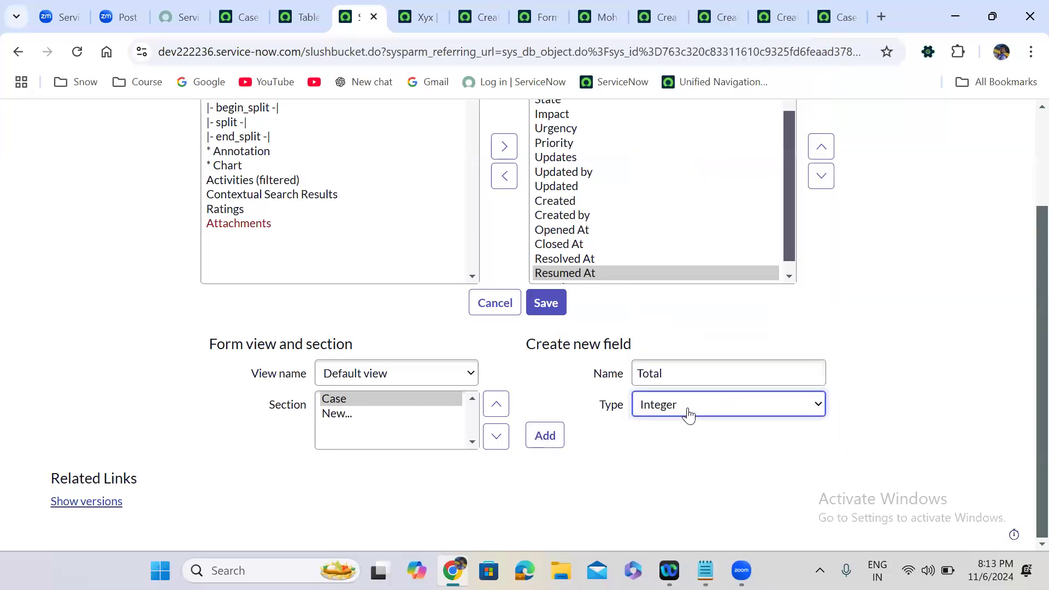
click(545, 436)
Add a 'Percentage' field of type Floating Point Number.
click(660, 377)
text(Percentage)
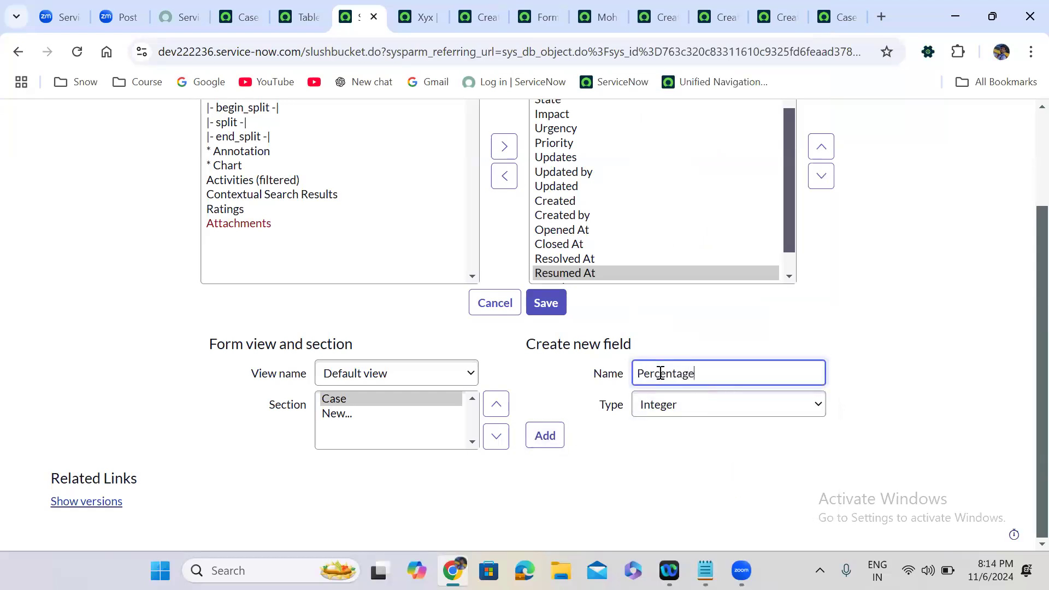
click(680, 409)
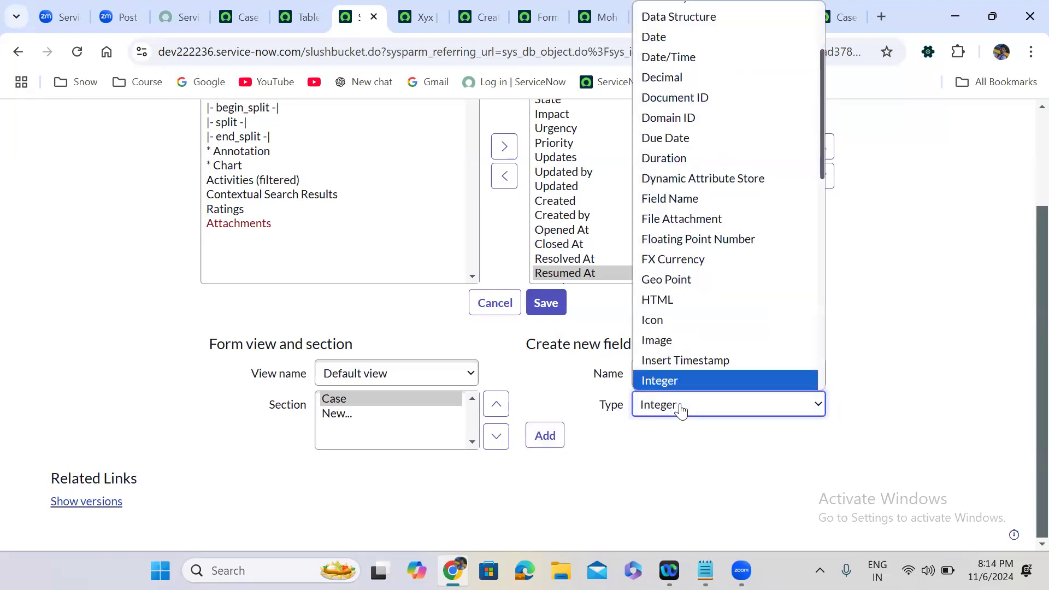
key(Down)
key(Down)
key(Down)
key(Down)
key(Down)
key(Down)
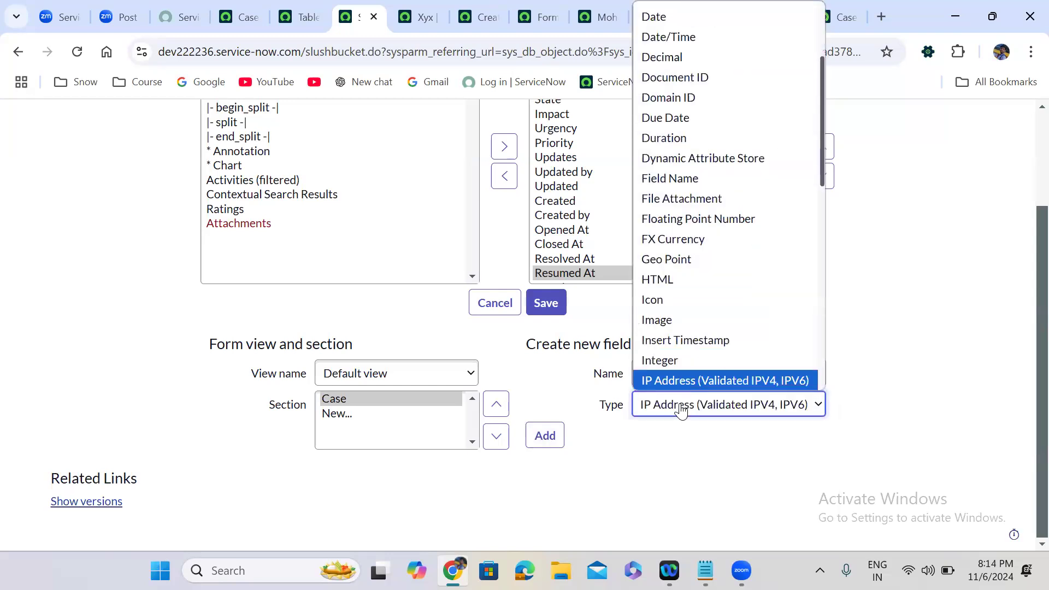
key(r)
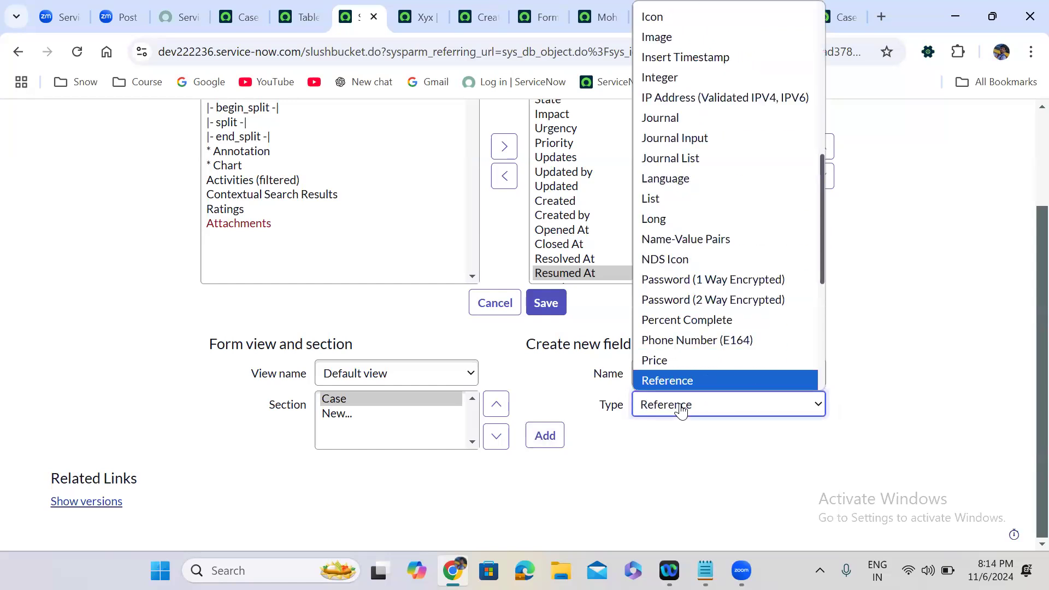
key(f)
key(l)
key(Return)
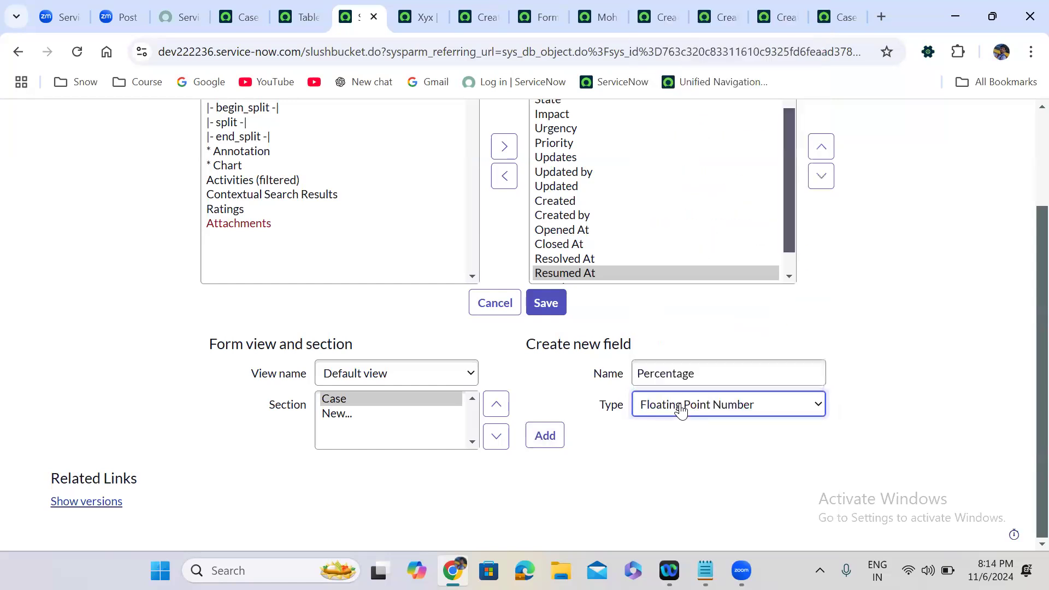
click(545, 436)
Add a 'Watch List' List field referencing the User [sys_user] table.
click(678, 371)
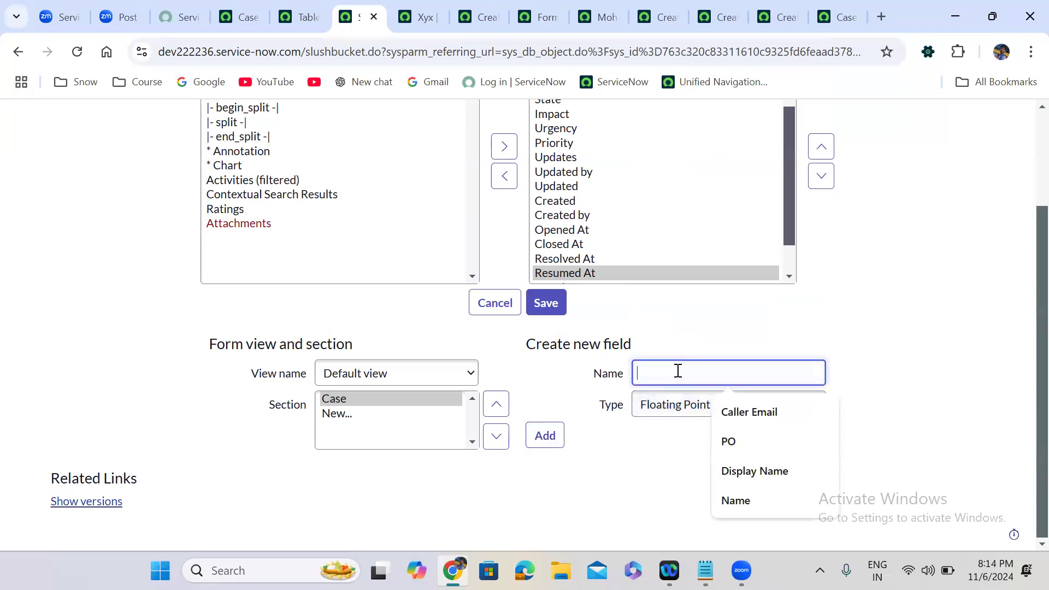
text(Watch List)
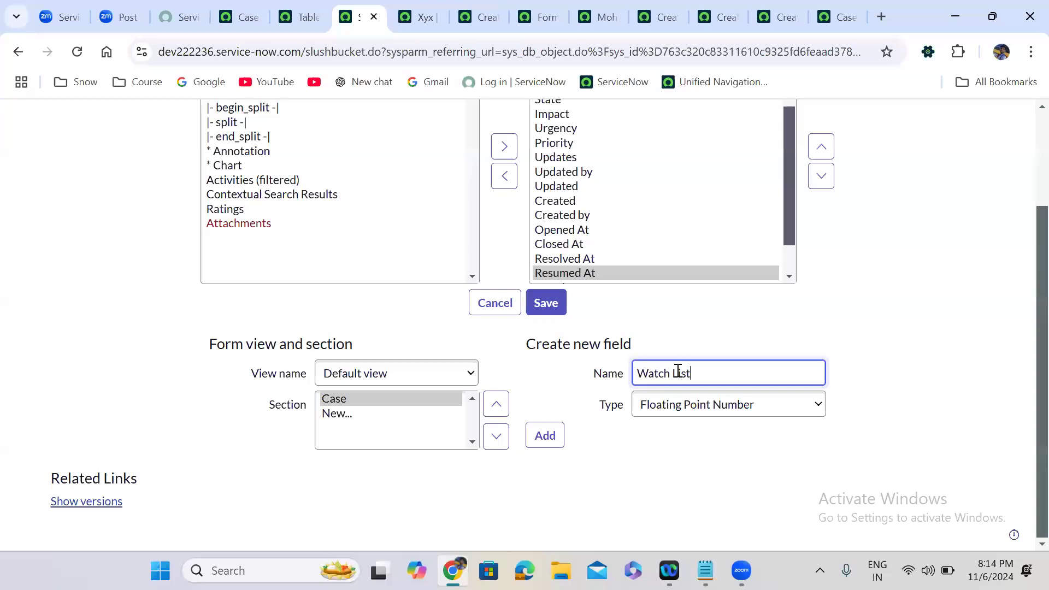
click(689, 414)
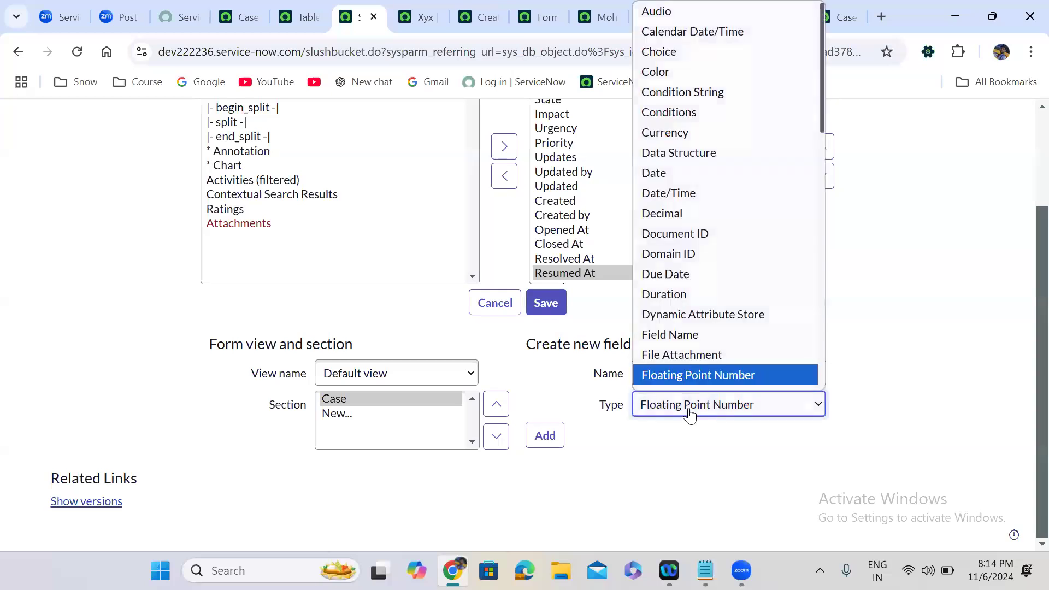
text(list)
key(Return)
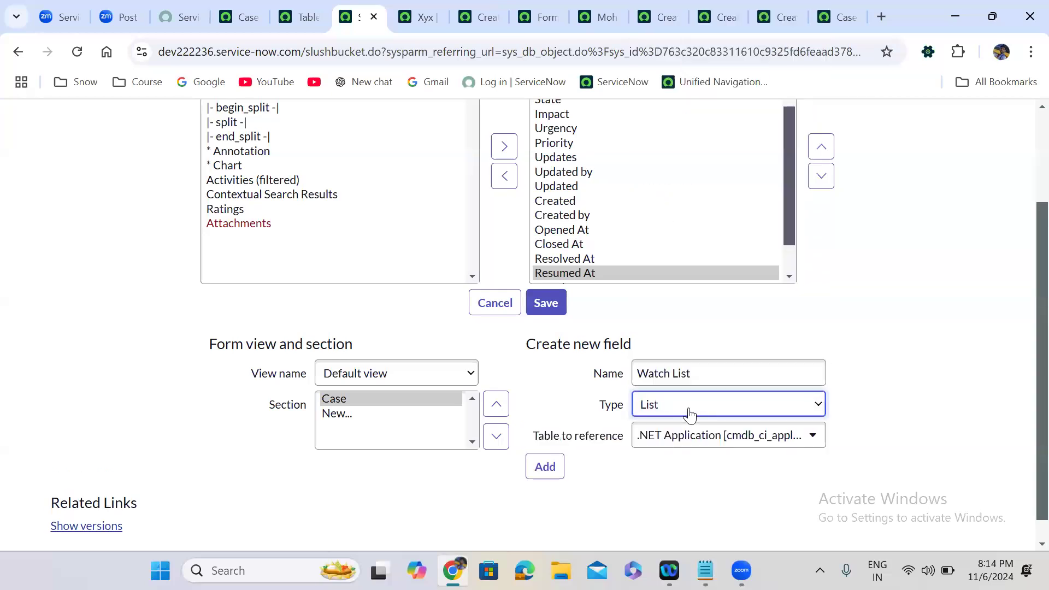
click(709, 452)
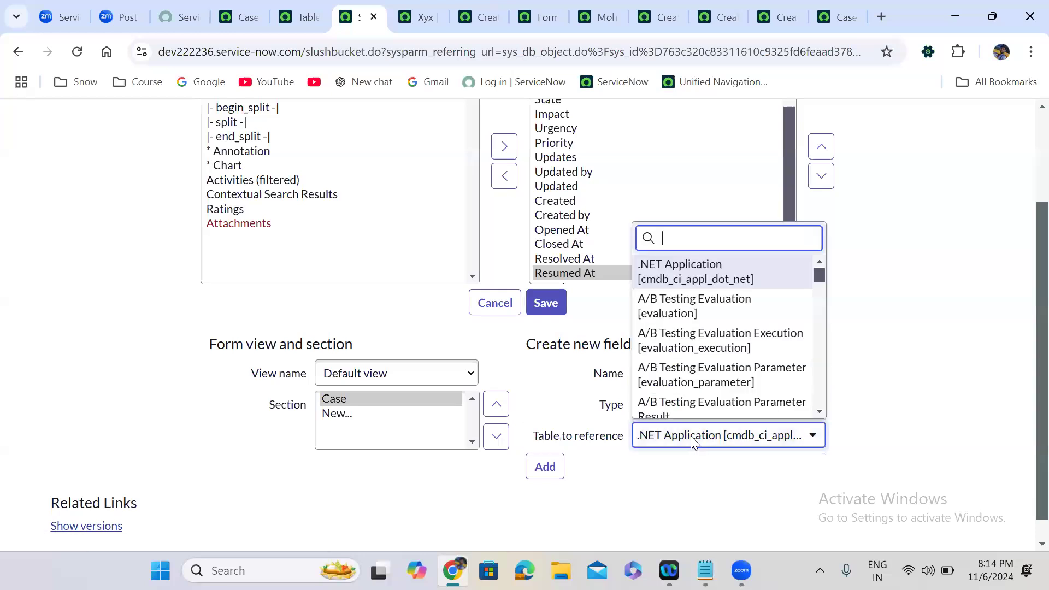
text(sys_user)
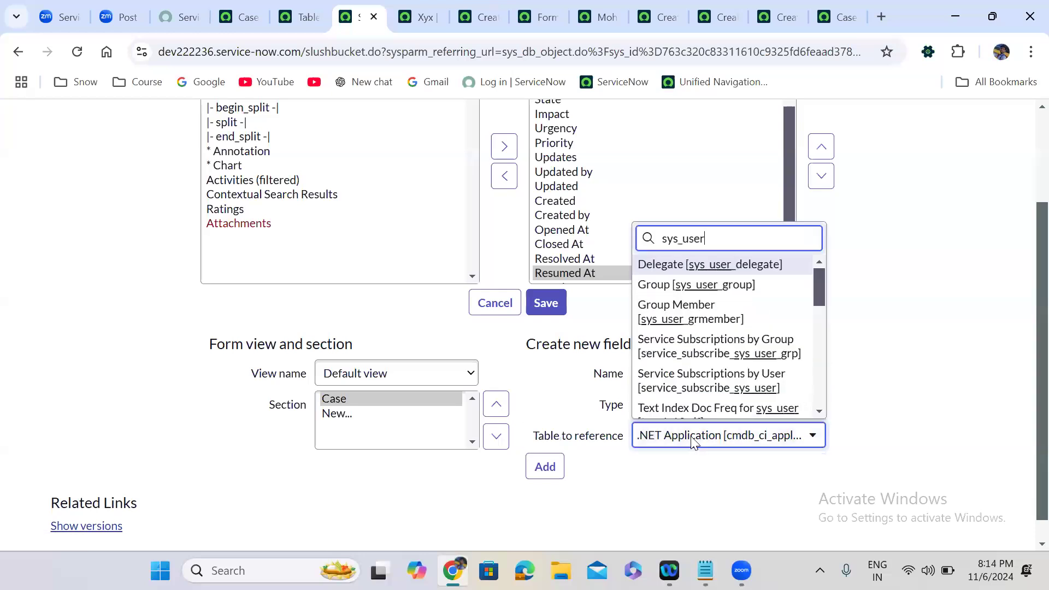
text(])
key(Down)
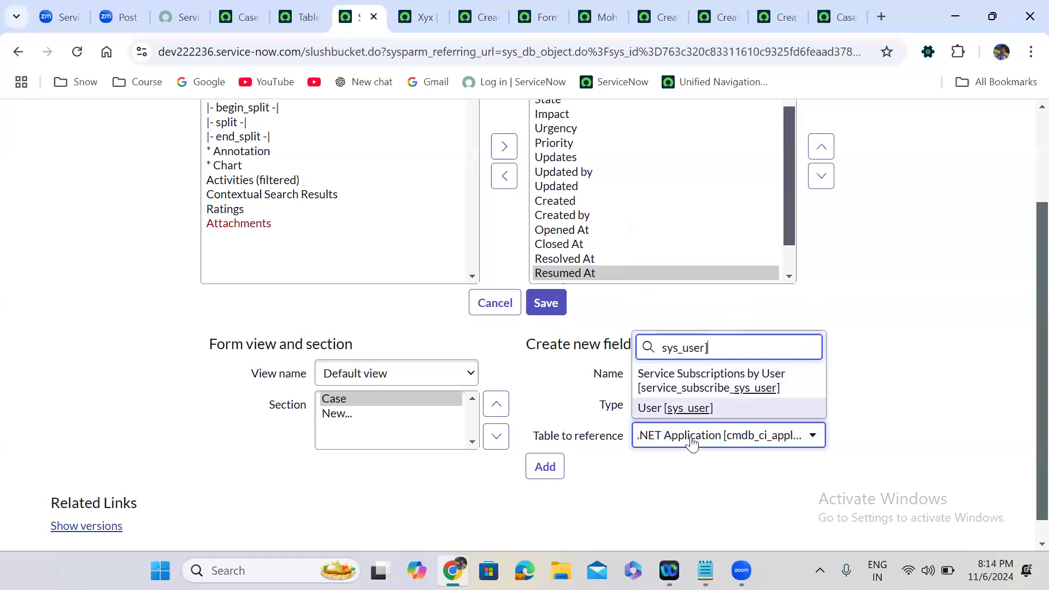
key(Return)
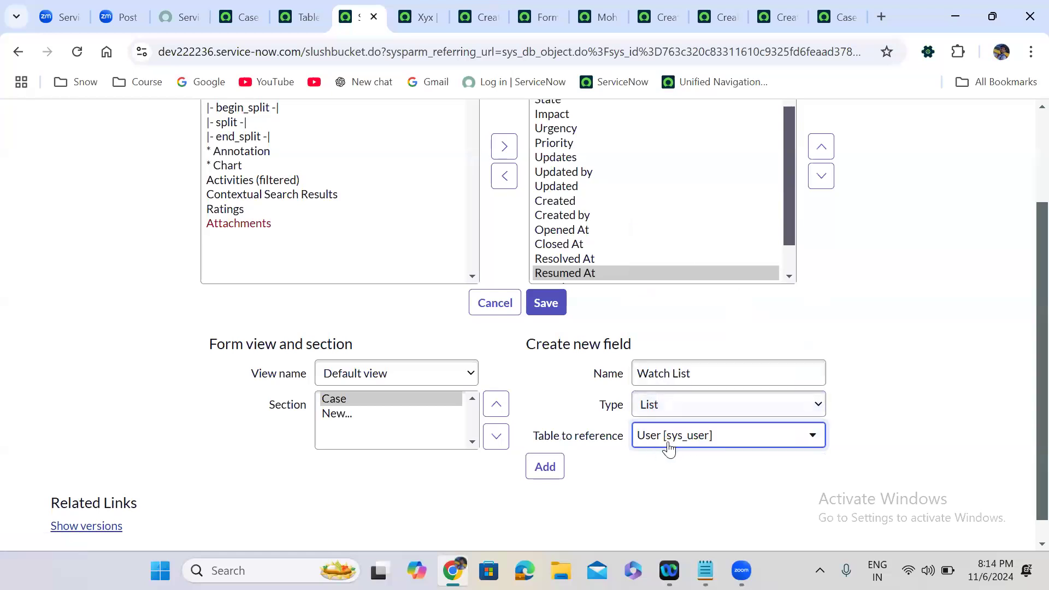
click(545, 466)
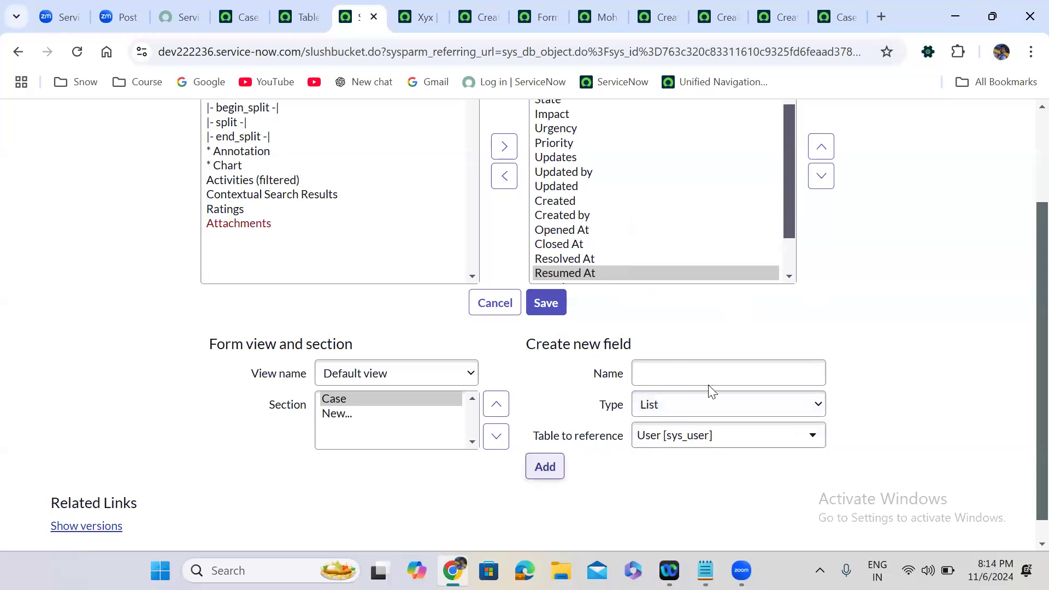
Add a 'Website' field of type URL.
click(685, 370)
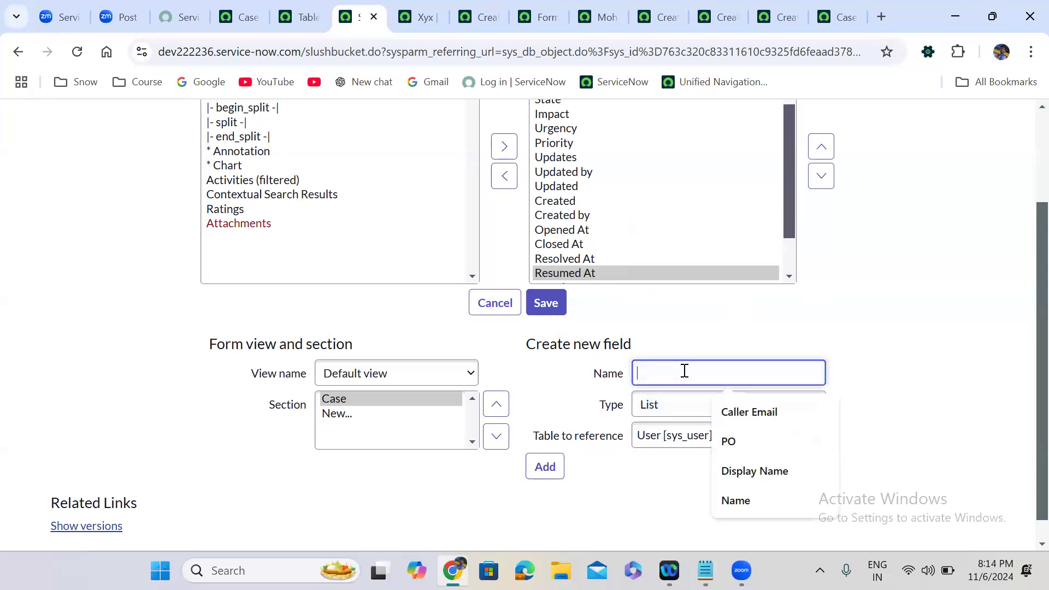
text(We)
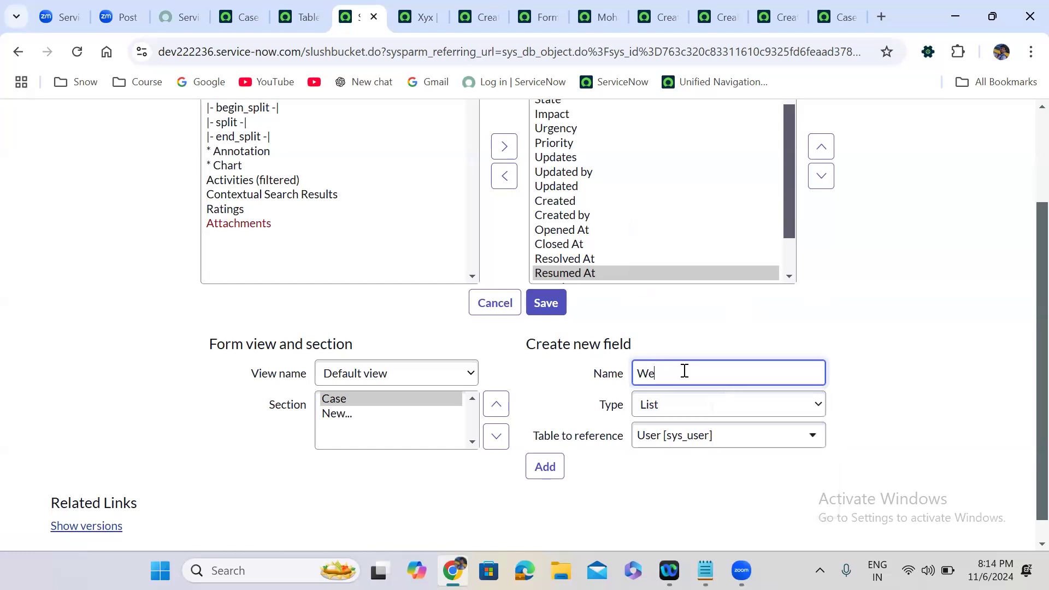
text(bsite)
click(685, 409)
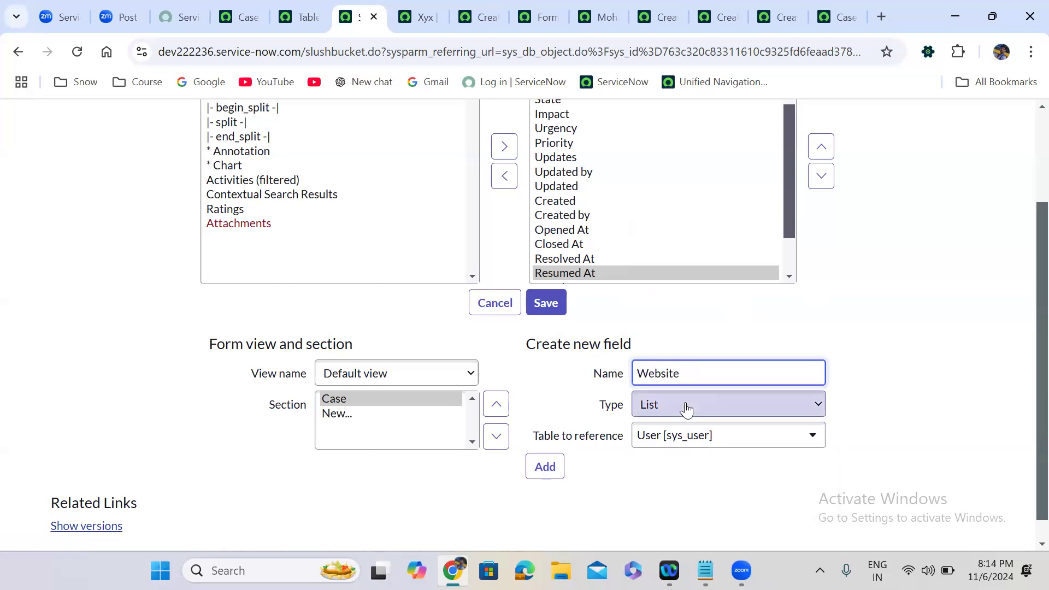
key(u)
click(686, 409)
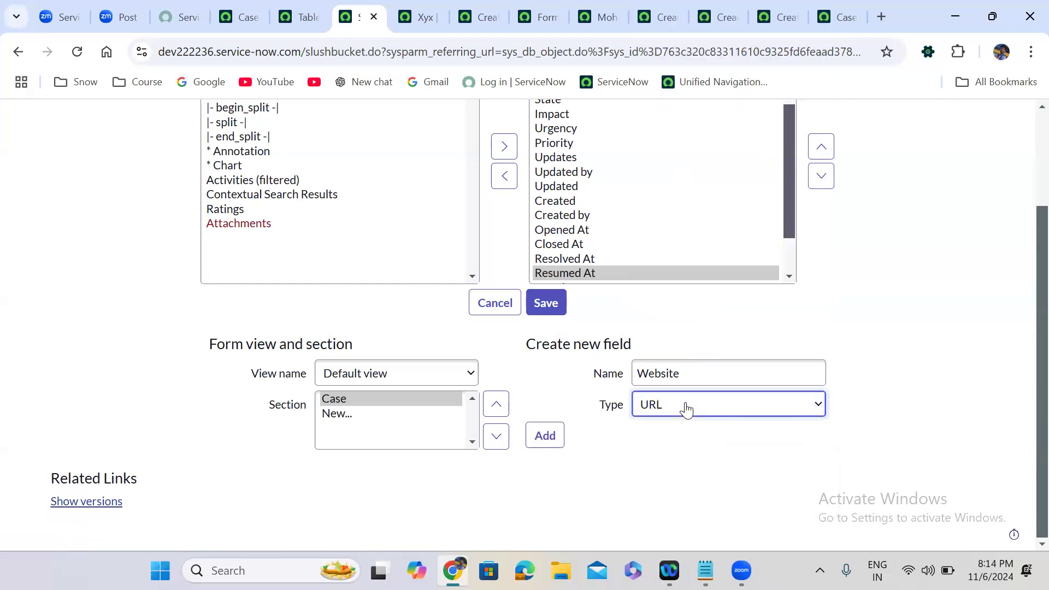
click(545, 435)
Add a 'Logo' field of type Image.
click(668, 374)
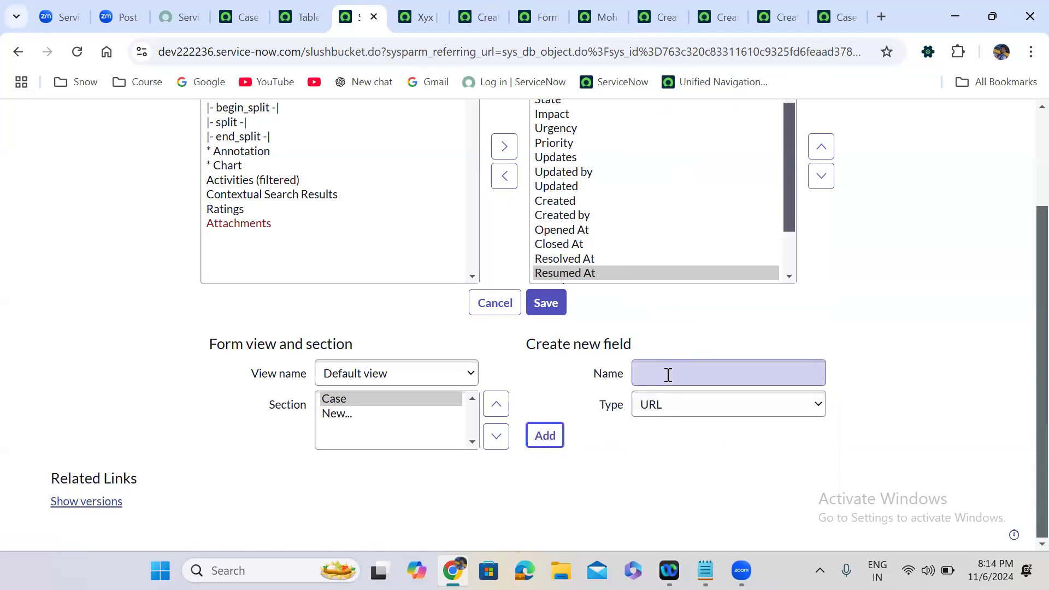
text(Logo)
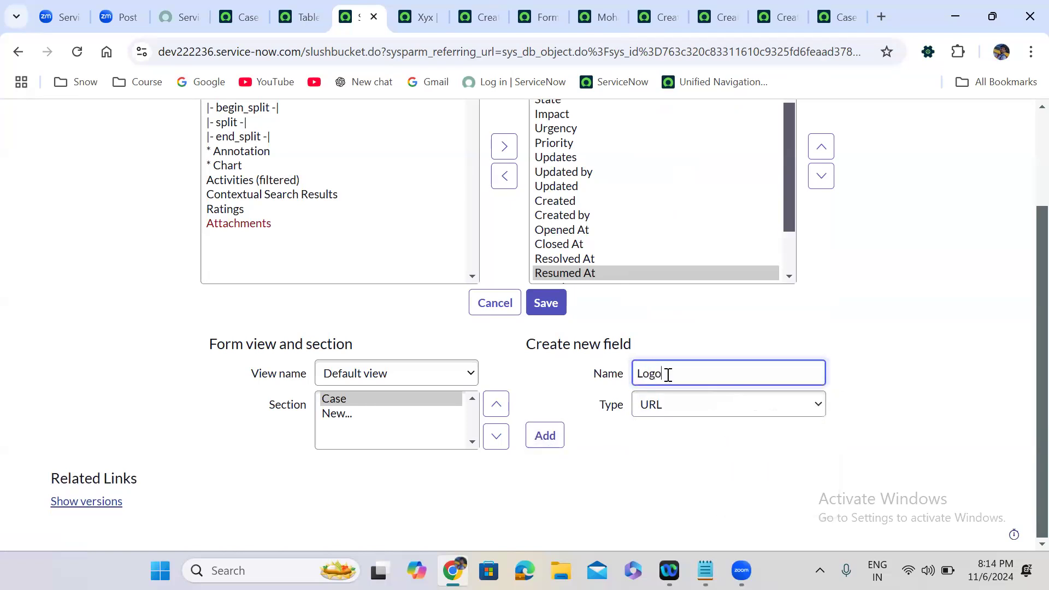
click(668, 407)
key(i)
key(m)
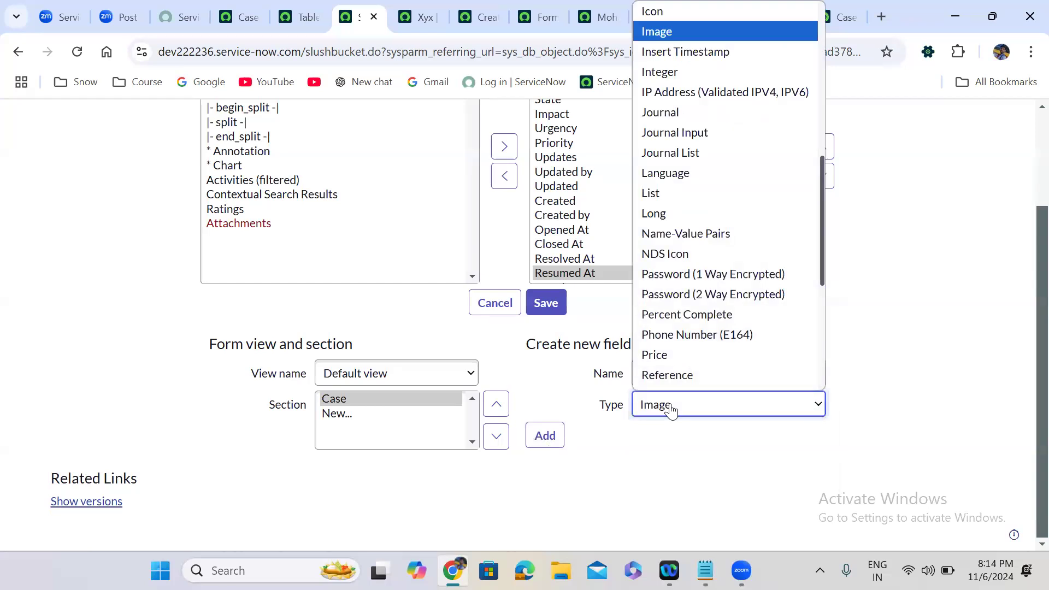
key(Return)
click(554, 445)
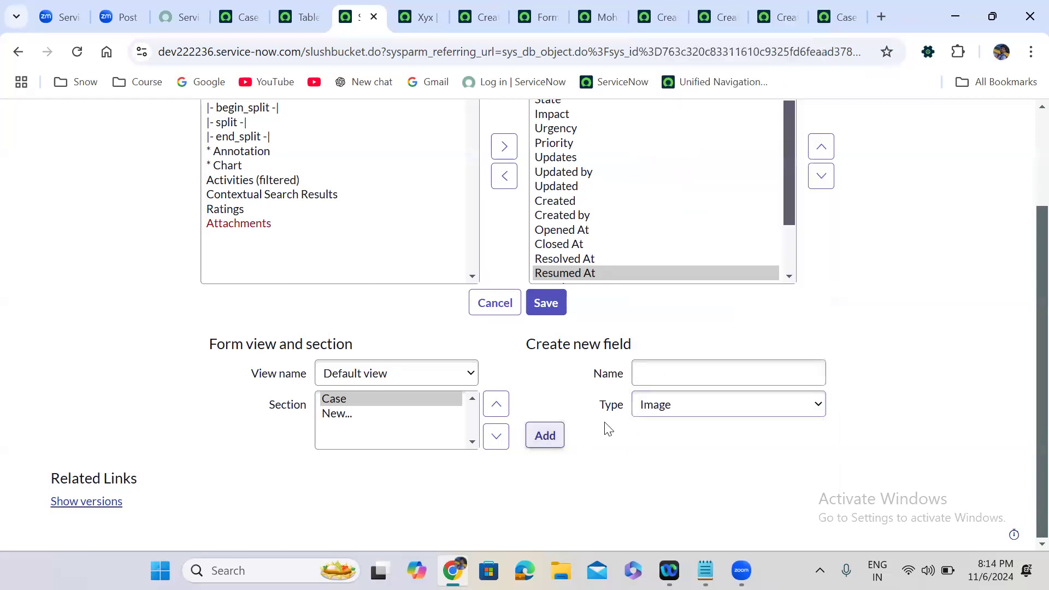
Add an 'Acceptence Criteria' field of type HTML.
click(655, 368)
text(A)
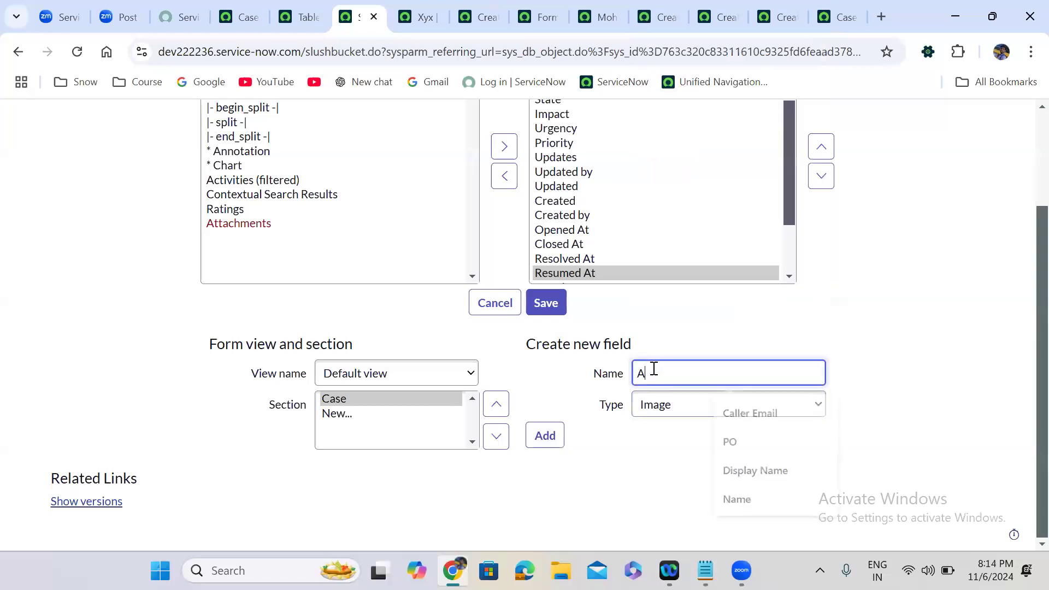
text(cceptence)
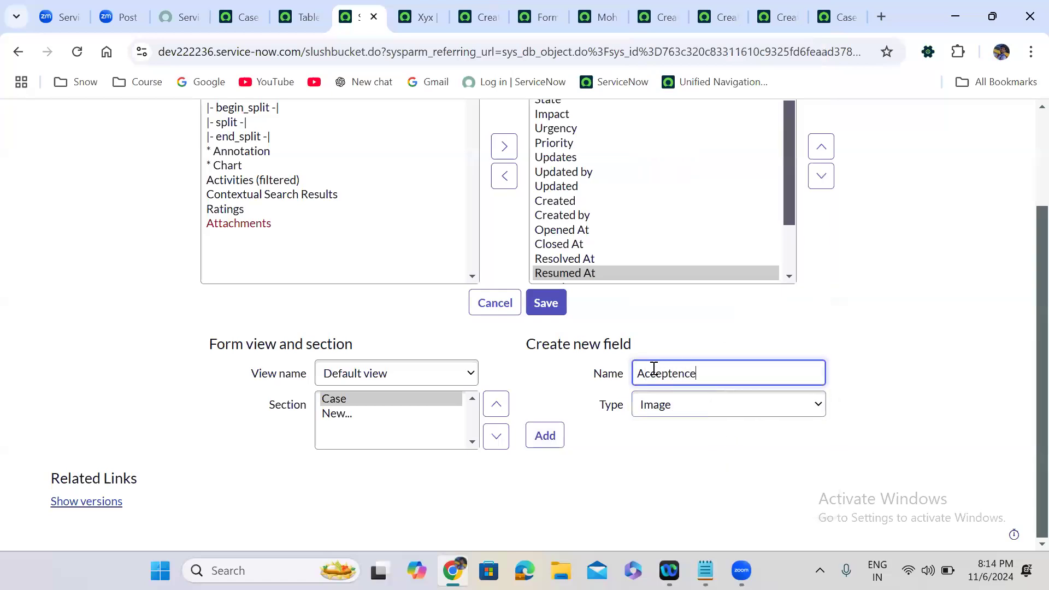
text( Criteria)
click(684, 415)
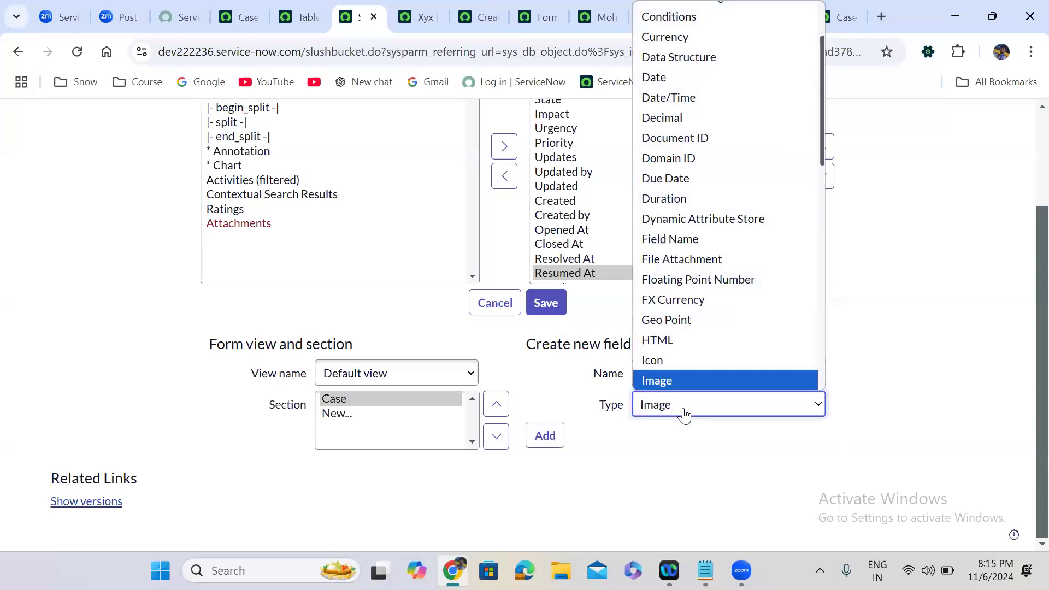
key(Up)
key(Up)
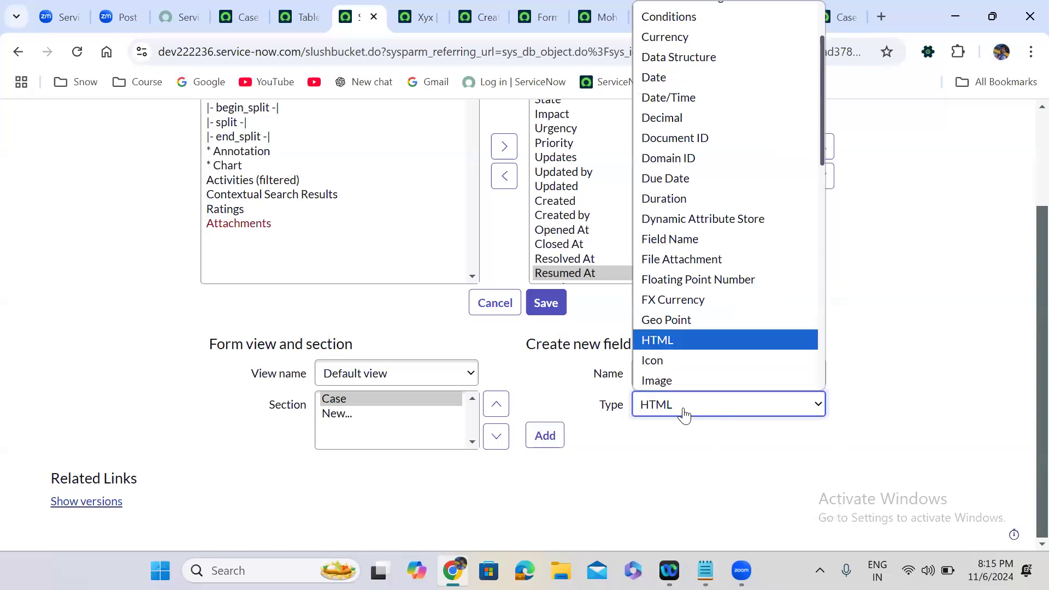
key(Return)
click(546, 435)
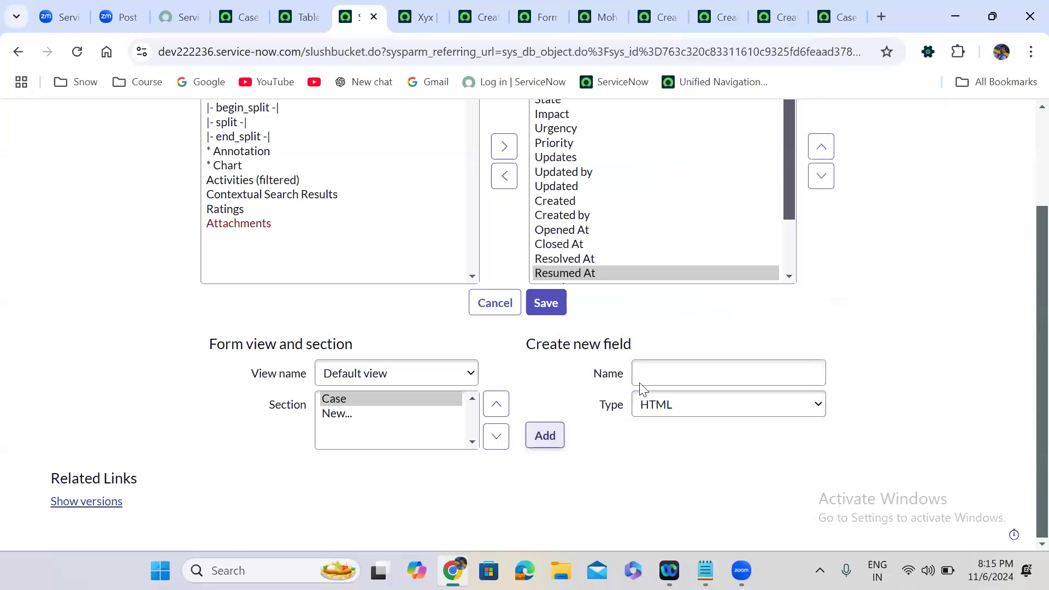
Review the new Website, Logo, Acceptence Criteria, Percentage, Total and Attachment entries in the selected fields.
drag(791, 163, 788, 252)
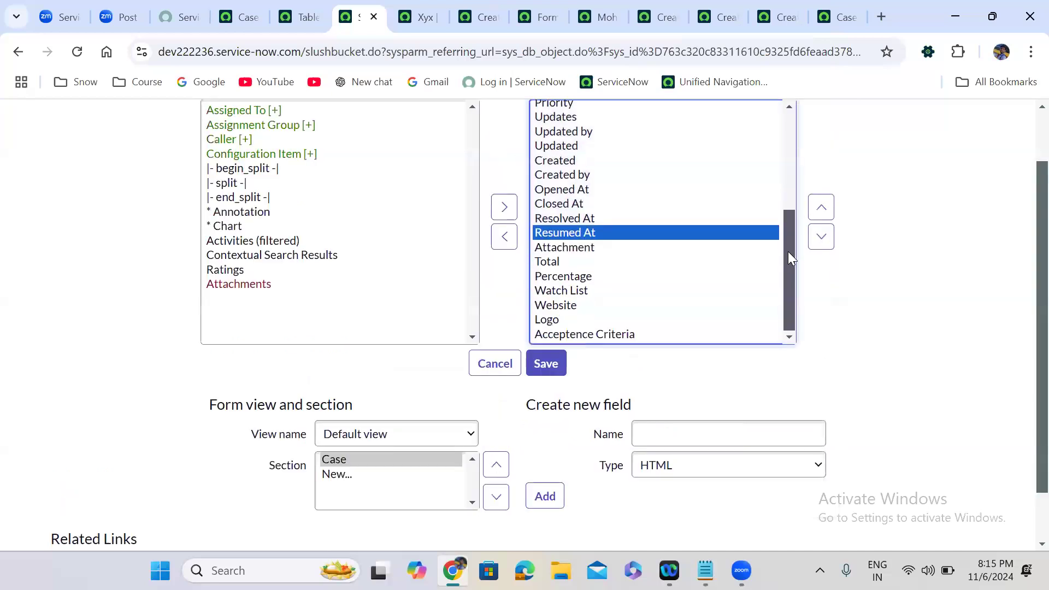
click(577, 308)
click(570, 324)
click(592, 336)
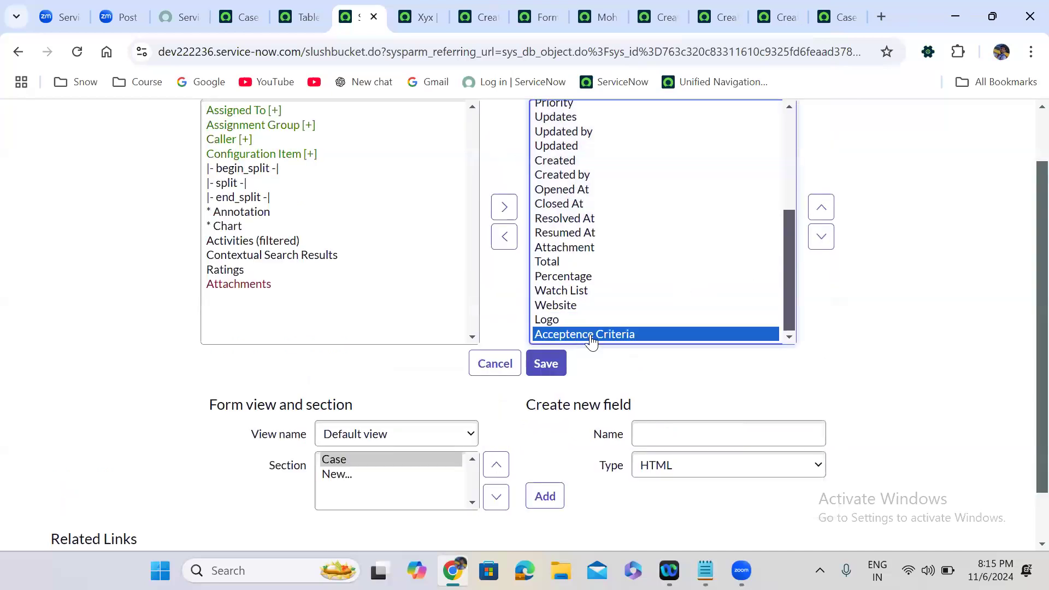
click(572, 279)
click(551, 261)
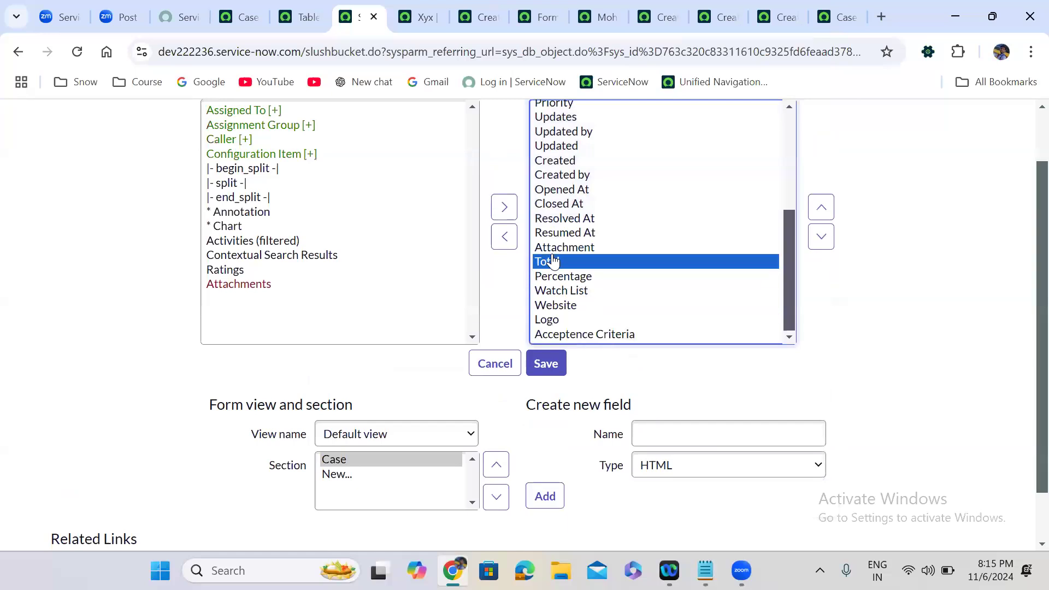
click(563, 252)
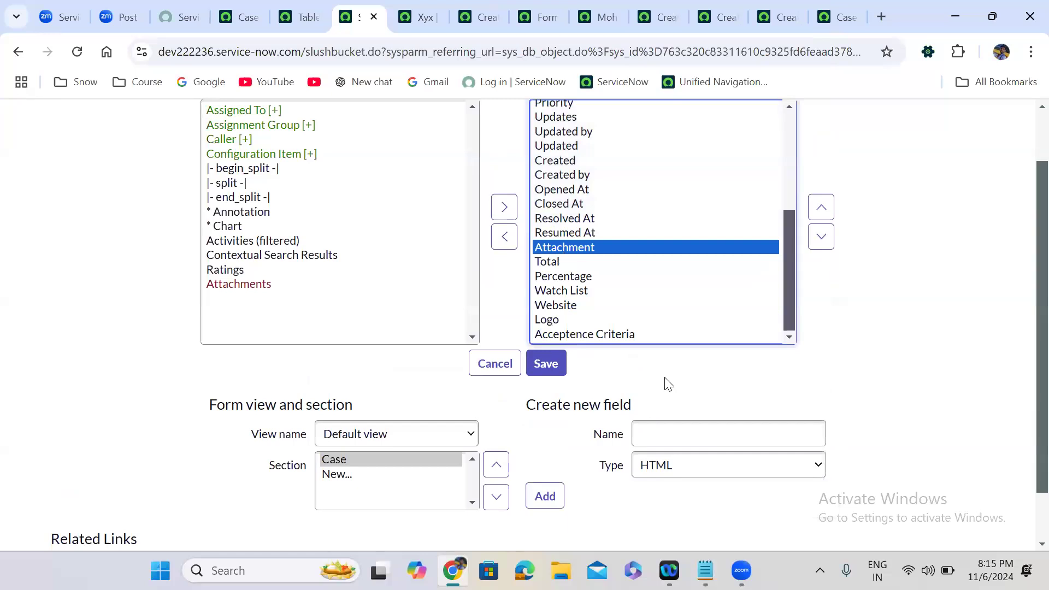
Add a Video field named 'Upload the Video' to the Case form.
click(692, 468)
key(v)
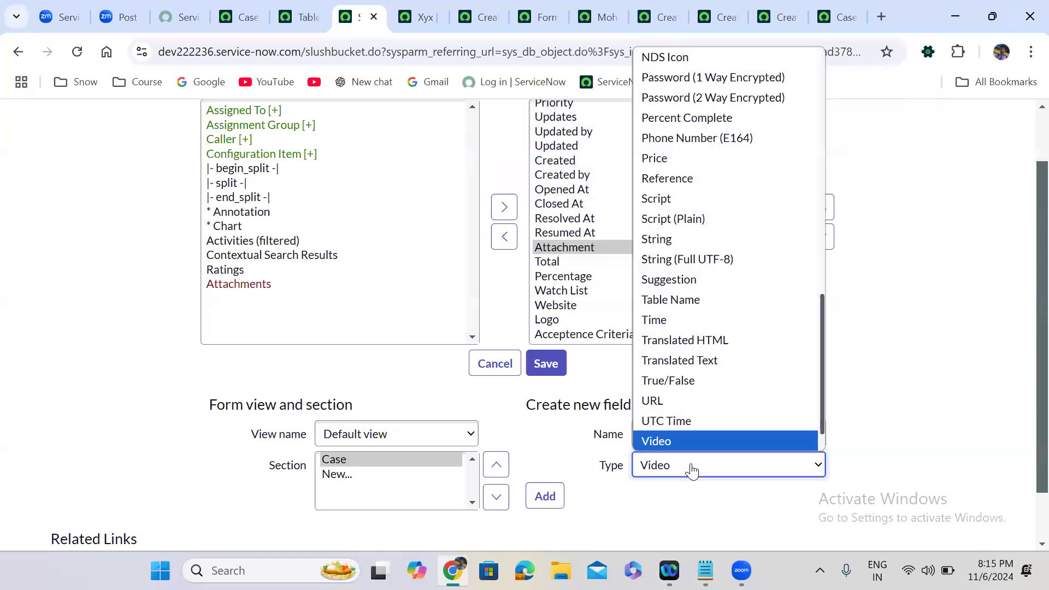
click(692, 469)
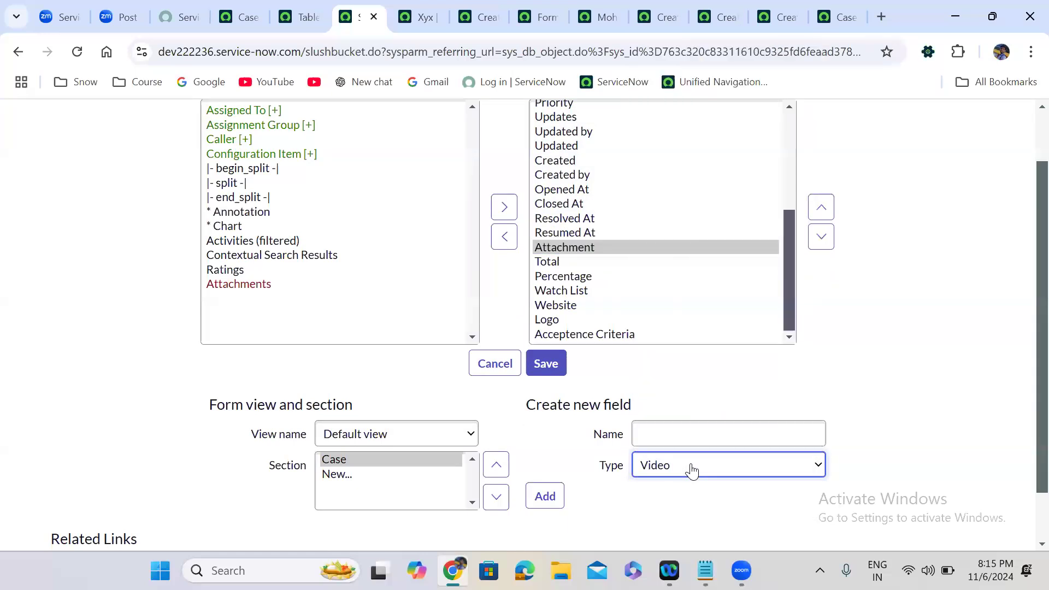
click(657, 431)
text(Upload the )
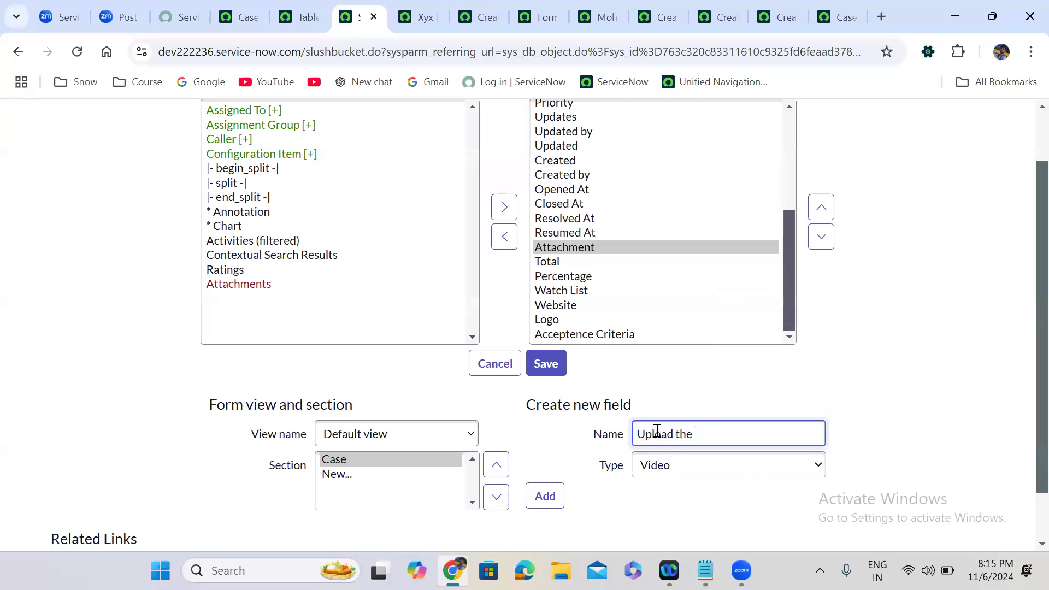
text(Video)
click(558, 502)
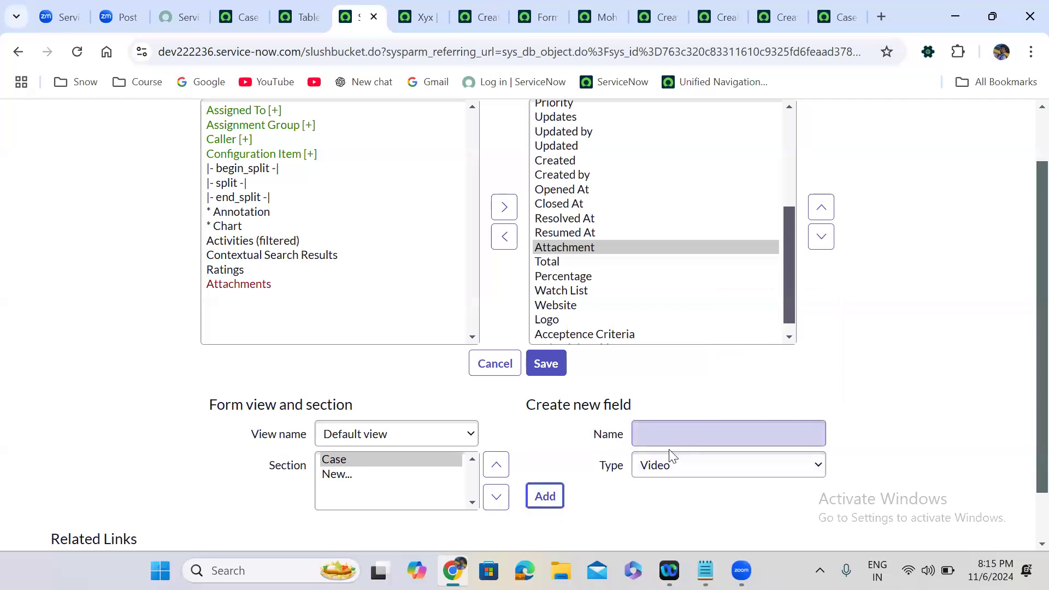
Add an Audio field named 'Upload the Audio' to the Case form.
click(662, 476)
key(a)
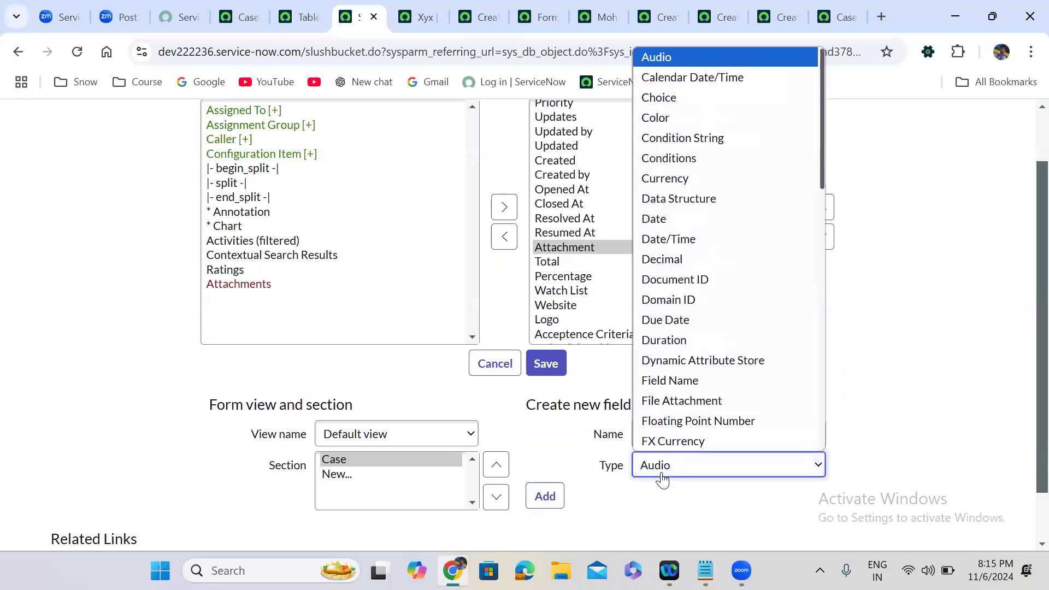
key(Return)
click(654, 431)
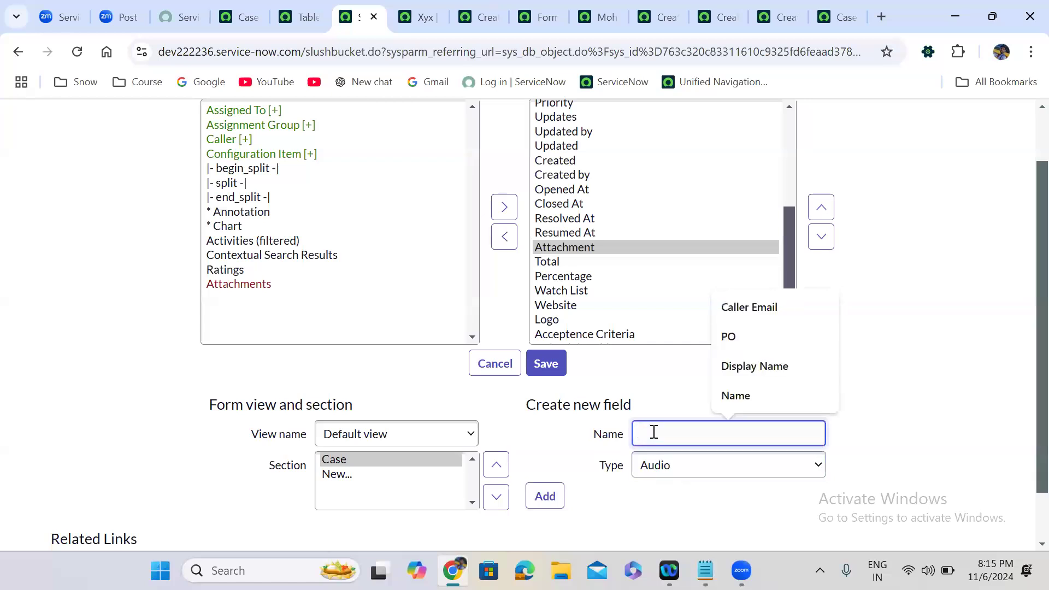
text(V)
key(BackSpace)
text(Upload the Audion)
key(BackSpace)
click(562, 499)
Create a Journal Input field named 'Work Notes' on the Case form.
click(676, 434)
text(Joi)
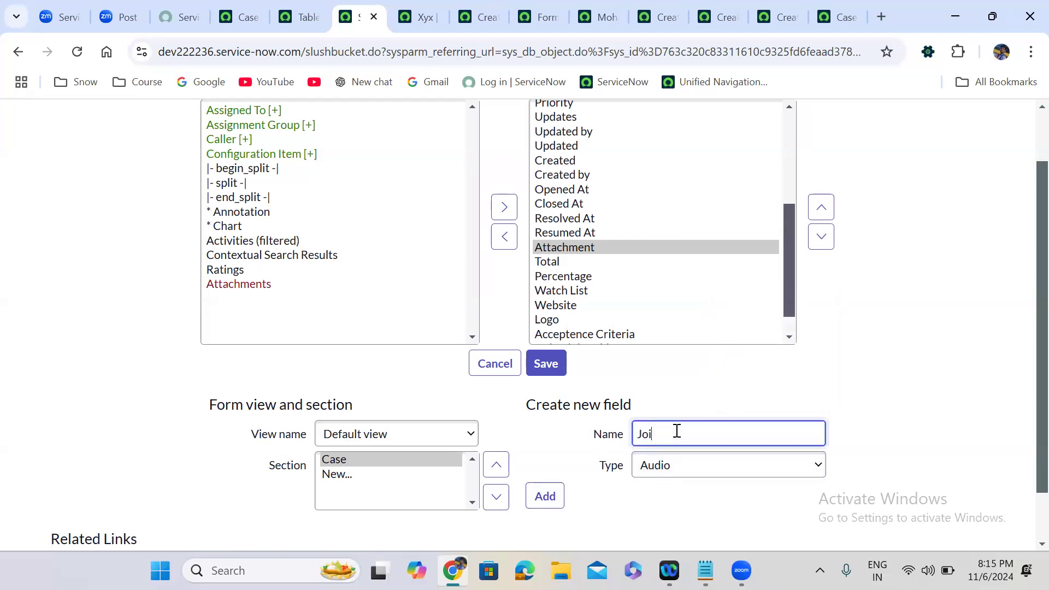
text(urnal)
click(677, 465)
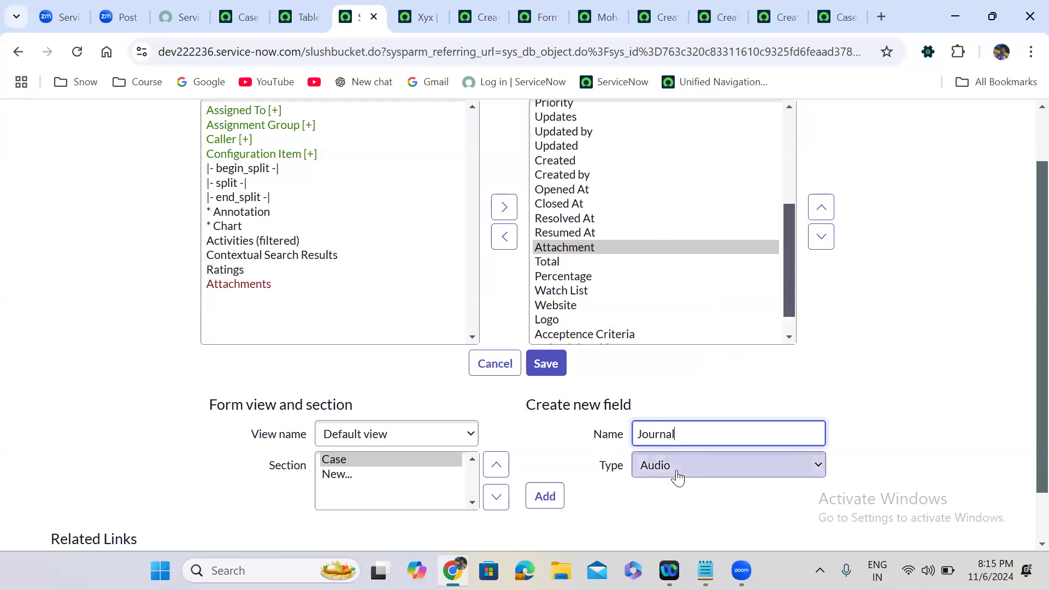
click(830, 414)
double_click(666, 434)
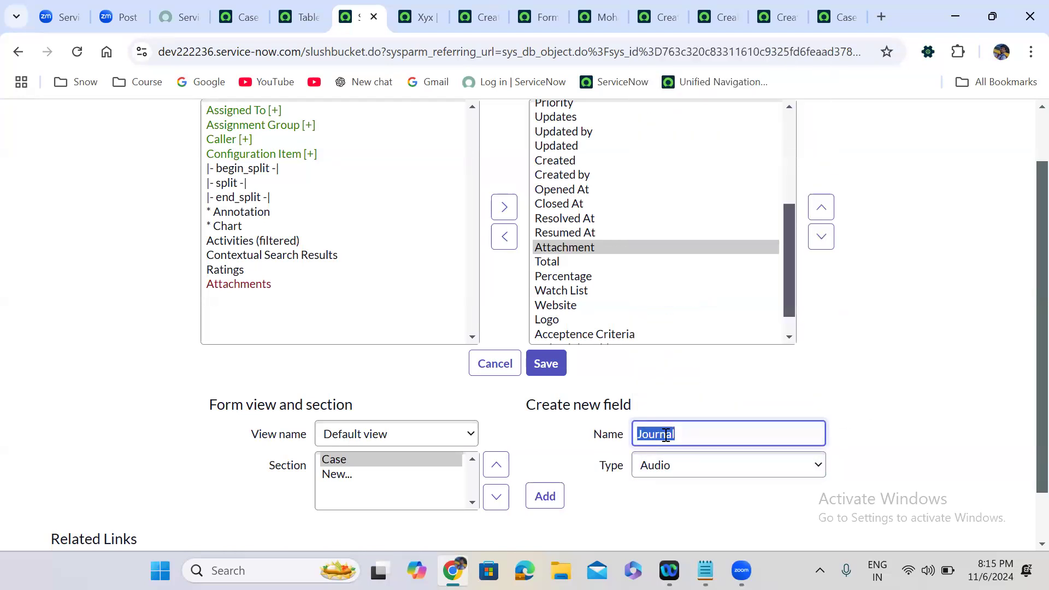
text(Work Notes)
click(694, 470)
key(j)
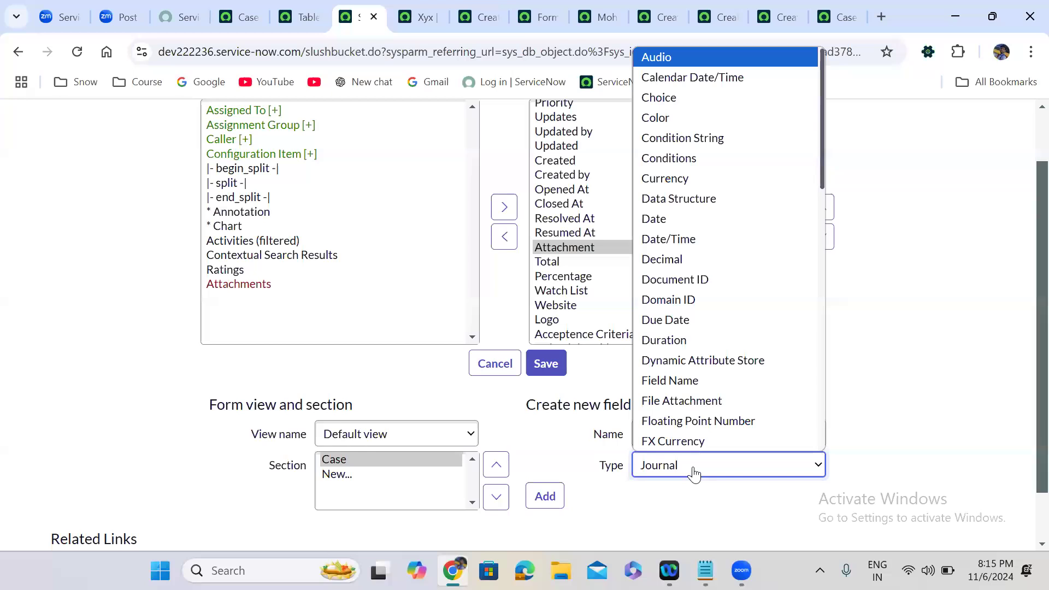
key(Down)
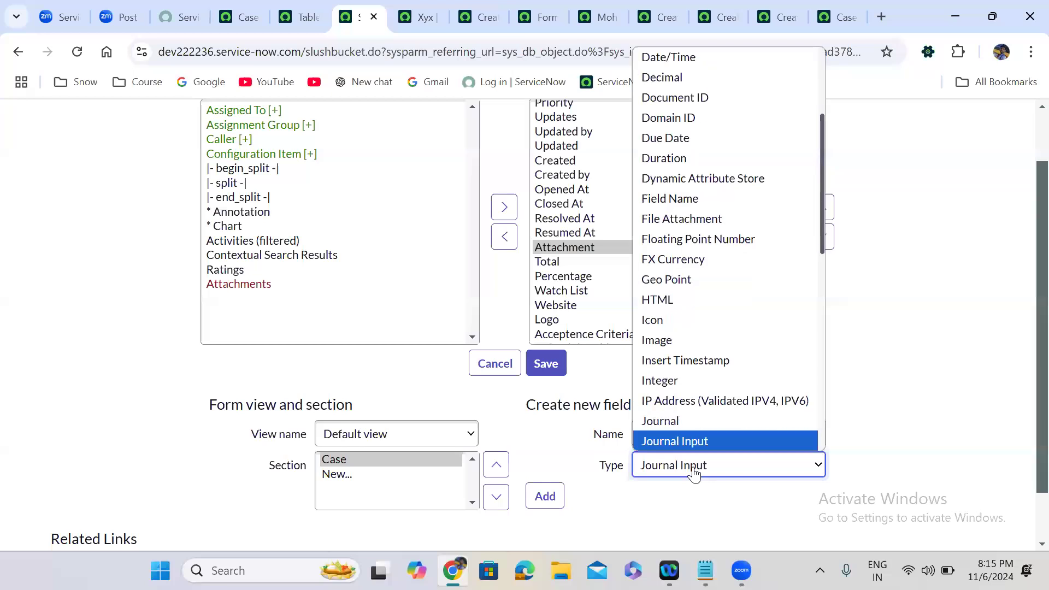
click(694, 473)
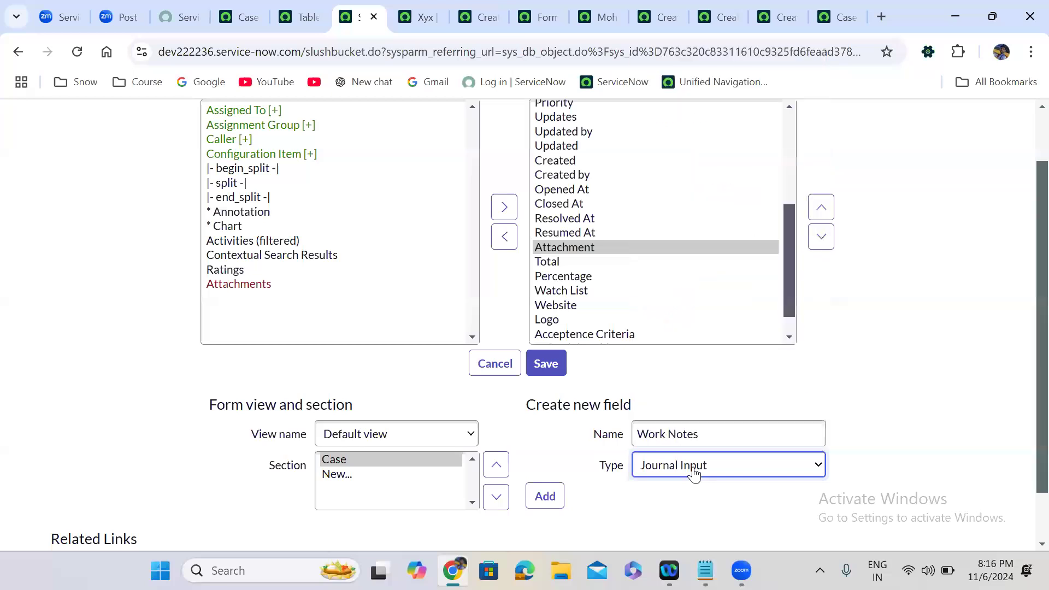
click(543, 497)
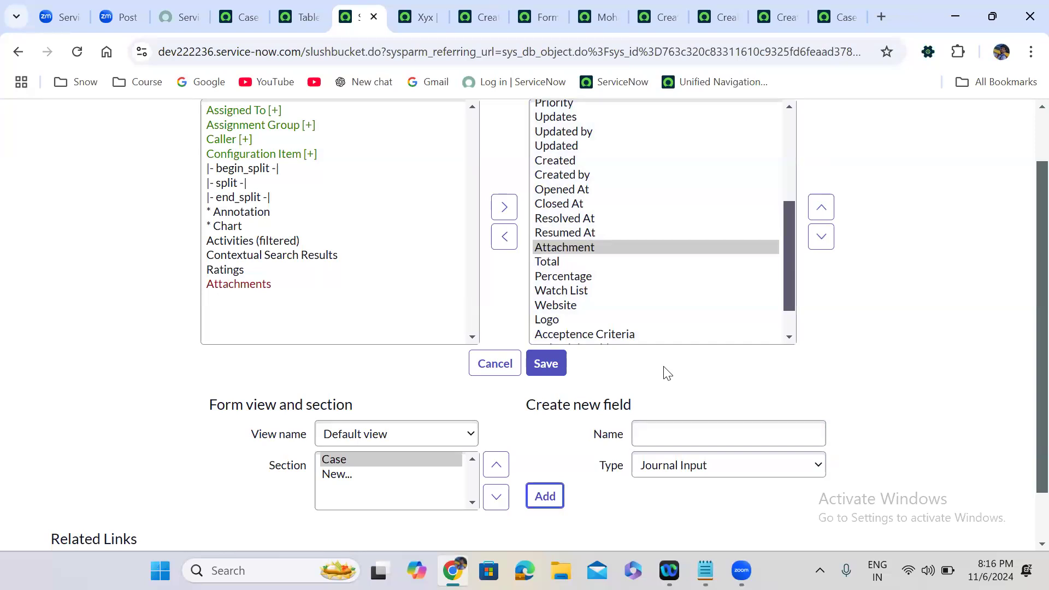
Create the 'Active' field with type True/False, then save the Case form layout.
click(654, 424)
text(Active)
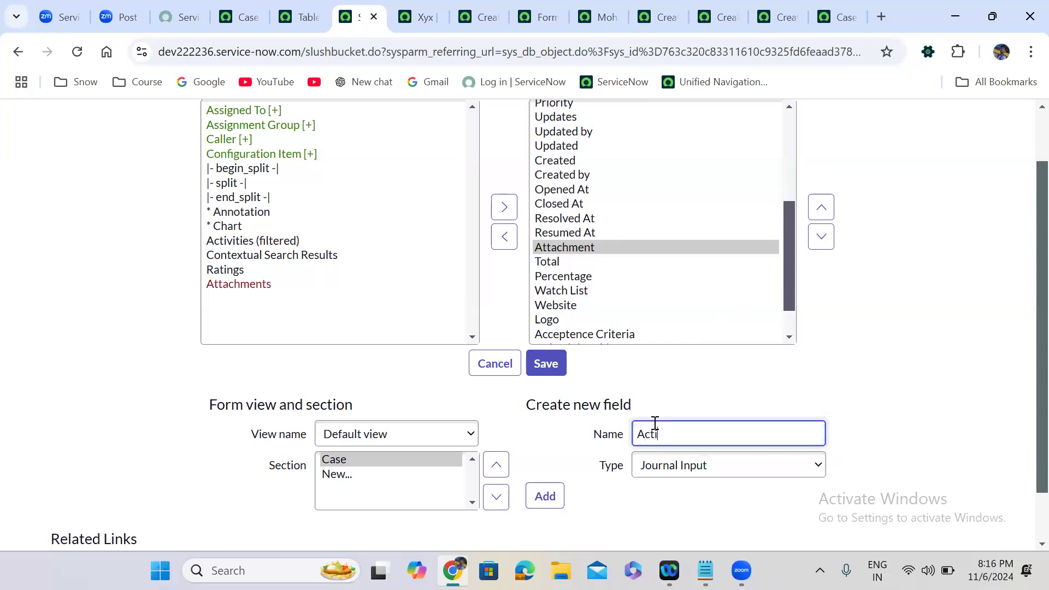
click(680, 470)
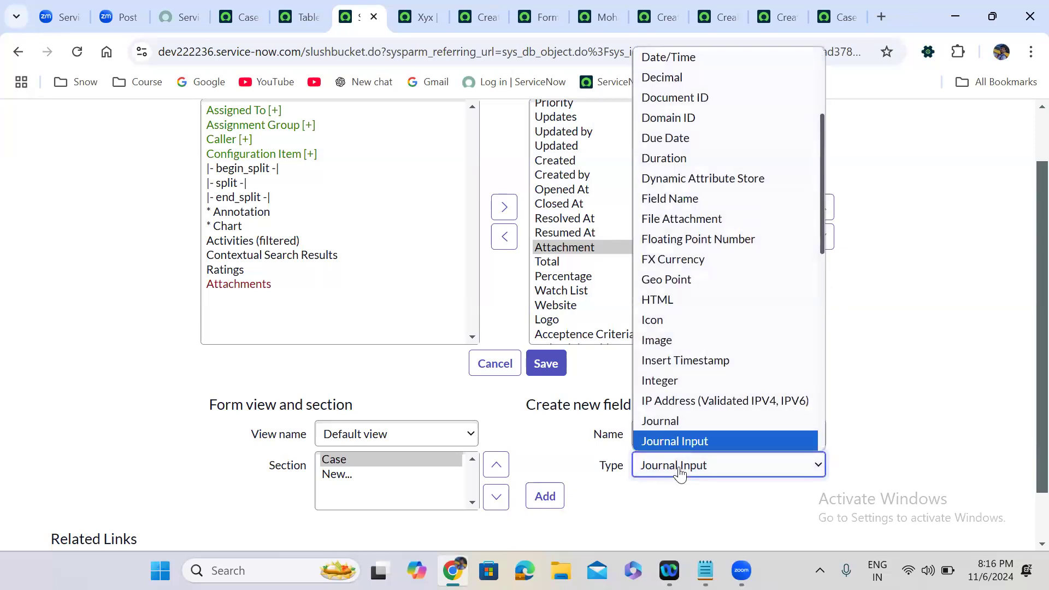
text(tr)
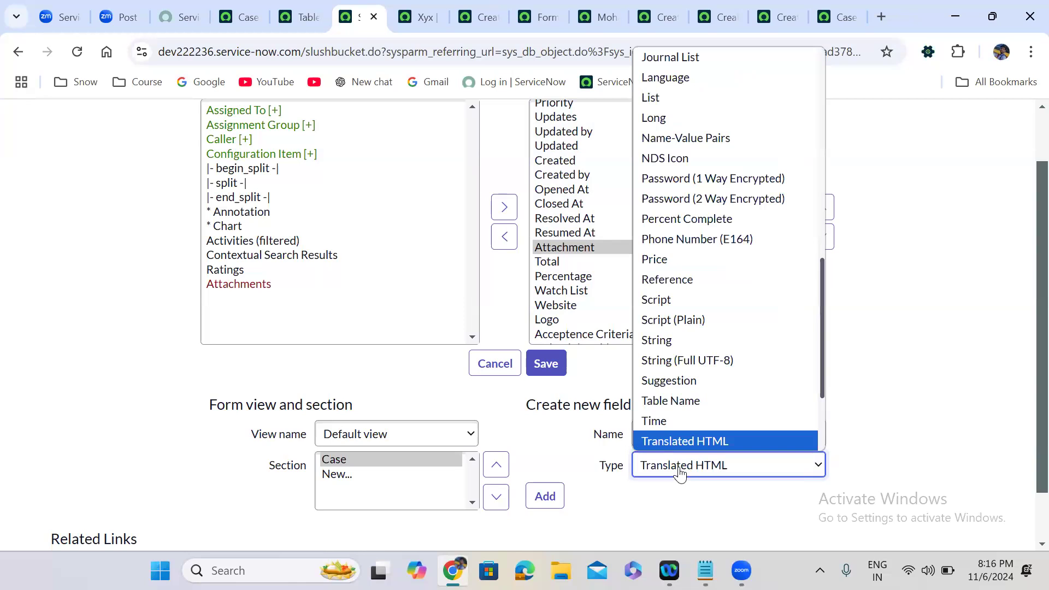
key(Down)
key(Down)
key(Down)
key(Down)
key(Up)
key(Up)
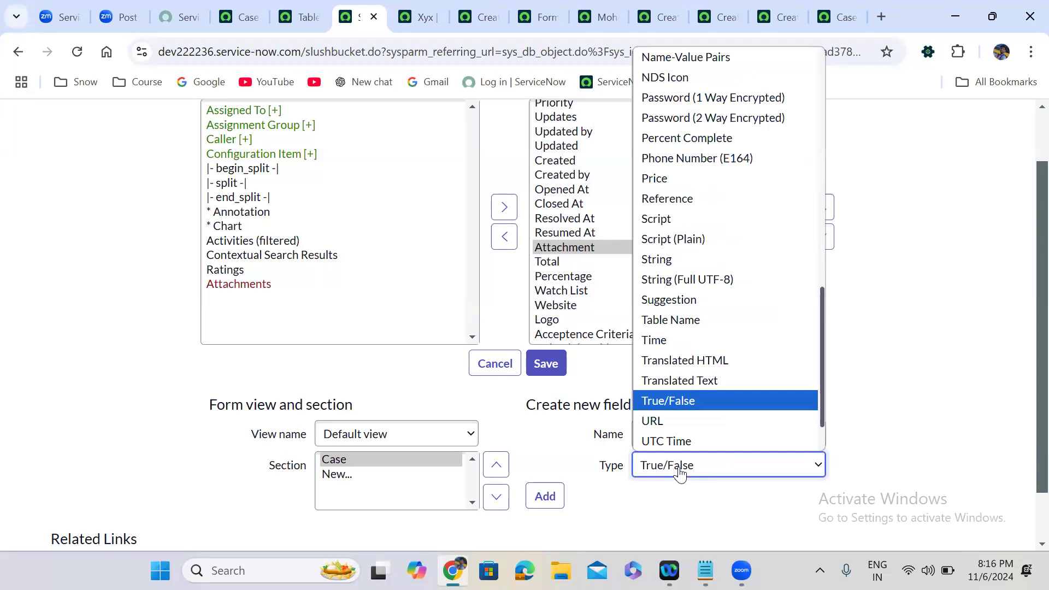
key(Return)
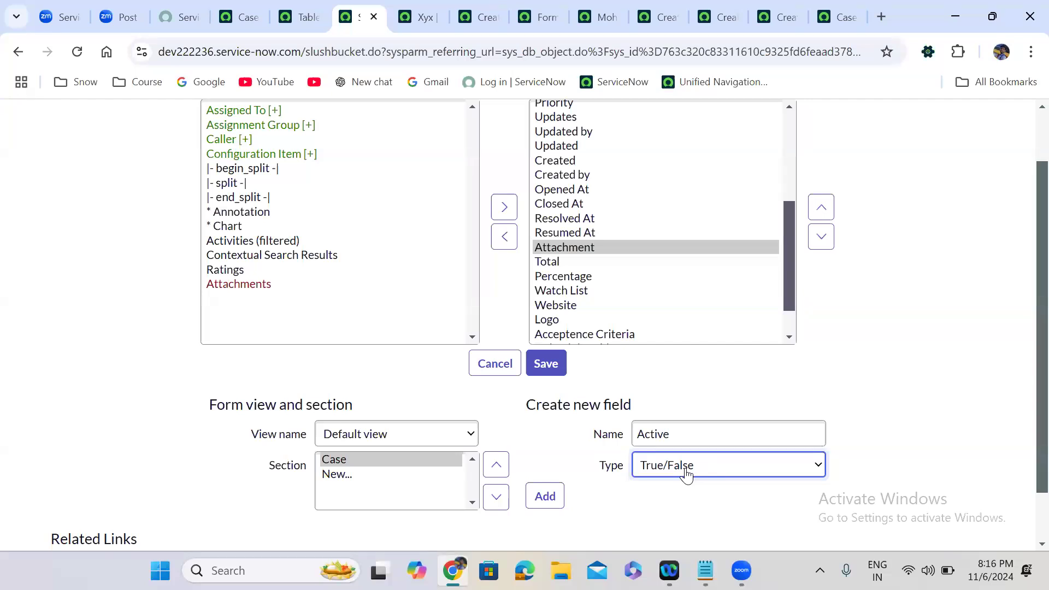
click(556, 498)
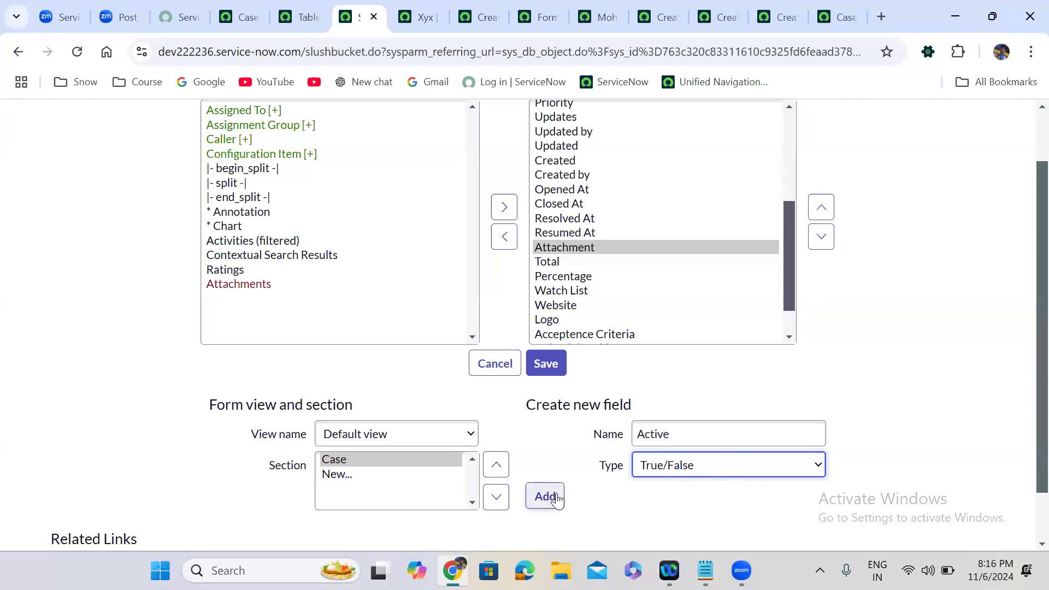
click(549, 365)
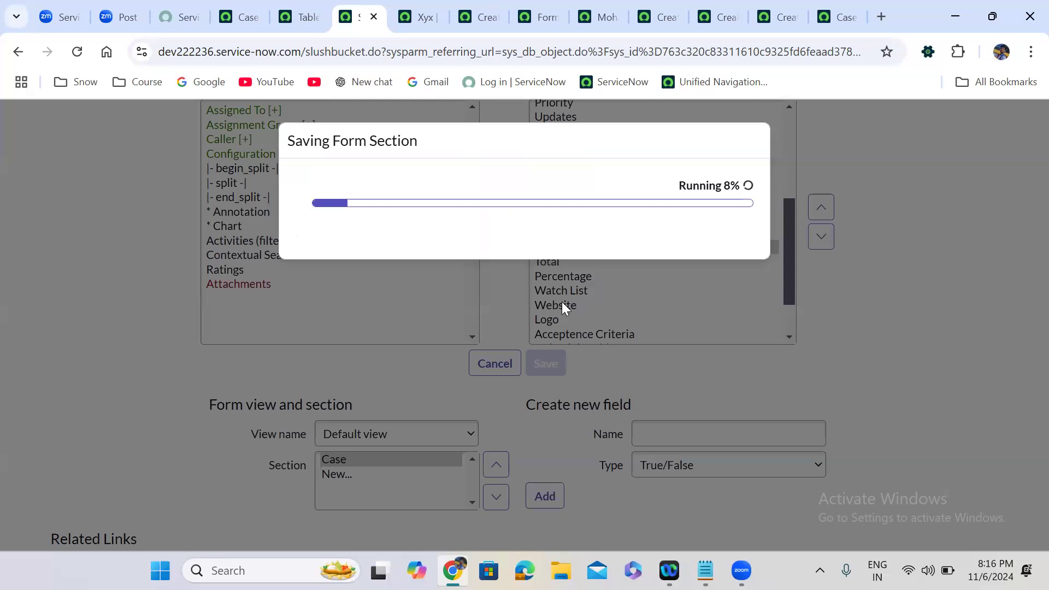
Dismiss the finished save dialog, duplicate the browser tab, and open a blank Case form via Show Form.
click(718, 270)
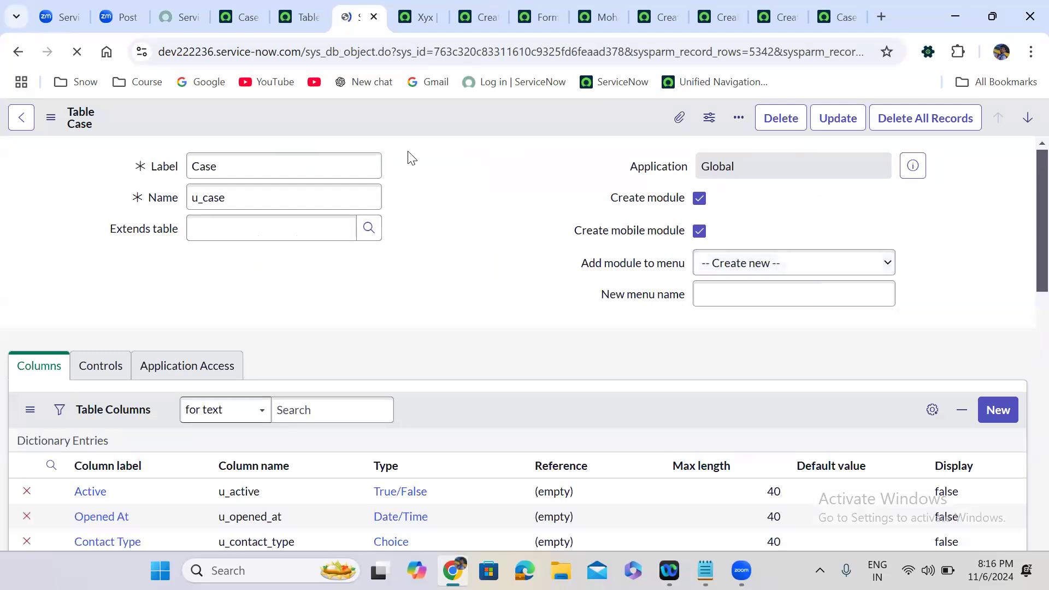
right_click(350, 20)
click(407, 162)
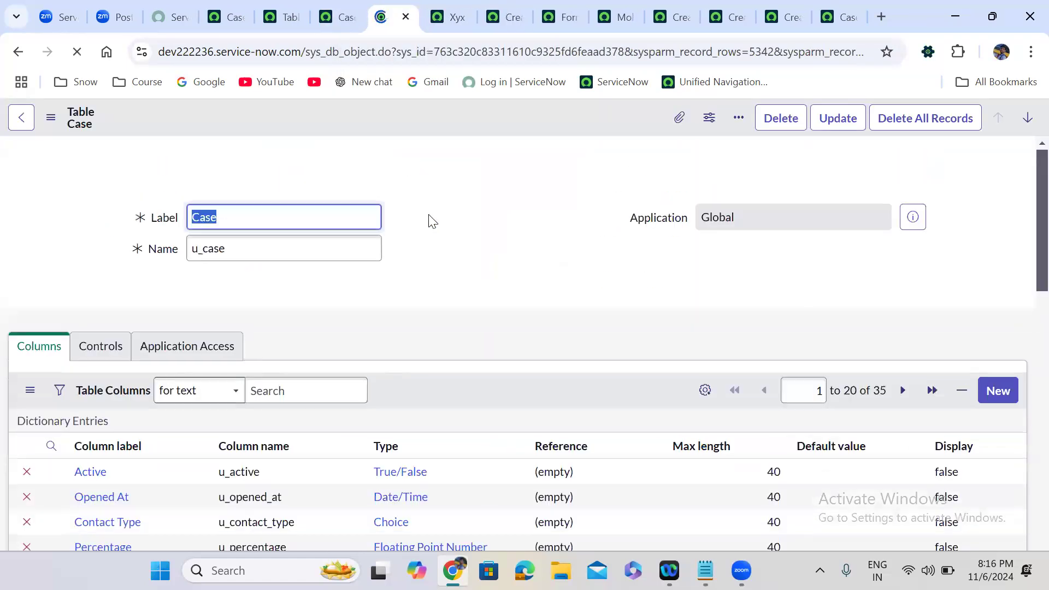
scroll(432, 235, down, 15)
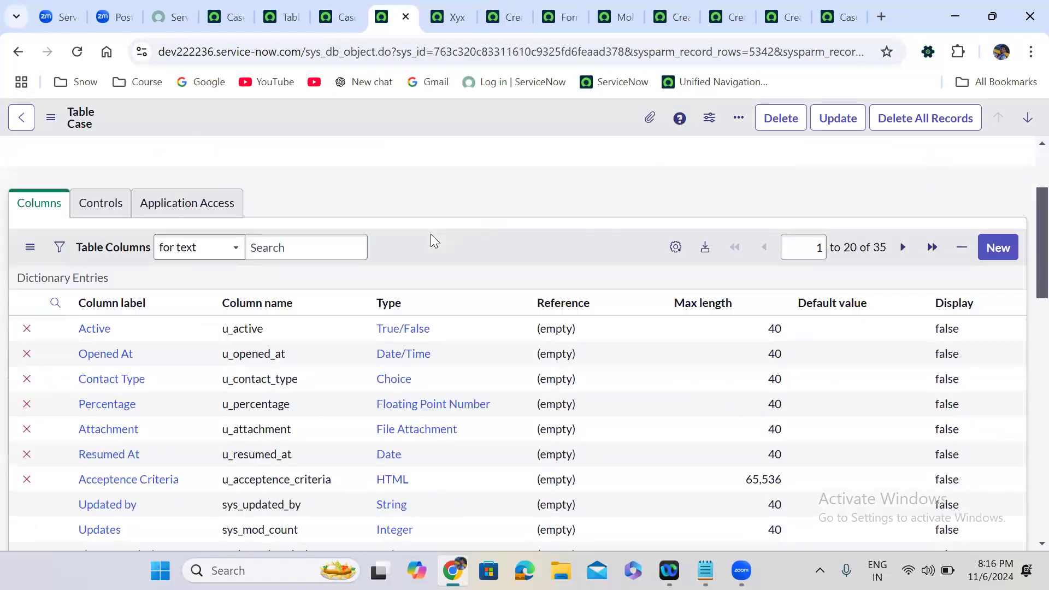
scroll(431, 234, up, 3)
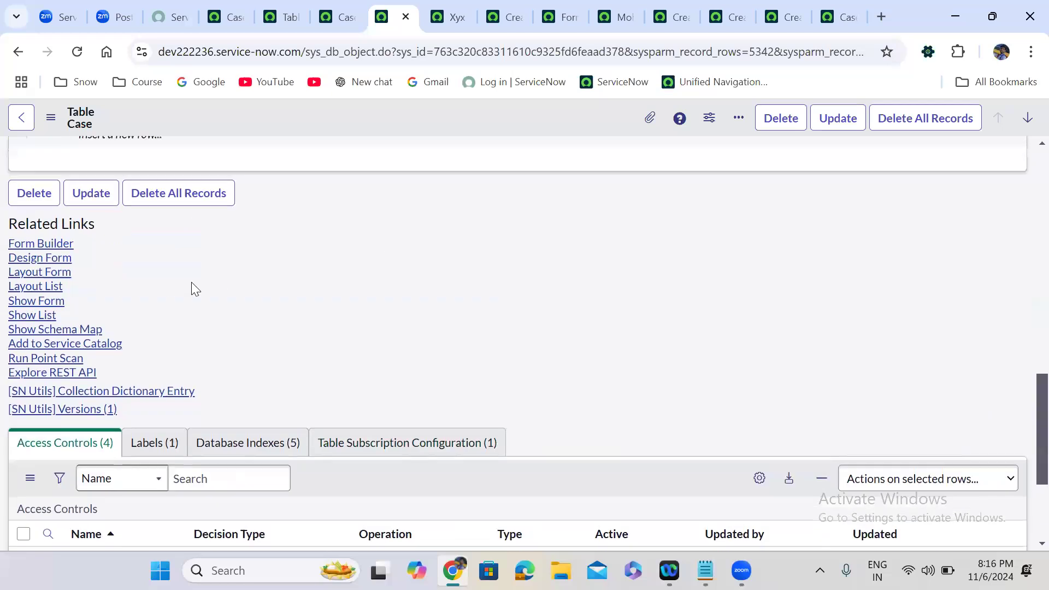
click(42, 300)
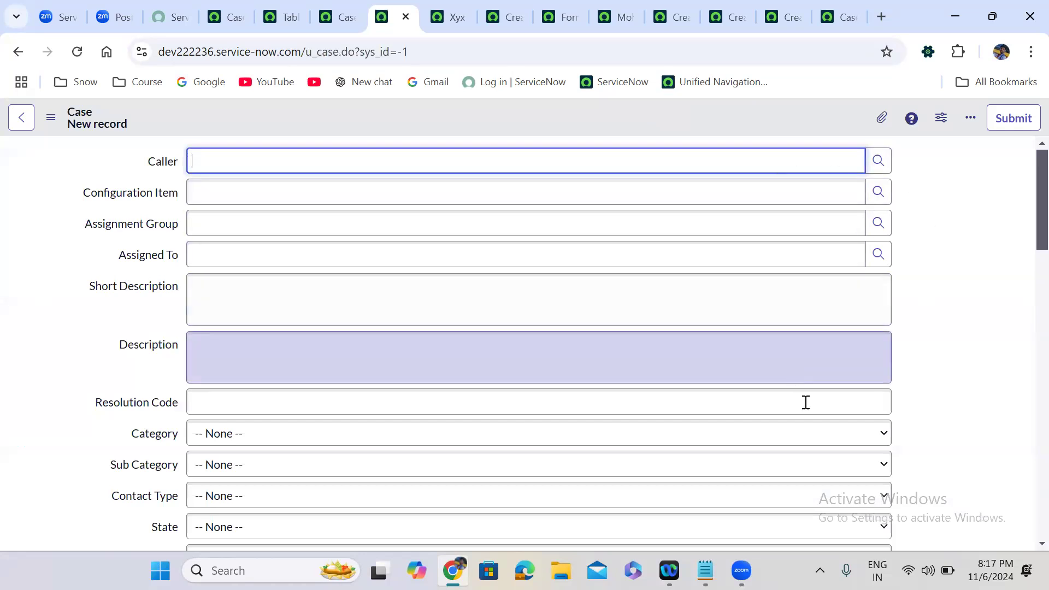
click(882, 434)
click(881, 434)
scroll(1025, 262, down, 3)
scroll(1025, 289, down, 7)
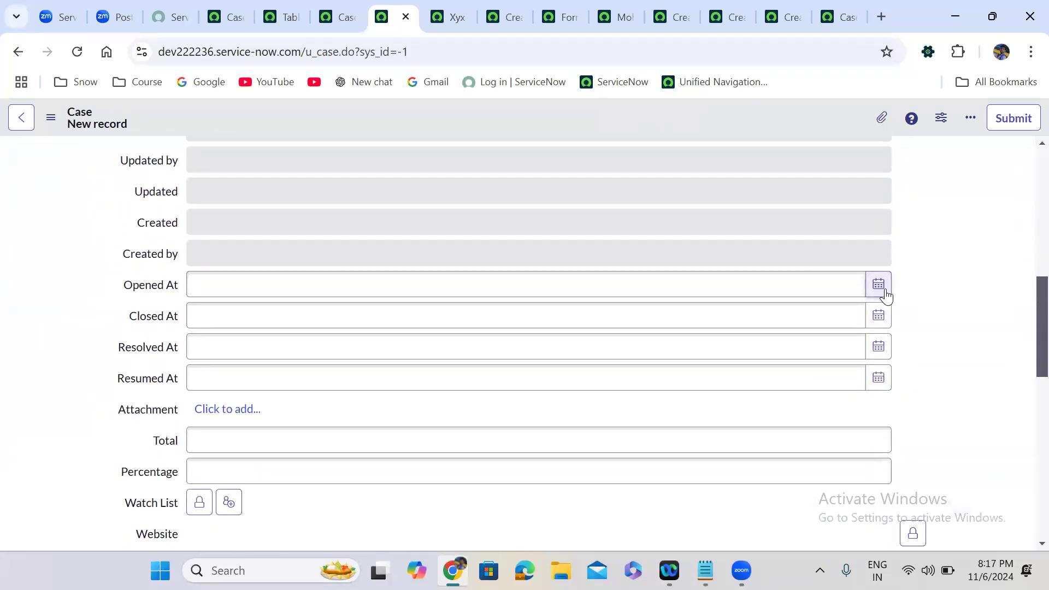
click(882, 292)
click(789, 452)
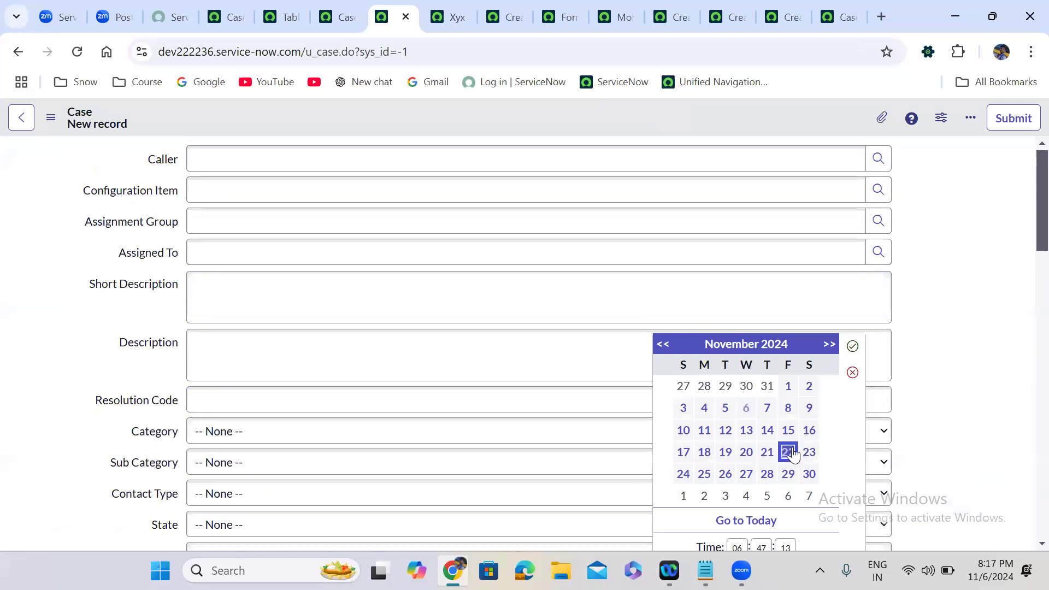
click(853, 345)
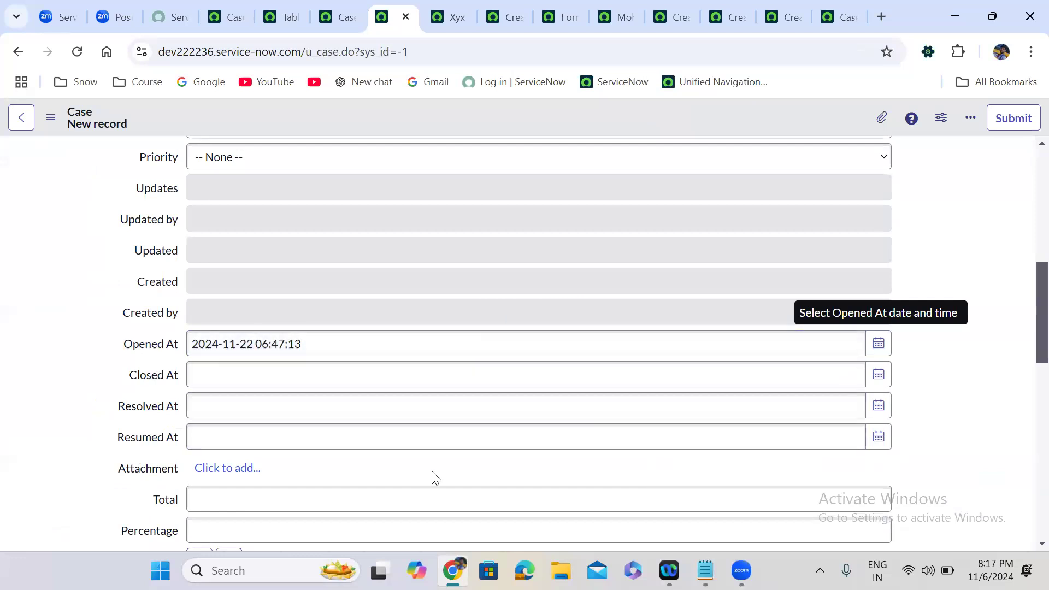
click(873, 440)
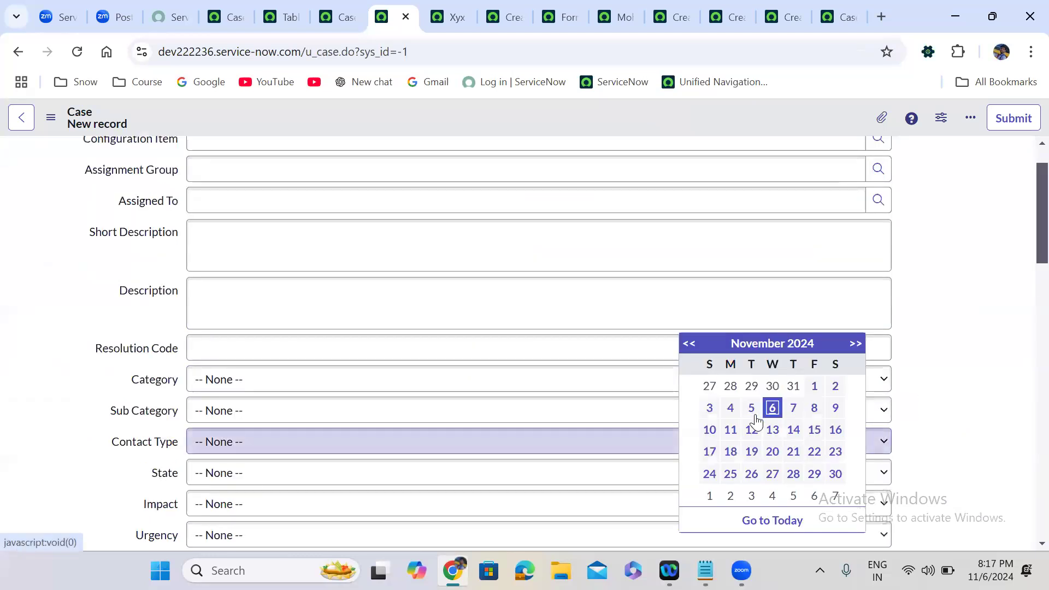
click(793, 453)
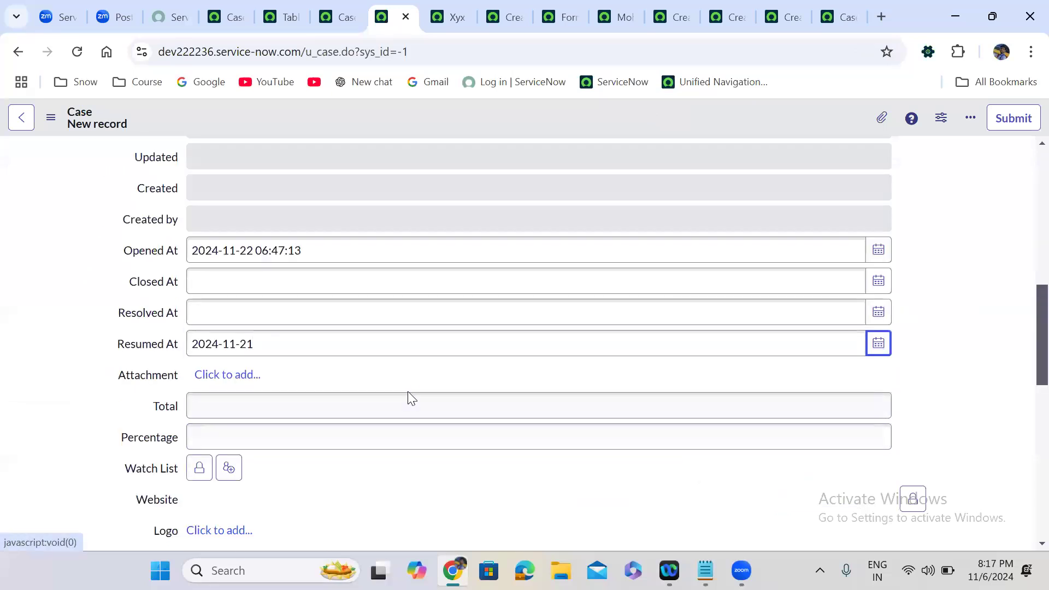
click(261, 344)
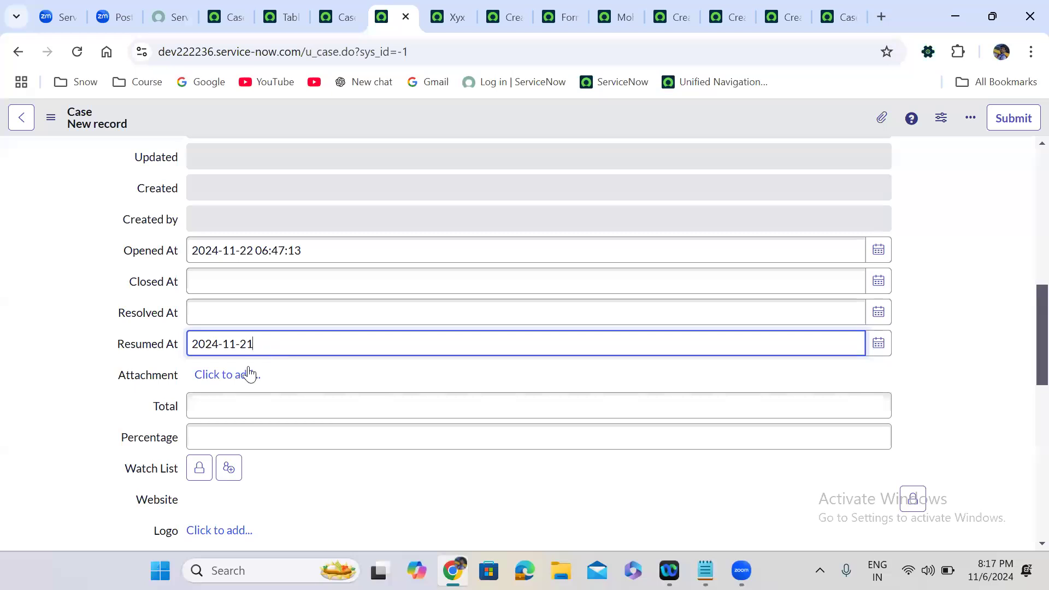
click(232, 376)
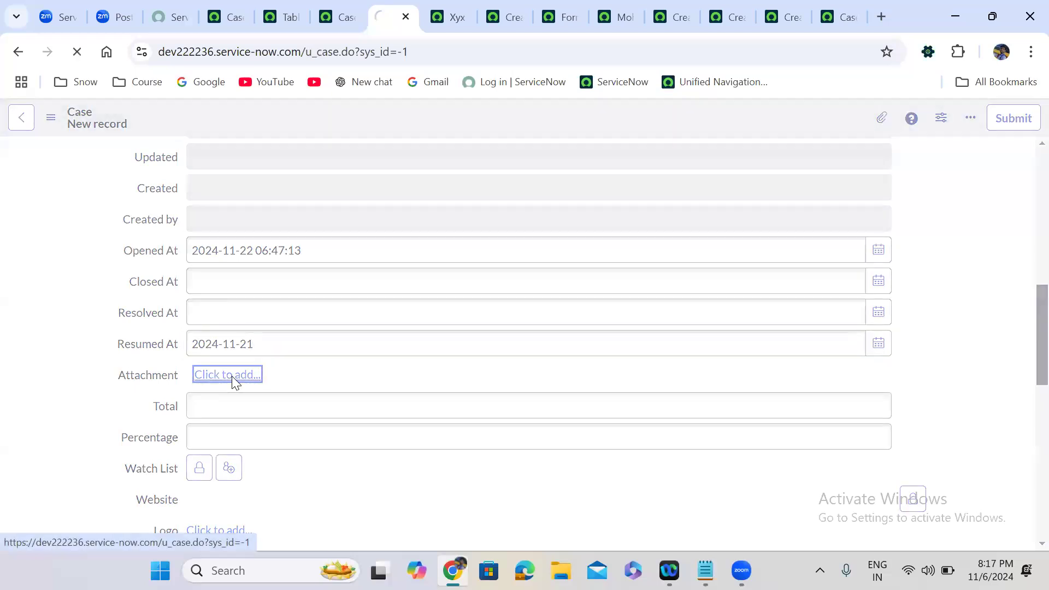
click(107, 172)
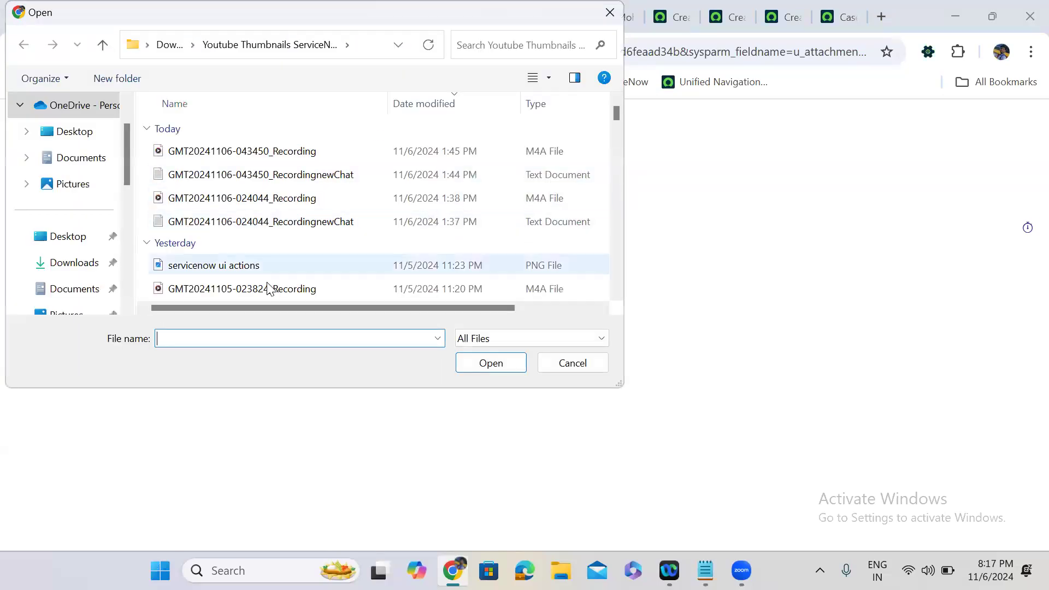
click(269, 289)
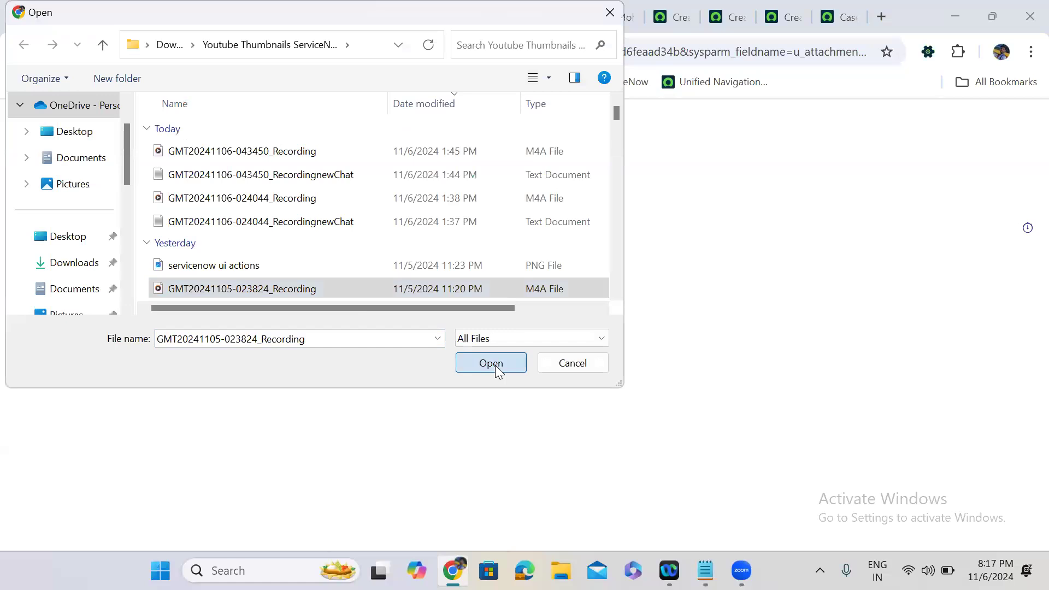
click(495, 365)
click(144, 199)
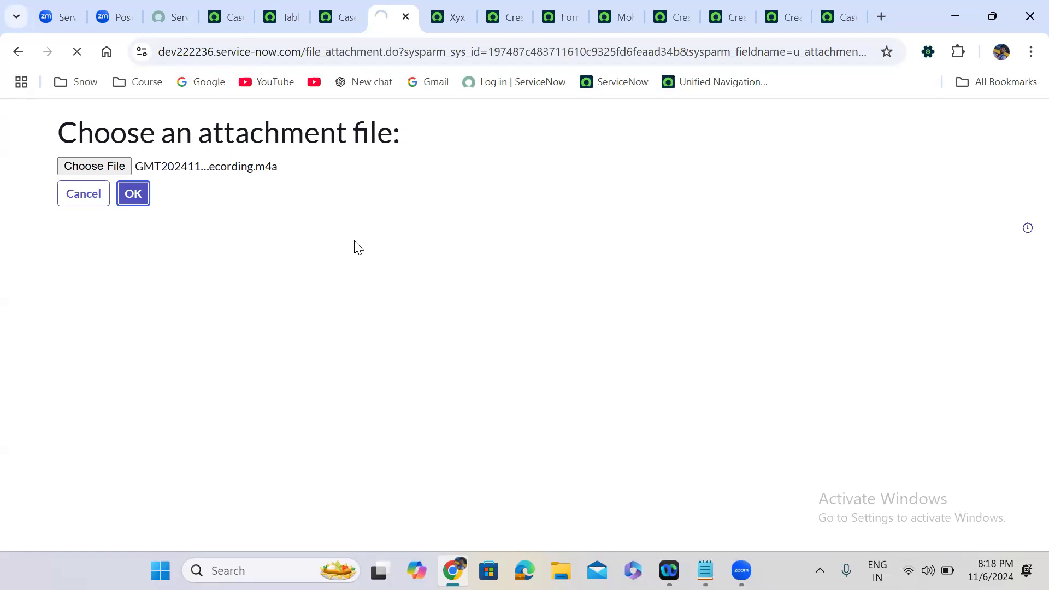
Cancel the attachment upload and close its tab, back to the u_case table definition.
click(85, 195)
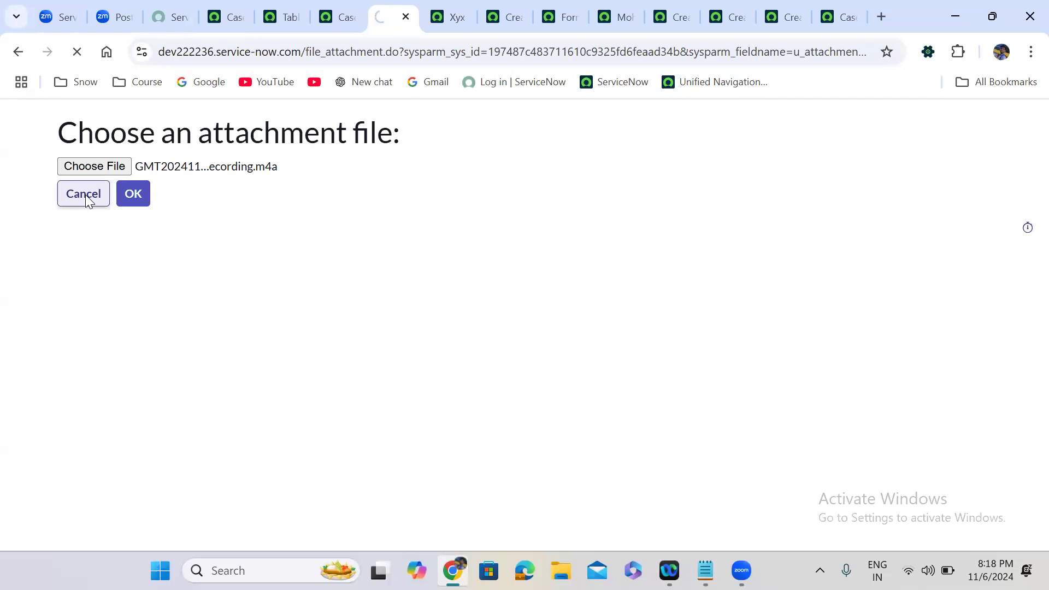
click(84, 199)
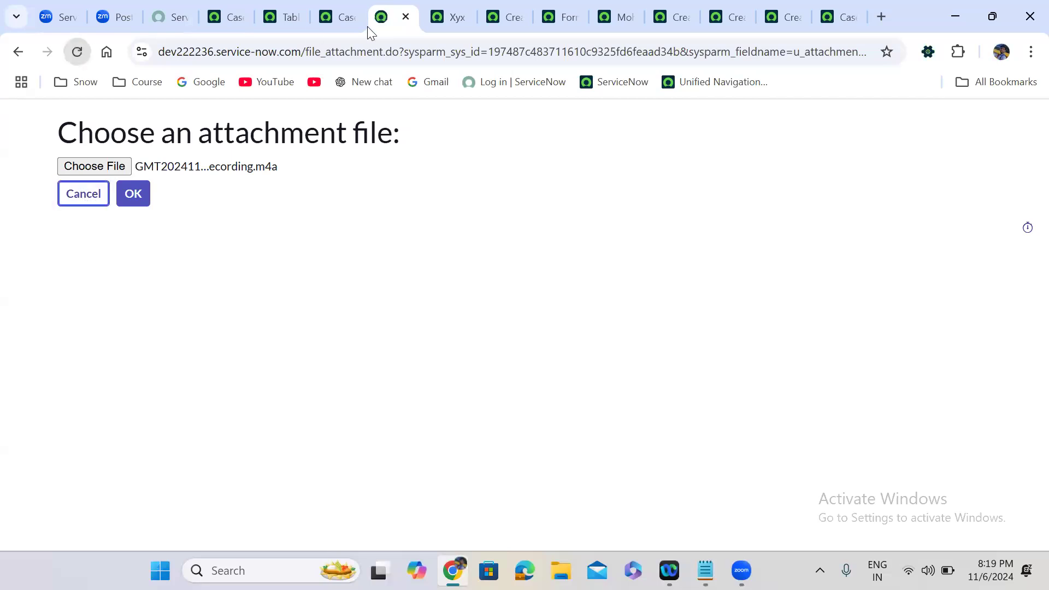
click(406, 17)
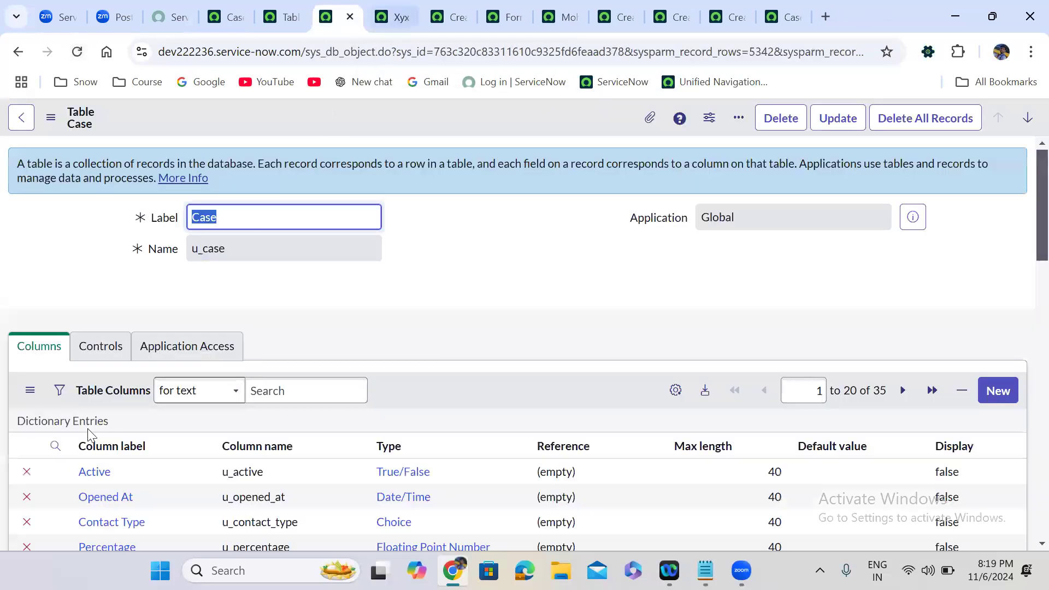
Open a new Case form via Show Form, choose servicenow ui actions.png for Logo, then cancel.
scroll(349, 288, down, 15)
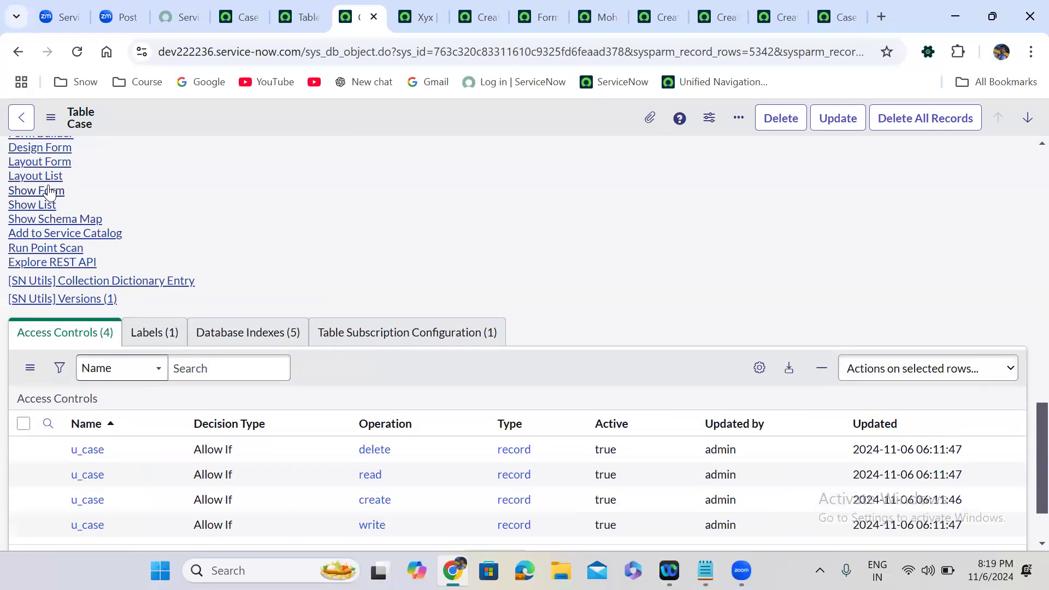
click(53, 191)
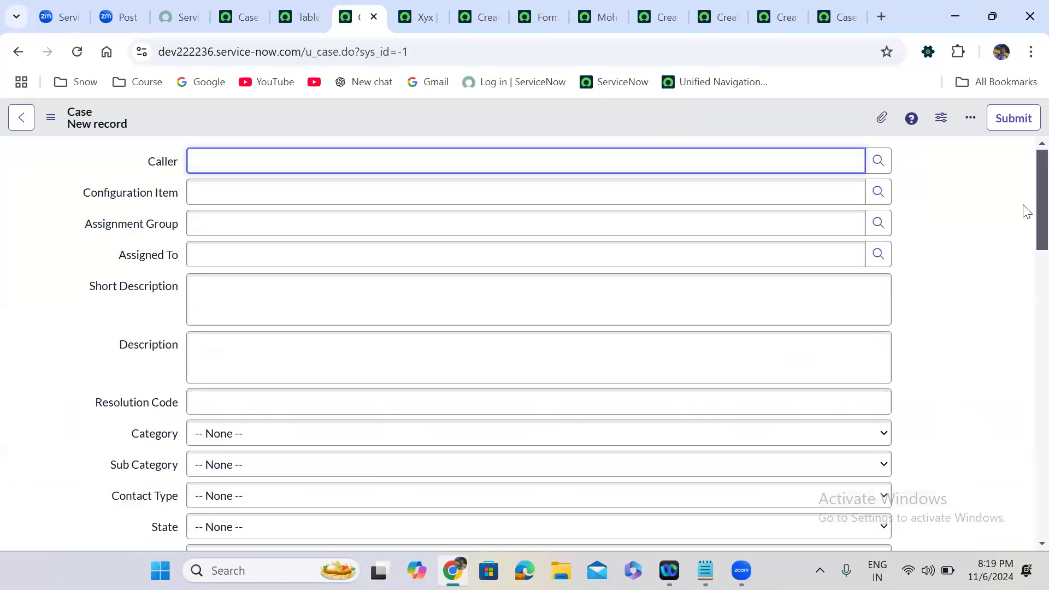
scroll(1025, 339, down, 10)
scroll(1025, 355, down, 2)
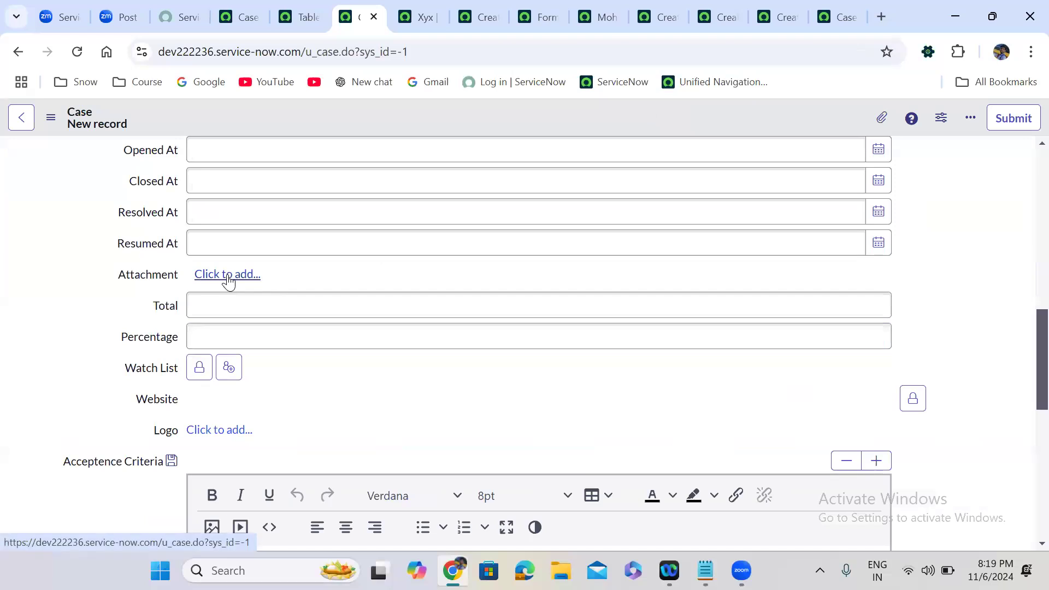
click(220, 431)
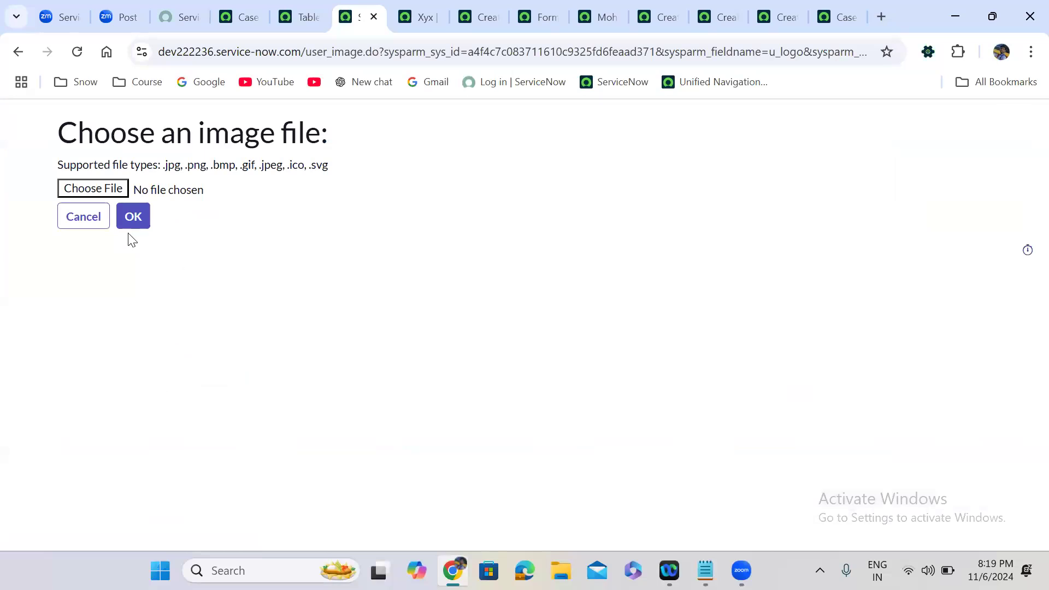
click(102, 192)
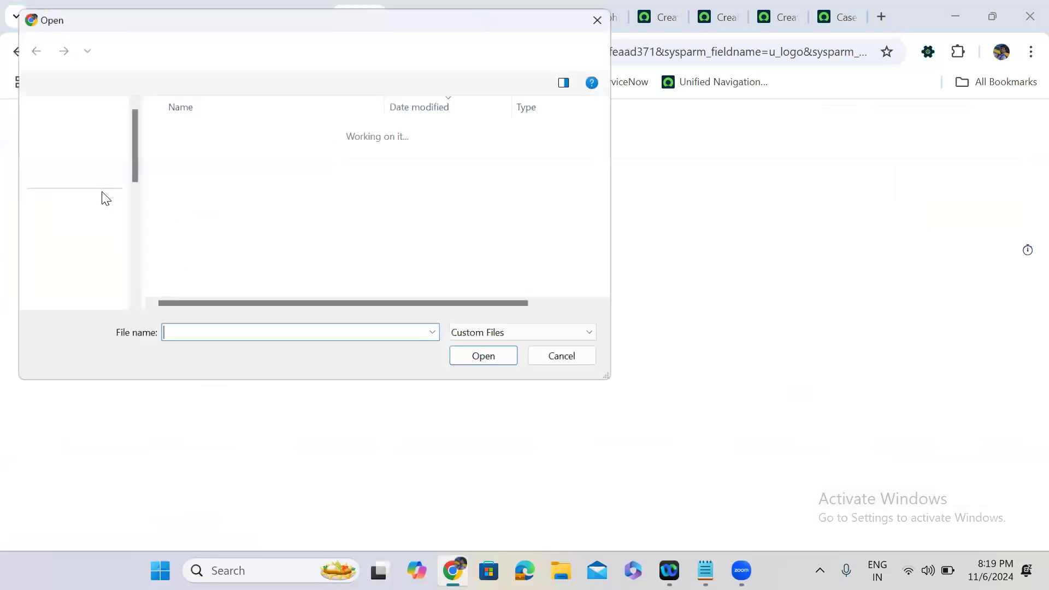
click(257, 159)
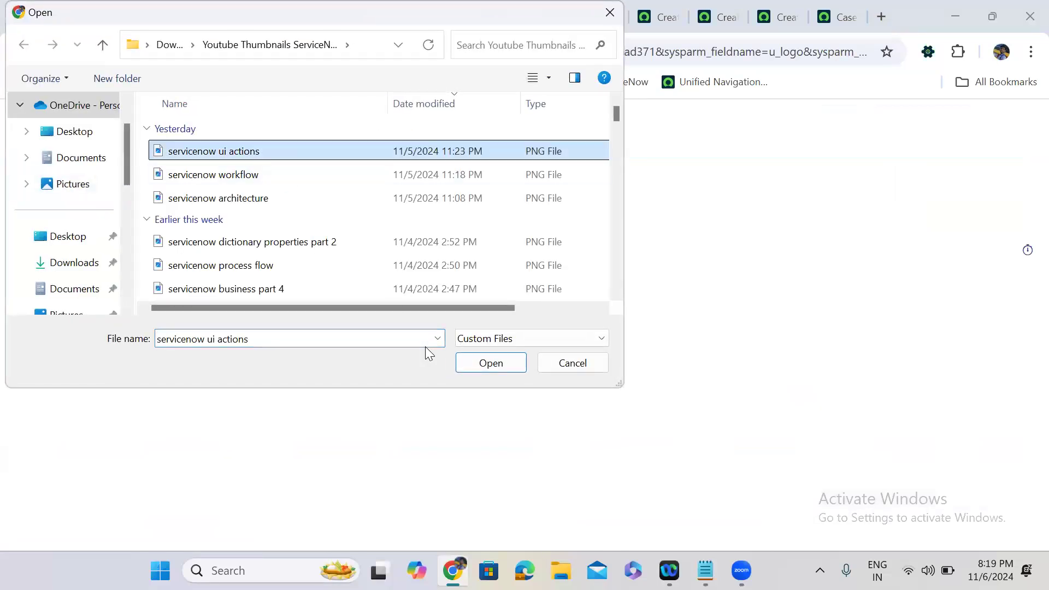
click(483, 363)
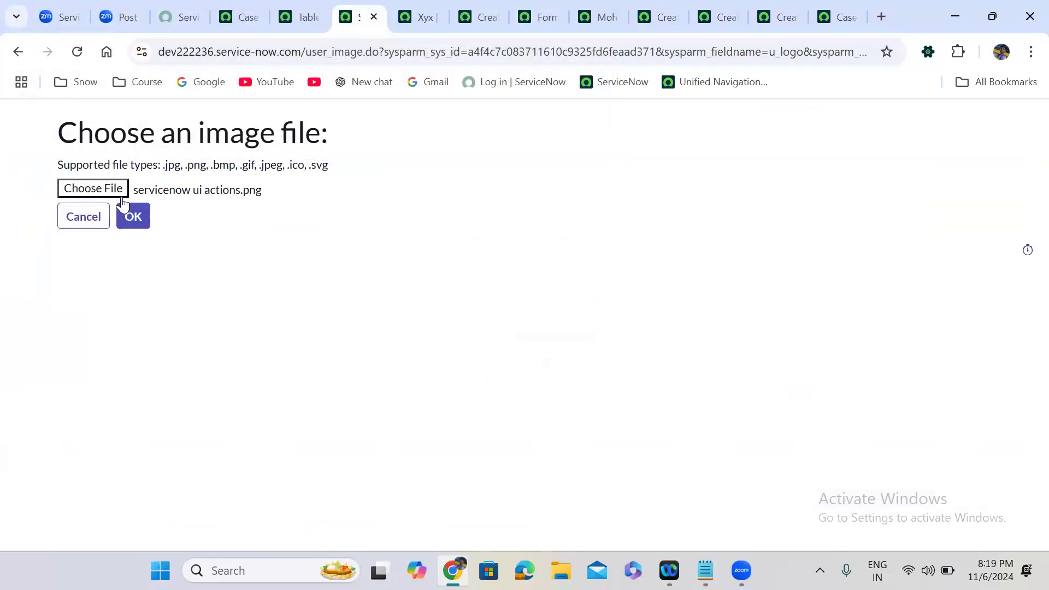
click(92, 222)
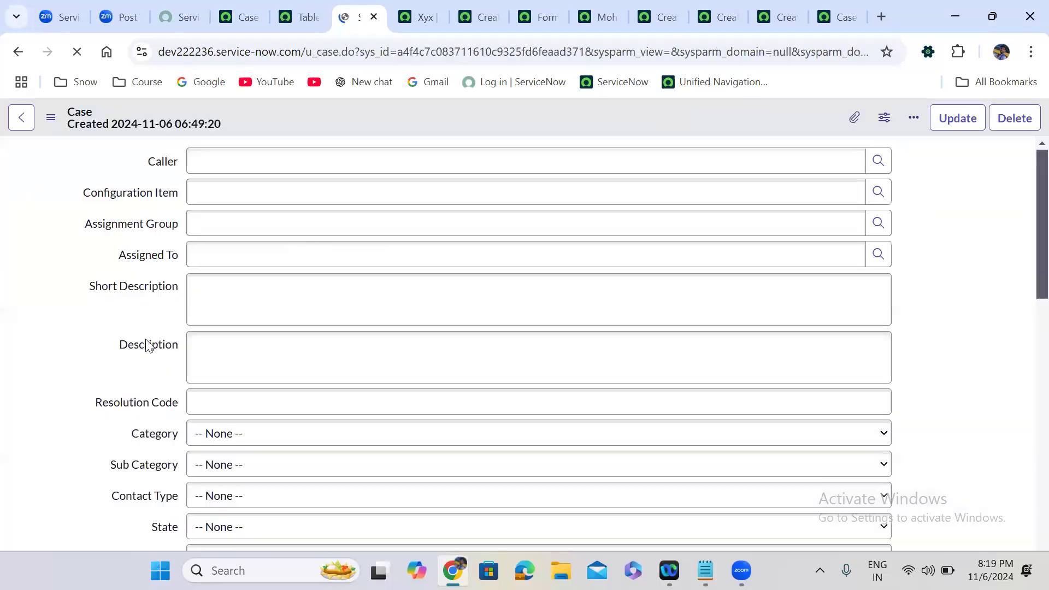
scroll(48, 448, down, 7)
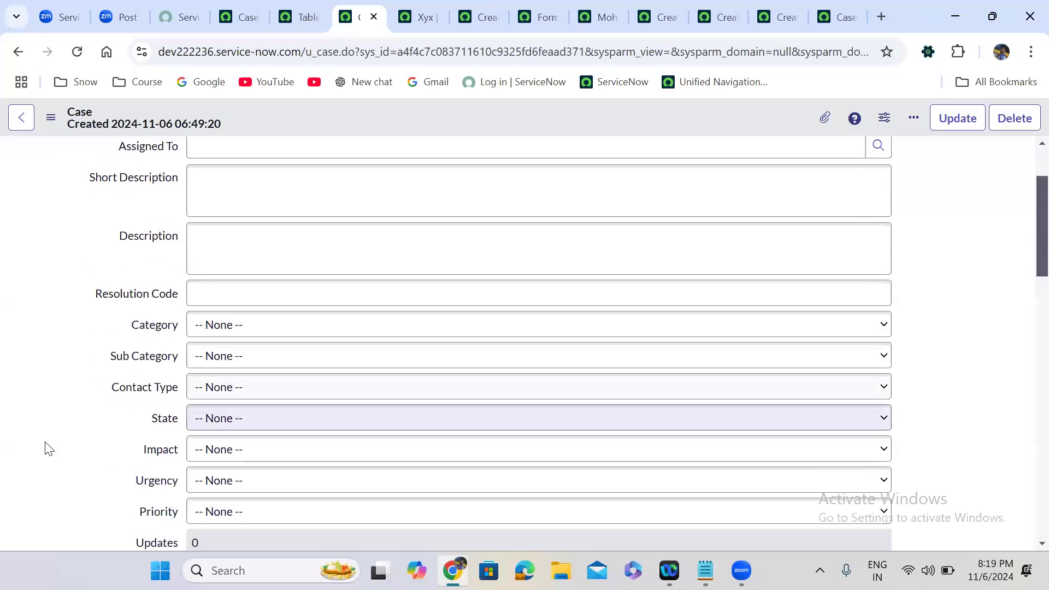
scroll(48, 448, down, 5)
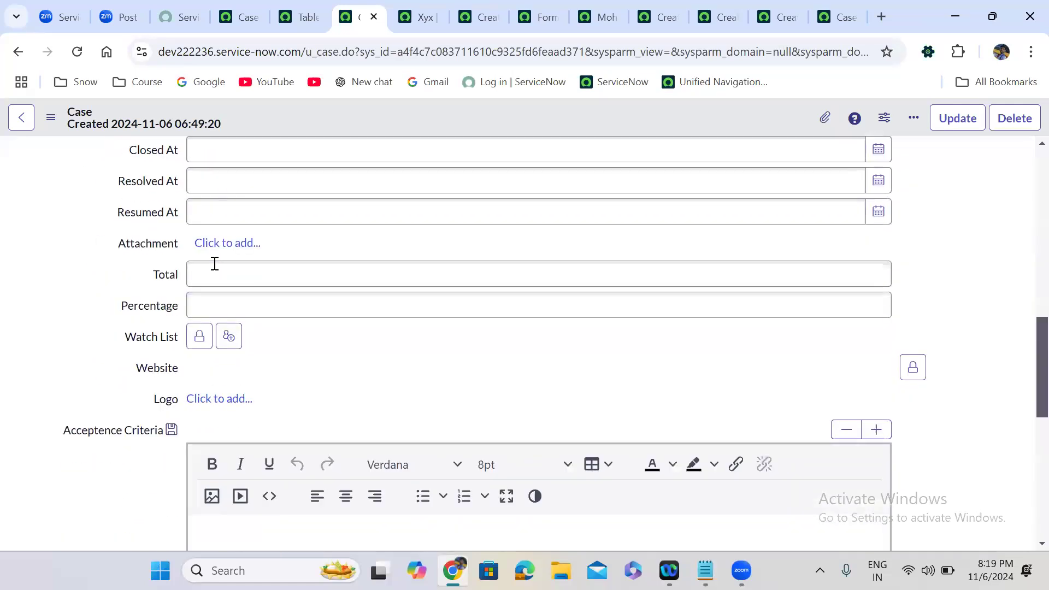
click(227, 243)
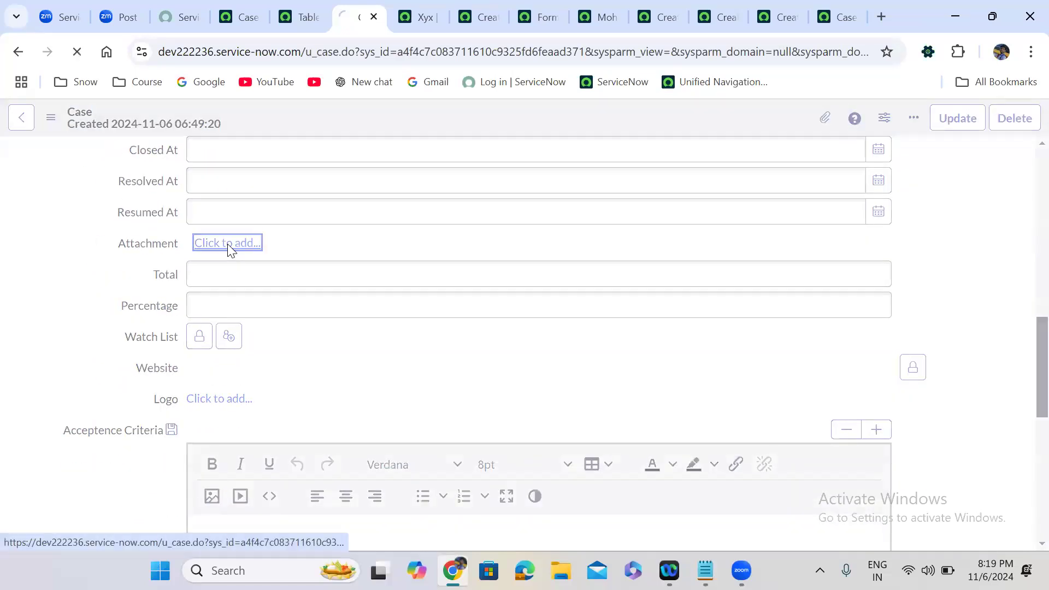
click(110, 168)
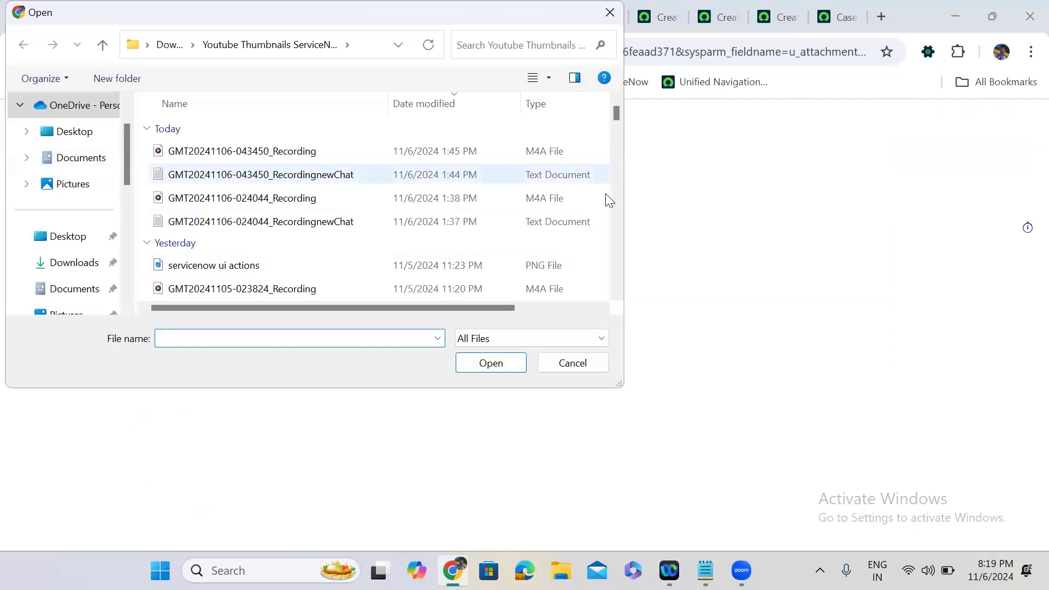
scroll(616, 214, down, 3)
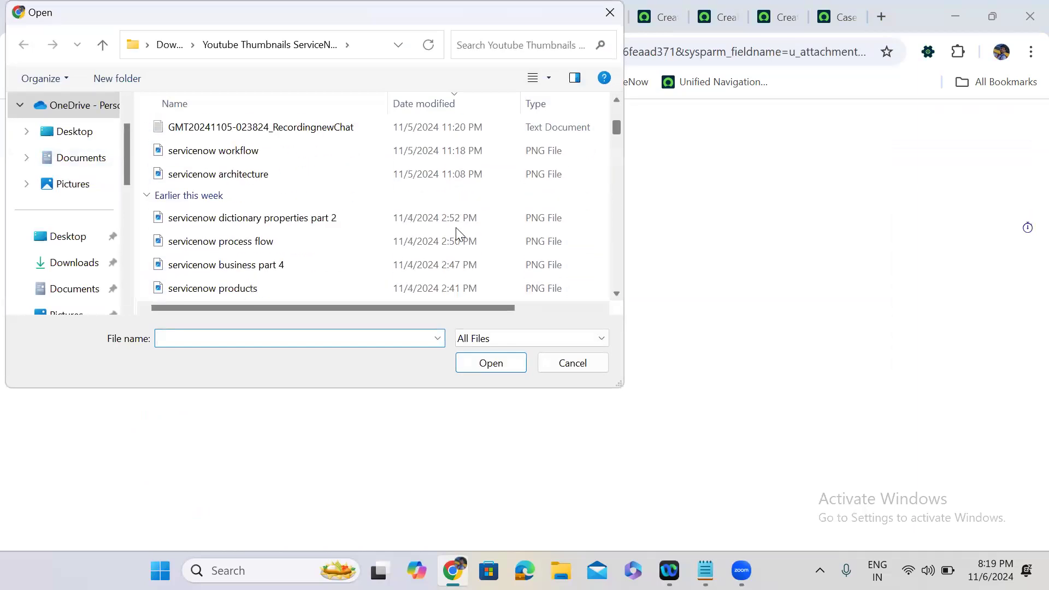
click(289, 242)
click(504, 360)
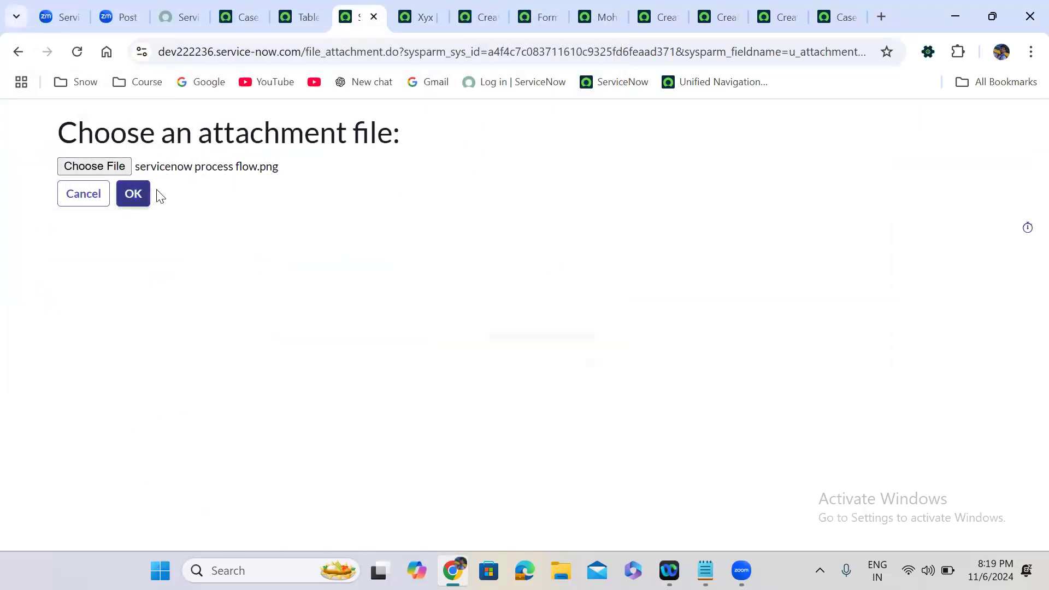
click(93, 199)
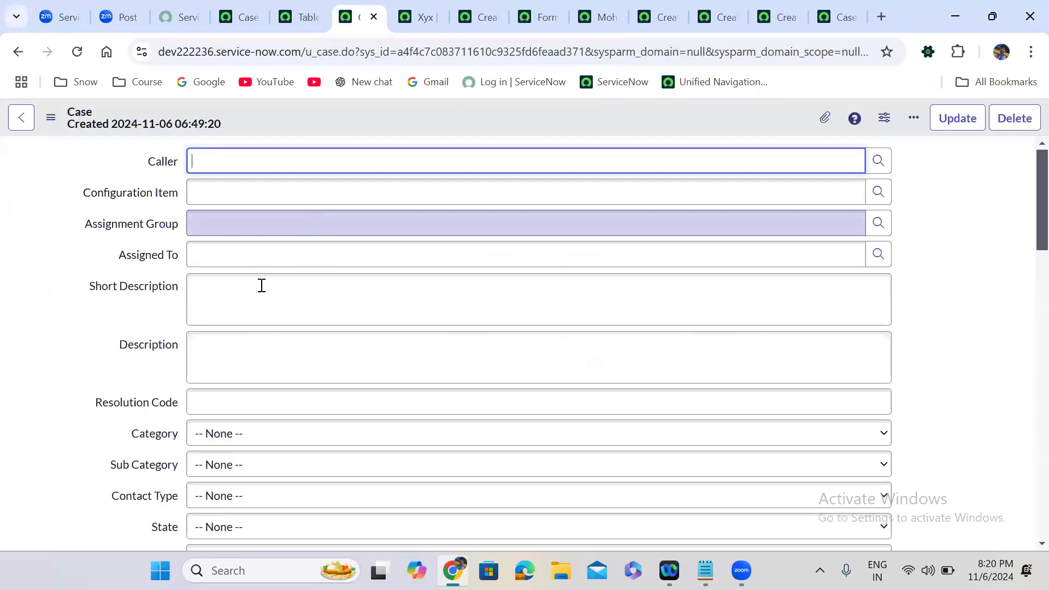
Type letters into the Case's Total field, then select and delete them.
click(61, 509)
scroll(60, 509, down, 1)
scroll(61, 515, down, 6)
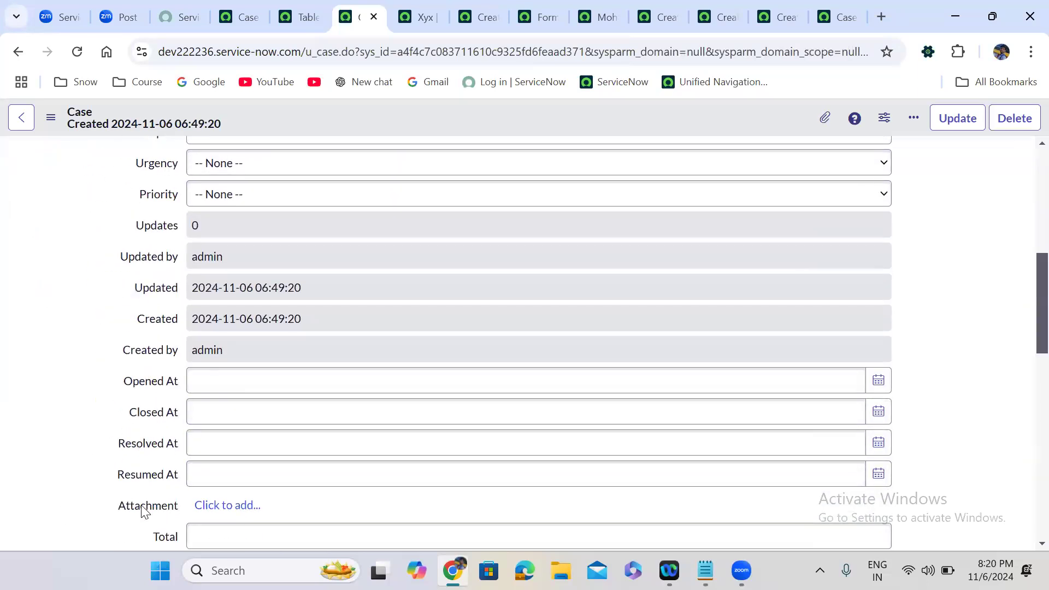
scroll(145, 512, down, 1)
scroll(141, 512, down, 2)
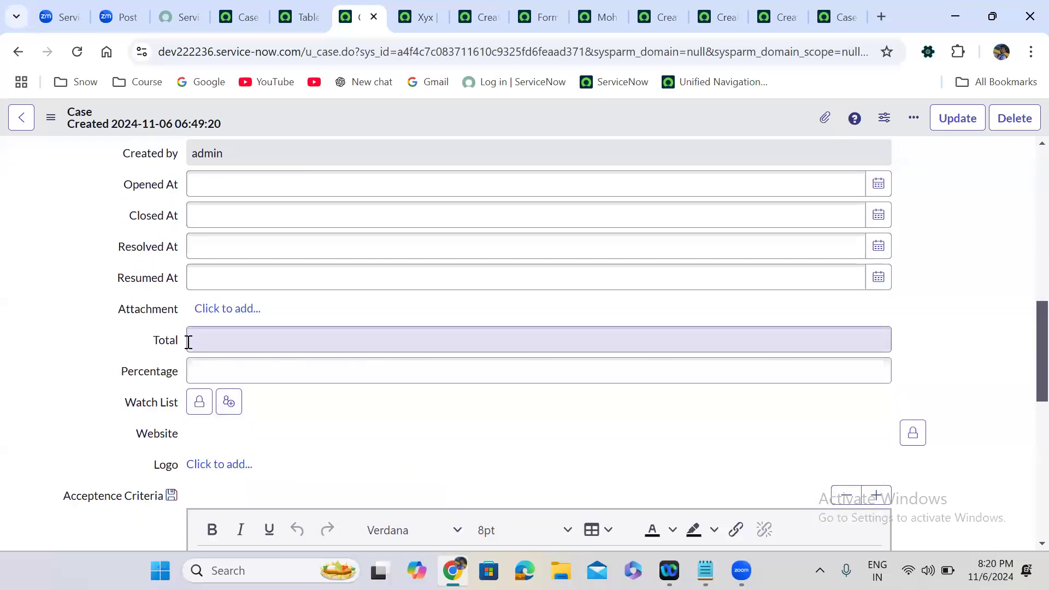
click(206, 343)
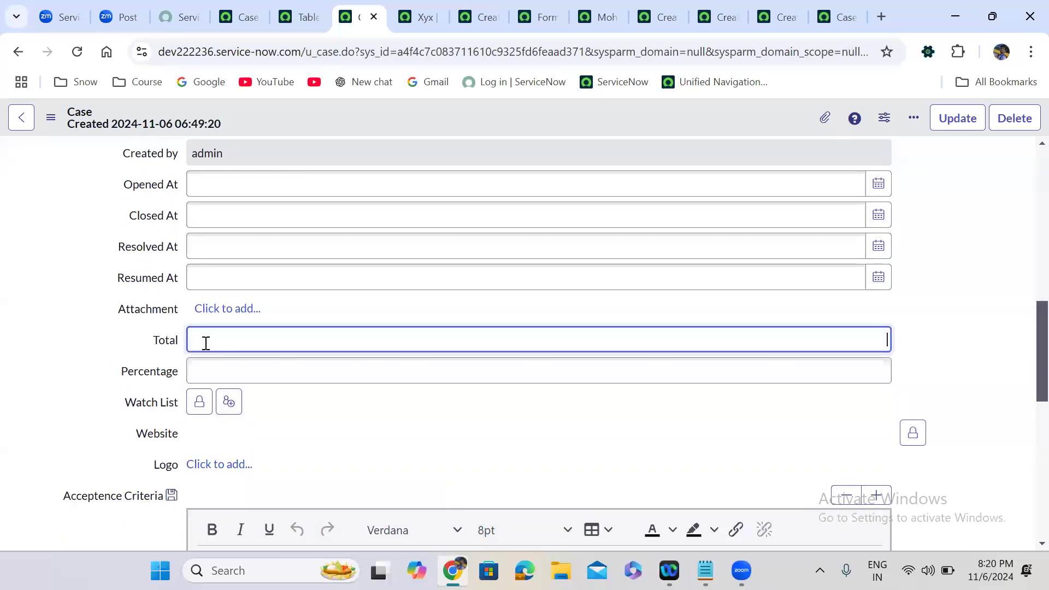
text(iuhfiwyqifywqf)
key(ctrl+a)
key(BackSpace)
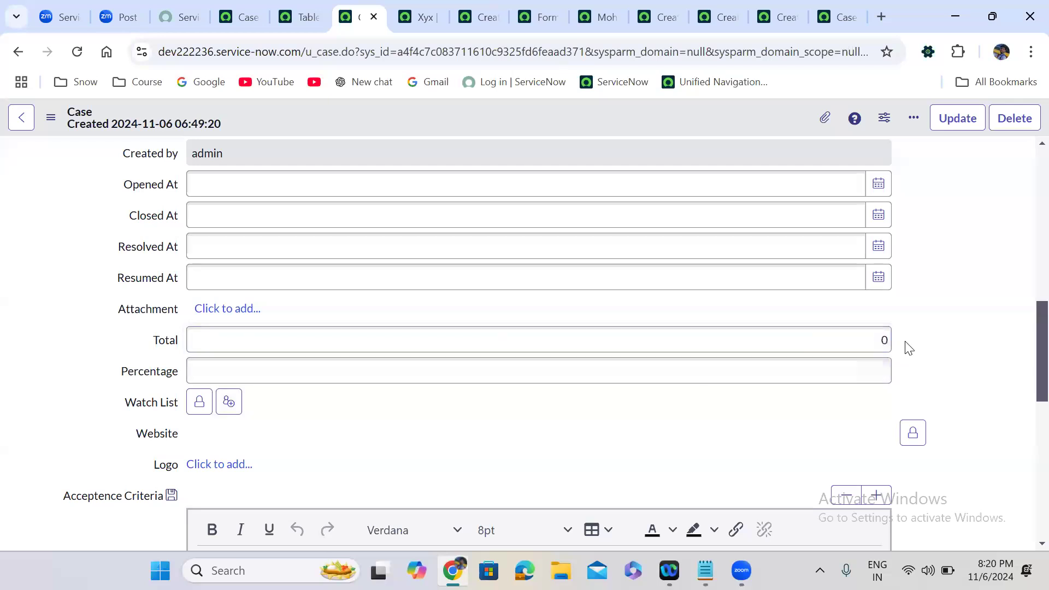
Type letters into Total again so it reverts to 0, and set Percentage to 78.
click(885, 342)
text(ejfjwojwqojfow)
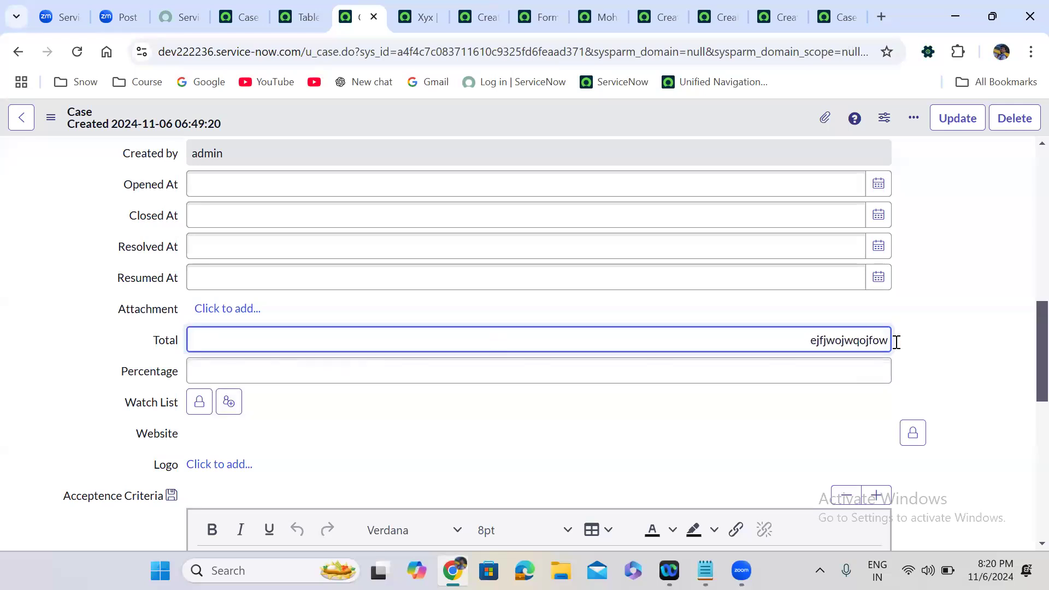
click(942, 340)
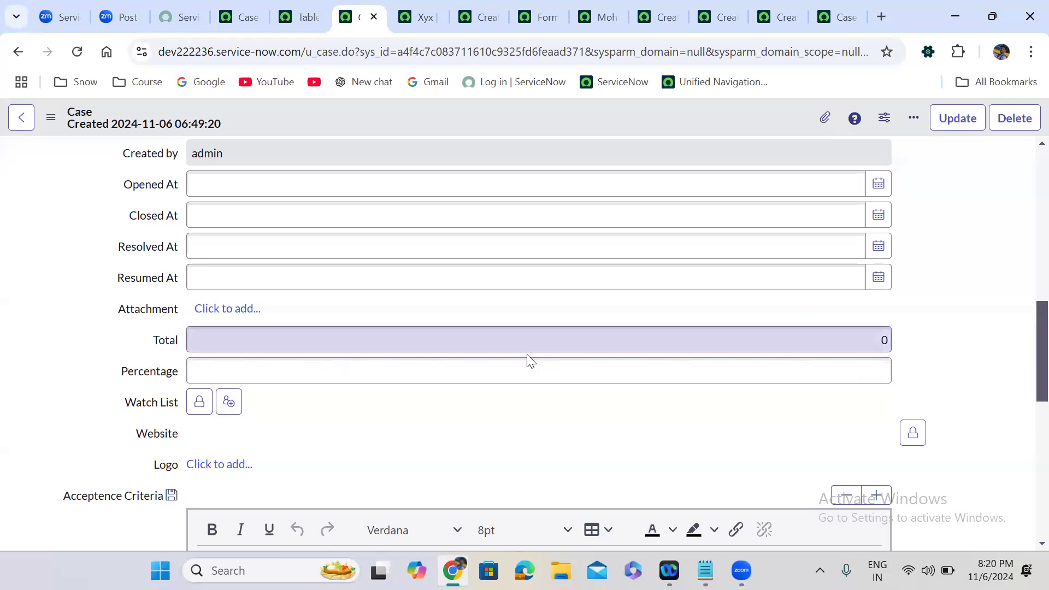
click(484, 365)
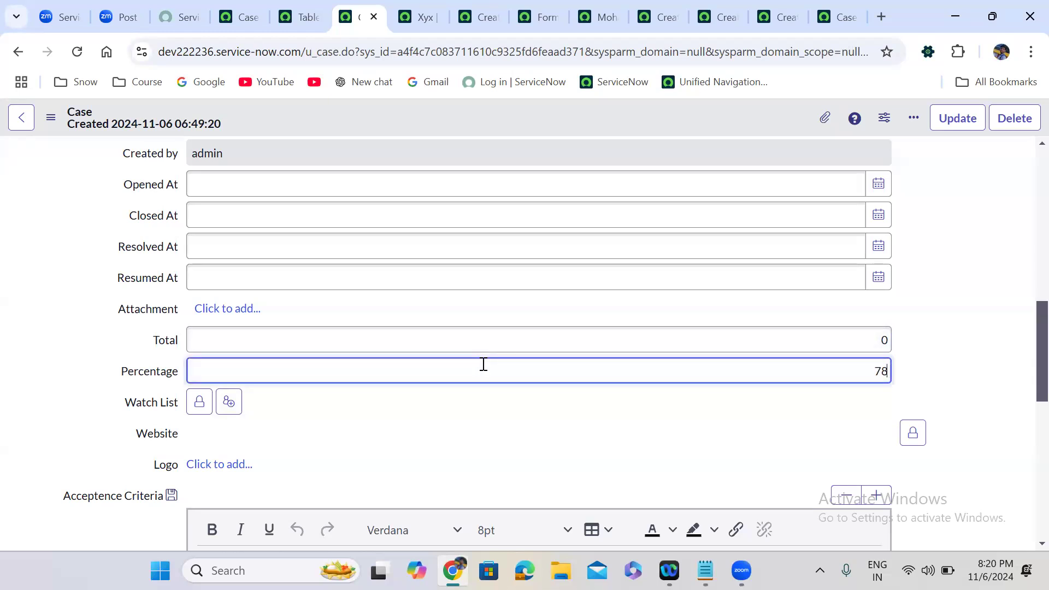
click(924, 372)
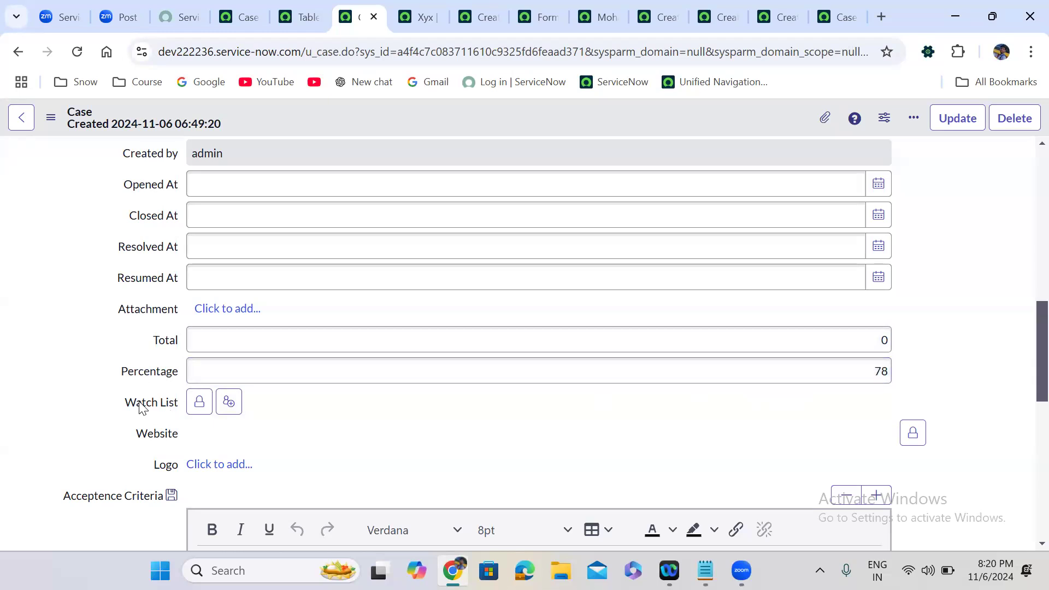
Enter a made-up Watch List value, see it flagged as an invalid reference, and delete it.
click(199, 402)
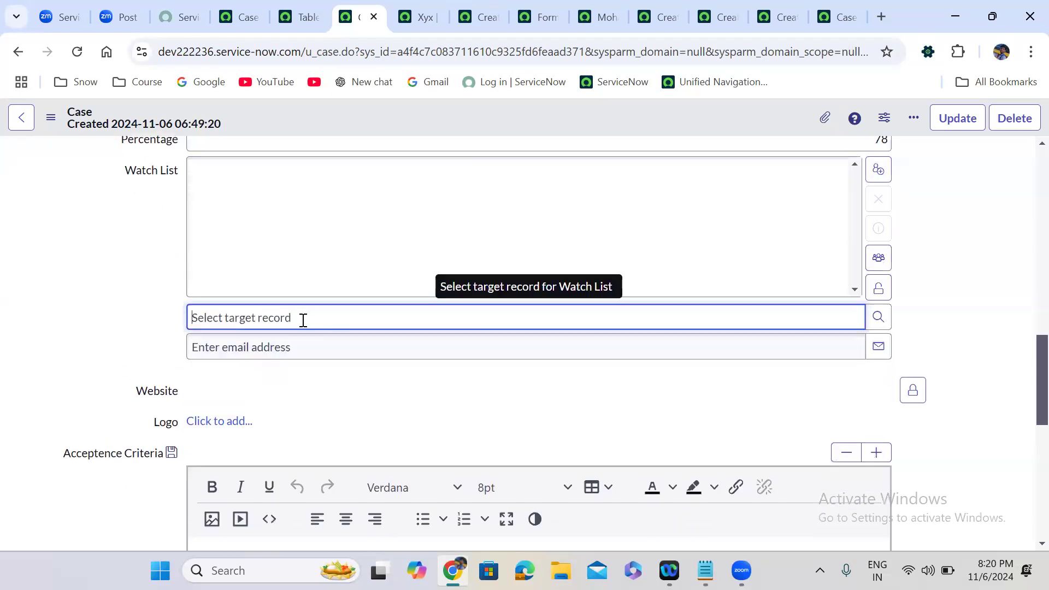
text(jiqjfiwqjfiwqjfjiwqhfi)
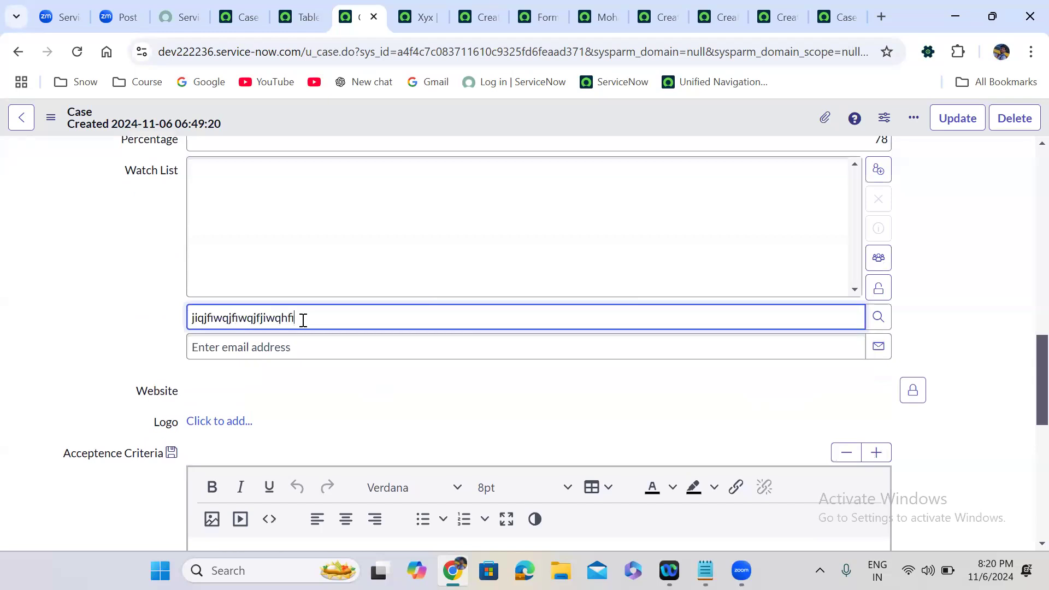
click(148, 333)
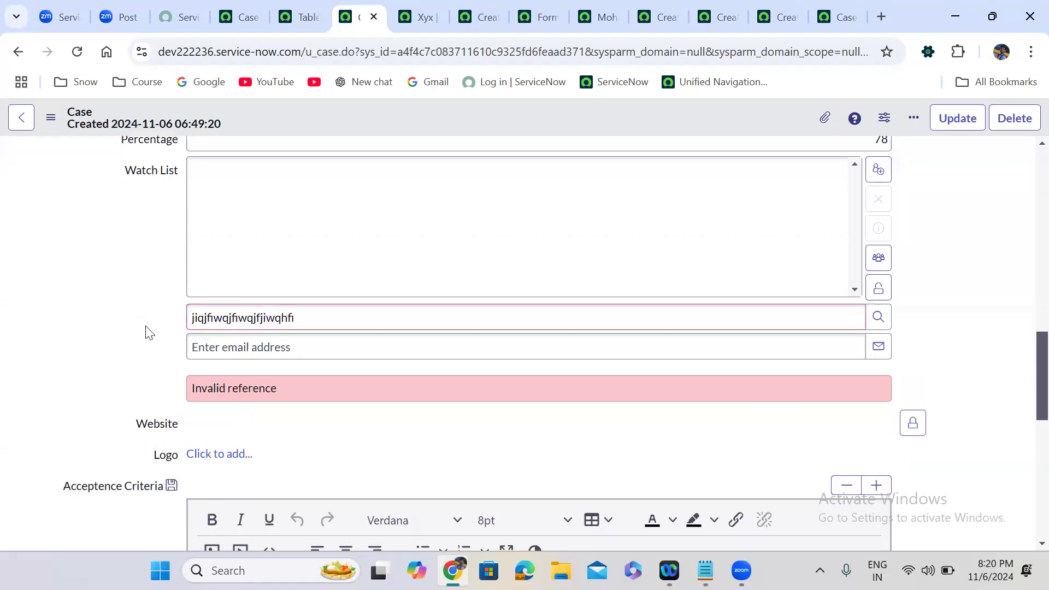
double_click(271, 322)
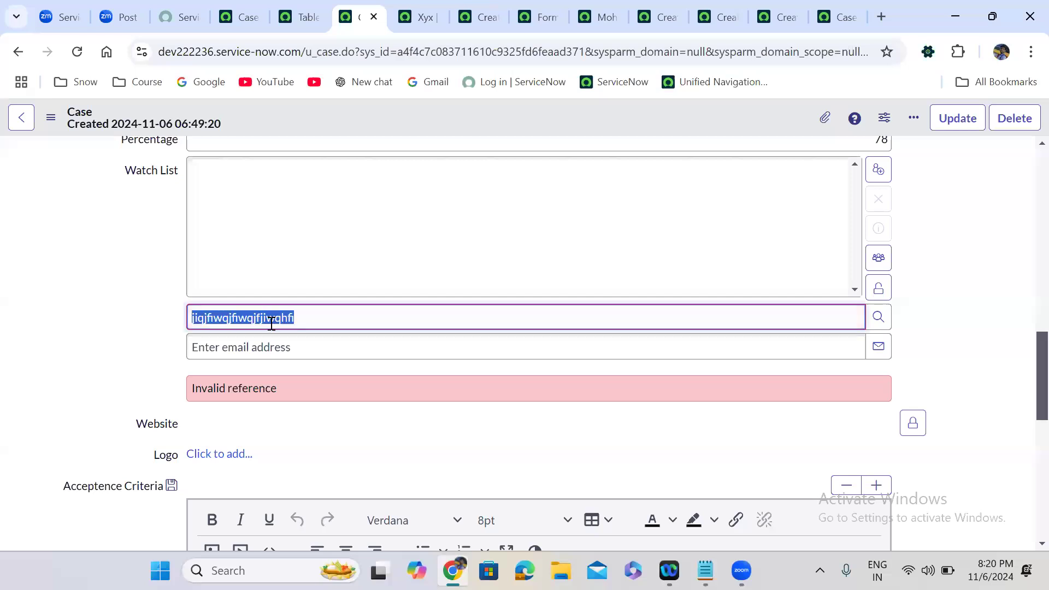
key(BackSpace)
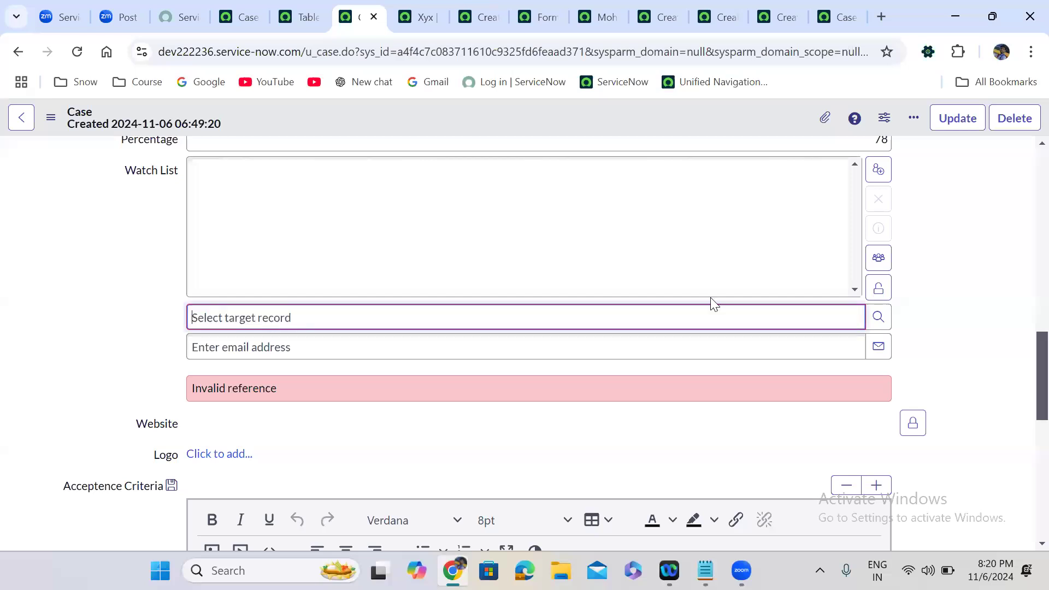
Add two users, including Creator User, to the Watch List from the Users lookup.
click(879, 317)
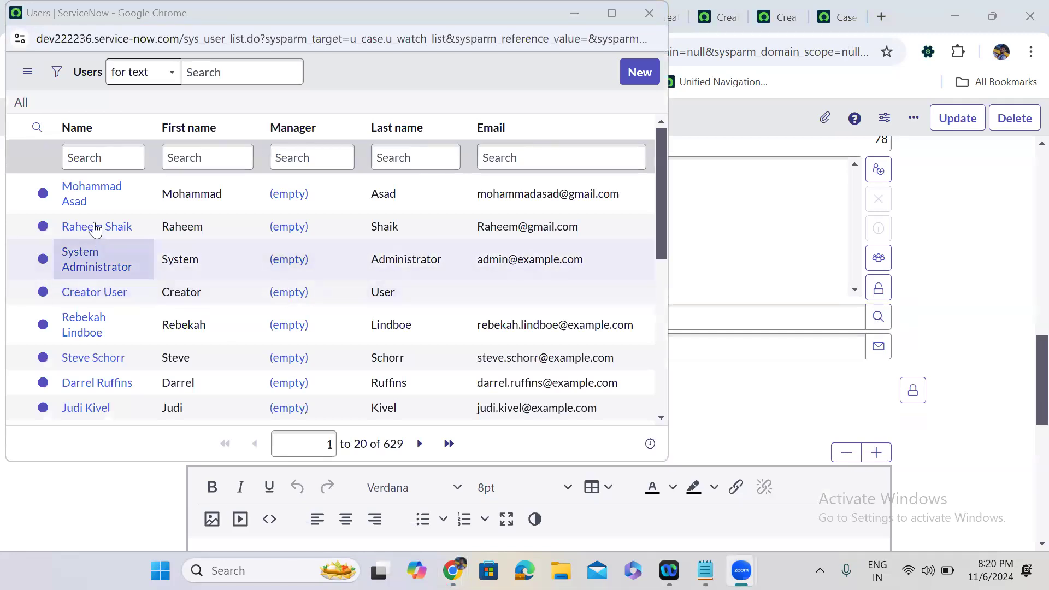
click(95, 228)
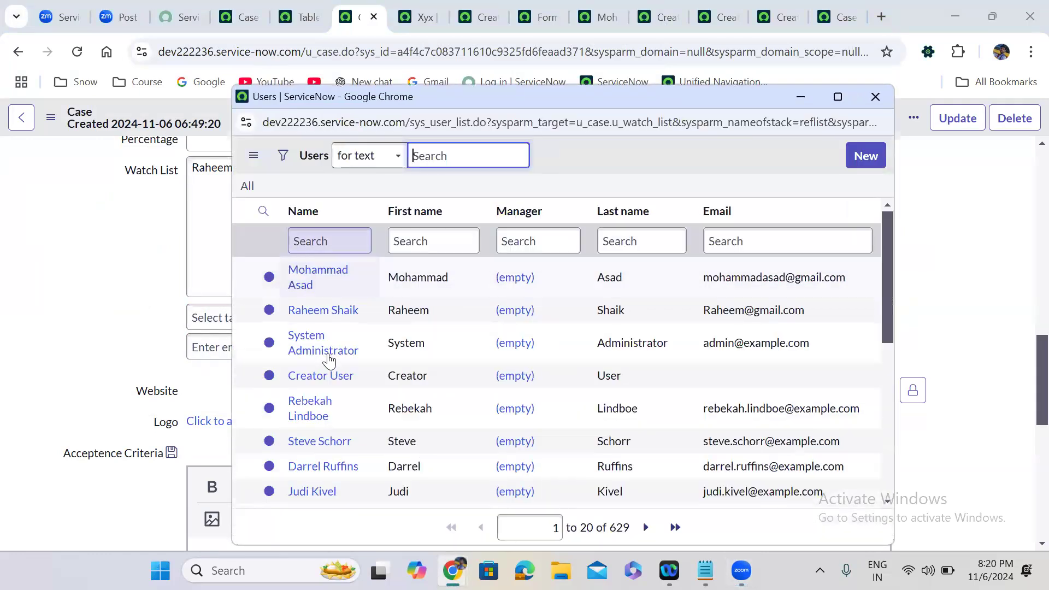
click(327, 377)
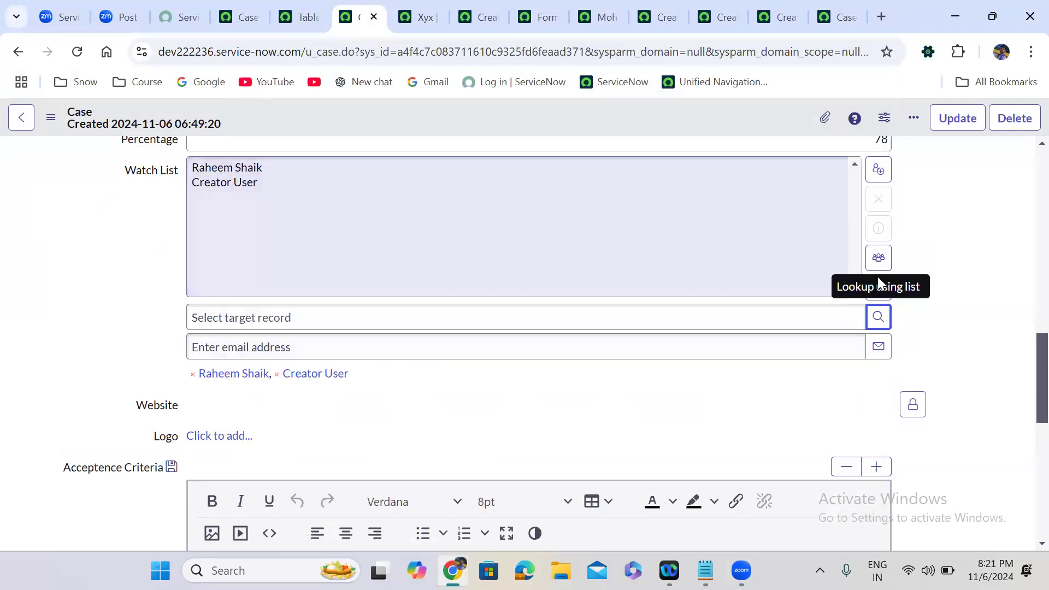
Lock the Watch List and set Caller to the matching user from the suggestions.
click(878, 288)
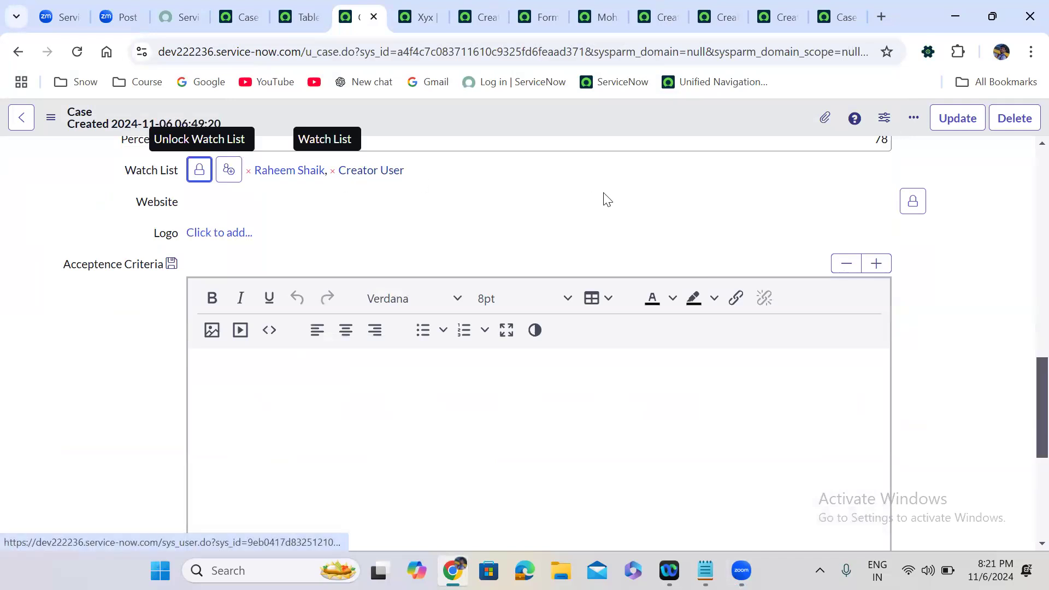
scroll(607, 199, up, 10)
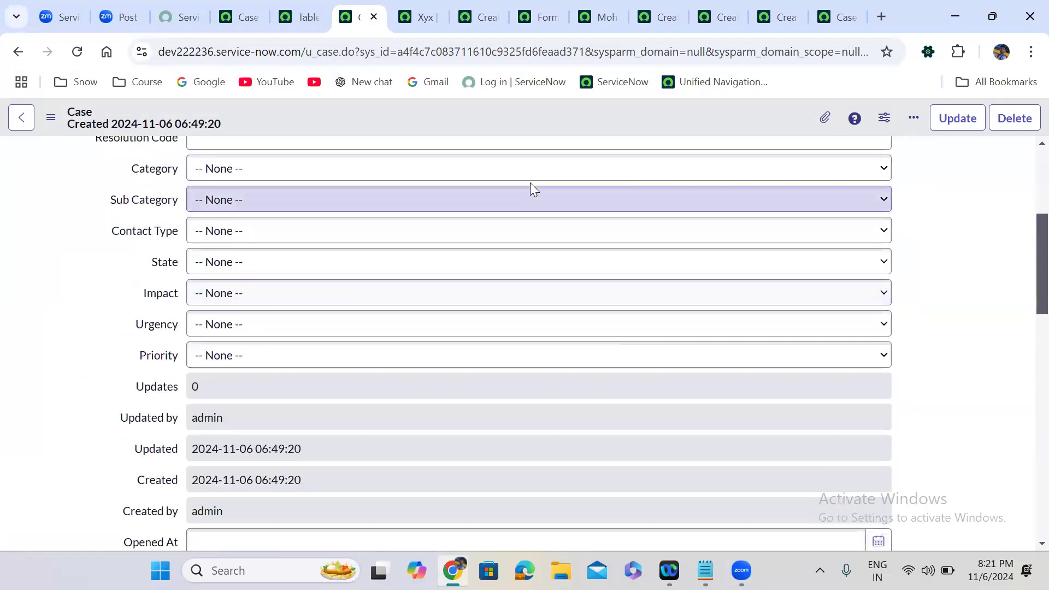
scroll(1024, 253, up, 5)
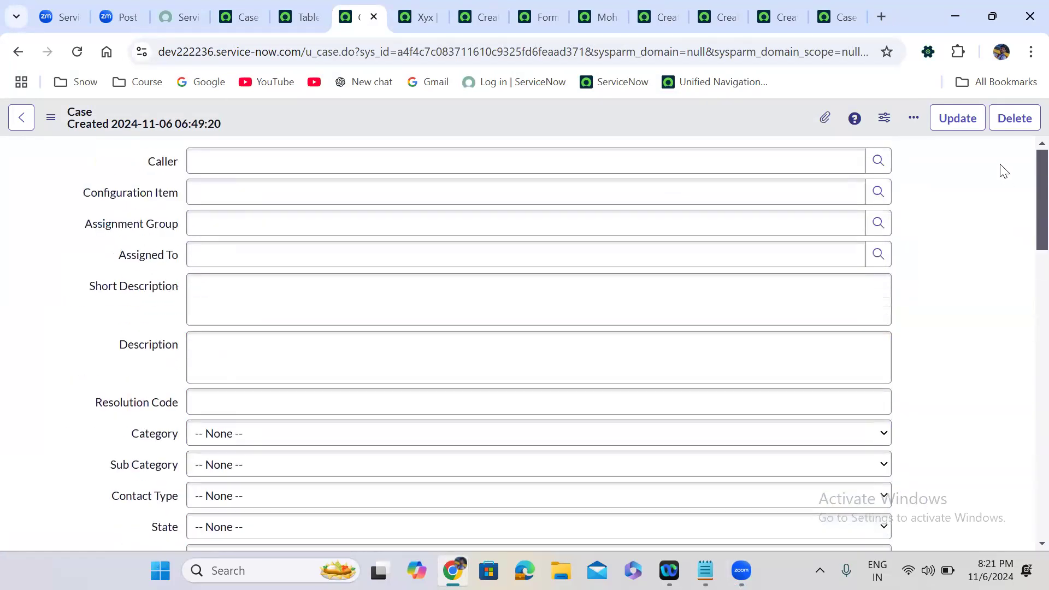
click(295, 170)
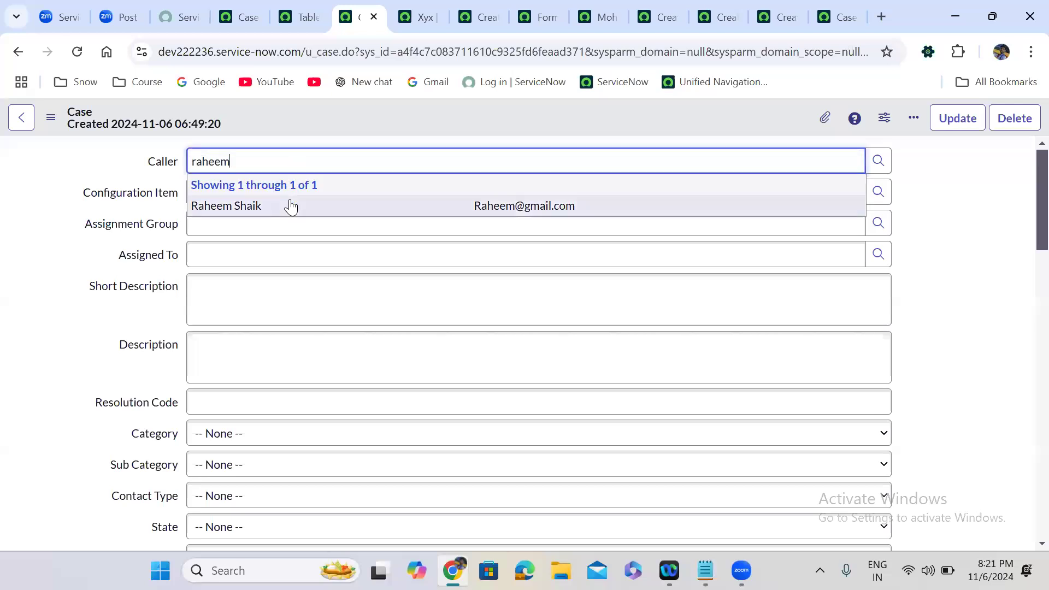
click(290, 204)
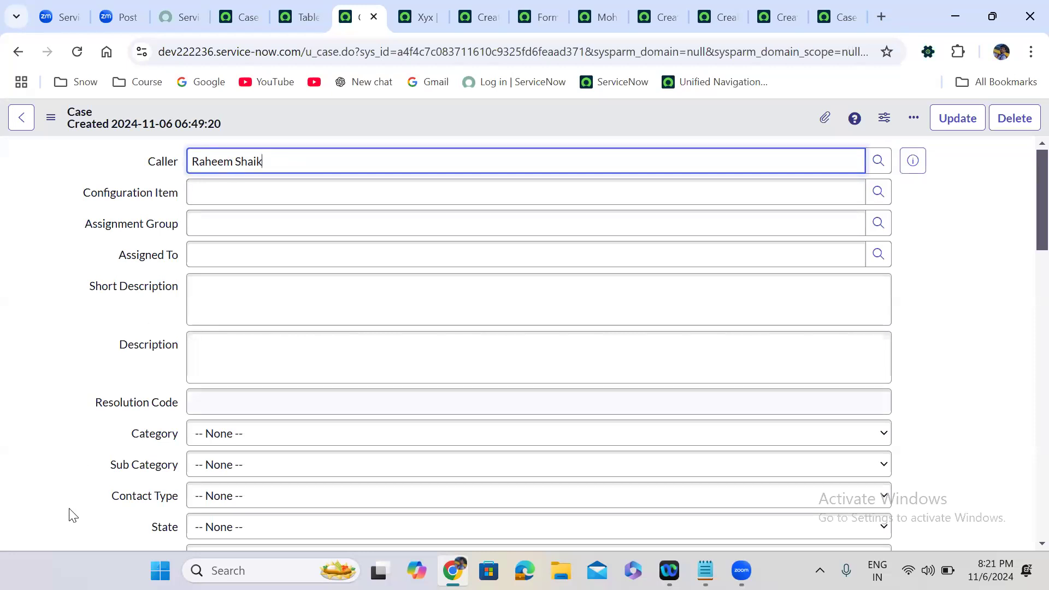
click(77, 533)
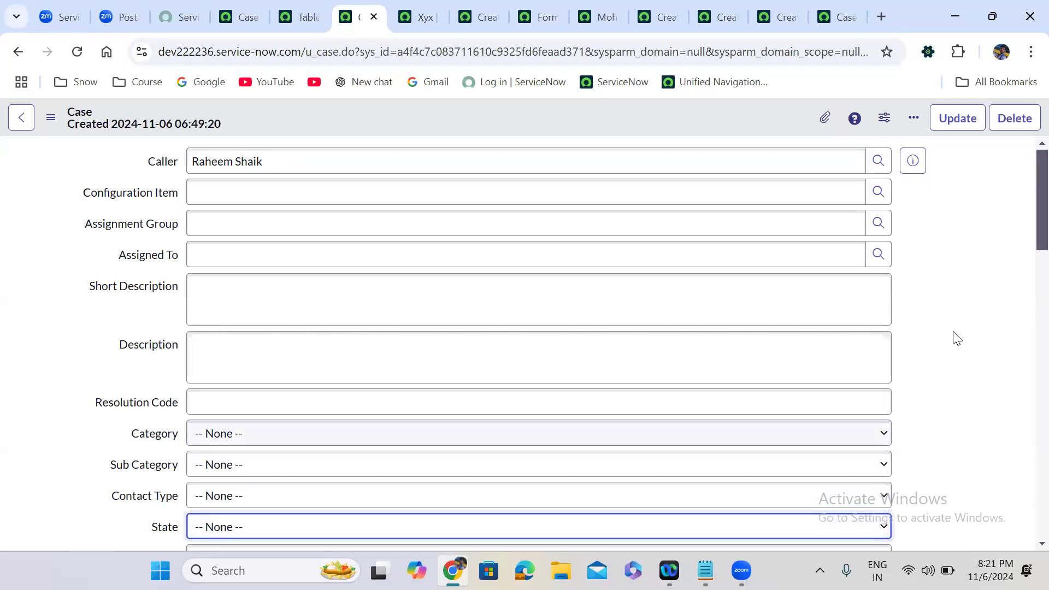
Unlock the Watch List, add a third user from the Users lookup, and lock it again.
scroll(1023, 288, down, 6)
scroll(1023, 331, down, 4)
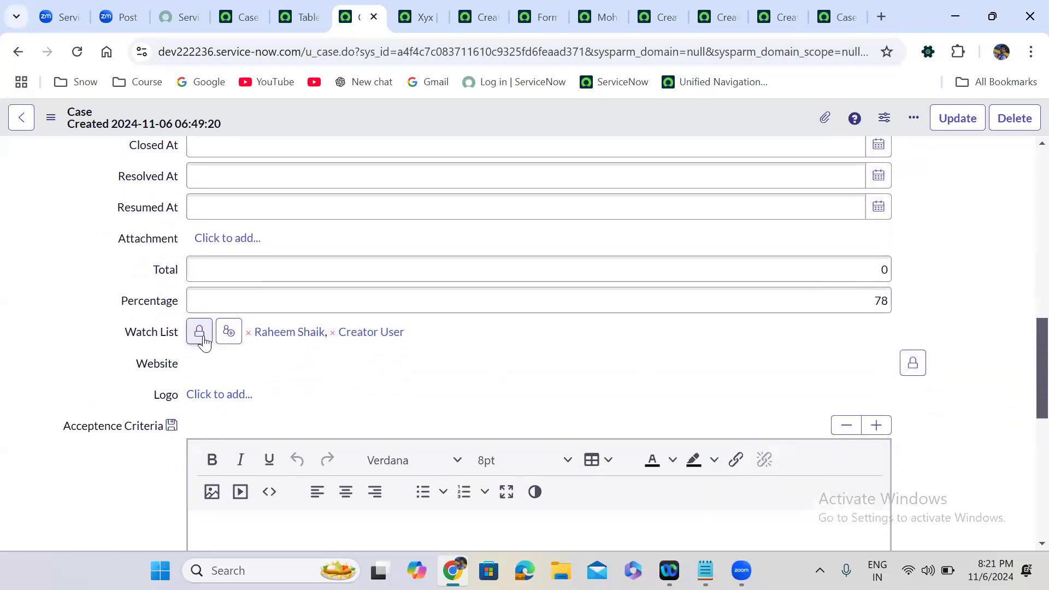
click(200, 334)
click(878, 479)
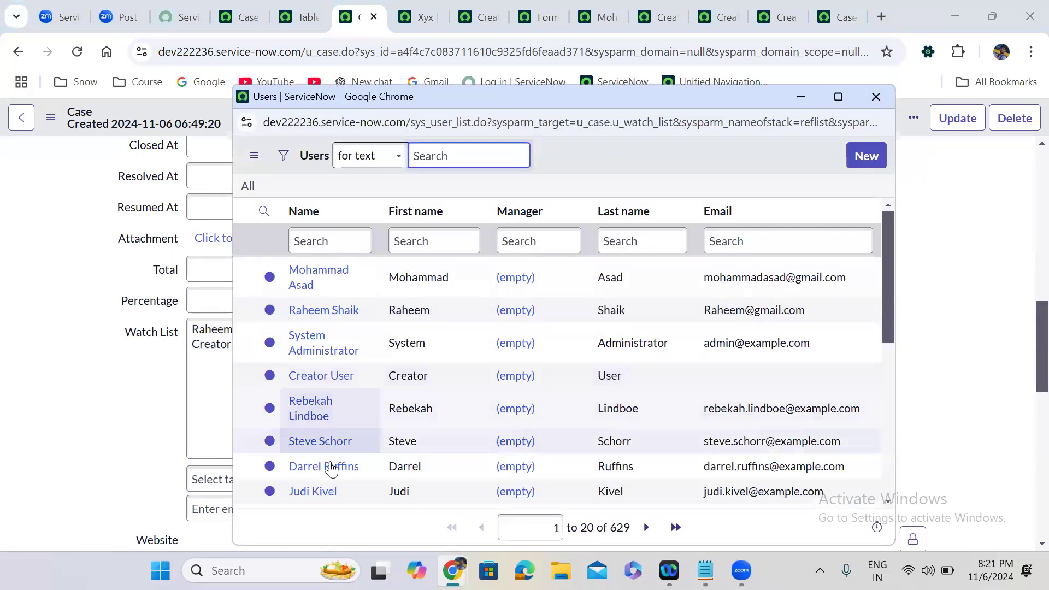
click(328, 466)
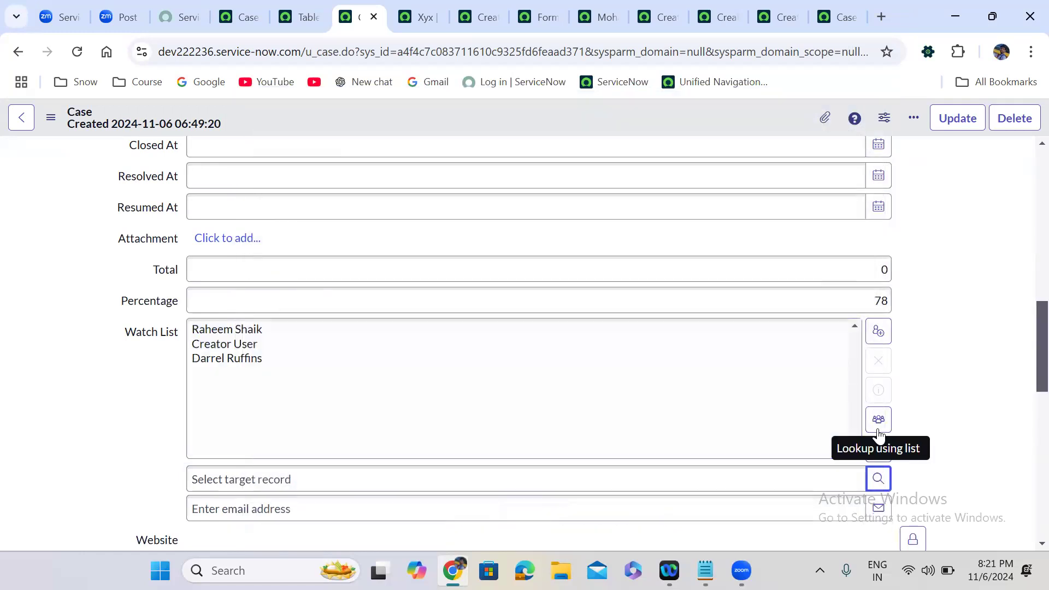
click(878, 449)
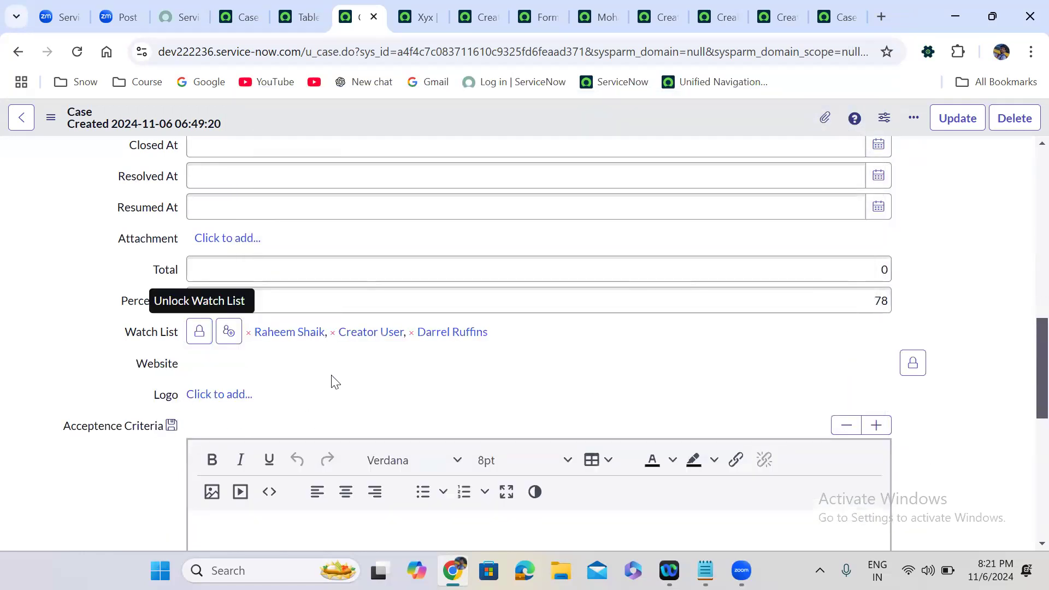
scroll(331, 377, down, 4)
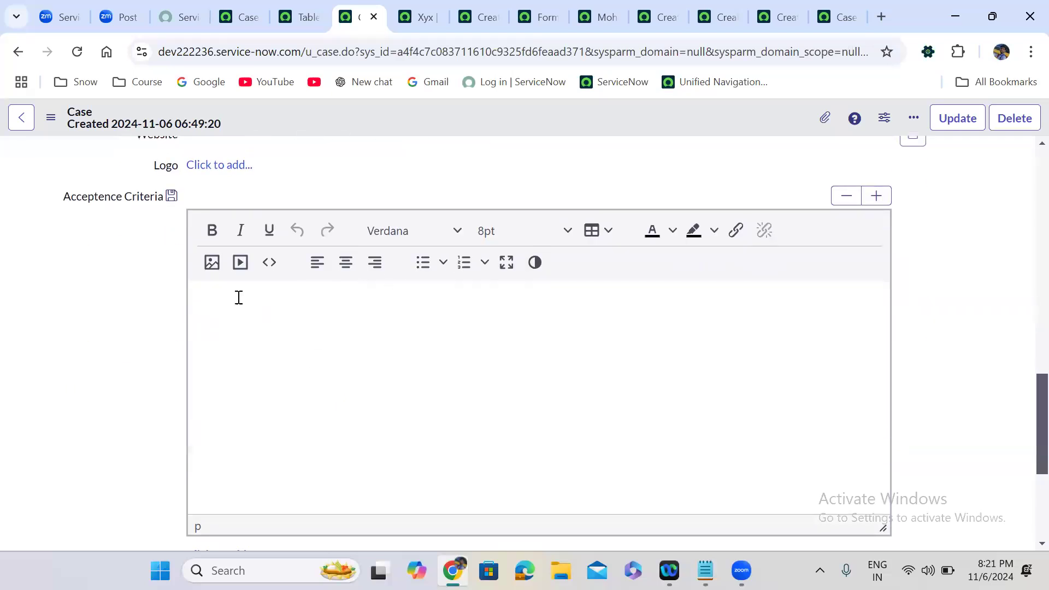
Type 'jfiewjfijewi' into the Acceptence Criteria editor and set it to 12pt.
click(267, 334)
text(jfiewjfijewi)
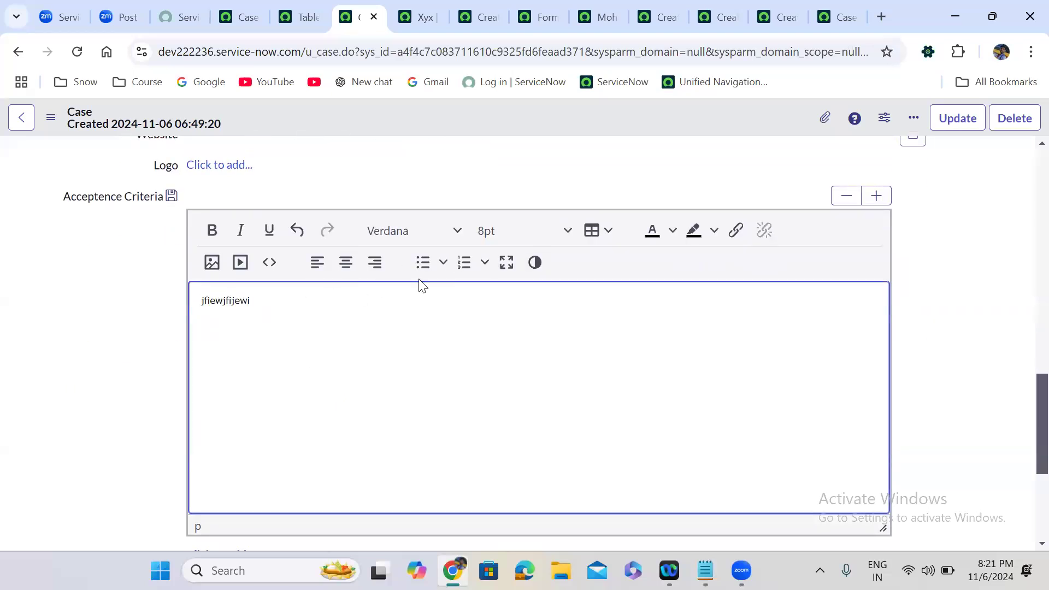
click(521, 234)
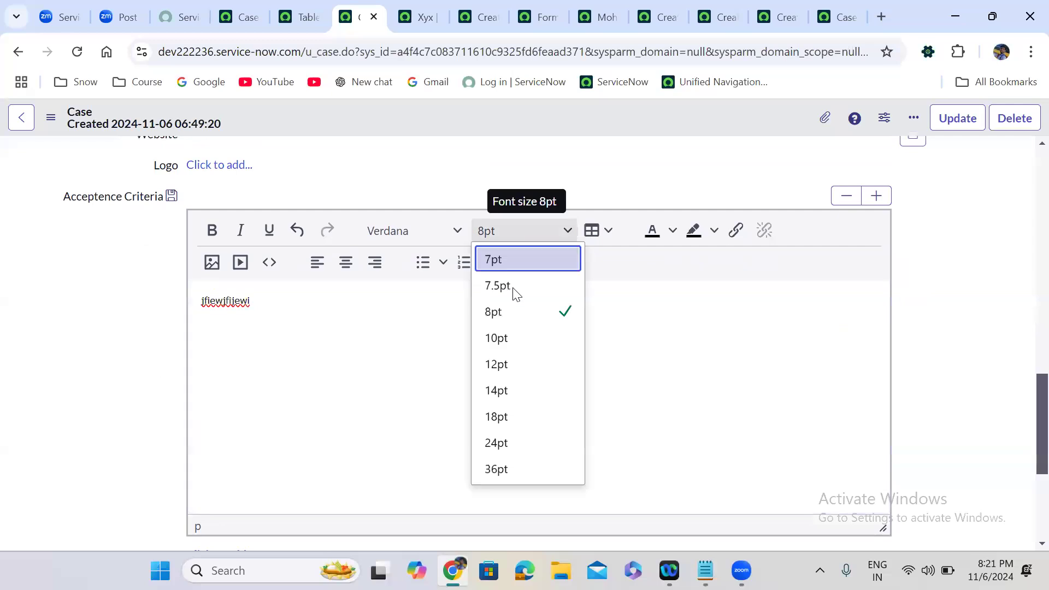
click(514, 361)
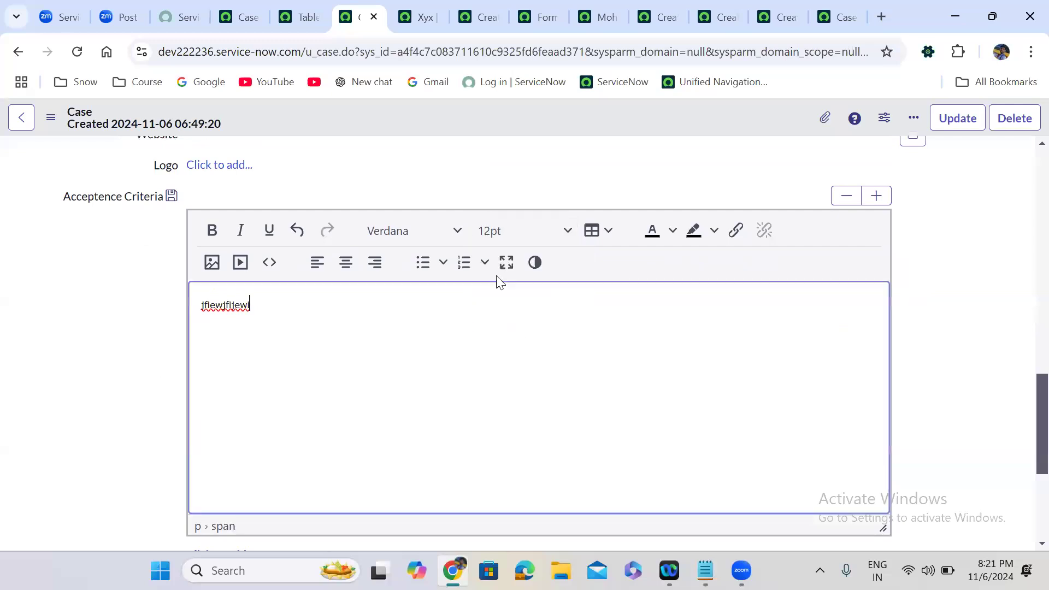
click(434, 226)
click(286, 291)
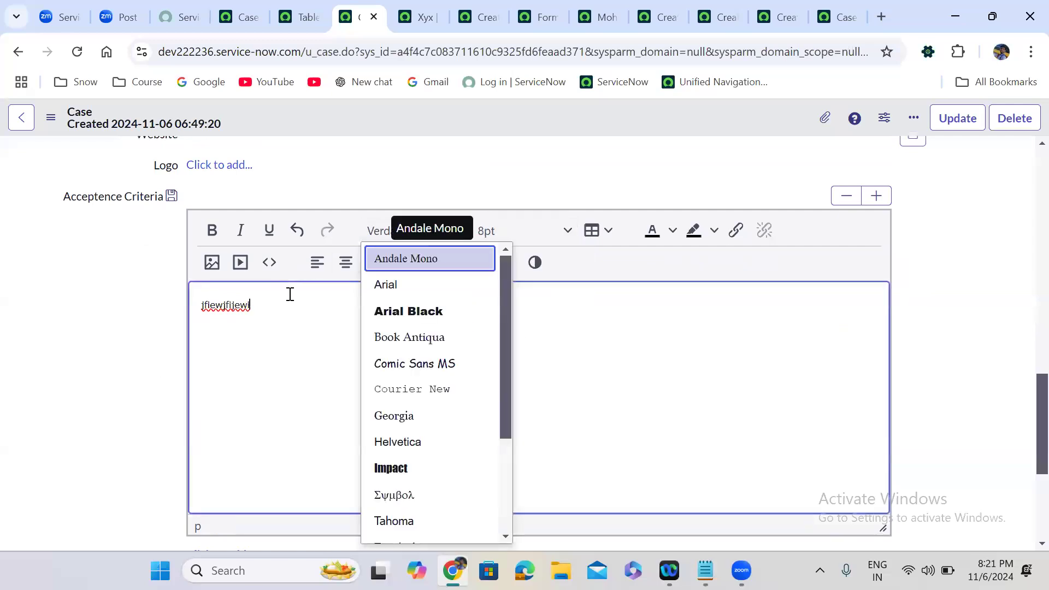
Restyle the whole text as 18pt Arial Black in orange.
double_click(218, 300)
click(537, 225)
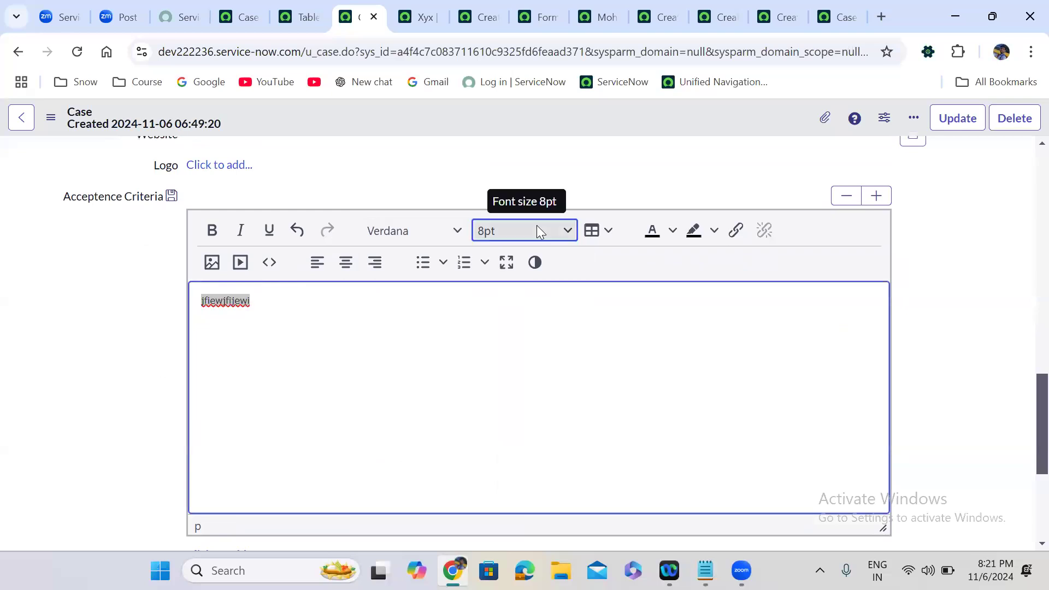
click(518, 416)
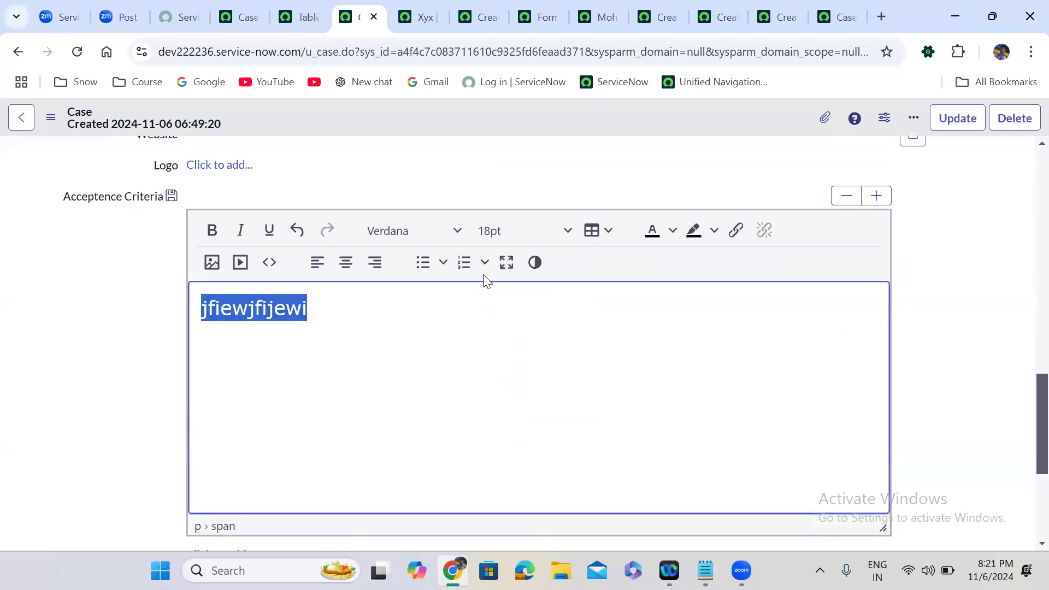
click(427, 229)
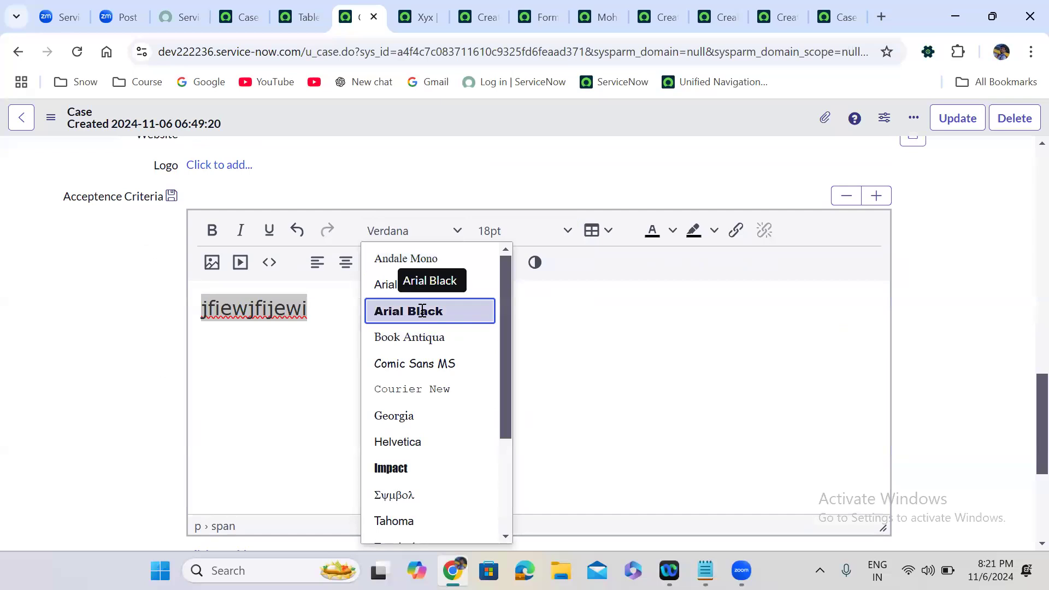
click(413, 310)
click(663, 227)
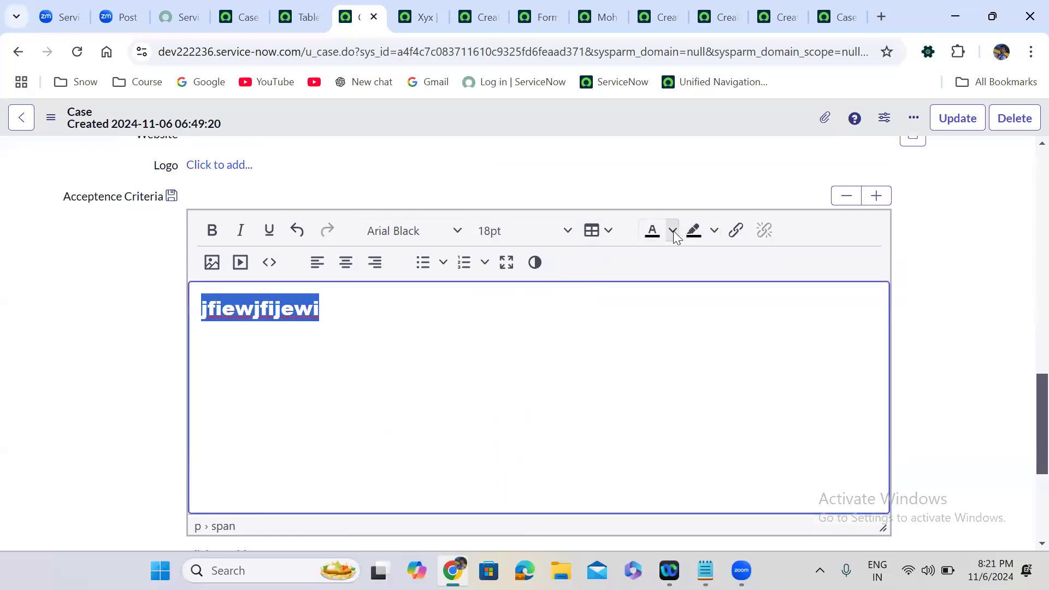
click(673, 230)
click(676, 303)
click(431, 331)
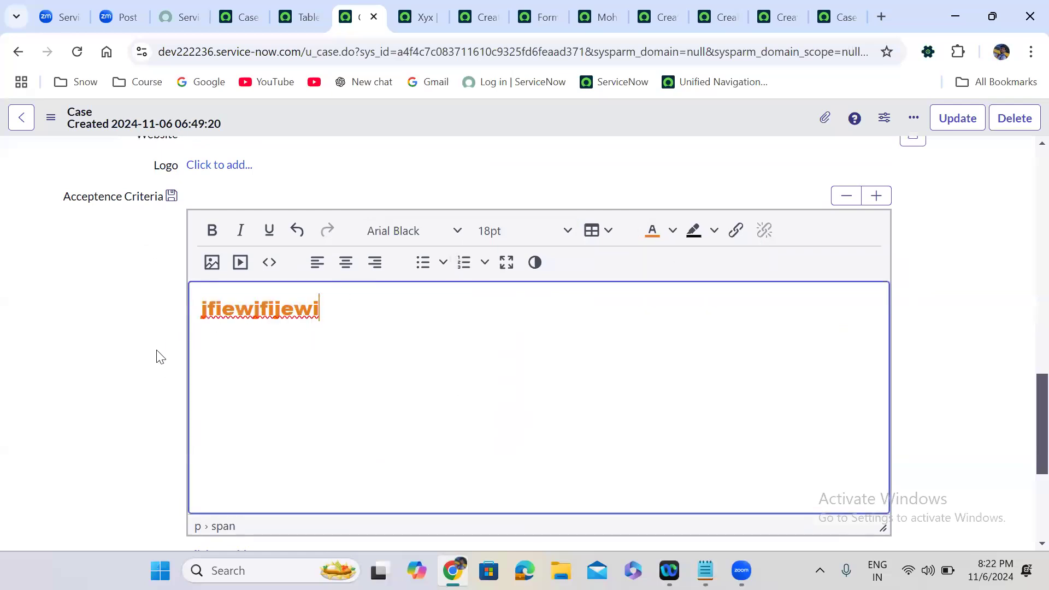
click(150, 393)
scroll(150, 394, down, 1)
scroll(145, 393, down, 4)
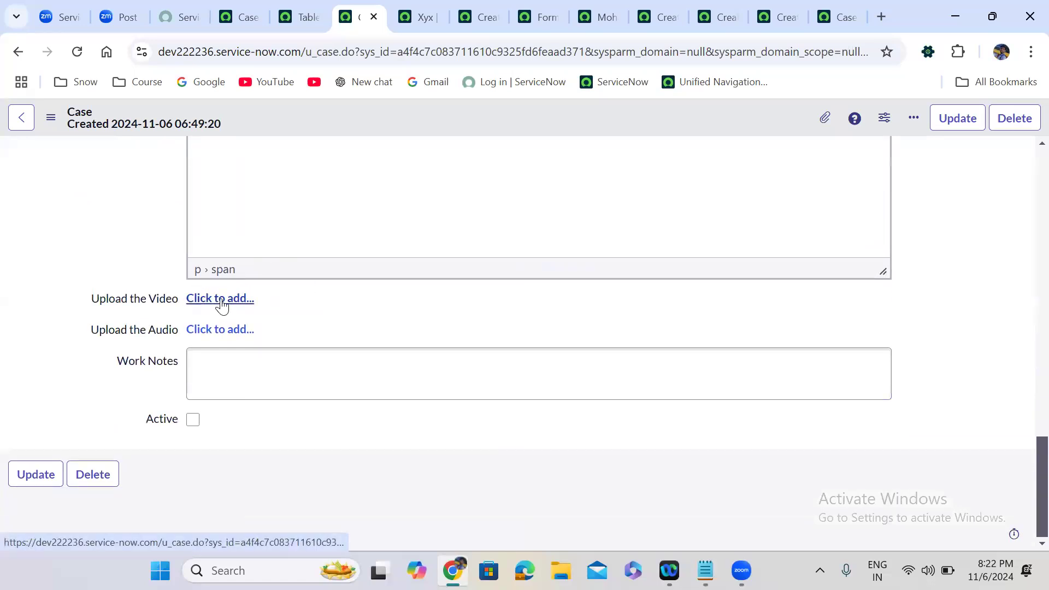
Tick the Case's Active checkbox.
click(240, 359)
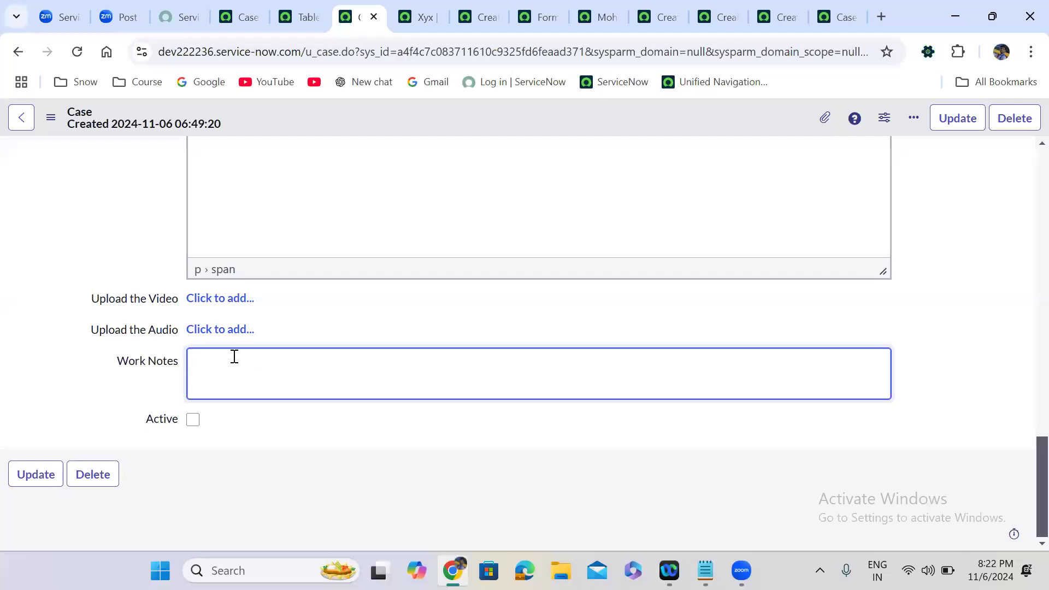
click(194, 420)
click(194, 419)
click(194, 419)
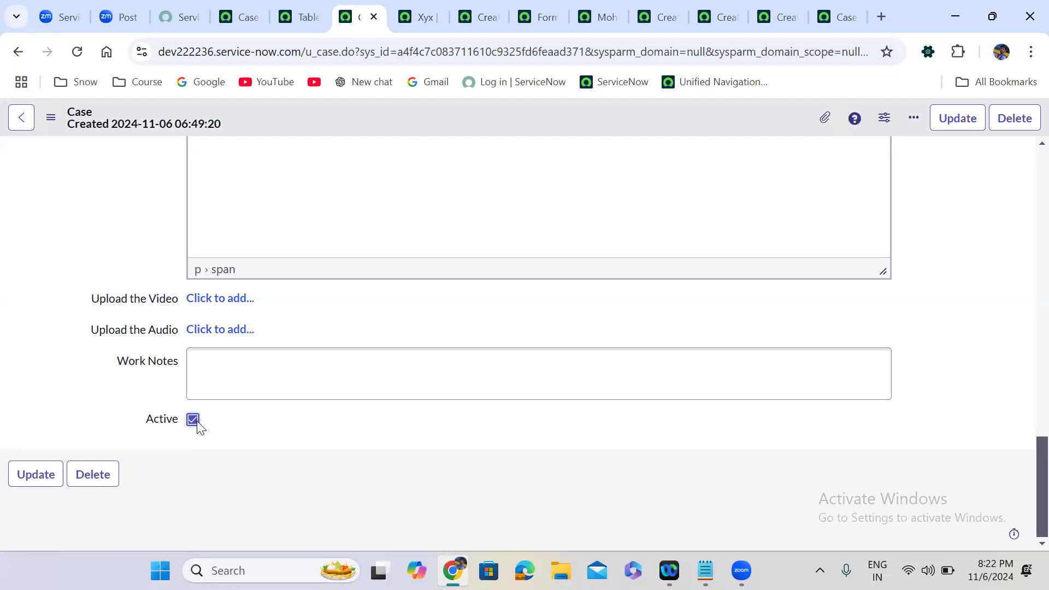
Leave the page without saving and go back to the reloaded Case form.
click(17, 52)
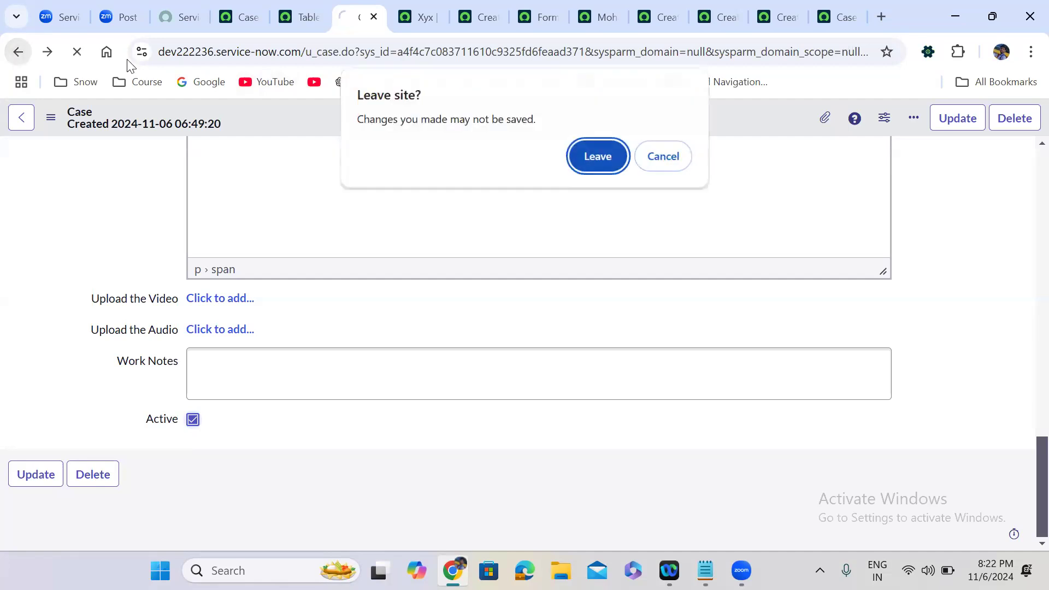
click(597, 156)
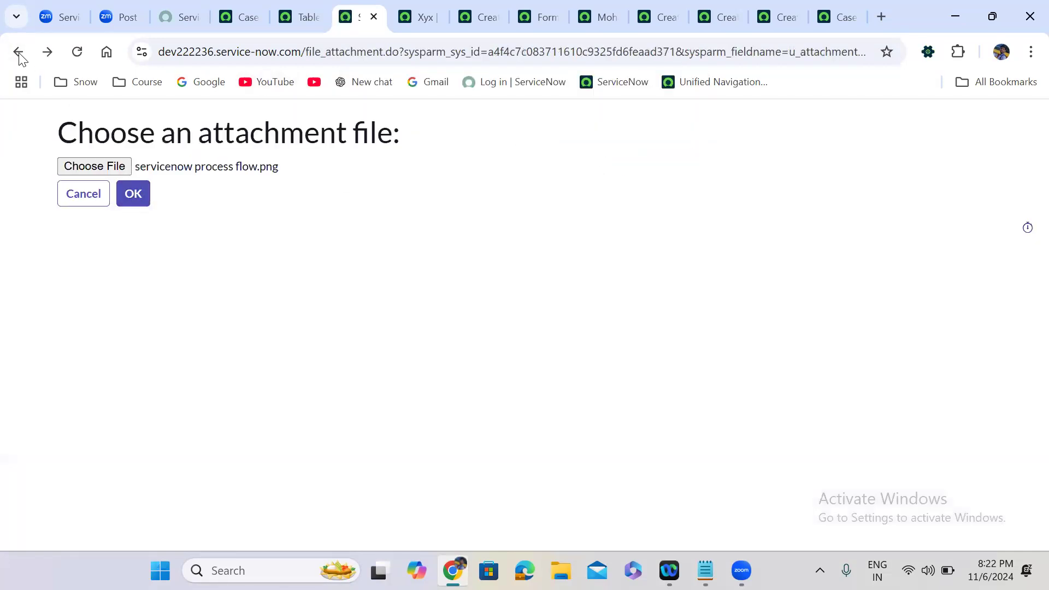
click(18, 53)
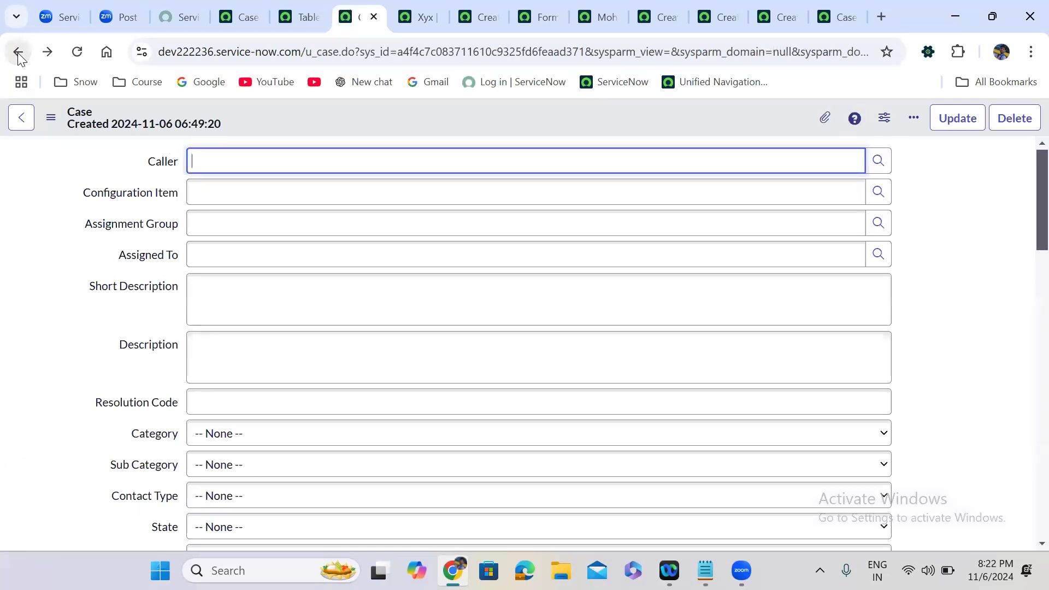
click(20, 431)
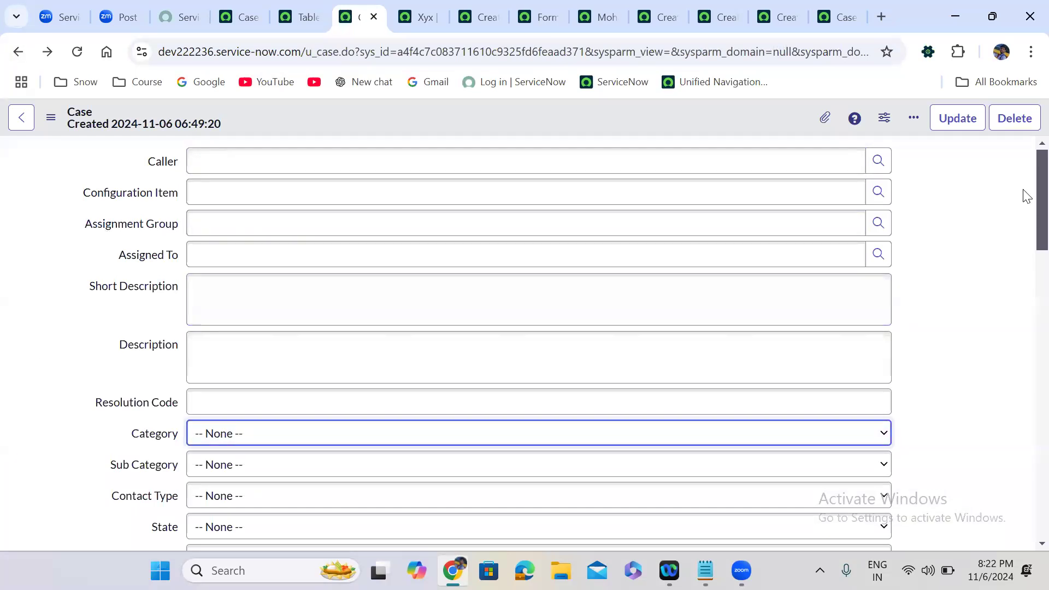
scroll(1026, 286, down, 15)
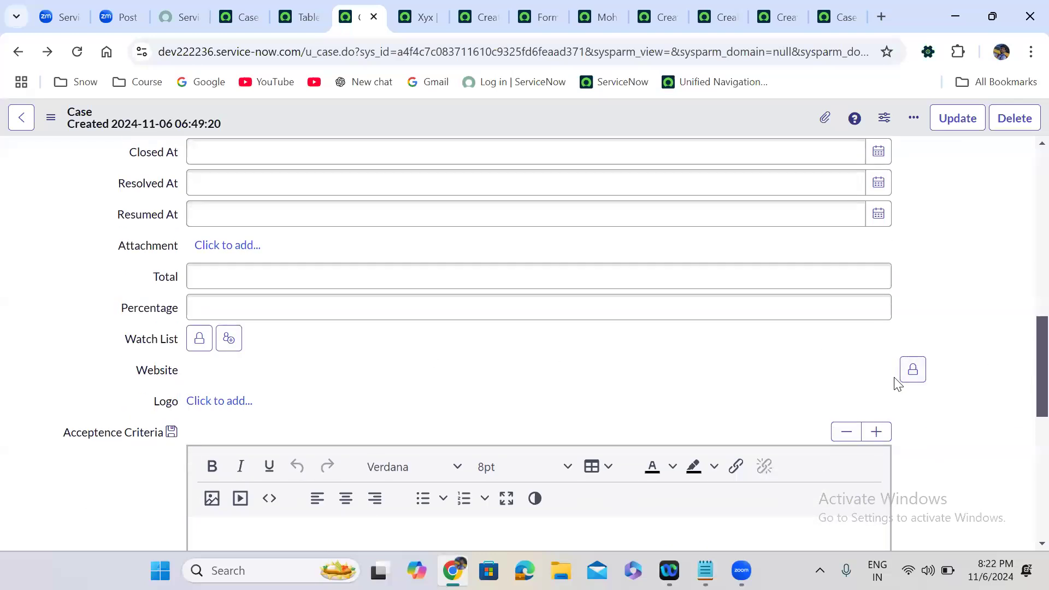
click(913, 370)
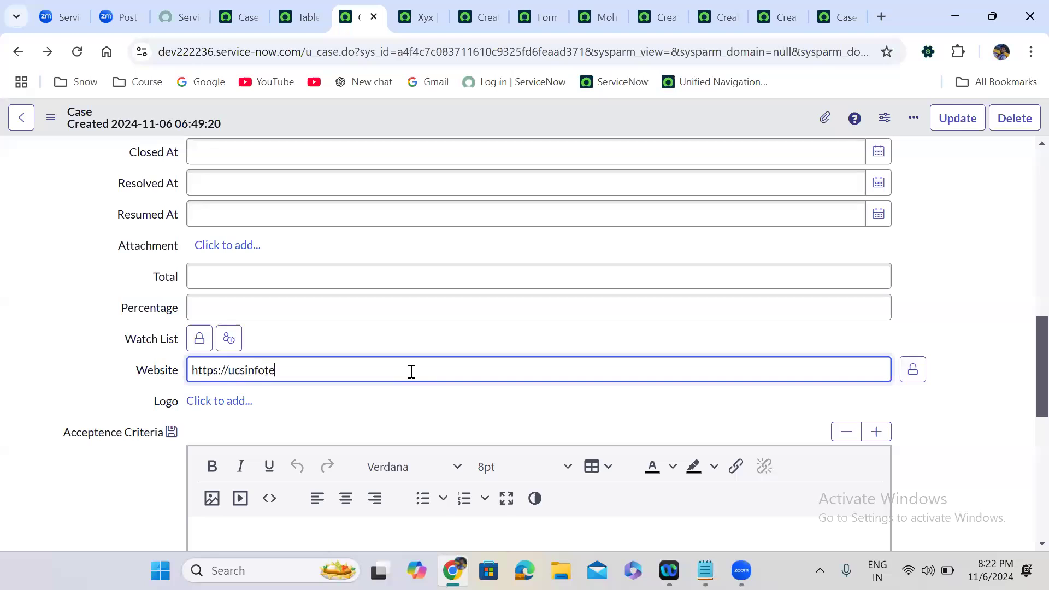
text(https://ucsinfotech.com)
click(912, 369)
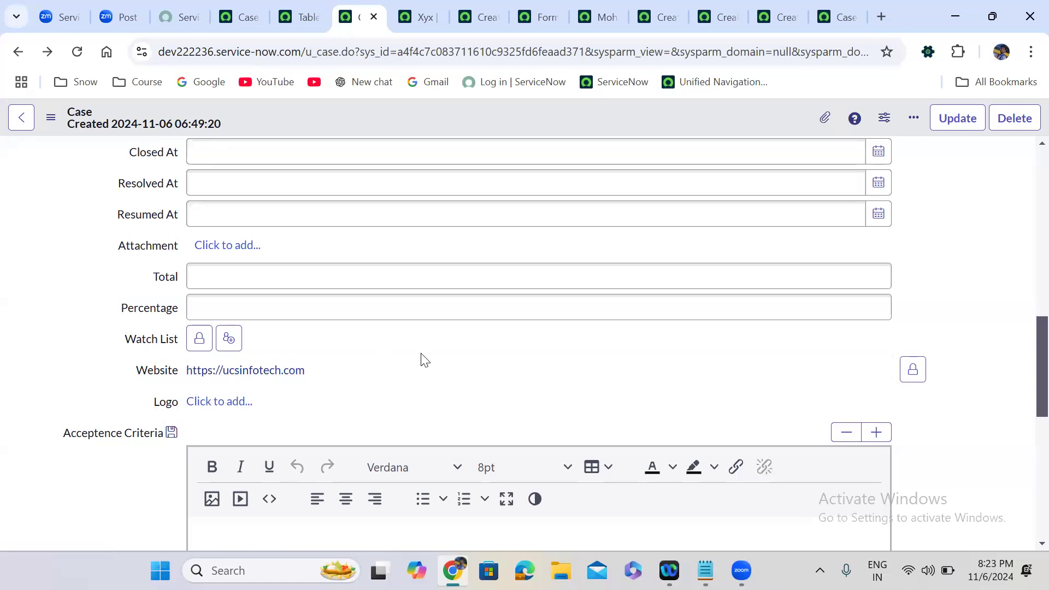
click(679, 189)
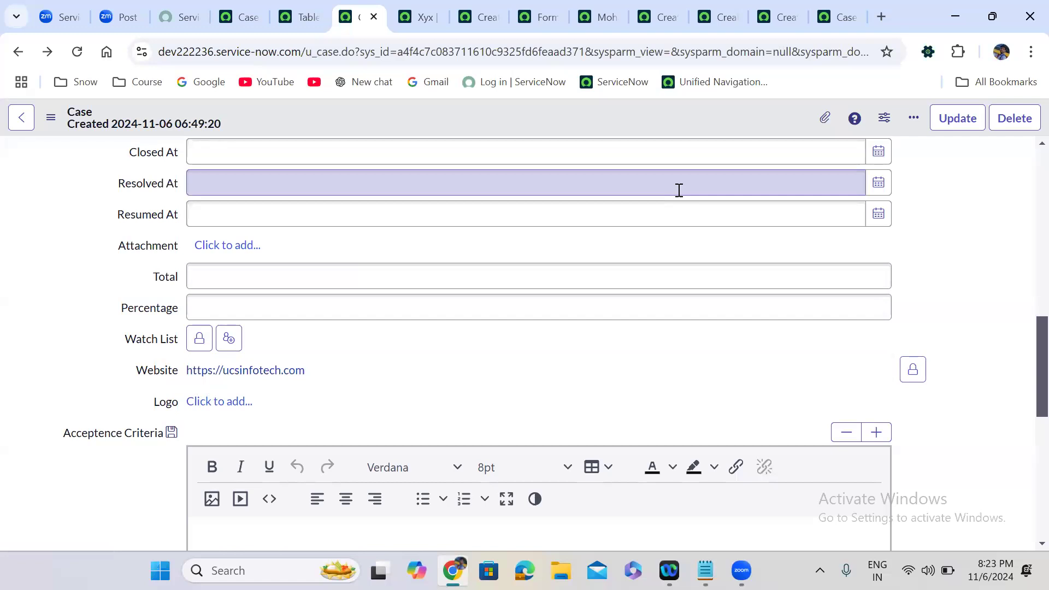
Type into Caller and erase it, then enter 'jfoewjfoewjfo' as Short Description.
scroll(1023, 159, up, 10)
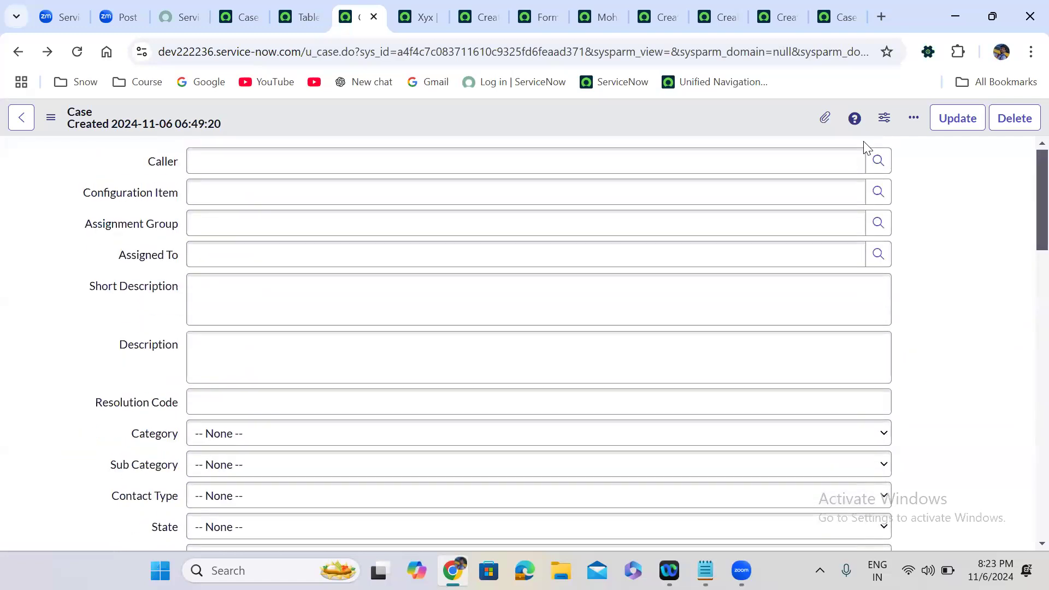
click(756, 164)
text(jorwjegojwe)
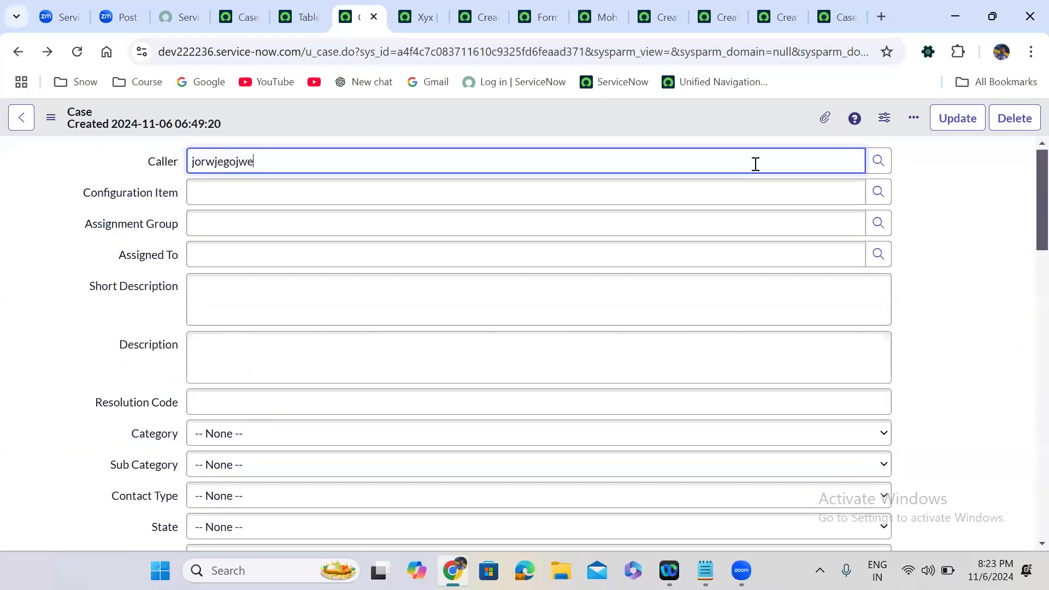
key(BackSpace)
key(BackSpace)
key(BackSpace)
key(BackSpace)
key(BackSpace)
key(BackSpace)
key(BackSpace)
key(BackSpace)
key(BackSpace)
key(BackSpace)
click(428, 300)
text(jfoewjfoewjfo)
click(146, 327)
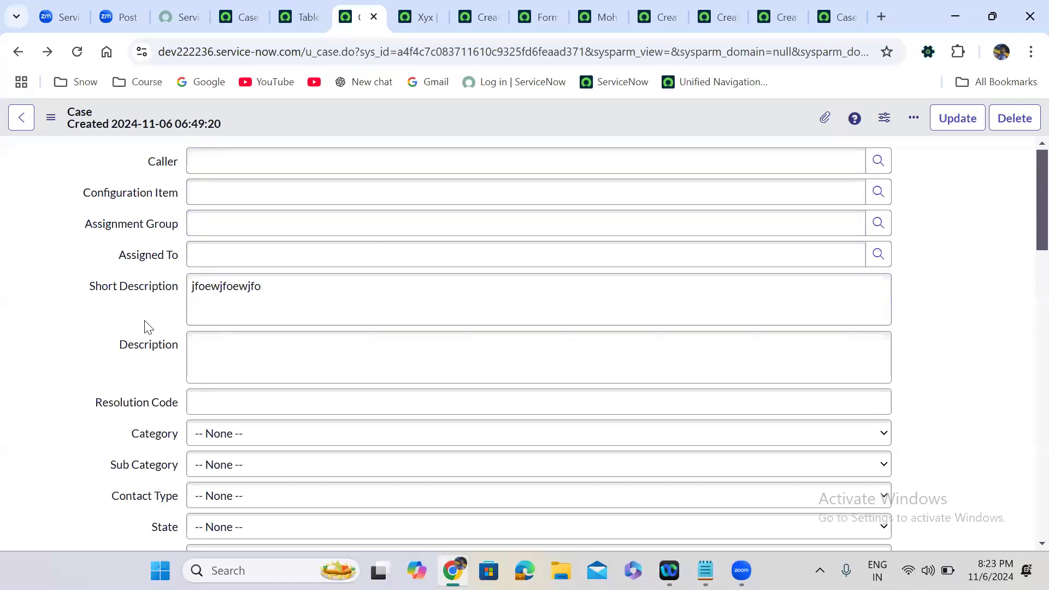
Step through Category, Opened At, Resumed At and Percentage down to Work Notes.
click(275, 444)
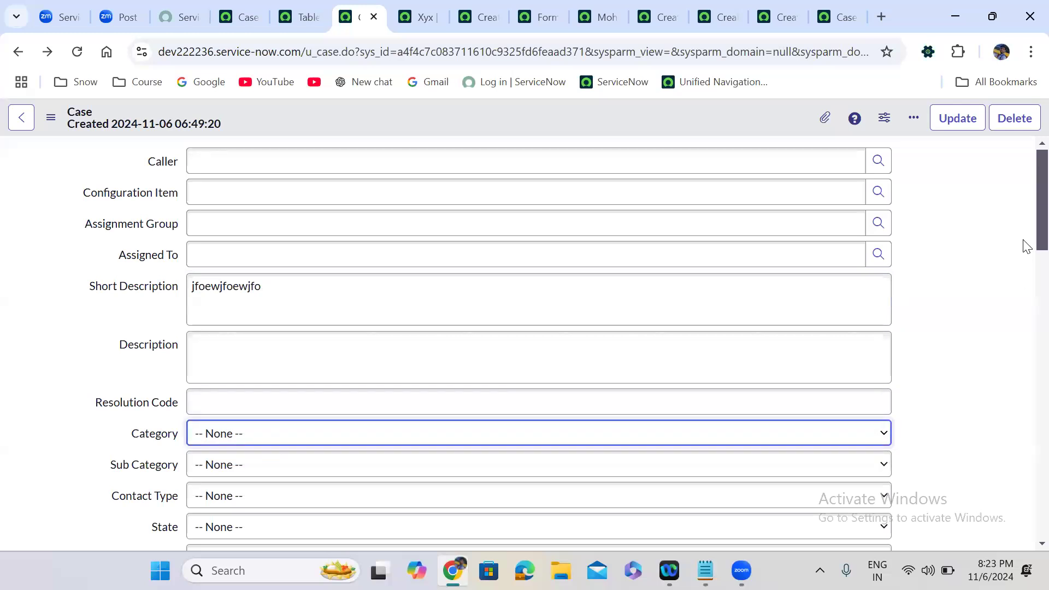
scroll(1025, 284, down, 7)
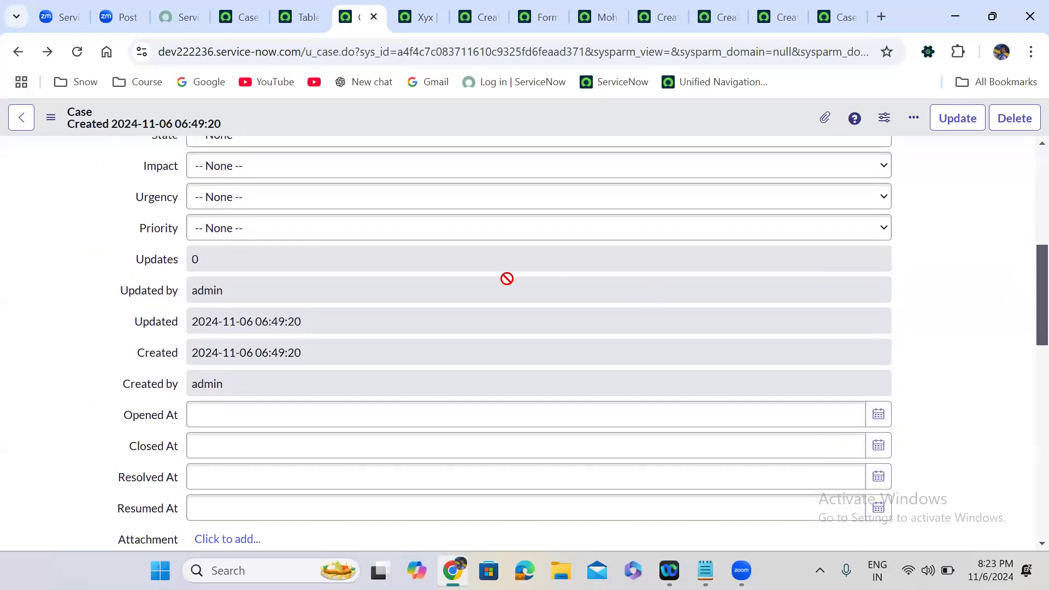
click(273, 414)
scroll(1025, 296, down, 5)
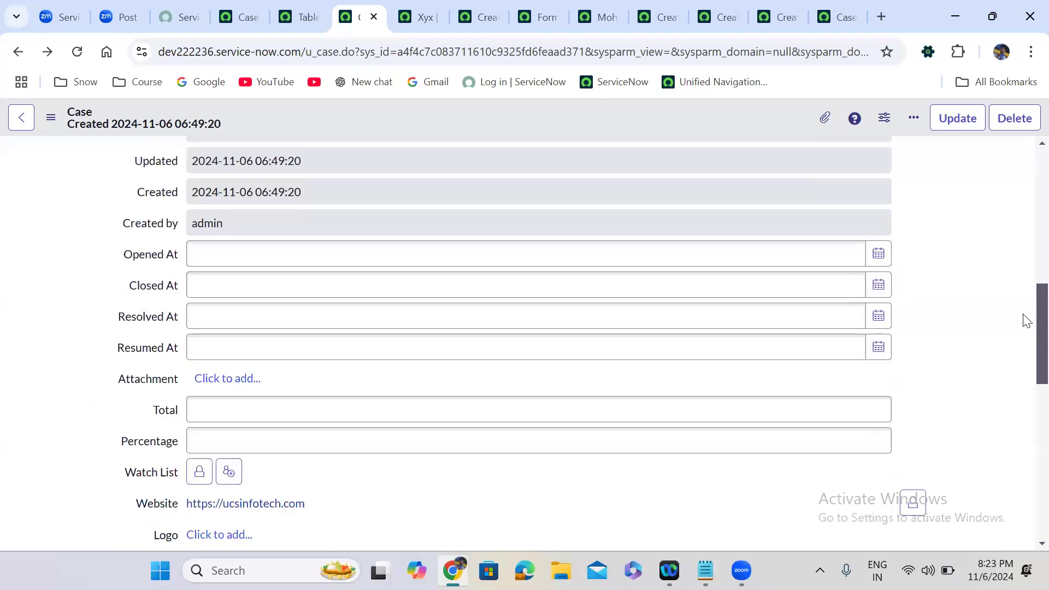
click(394, 240)
click(377, 330)
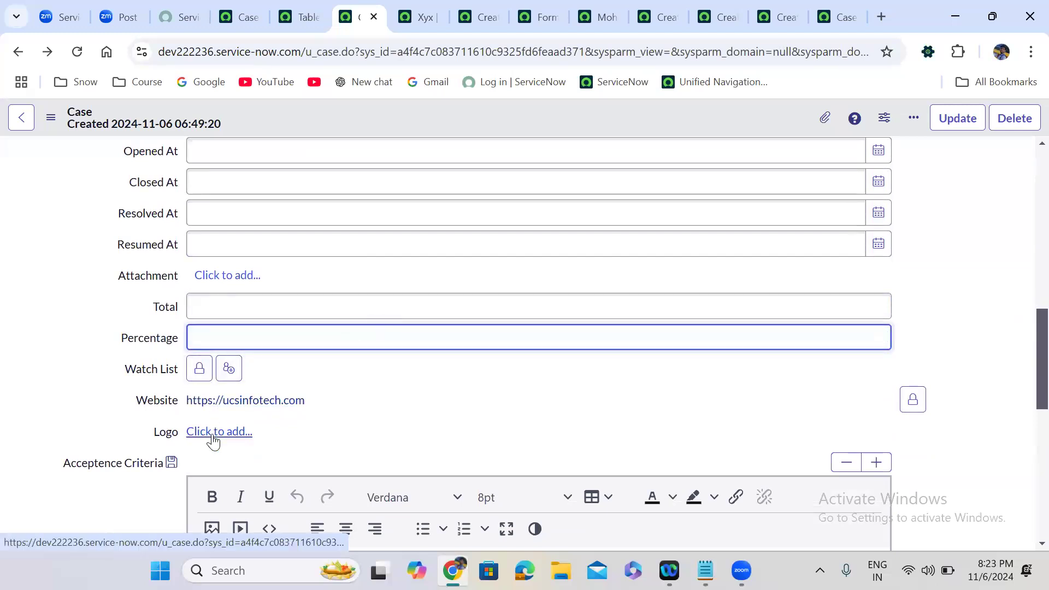
click(130, 495)
scroll(130, 495, down, 5)
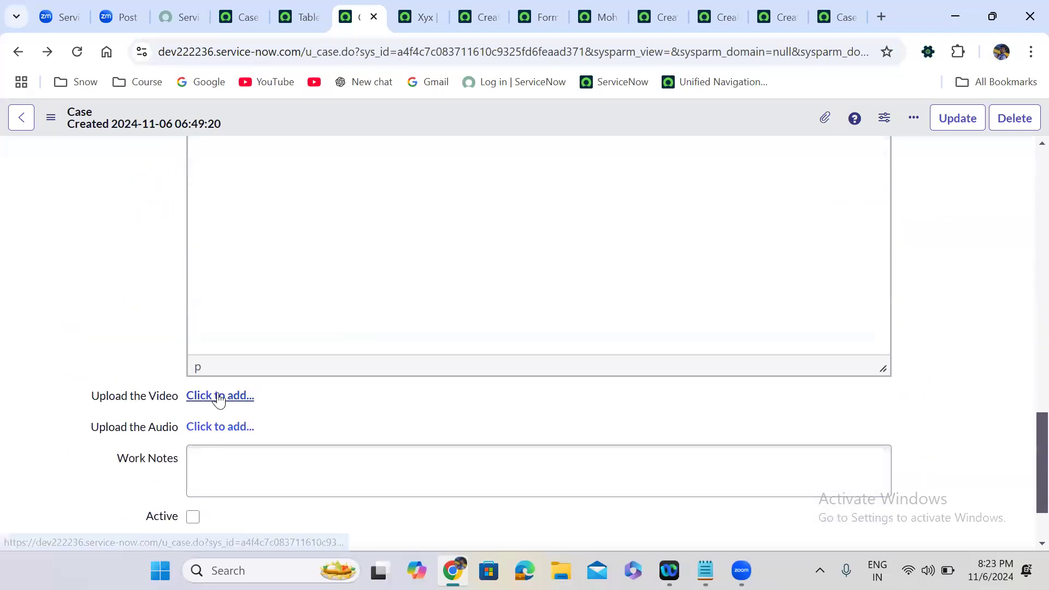
click(227, 458)
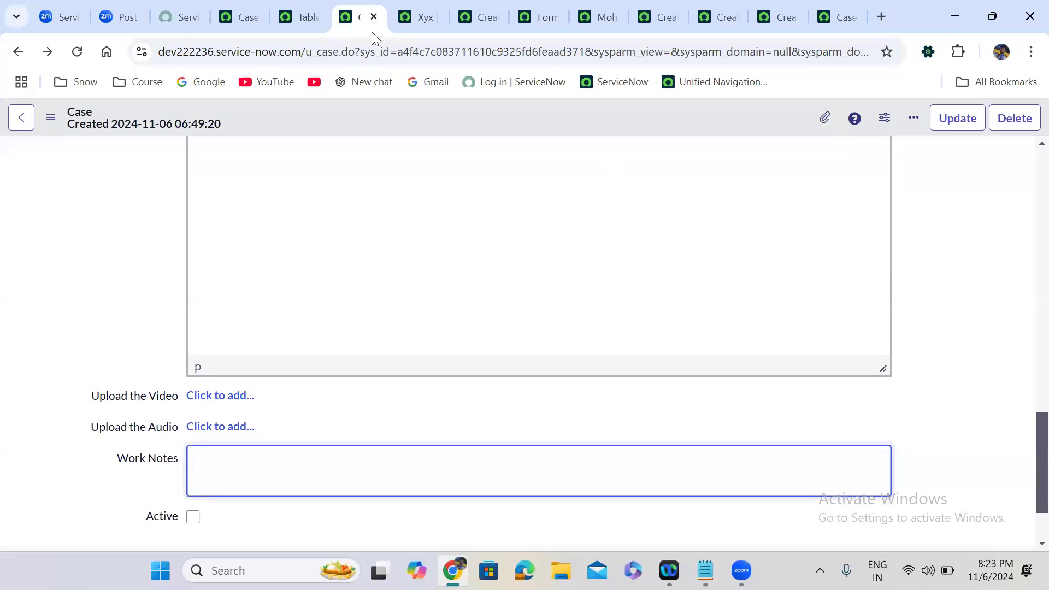
Open the Case (u_case) table definition in a new browser tab from the Tables list.
click(307, 9)
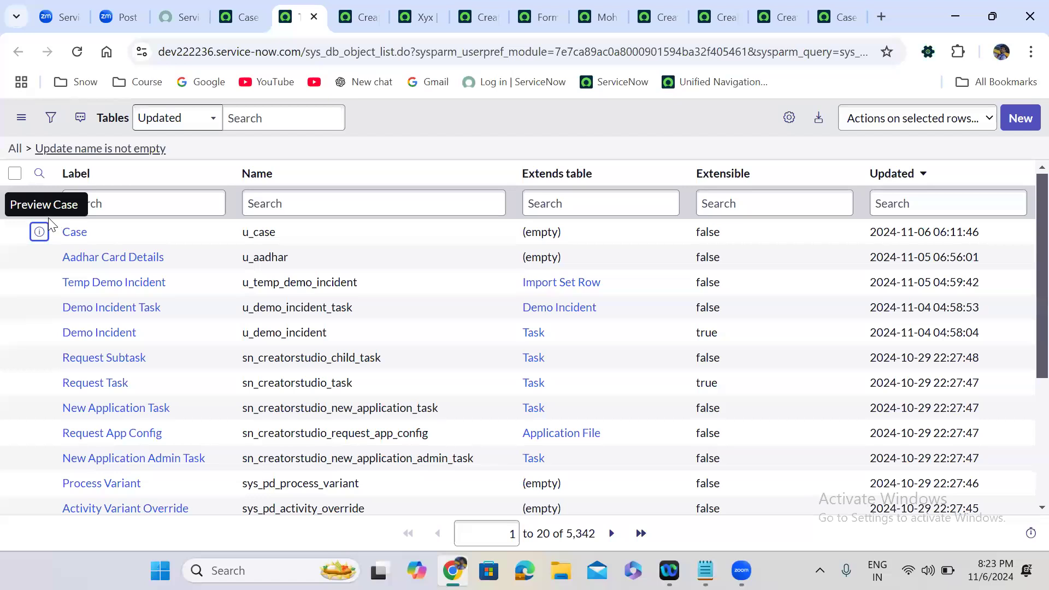
right_click(39, 231)
click(124, 247)
click(335, 3)
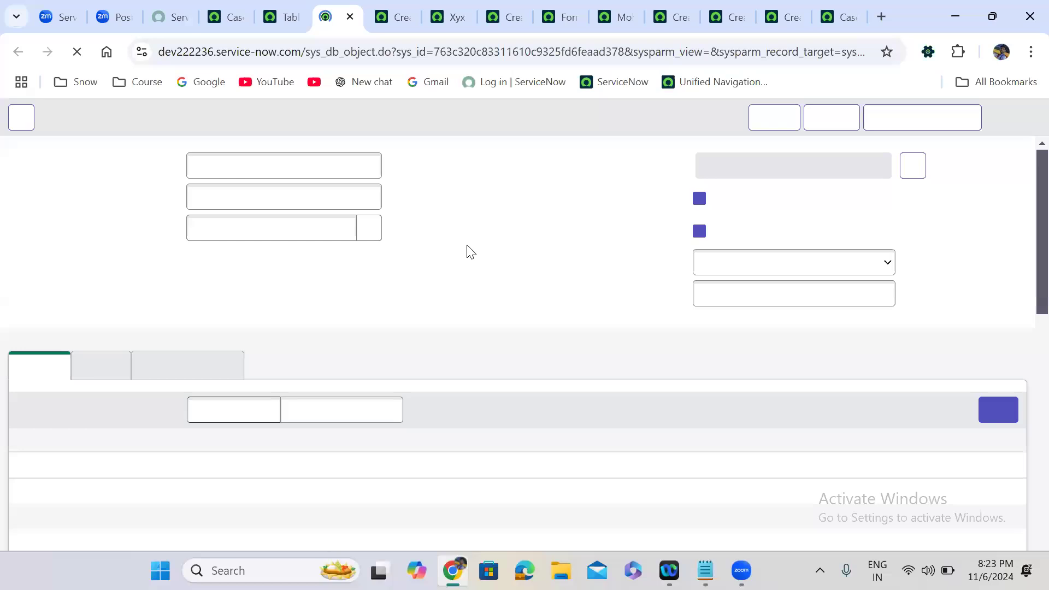
Scroll through the Case table's columns down to Upload the Audio, Urgency and Logo.
scroll(468, 247, down, 5)
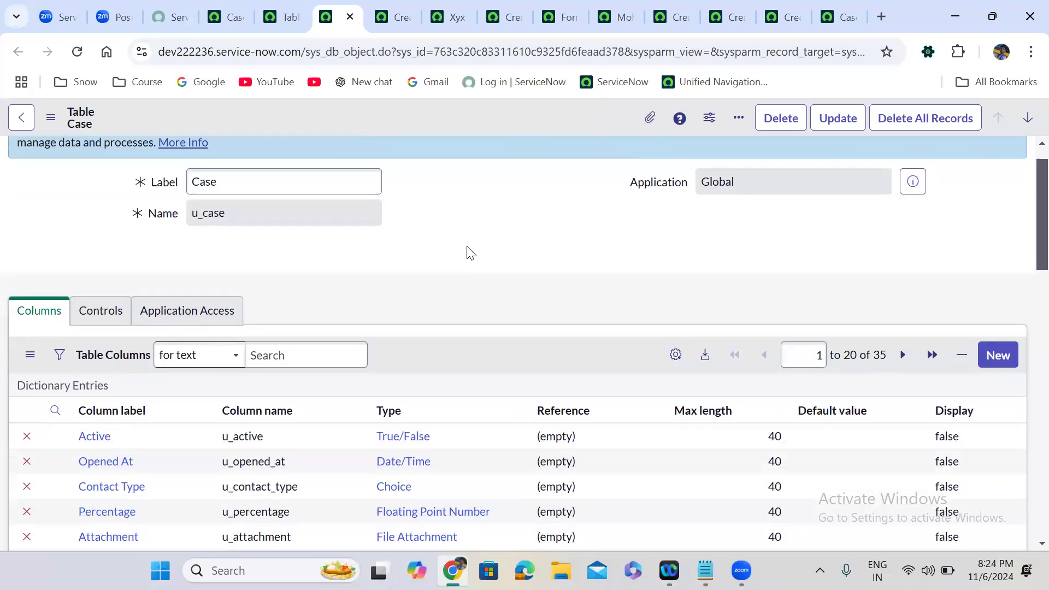
scroll(466, 246, down, 15)
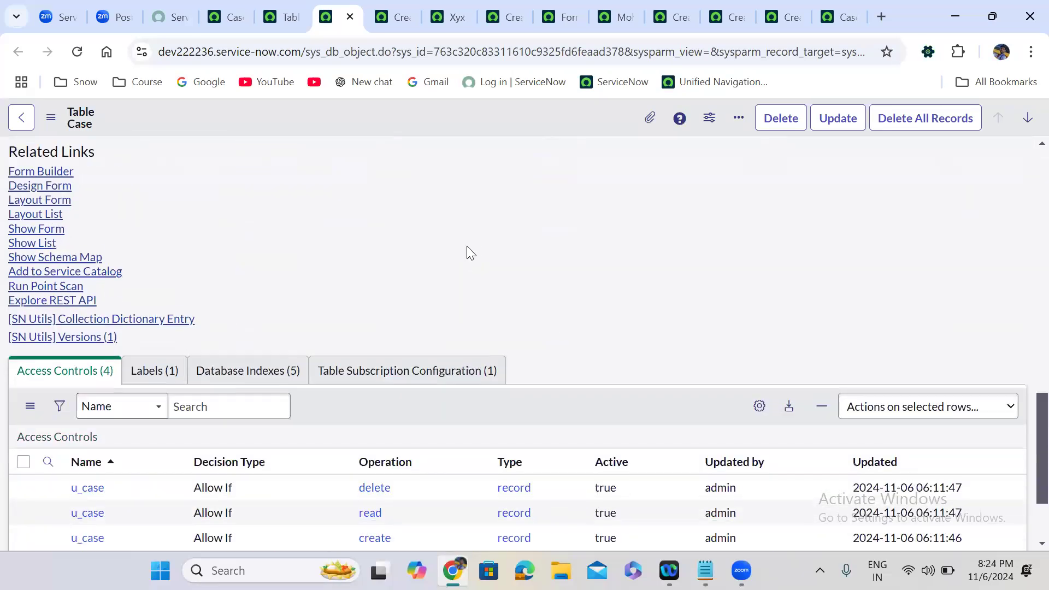
scroll(467, 246, down, 1)
scroll(467, 246, up, 5)
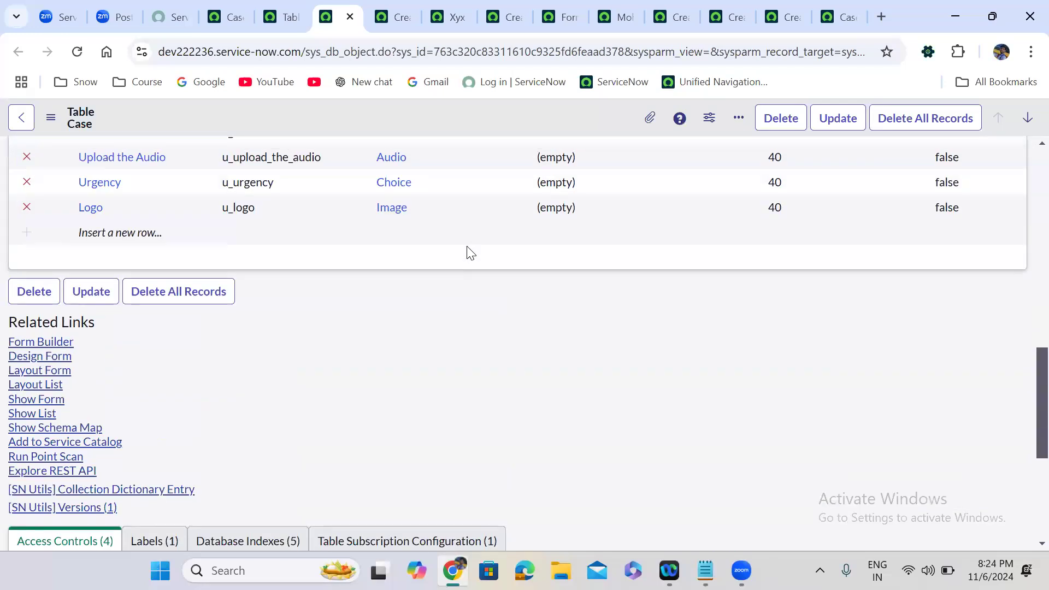